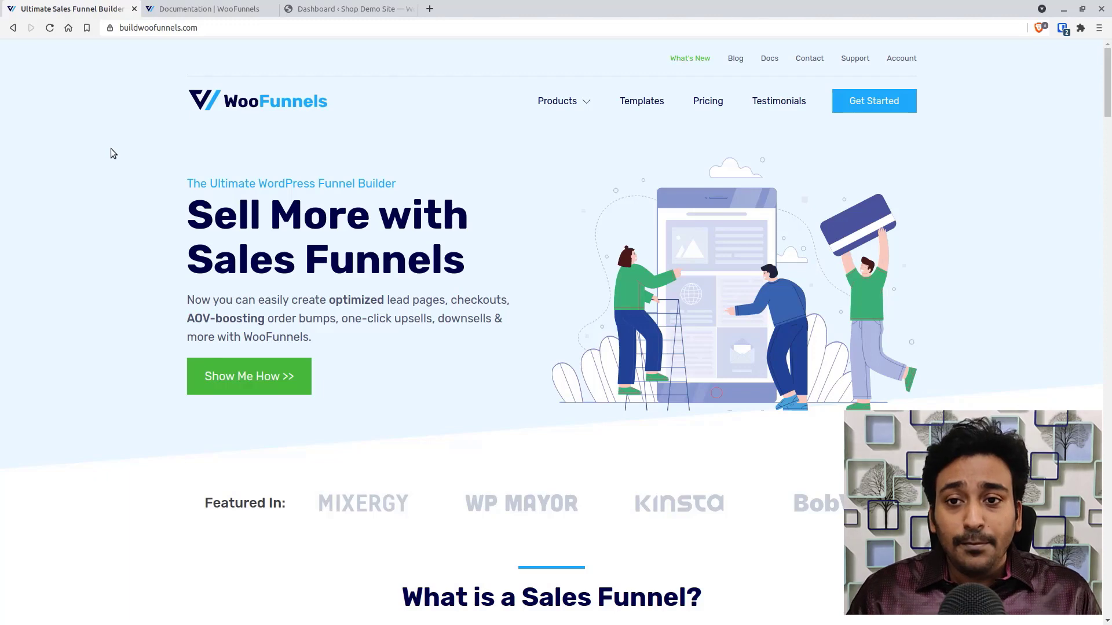
Scroll the WooFunnels documentation overview down to the Checkout Pages category
{"action": "left_click", "coordinate": [188, 18]}
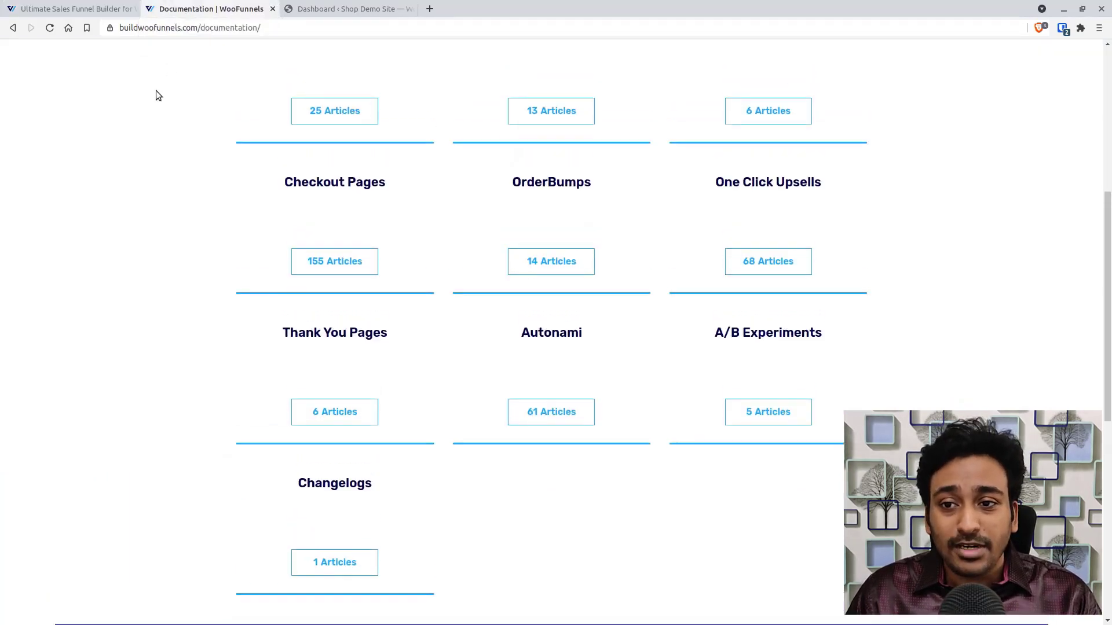
{"action": "scroll", "coordinate": [155, 95], "scroll_direction": "up", "scroll_amount": 6}
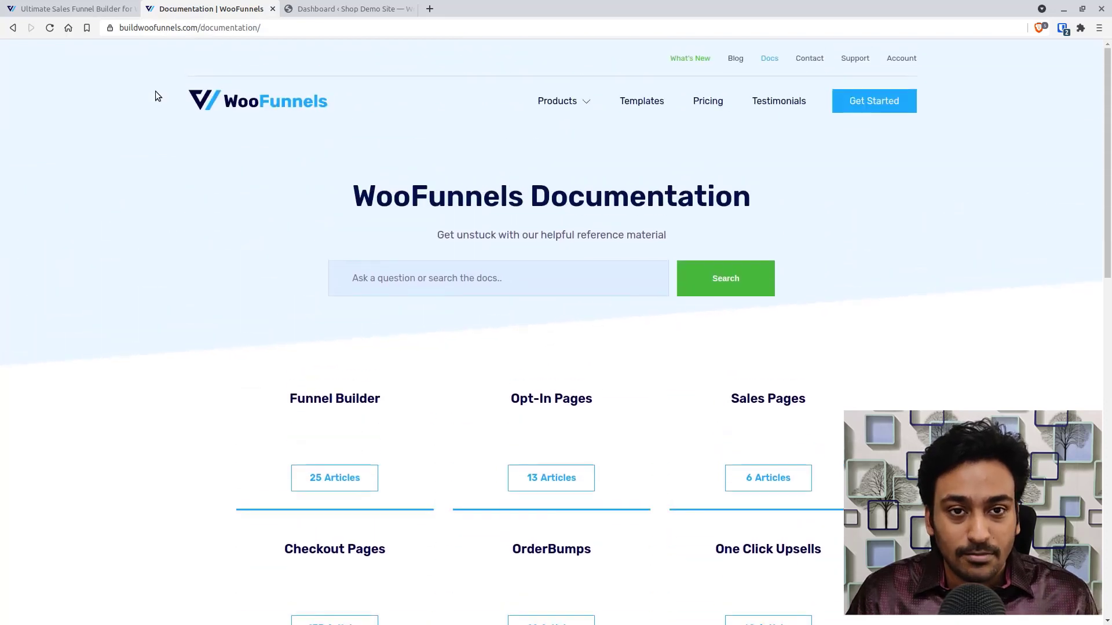
{"action": "scroll", "coordinate": [336, 199], "scroll_direction": "down", "scroll_amount": 3}
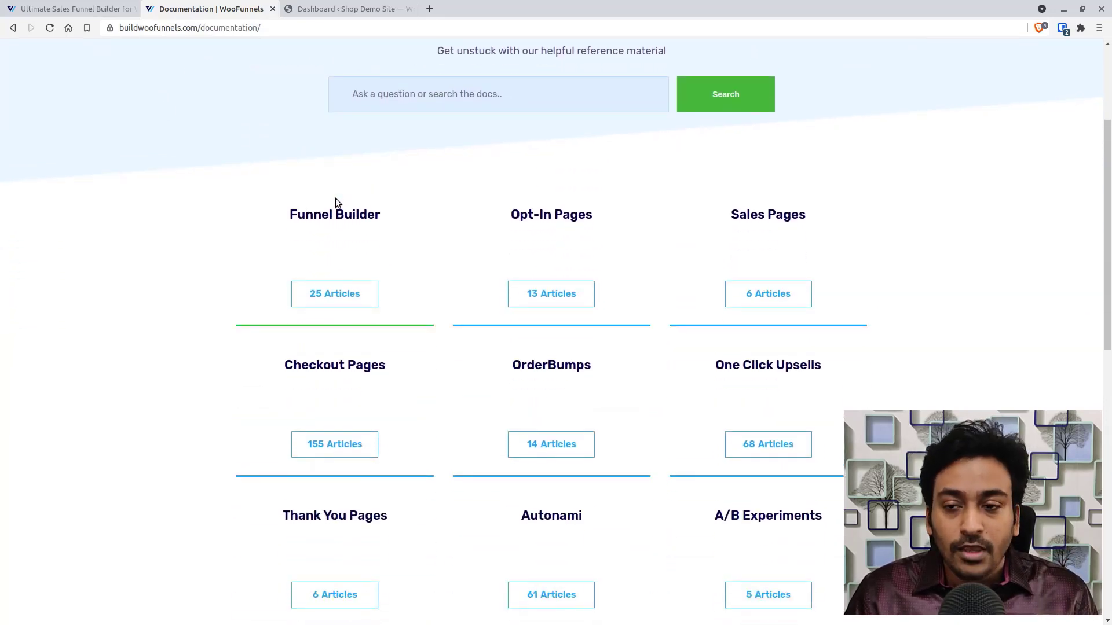
{"action": "scroll", "coordinate": [335, 198], "scroll_direction": "down", "scroll_amount": 2}
{"action": "scroll", "coordinate": [336, 198], "scroll_direction": "down", "scroll_amount": 1}
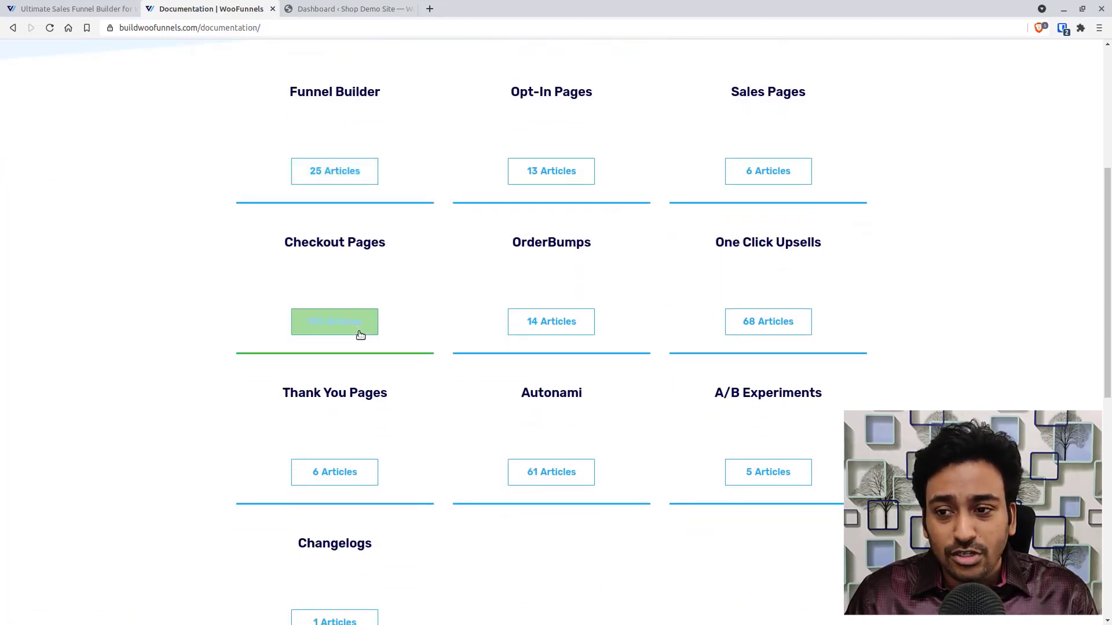
{"action": "left_click_drag", "start_coordinate": [285, 244], "coordinate": [382, 249]}
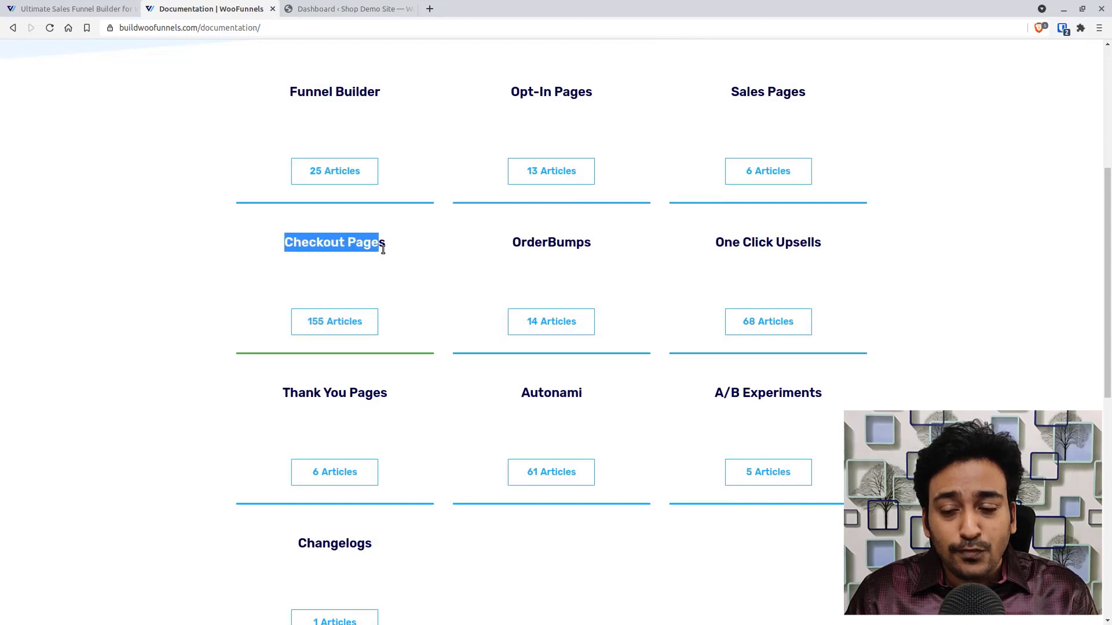
{"action": "left_click", "coordinate": [394, 249]}
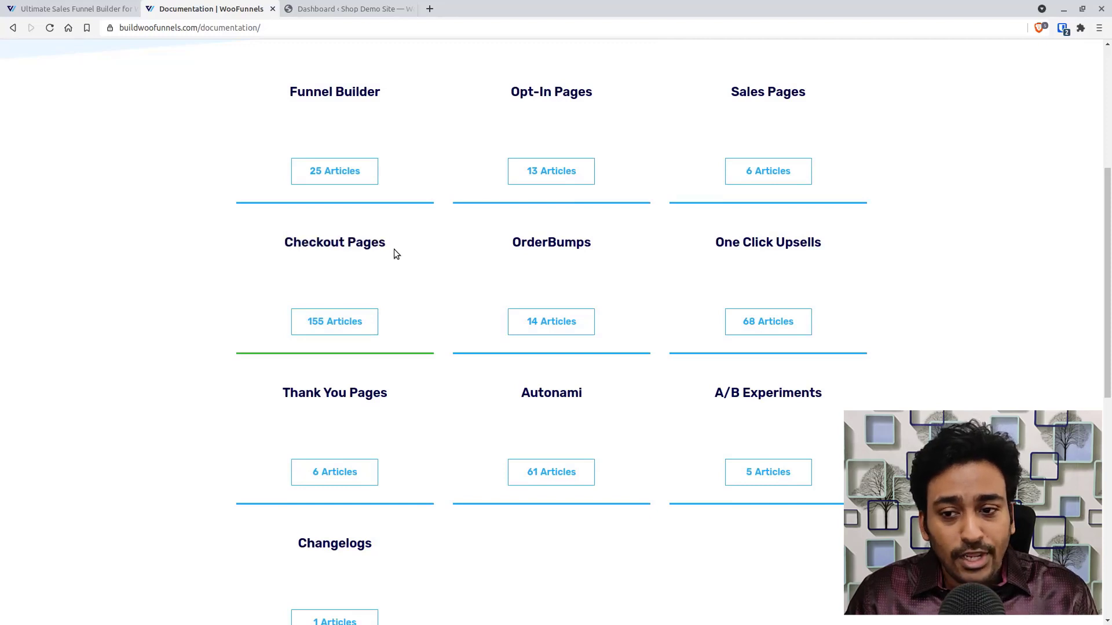
Browse the 155 Checkout Pages articles, return to the overview, and bring up the WooFunnels dashboard
{"action": "left_click", "coordinate": [331, 330]}
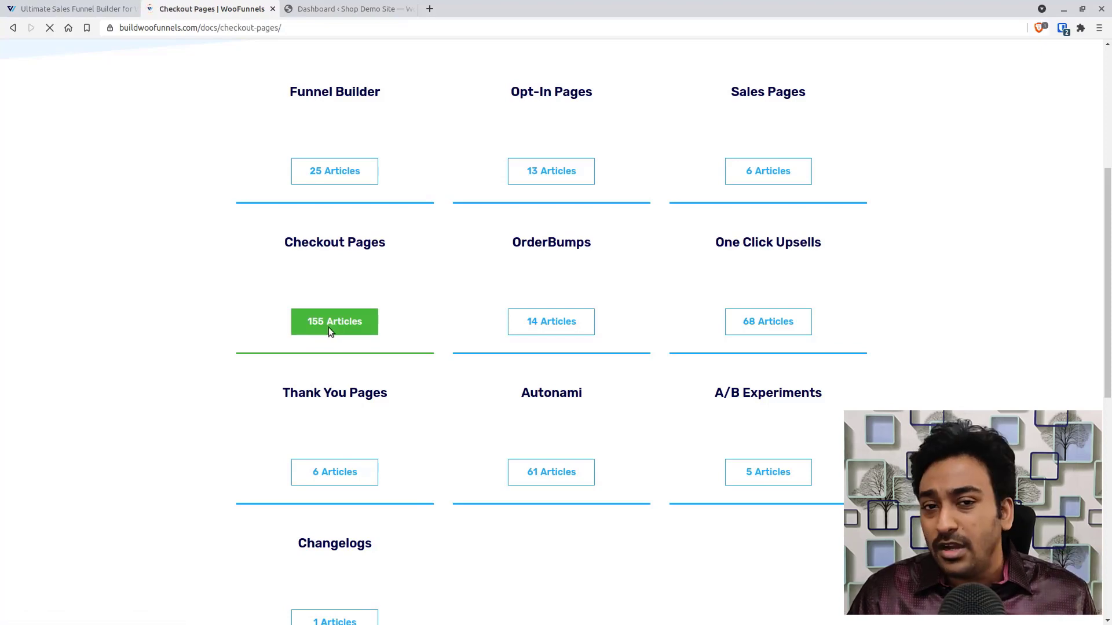
{"action": "scroll", "coordinate": [330, 330], "scroll_direction": "down", "scroll_amount": 10}
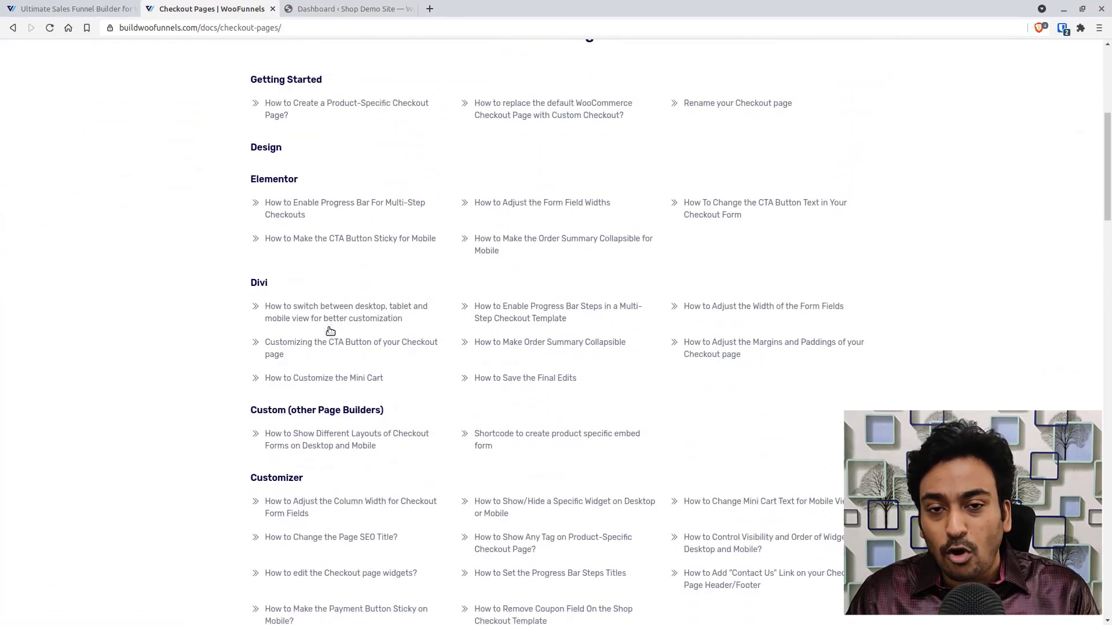
{"action": "scroll", "coordinate": [330, 331], "scroll_direction": "down", "scroll_amount": 9}
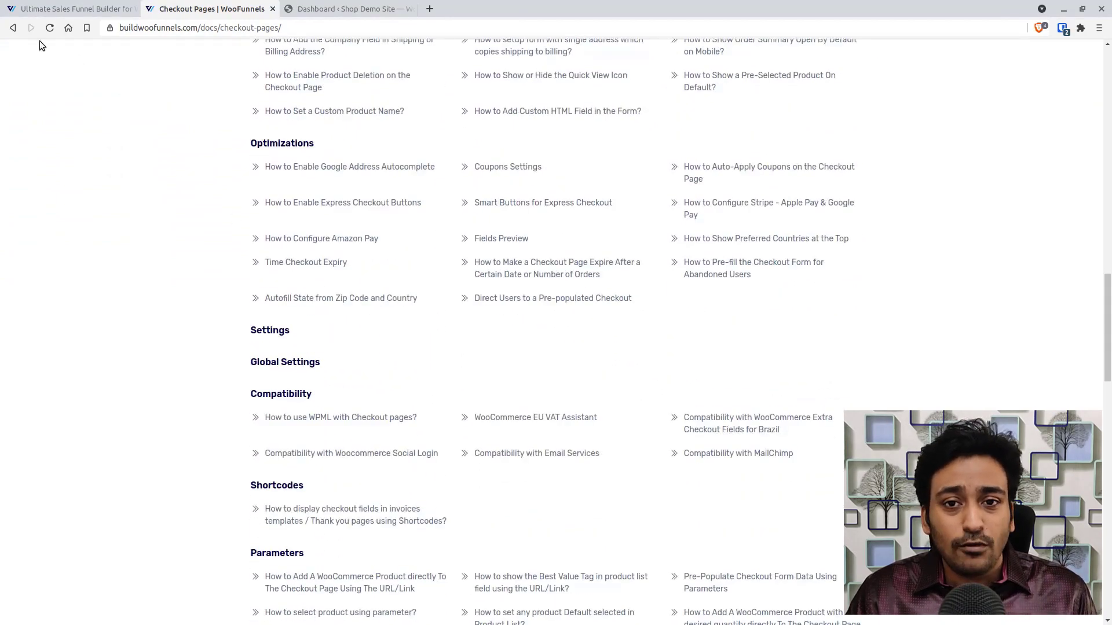
{"action": "left_click", "coordinate": [14, 30]}
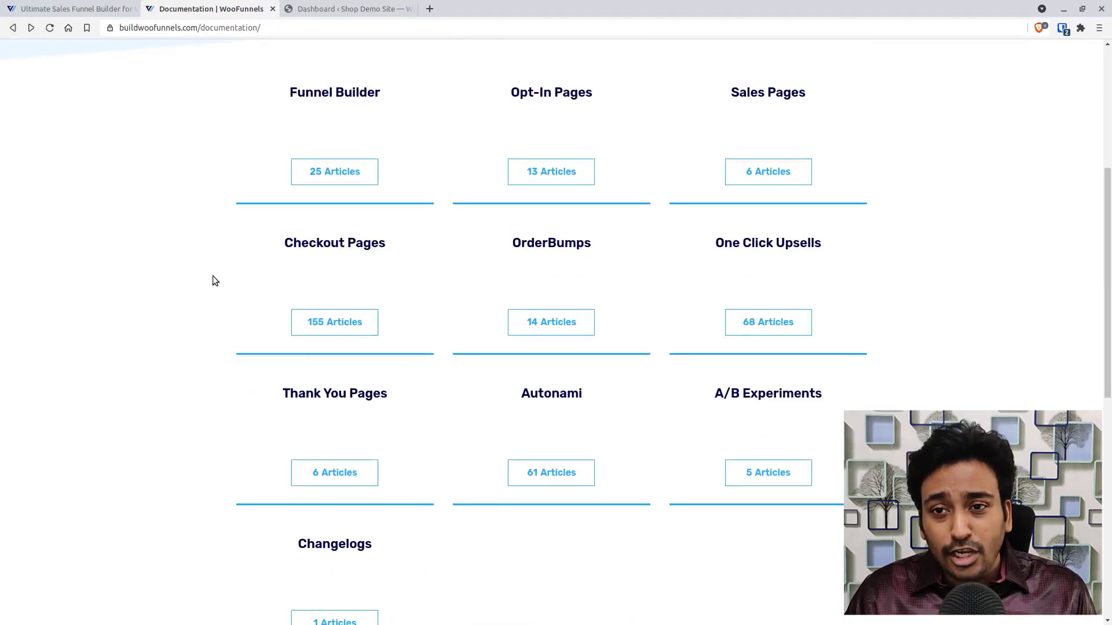
{"action": "scroll", "coordinate": [213, 275], "scroll_direction": "up", "scroll_amount": 4}
{"action": "scroll", "coordinate": [213, 275], "scroll_direction": "up", "scroll_amount": 1}
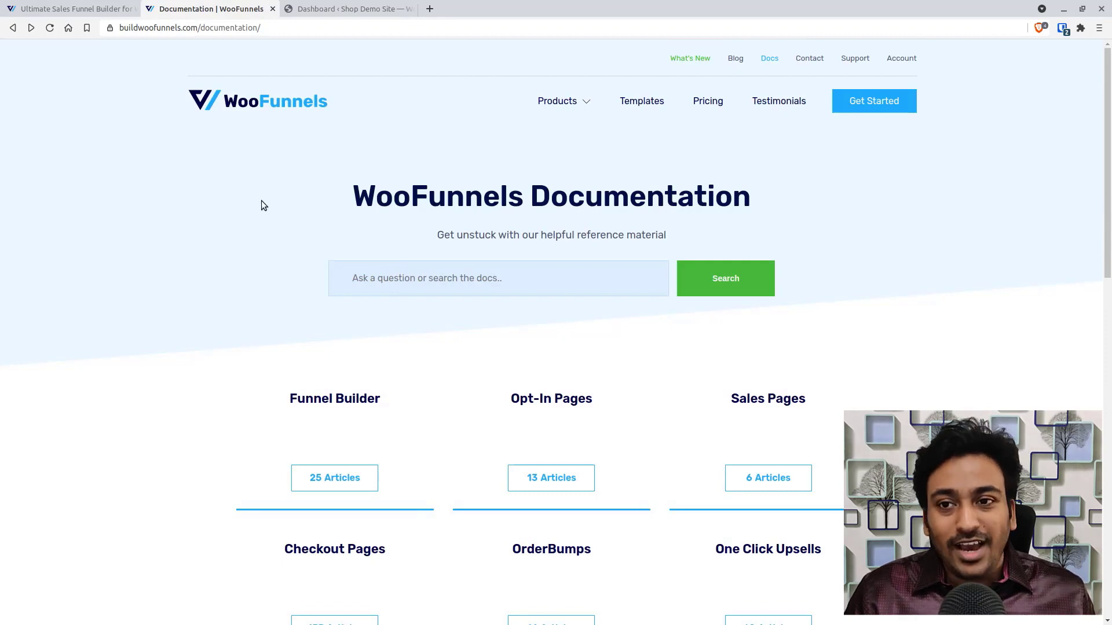
{"action": "left_click", "coordinate": [332, 13]}
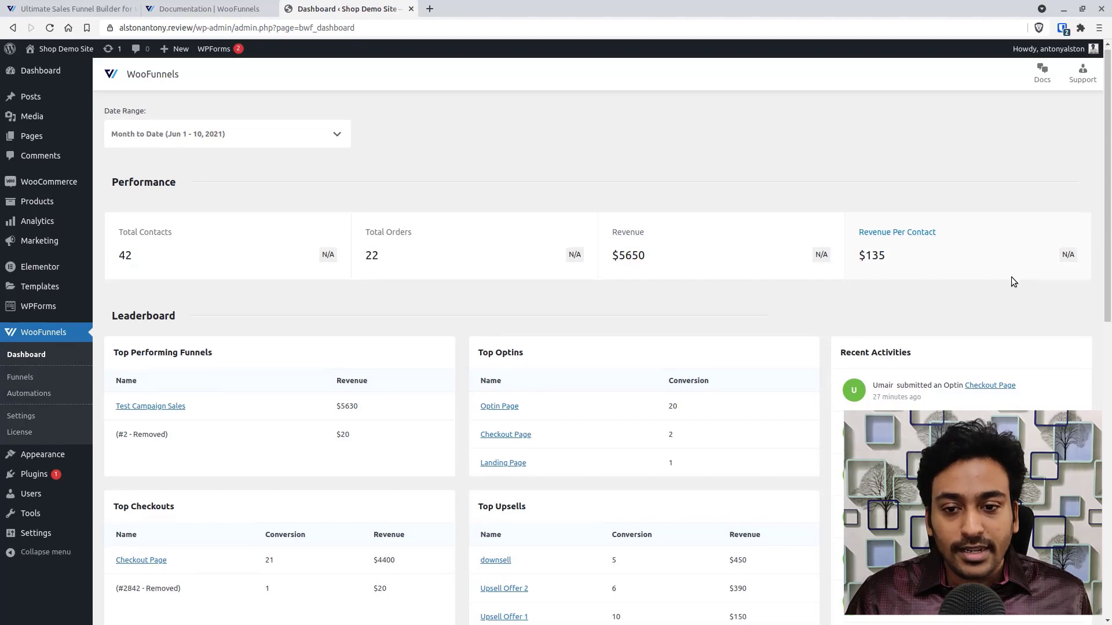
Scroll through the dashboard's totals, leaderboards and recent activities, then open WooFunnels Settings
{"action": "scroll", "coordinate": [564, 261], "scroll_direction": "down", "scroll_amount": 2}
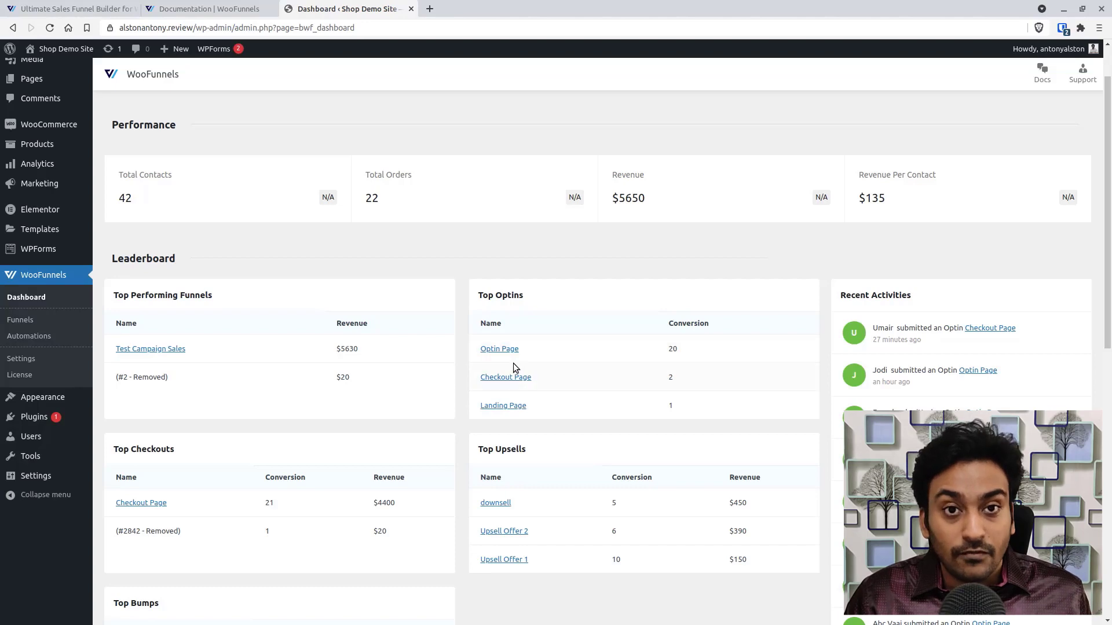
{"action": "scroll", "coordinate": [679, 363], "scroll_direction": "down", "scroll_amount": 3}
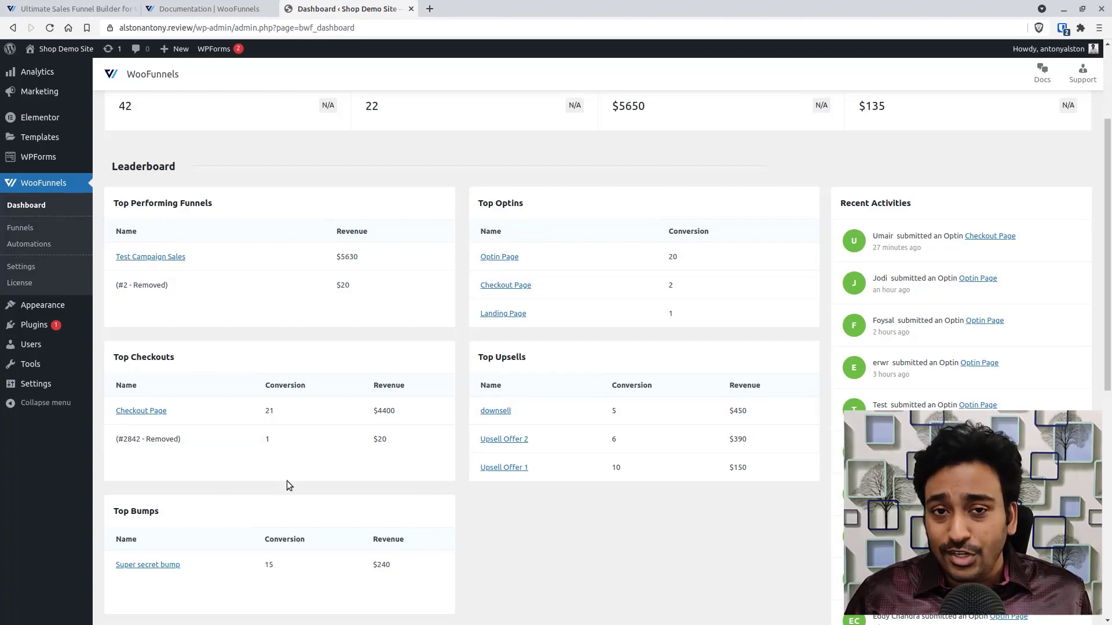
{"action": "scroll", "coordinate": [404, 489], "scroll_direction": "up", "scroll_amount": 2}
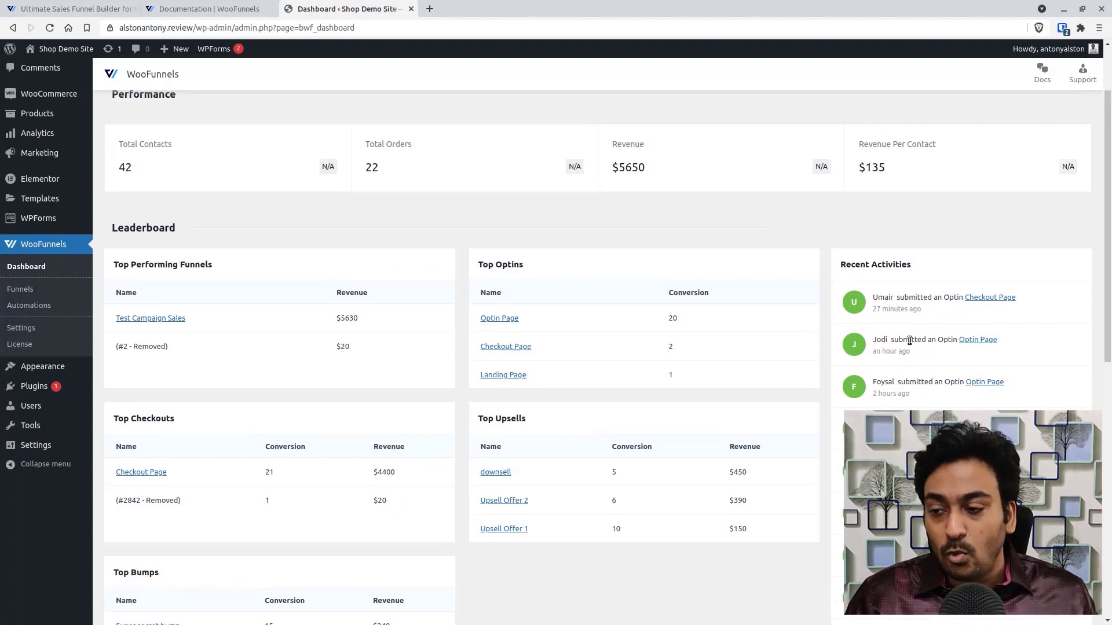
{"action": "scroll", "coordinate": [909, 340], "scroll_direction": "up", "scroll_amount": 2}
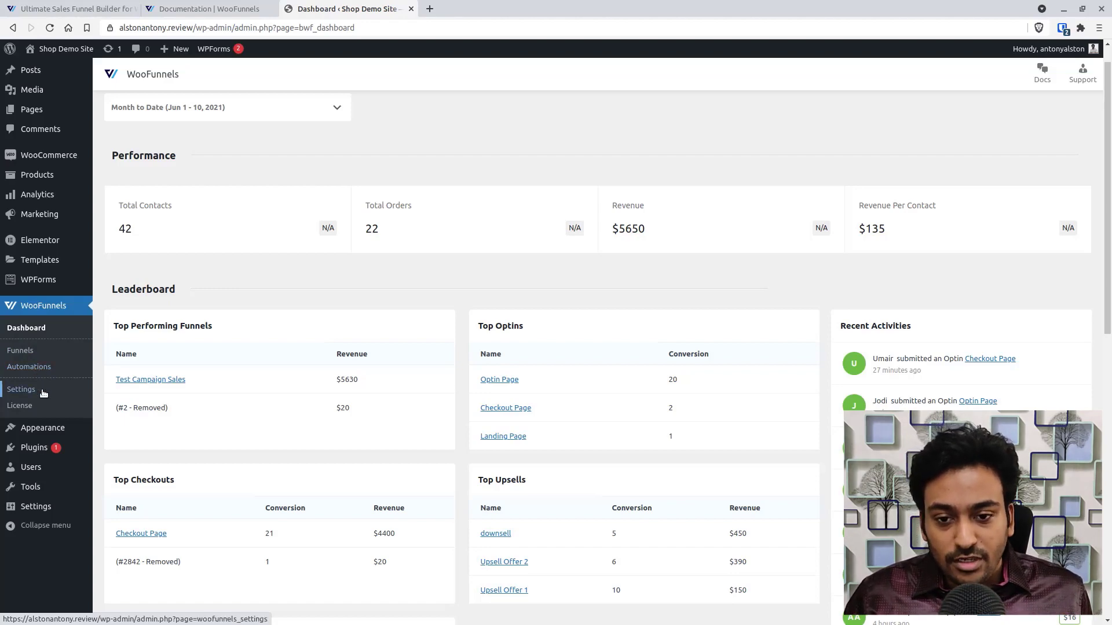
{"action": "left_click", "coordinate": [21, 389]}
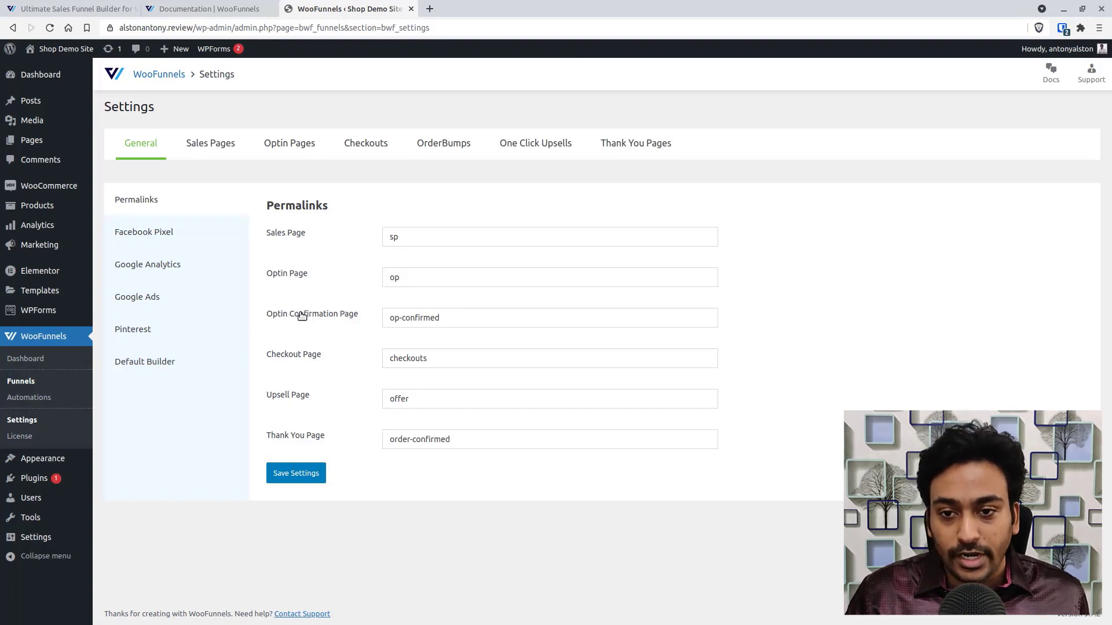
View the Facebook Pixel, Google Analytics, Google Ads, Pinterest and Default Builder general settings
{"action": "left_click", "coordinate": [150, 237]}
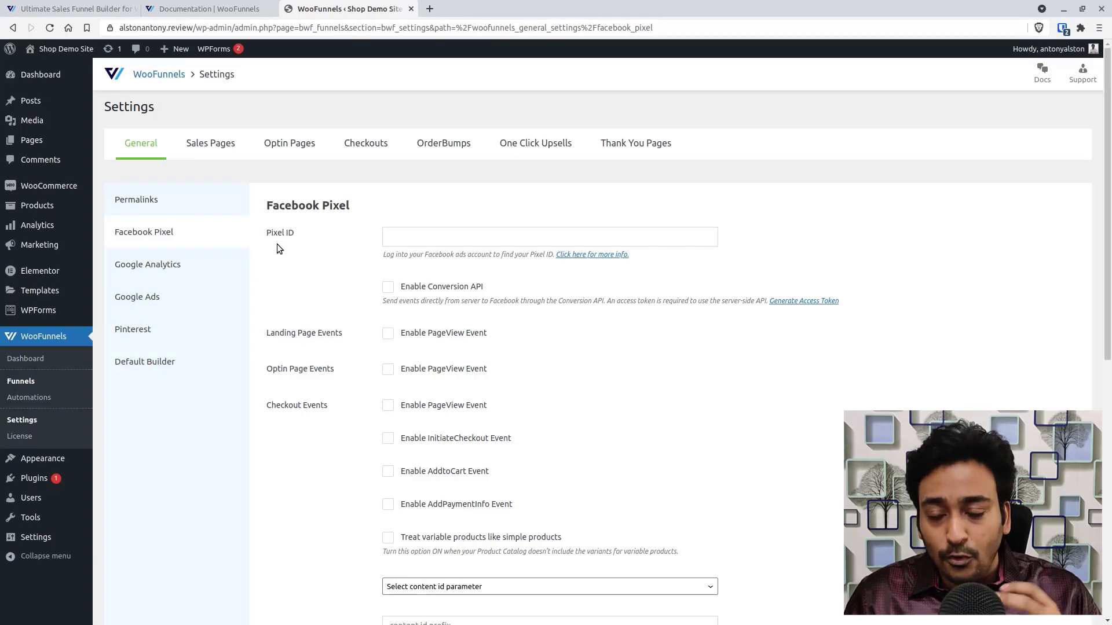
{"action": "left_click", "coordinate": [191, 264]}
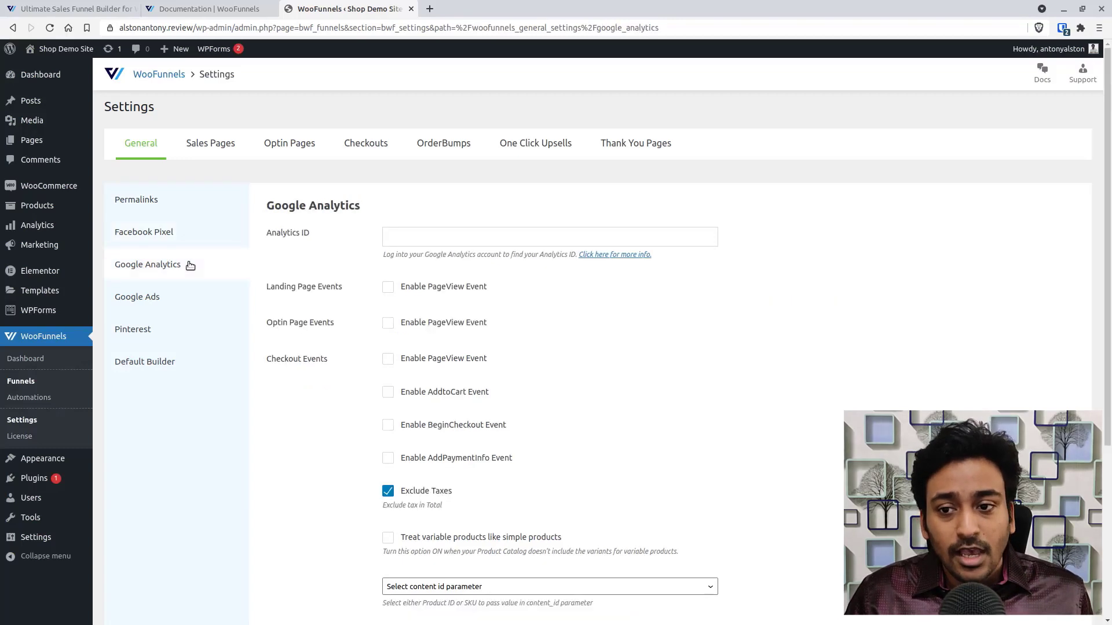
{"action": "left_click", "coordinate": [165, 298]}
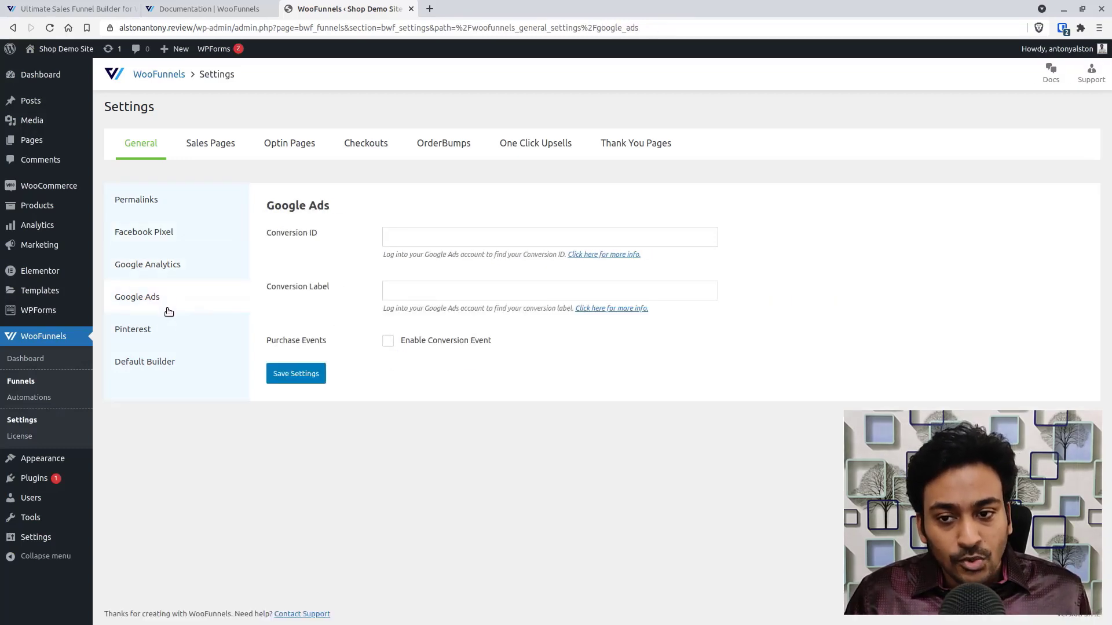
{"action": "left_click", "coordinate": [167, 323]}
{"action": "left_click", "coordinate": [174, 350]}
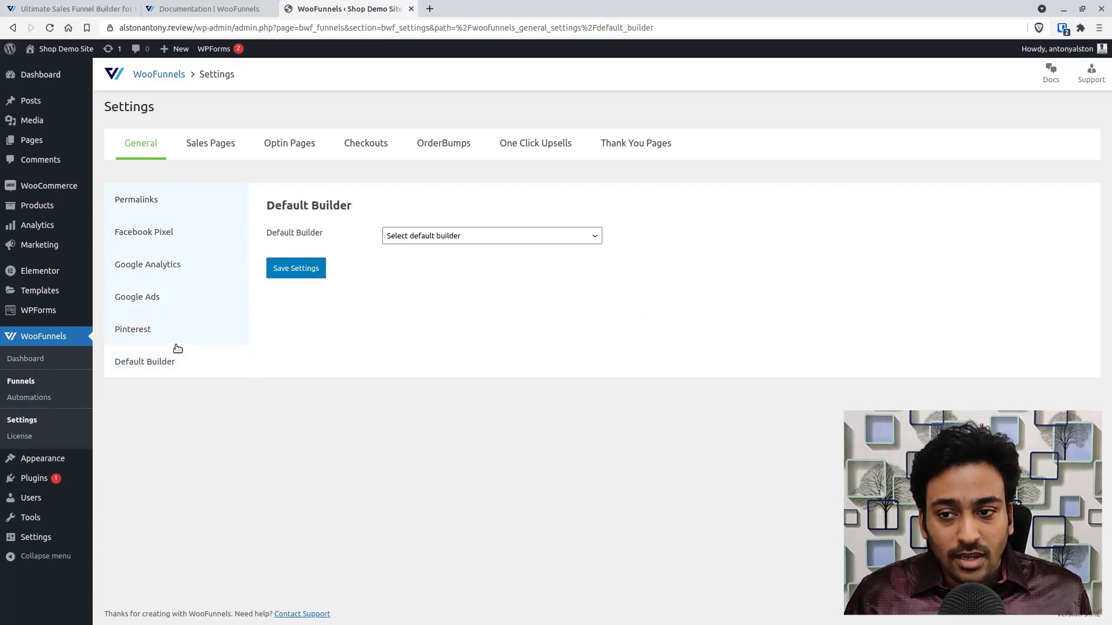
Check the default builder list without changing it, then view the Sales Pages and Optin Pages settings
{"action": "left_click", "coordinate": [487, 239]}
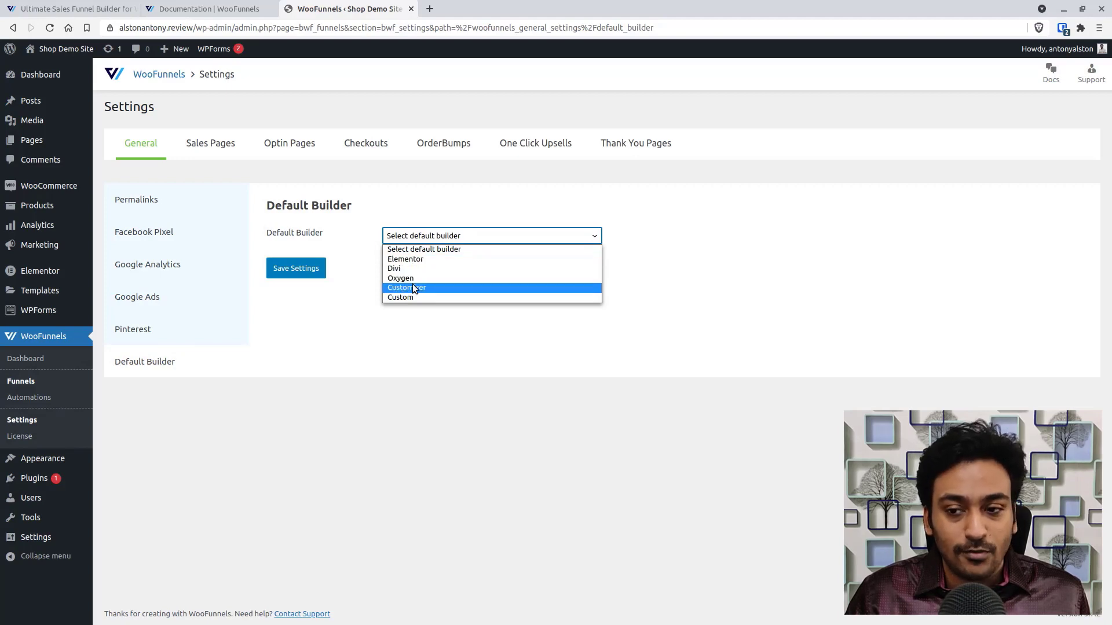
{"action": "left_click", "coordinate": [432, 214]}
{"action": "left_click", "coordinate": [186, 153]}
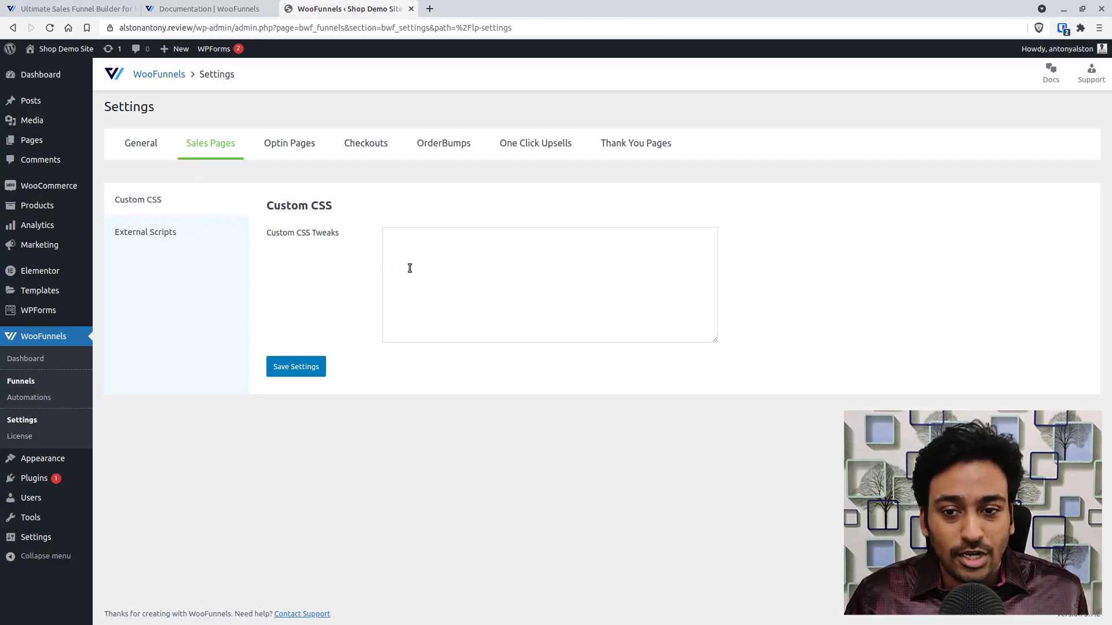
{"action": "left_click", "coordinate": [279, 155]}
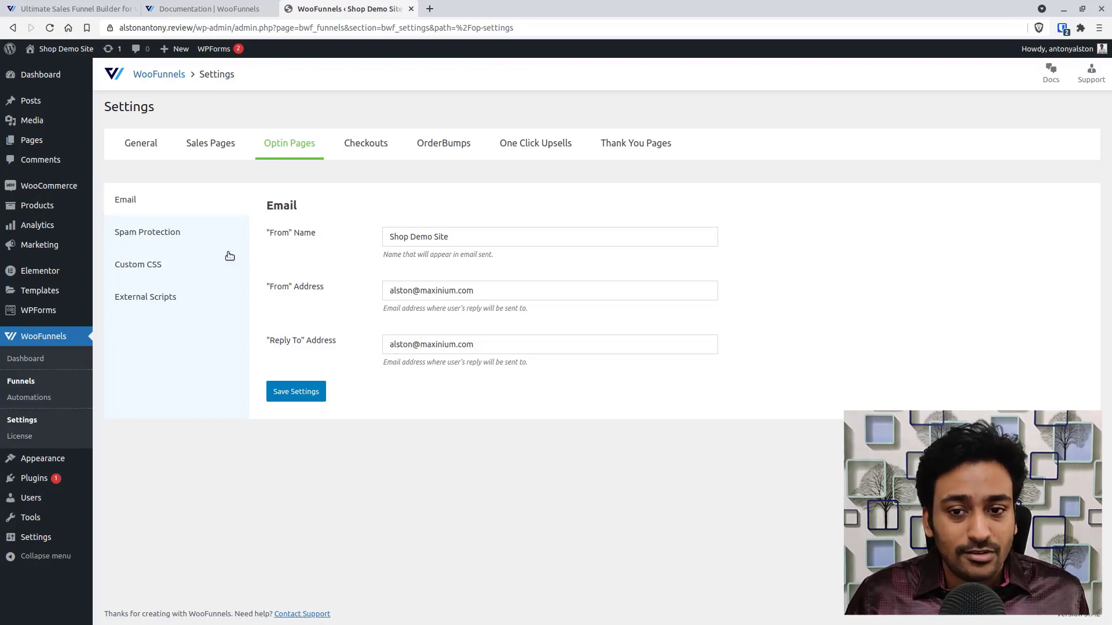
Review optin Spam Protection with reCAPTCHA left off, plus Custom CSS and External Scripts, then Checkouts
{"action": "left_click", "coordinate": [187, 237]}
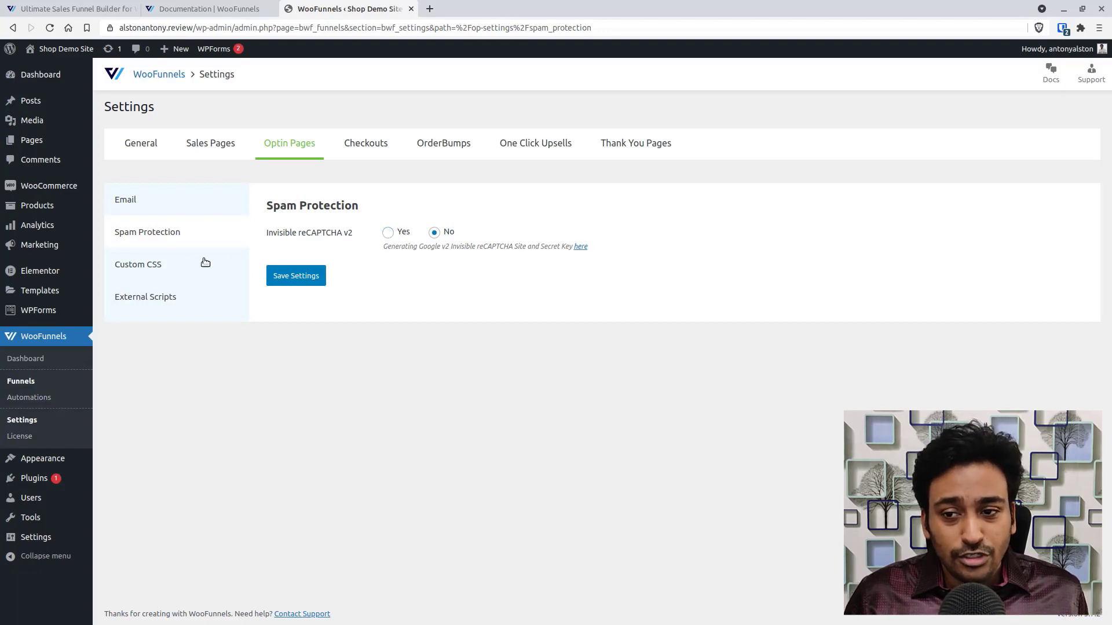
{"action": "left_click", "coordinate": [388, 234]}
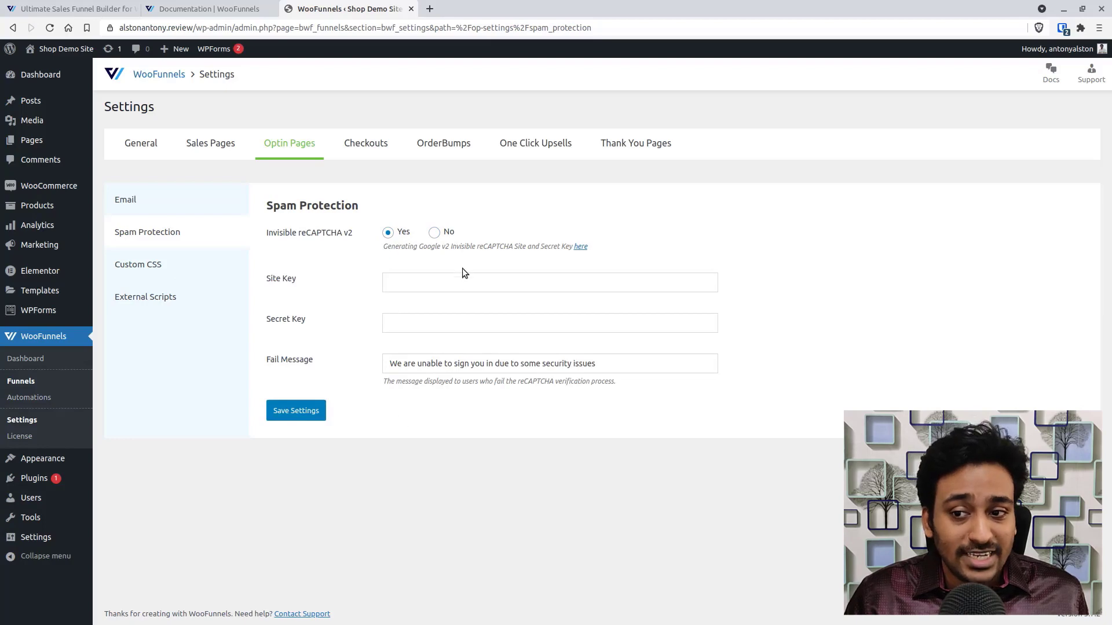
{"action": "left_click", "coordinate": [434, 232]}
{"action": "left_click", "coordinate": [143, 269]}
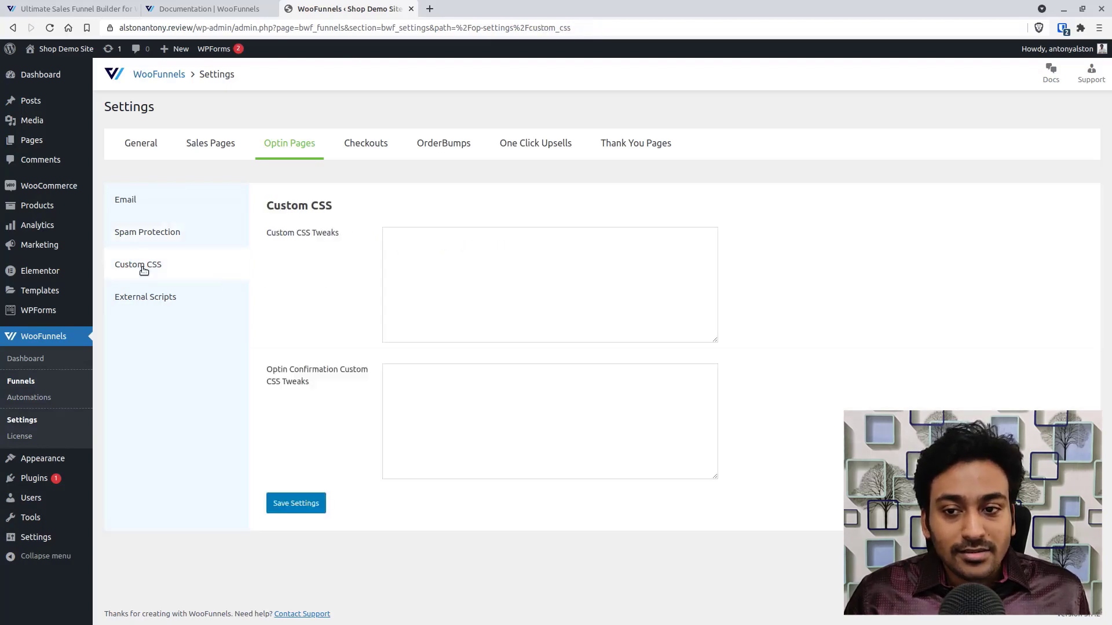
{"action": "left_click", "coordinate": [161, 297]}
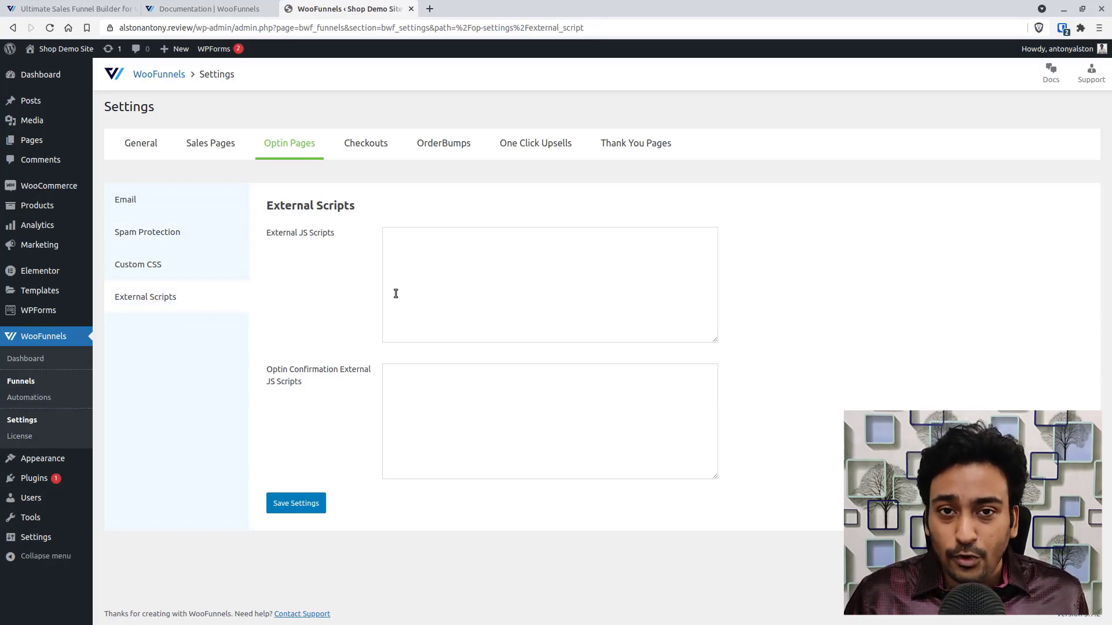
{"action": "left_click", "coordinate": [374, 158]}
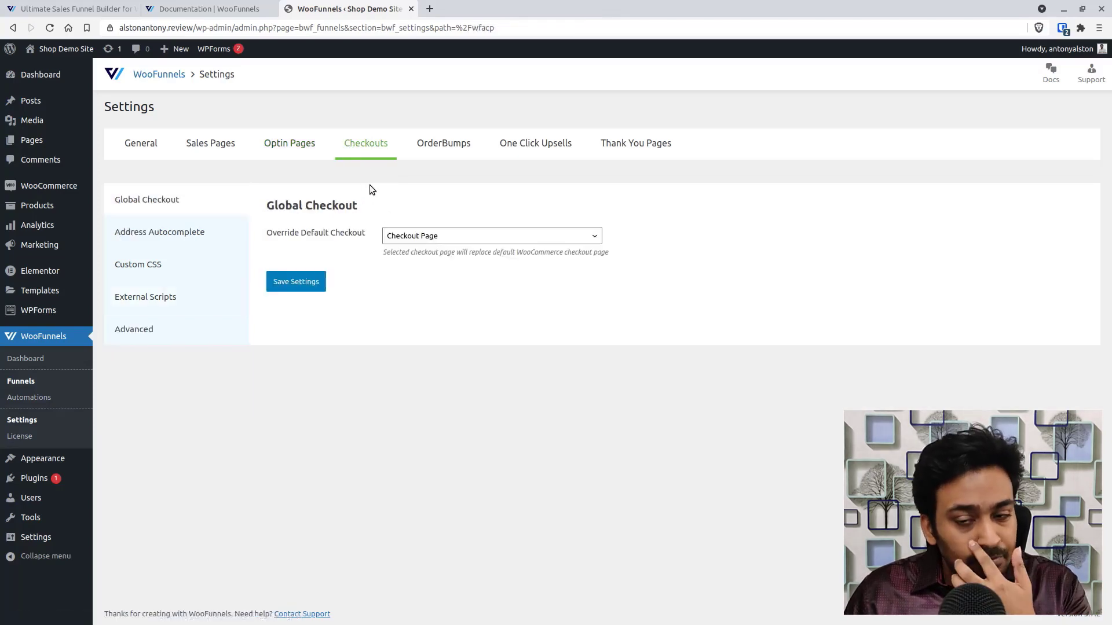
Keep Checkout Page as the Override Default Checkout page
{"action": "left_click", "coordinate": [407, 235]}
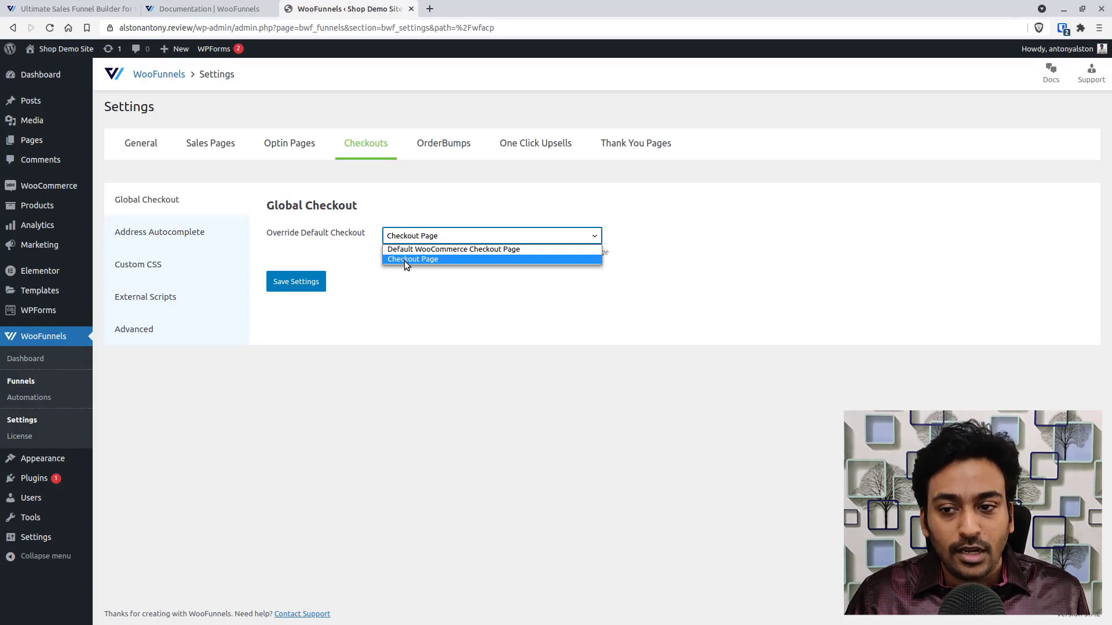
{"action": "left_click", "coordinate": [404, 261]}
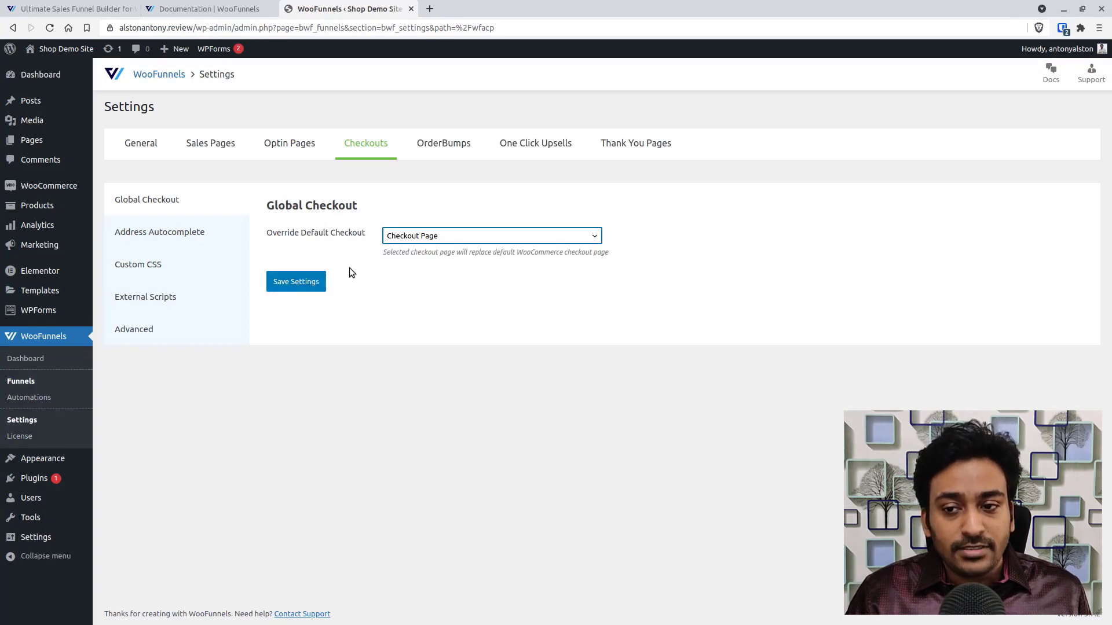
{"action": "left_click", "coordinate": [417, 237]}
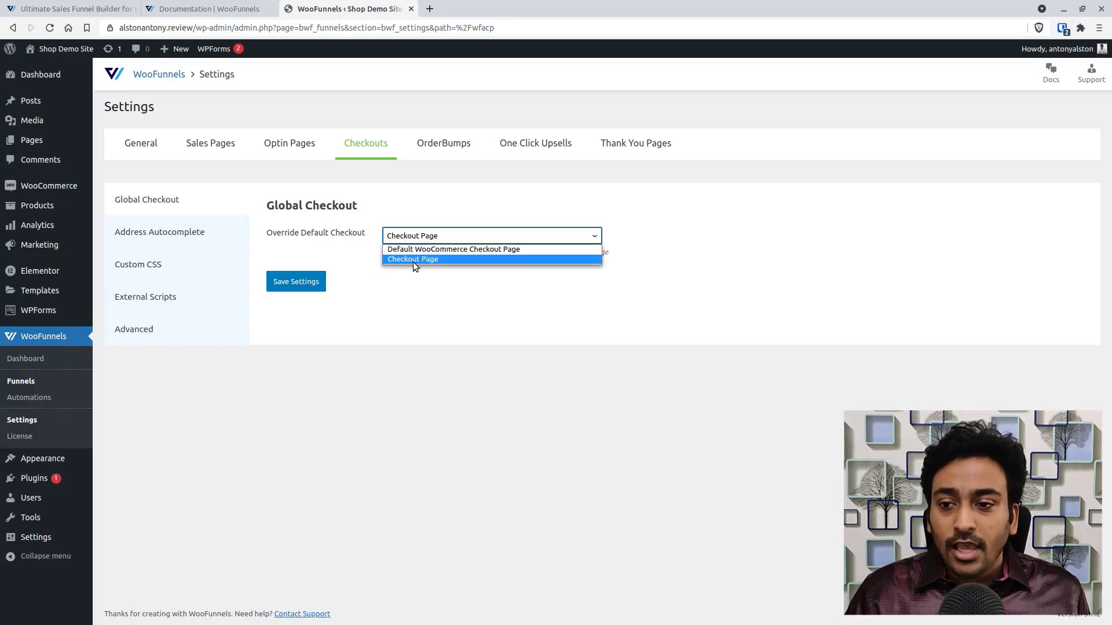
{"action": "left_click", "coordinate": [231, 236]}
View the checkout Address Autocomplete, Custom CSS, External Scripts and Advanced settings, then OrderBumps
{"action": "left_click", "coordinate": [154, 235]}
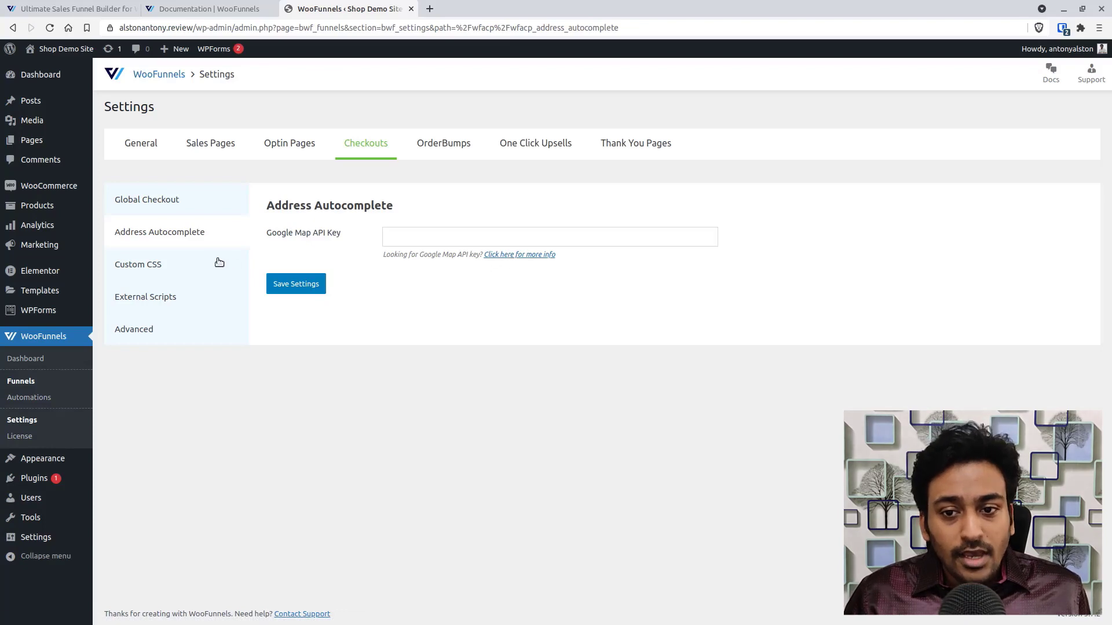
{"action": "left_click", "coordinate": [178, 266]}
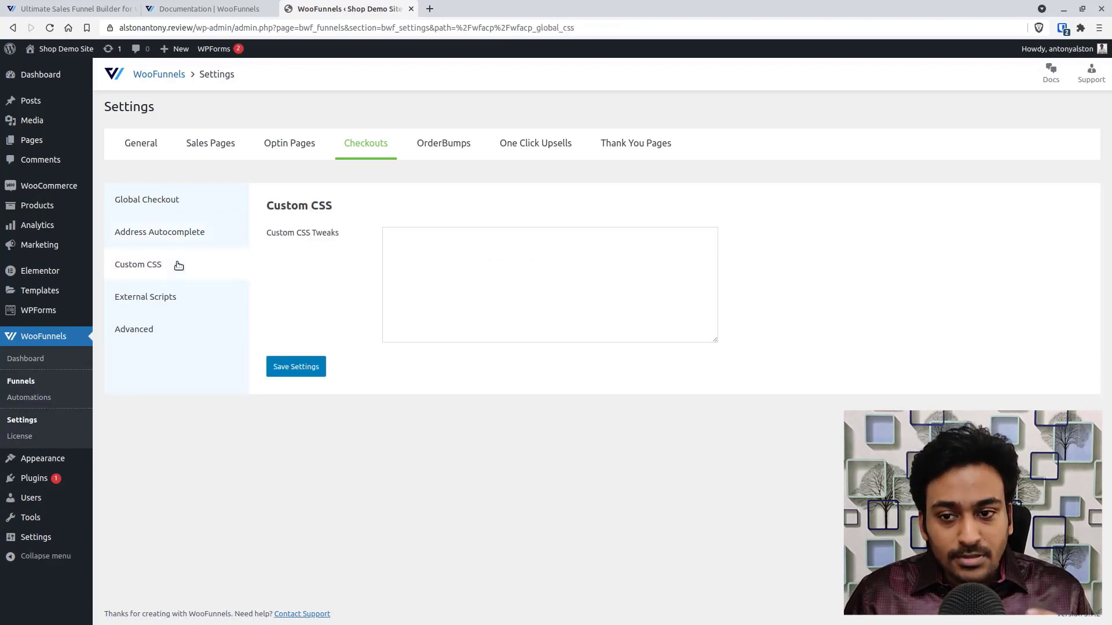
{"action": "left_click", "coordinate": [194, 300]}
{"action": "left_click", "coordinate": [169, 326]}
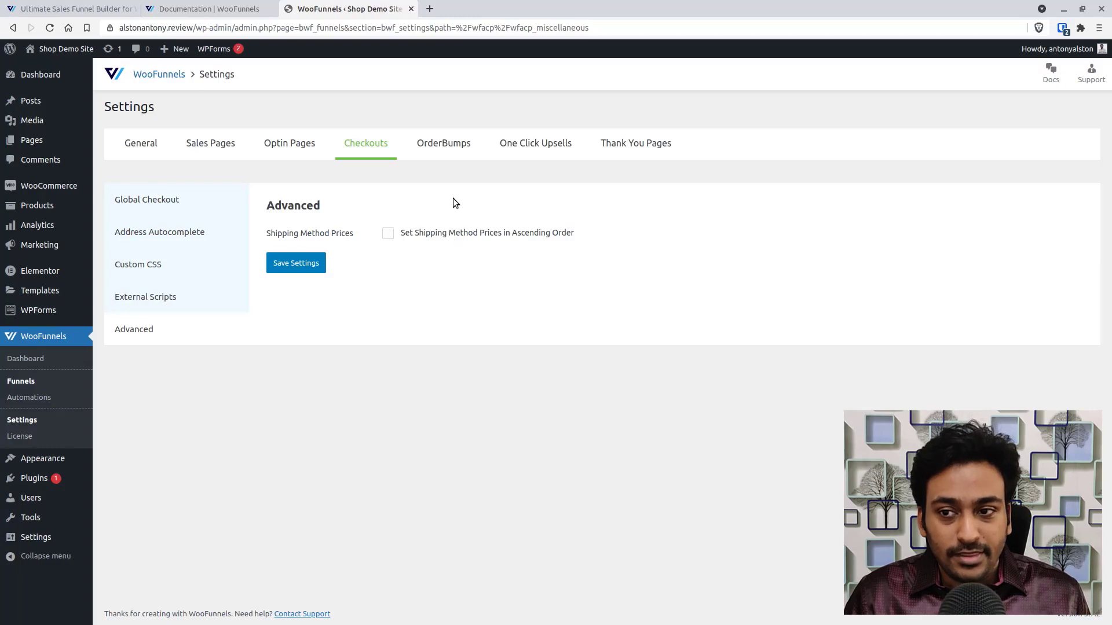
{"action": "left_click", "coordinate": [454, 152]}
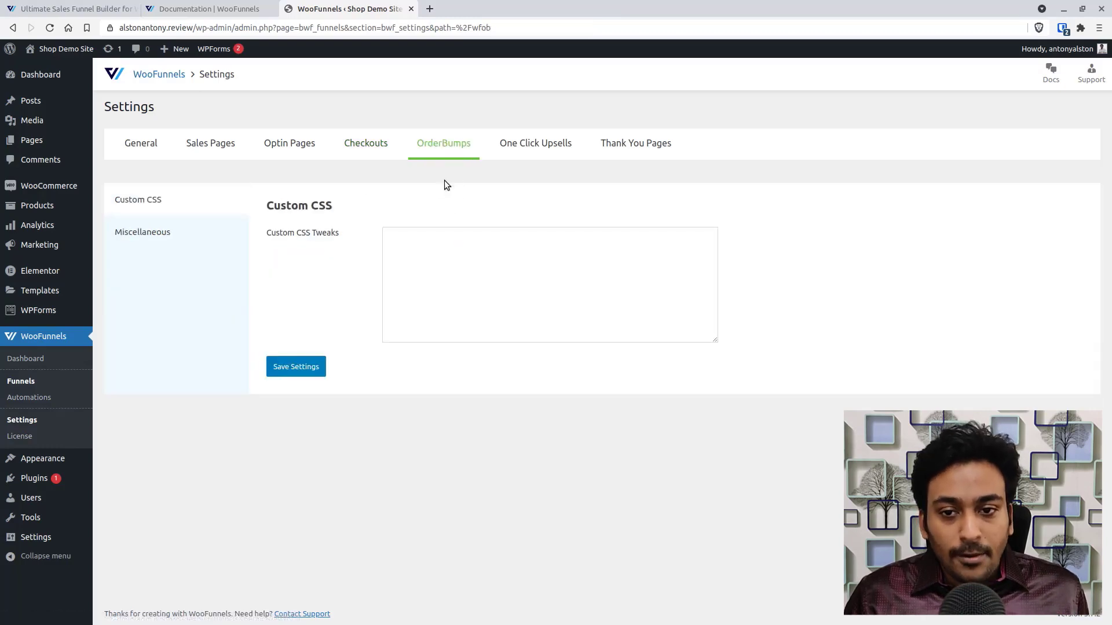
View the OrderBumps Miscellaneous limit option, then the One Click Upsells gateway settings
{"action": "left_click", "coordinate": [157, 225]}
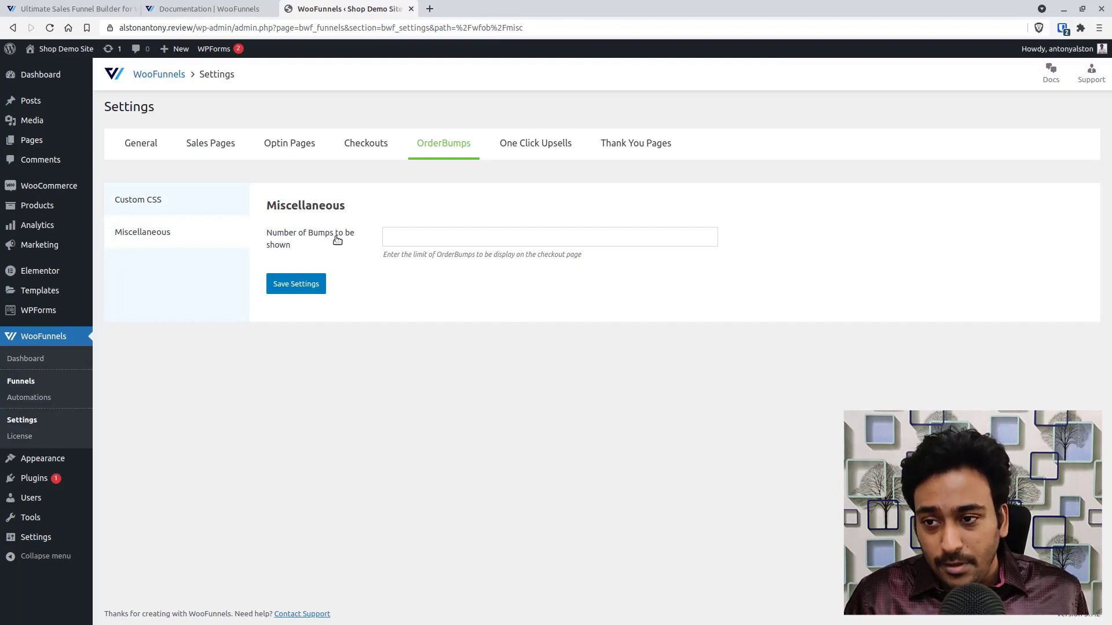
{"action": "left_click", "coordinate": [520, 151]}
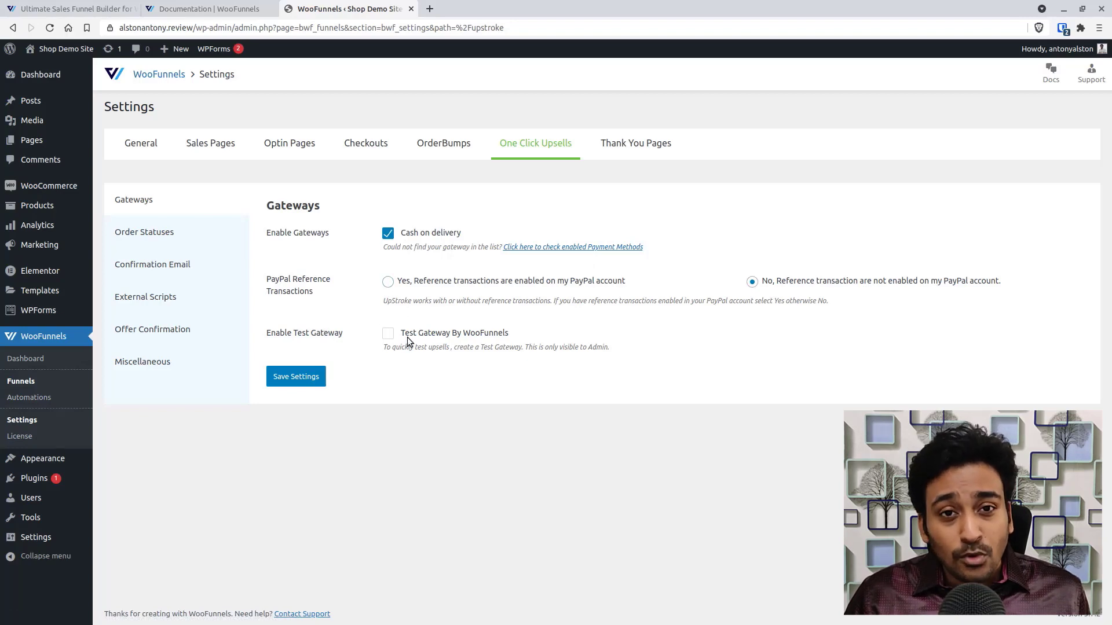
View upsell Order Statuses, Confirmation Email, External Scripts, Offer Confirmation, Miscellaneous, then Thank You Pages
{"action": "left_click", "coordinate": [168, 246]}
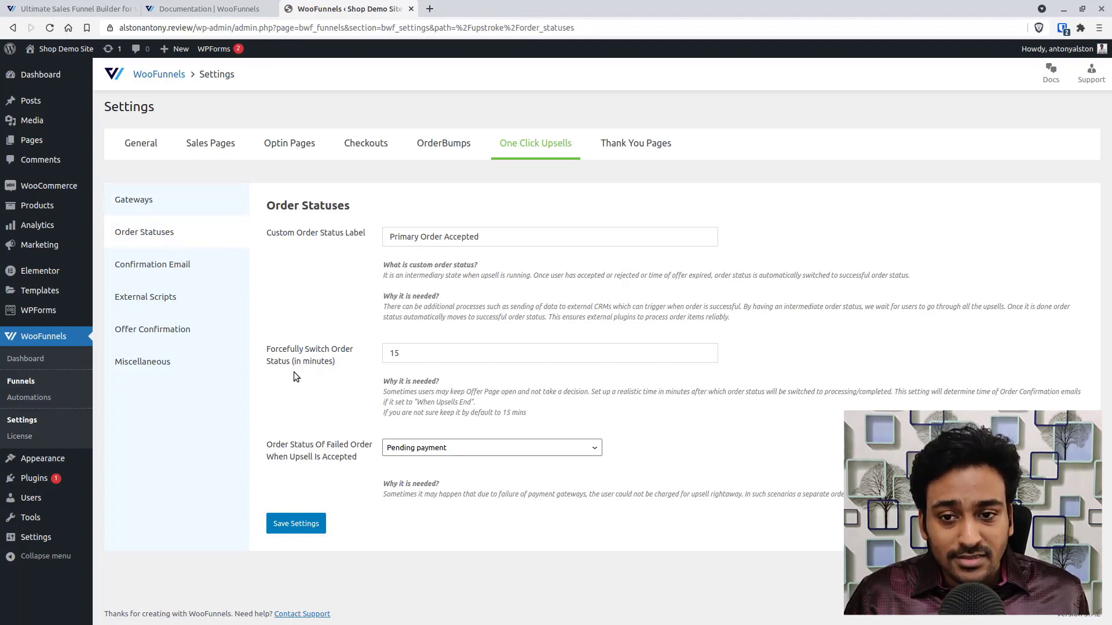
{"action": "left_click", "coordinate": [171, 271]}
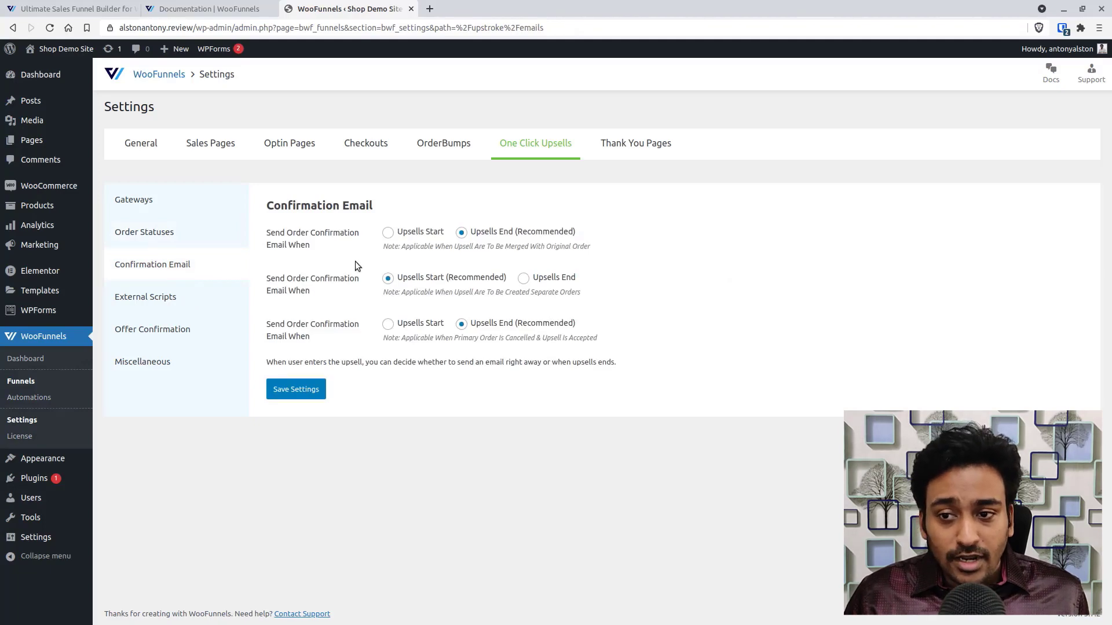
{"action": "left_click", "coordinate": [179, 292]}
{"action": "left_click", "coordinate": [190, 326]}
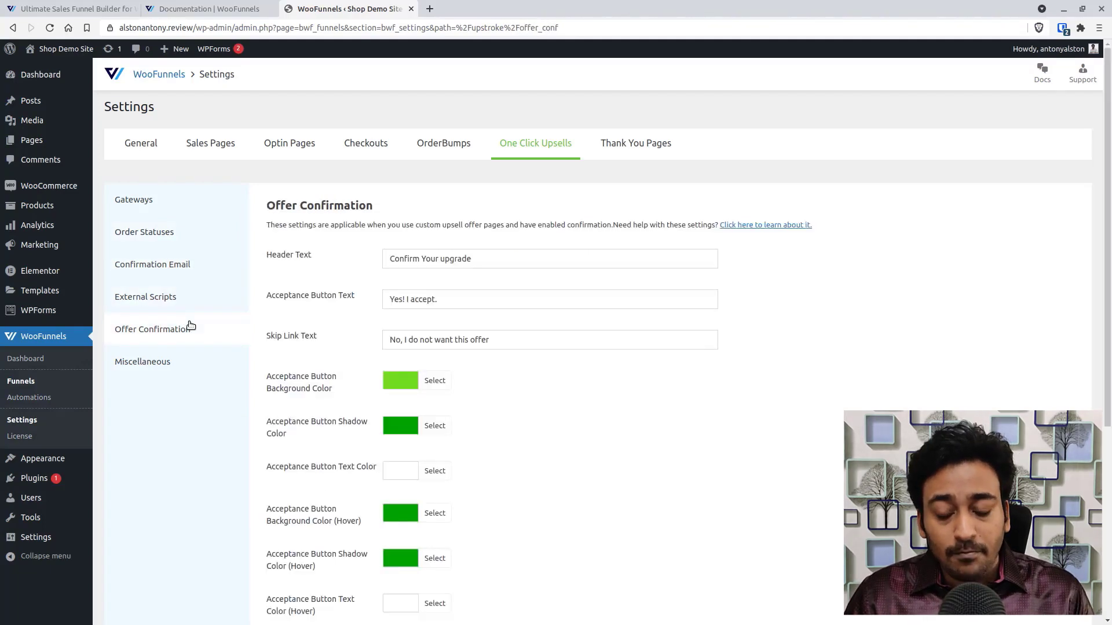
{"action": "scroll", "coordinate": [487, 335], "scroll_direction": "down", "scroll_amount": 5}
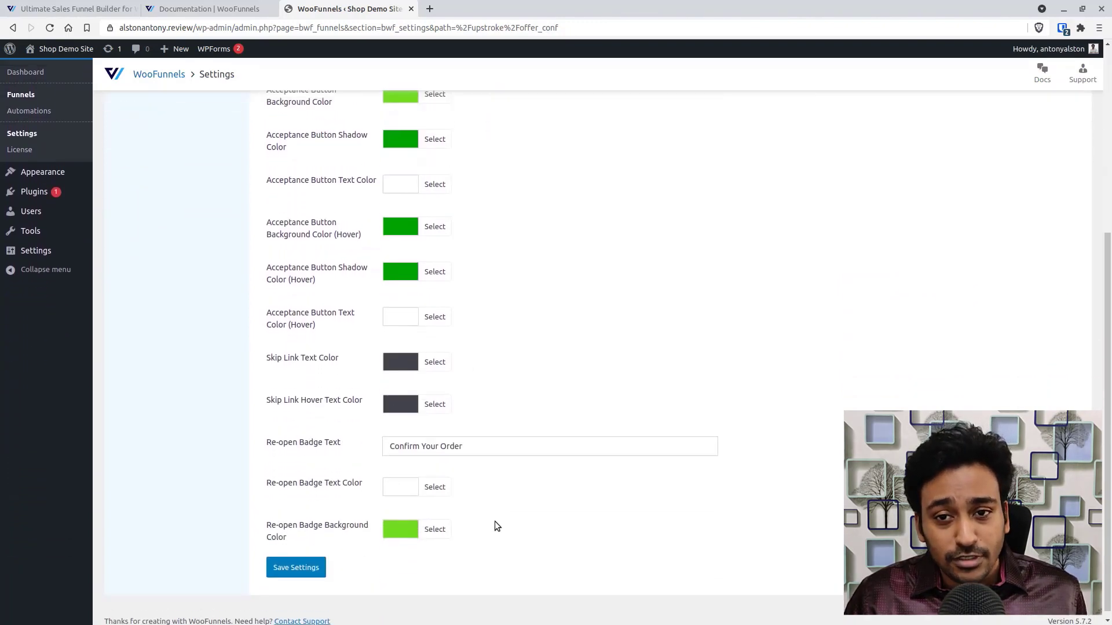
{"action": "scroll", "coordinate": [184, 313], "scroll_direction": "up", "scroll_amount": 7}
{"action": "left_click", "coordinate": [168, 293]}
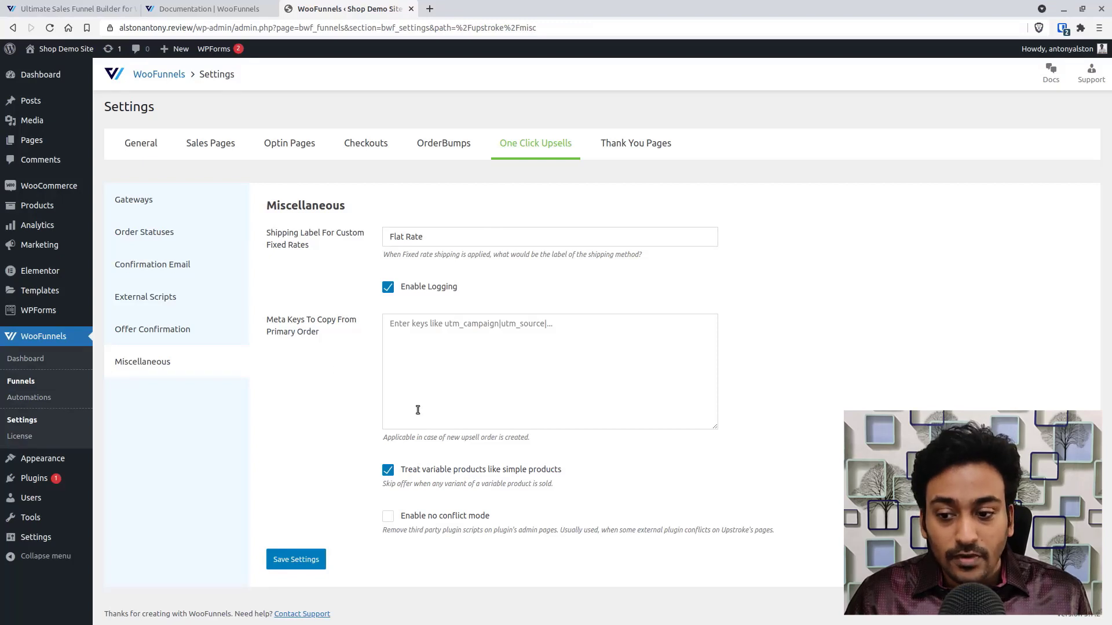
{"action": "left_click", "coordinate": [643, 151]}
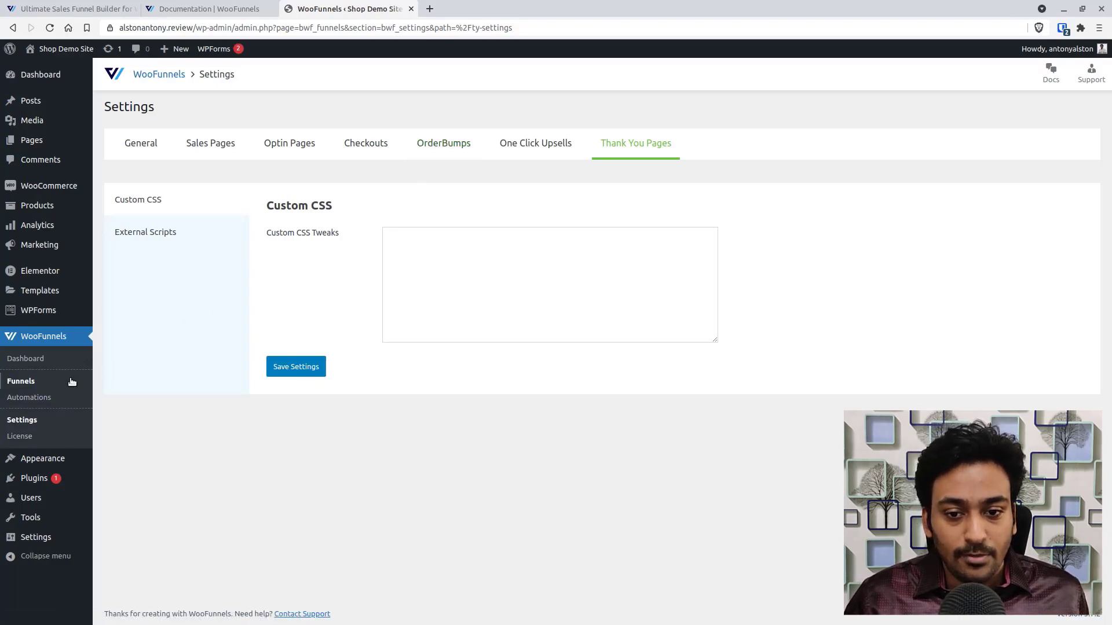
Go to the Funnels list showing Test Campaign Sales and Test Campaign Optin
{"action": "left_click", "coordinate": [23, 382]}
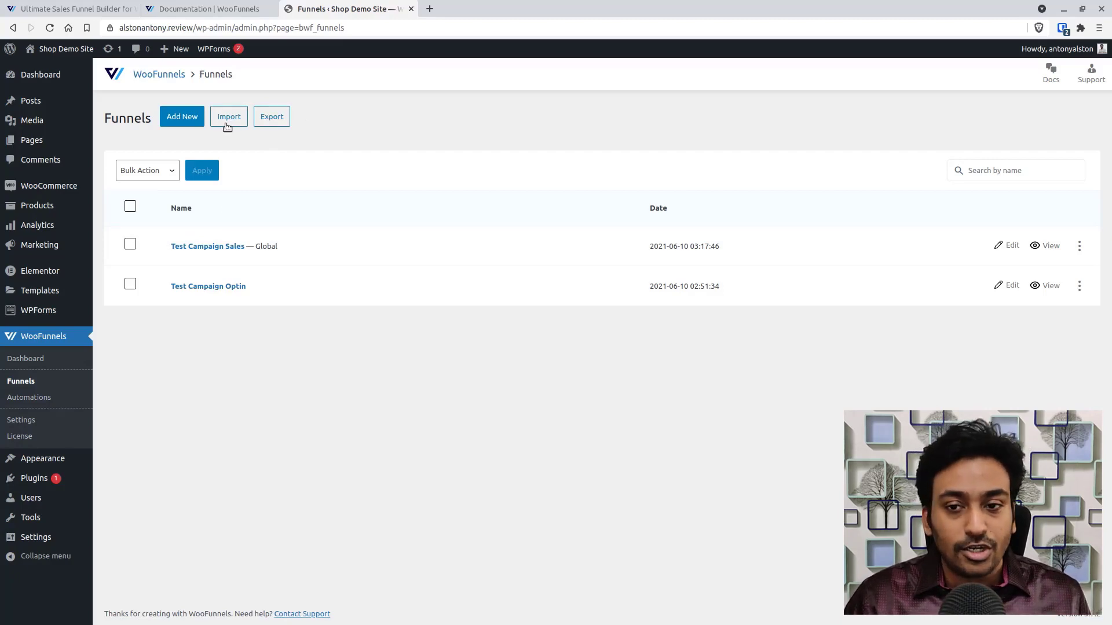
Select Add New beside the Funnels heading to open the New Funnel page
{"action": "left_click", "coordinate": [181, 117]}
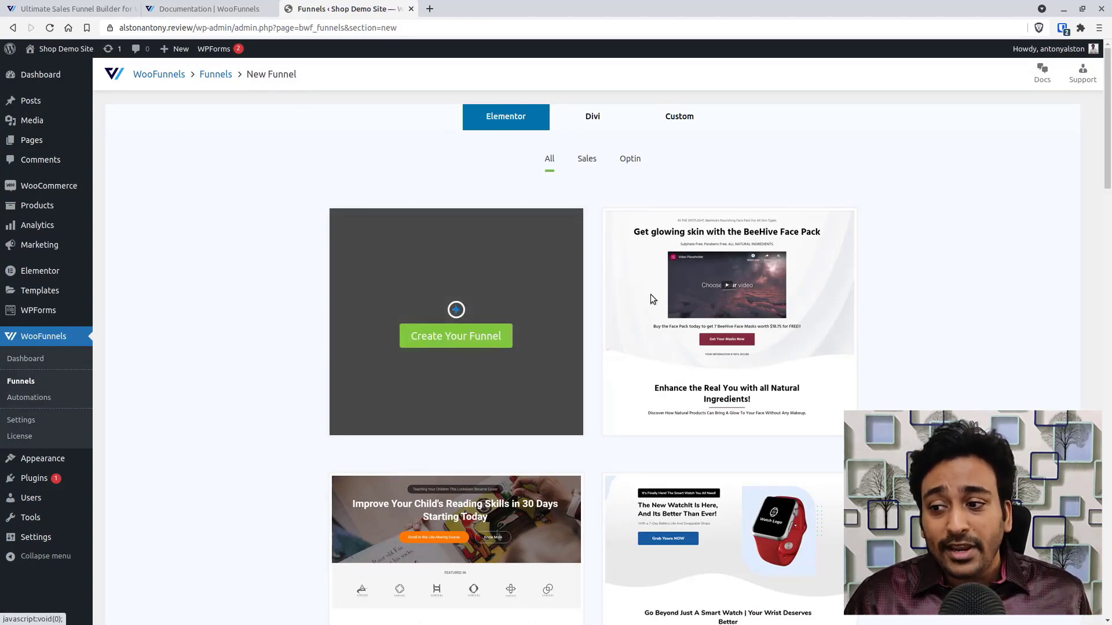
Browse the Elementor funnel templates on the New Funnel page
{"action": "mouse_move", "coordinate": [731, 299]}
{"action": "scroll", "coordinate": [718, 363], "scroll_direction": "down", "scroll_amount": 2}
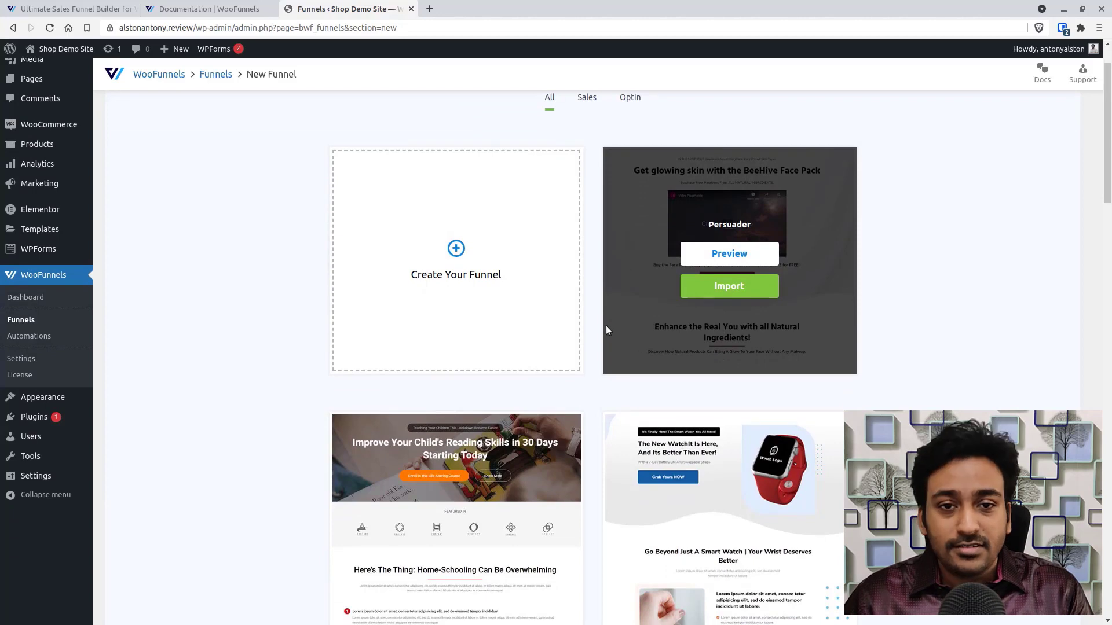
{"action": "scroll", "coordinate": [575, 315], "scroll_direction": "up", "scroll_amount": 2}
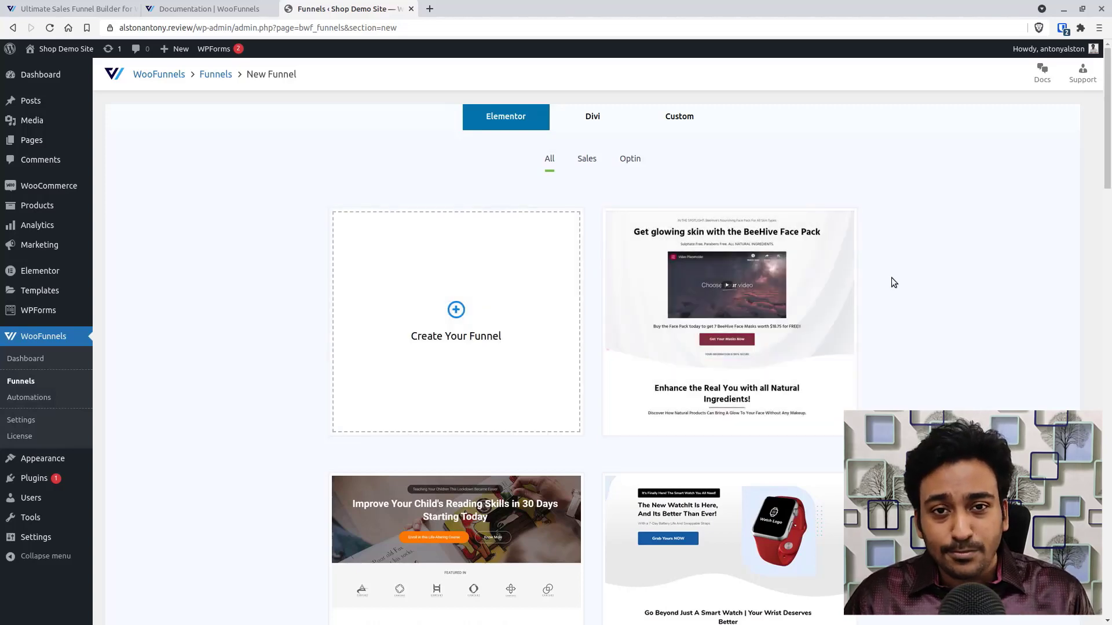
{"action": "mouse_move", "coordinate": [832, 281]}
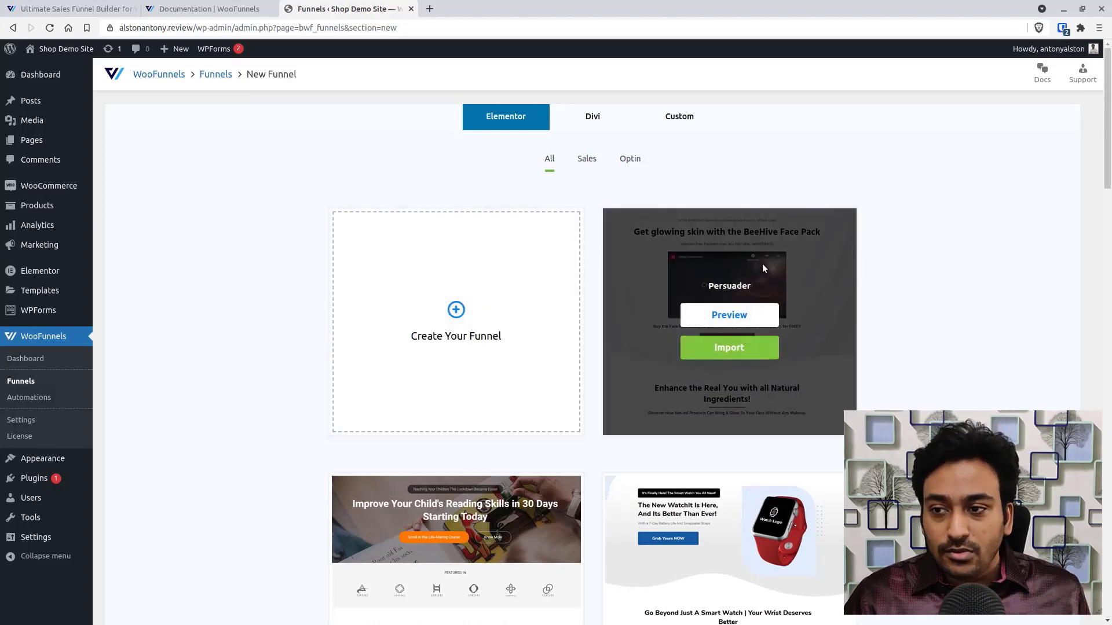
{"action": "scroll", "coordinate": [794, 314], "scroll_direction": "down", "scroll_amount": 1}
{"action": "scroll", "coordinate": [793, 314], "scroll_direction": "up", "scroll_amount": 1}
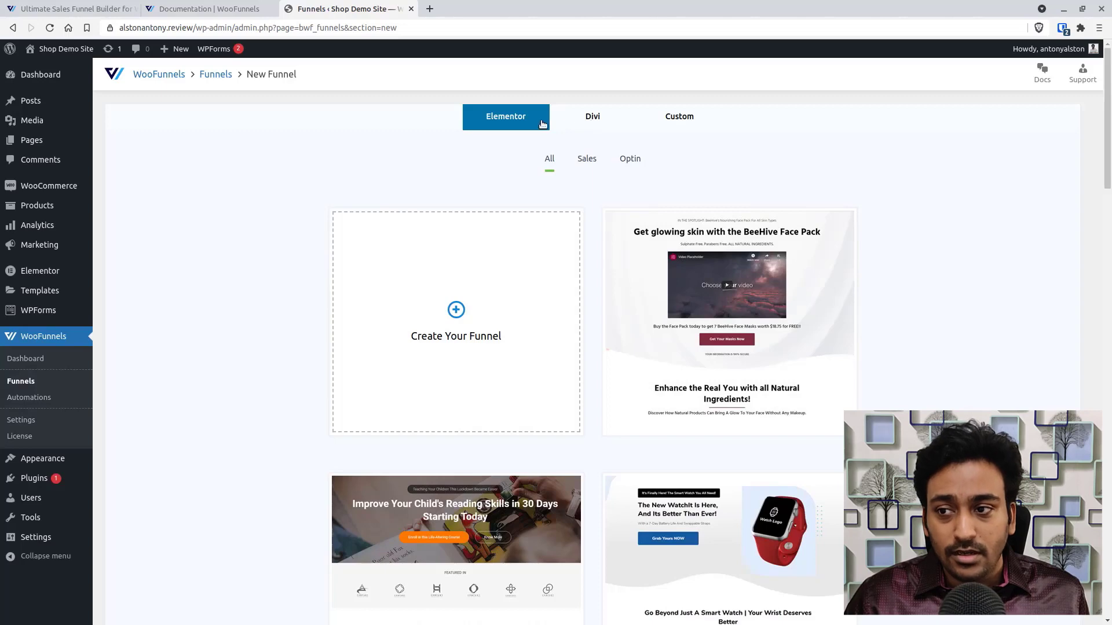
Compare the Divi and Custom options, then return to the Elementor template set
{"action": "left_click", "coordinate": [591, 125]}
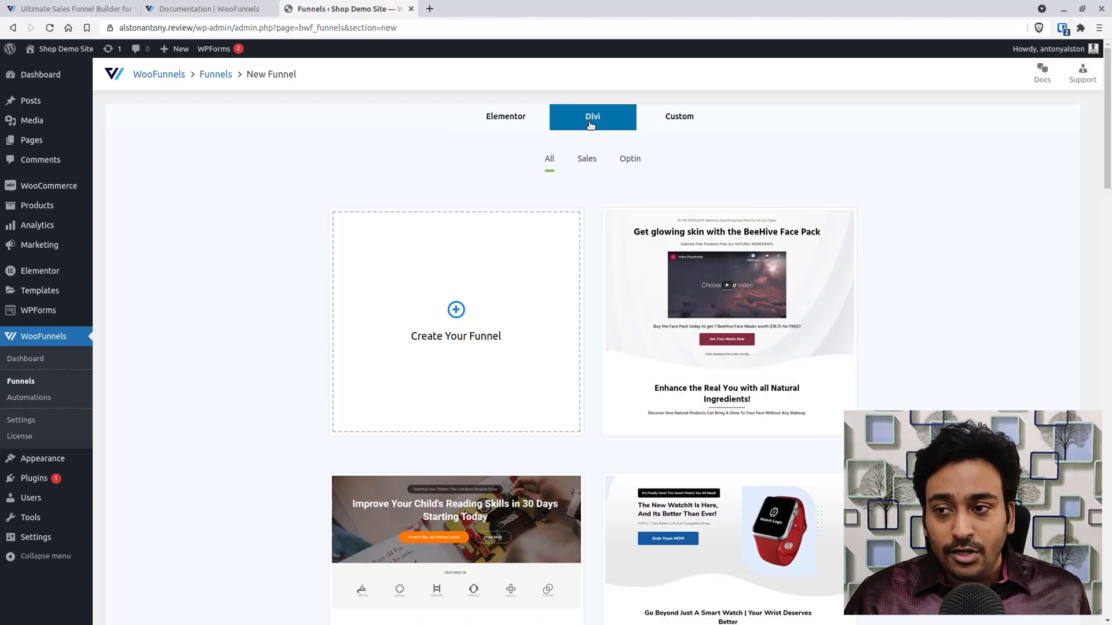
{"action": "left_click", "coordinate": [675, 128]}
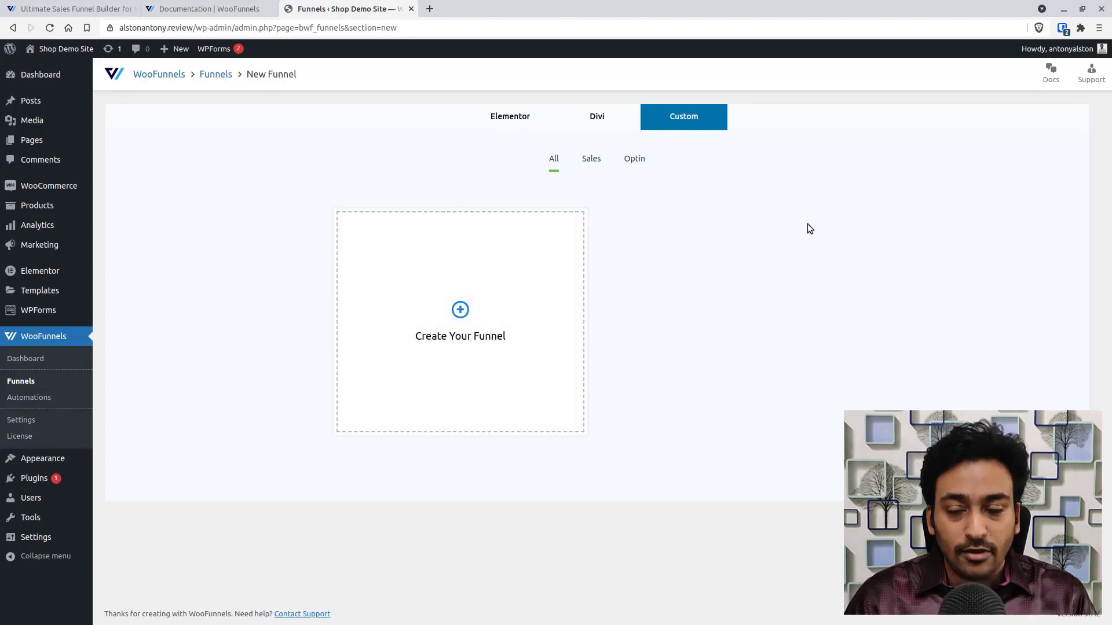
{"action": "left_click", "coordinate": [499, 118]}
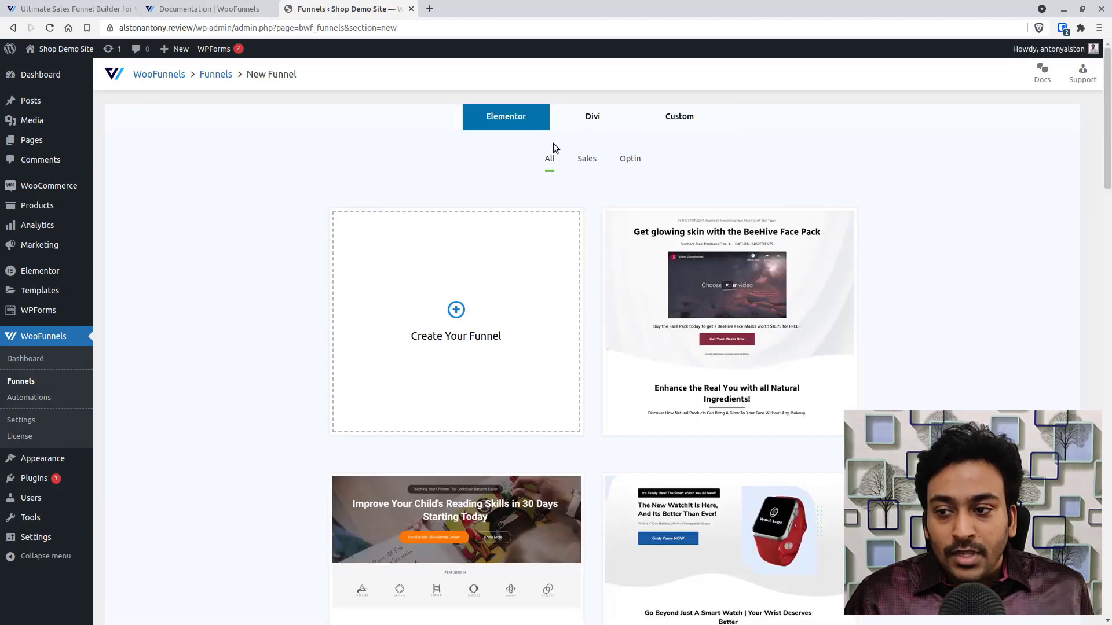
{"action": "scroll", "coordinate": [602, 198], "scroll_direction": "down", "scroll_amount": 1}
{"action": "scroll", "coordinate": [602, 199], "scroll_direction": "up", "scroll_amount": 1}
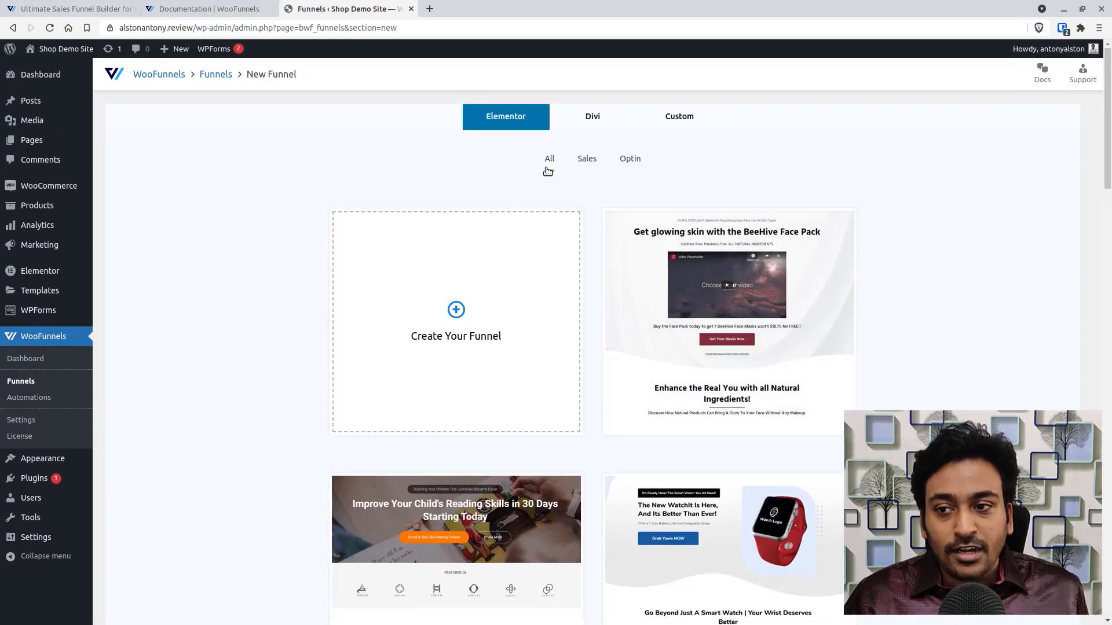
{"action": "mouse_move", "coordinate": [663, 379]}
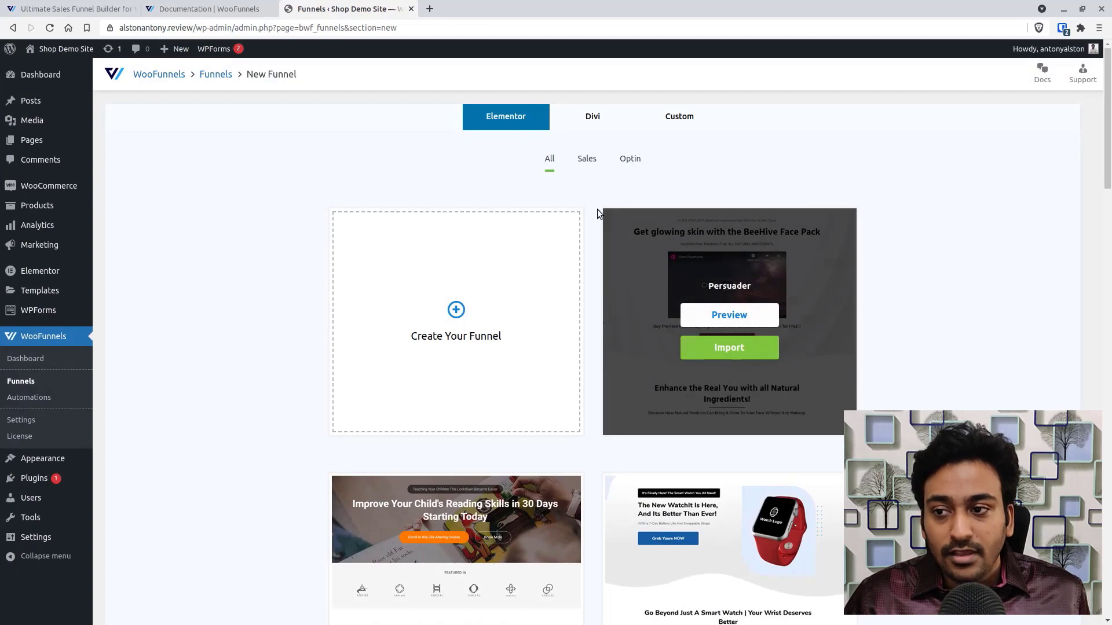
Filter the New Funnel template gallery to Optin templates, briefly checking Sales, to reveal Mentor
{"action": "left_click", "coordinate": [634, 161]}
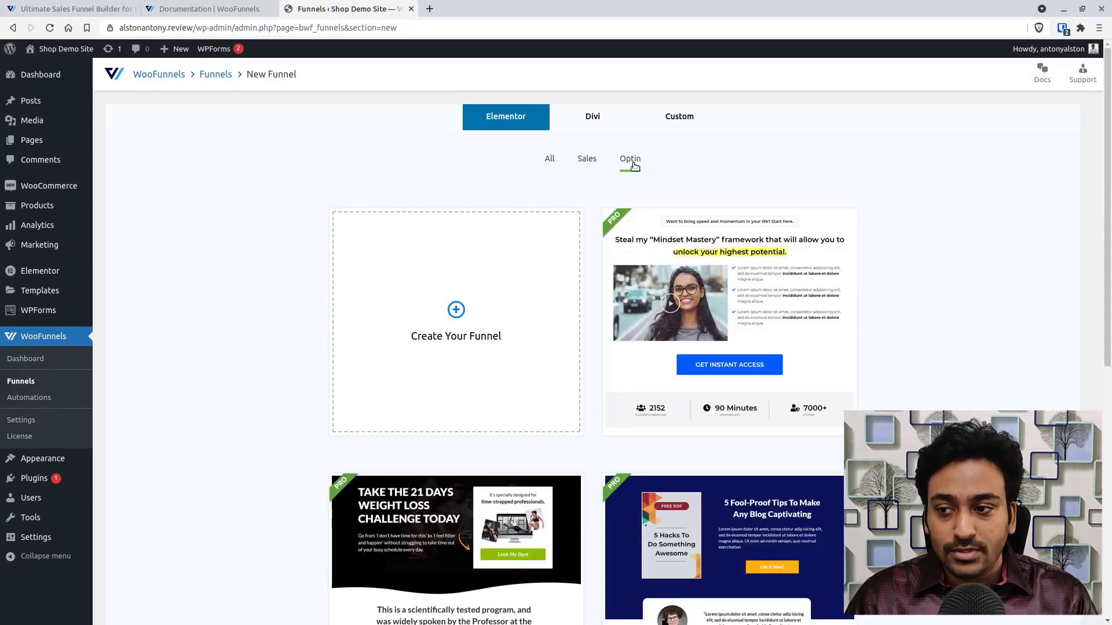
{"action": "scroll", "coordinate": [717, 298], "scroll_direction": "down", "scroll_amount": 8}
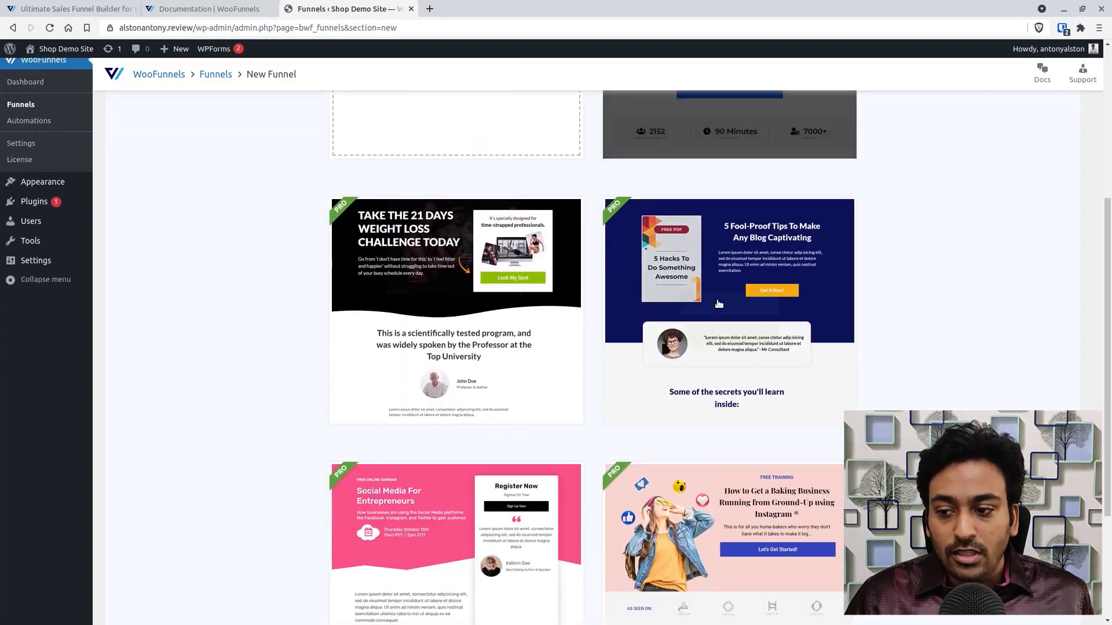
{"action": "scroll", "coordinate": [742, 371], "scroll_direction": "up", "scroll_amount": 8}
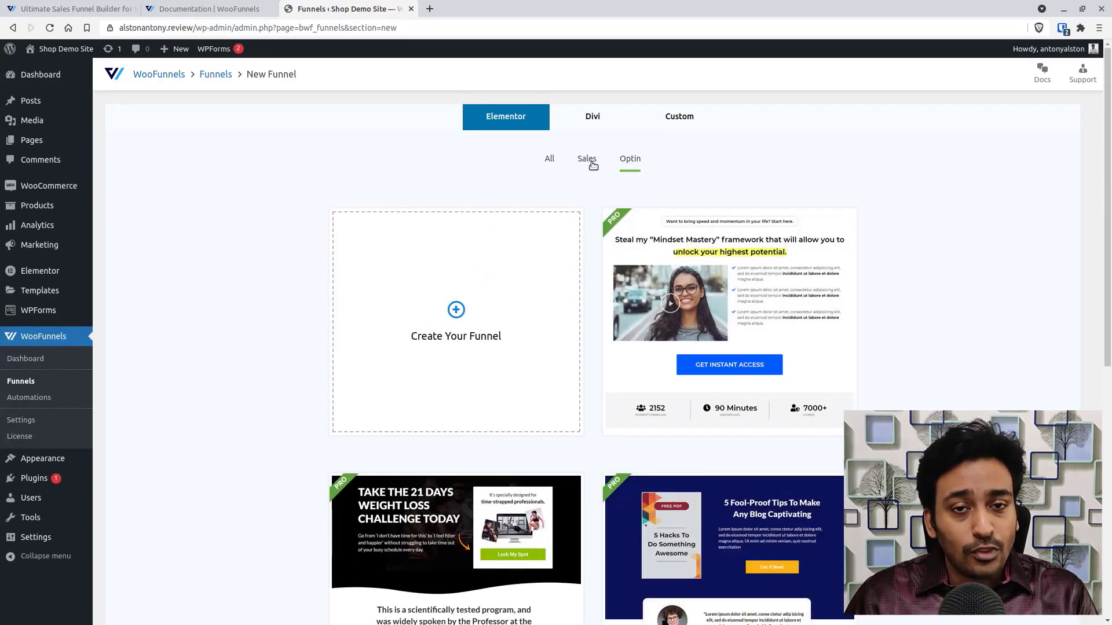
{"action": "left_click", "coordinate": [586, 160]}
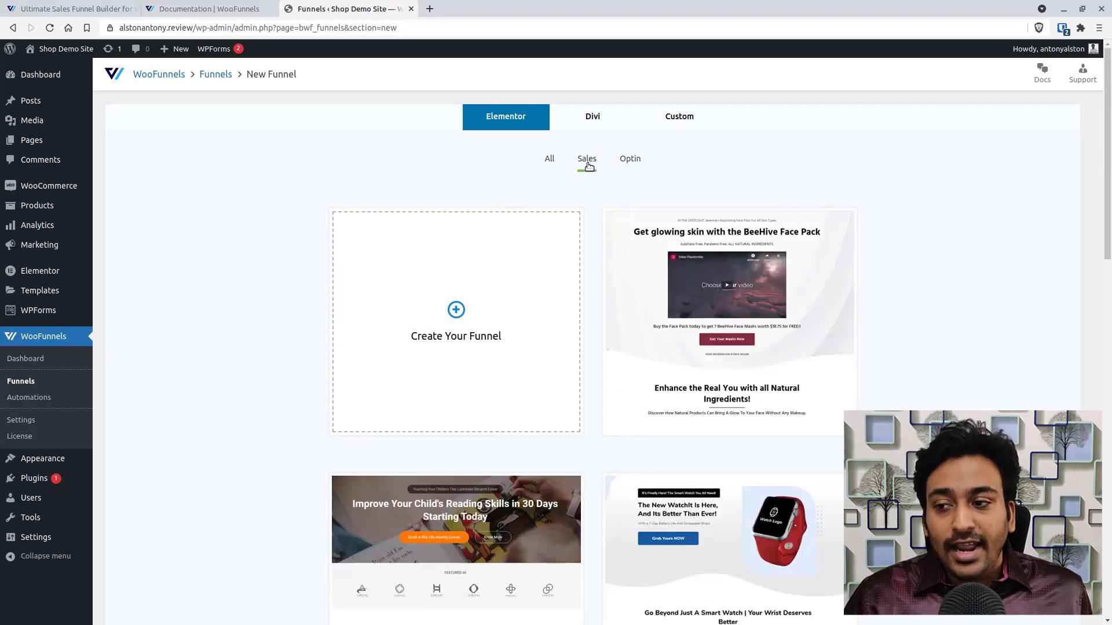
{"action": "mouse_move", "coordinate": [689, 252]}
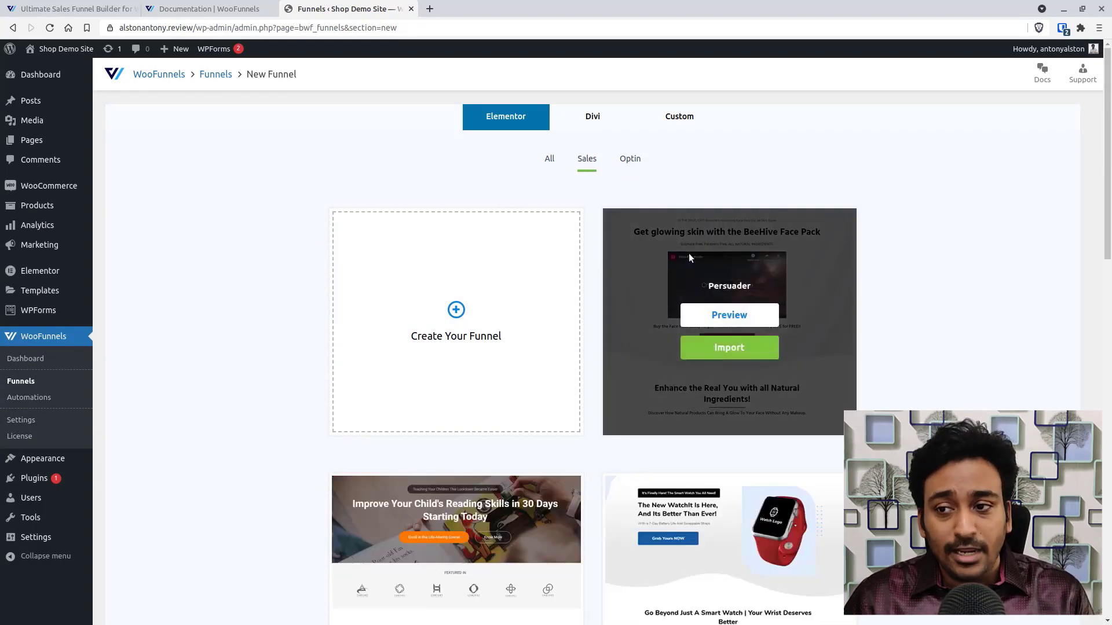
{"action": "left_click", "coordinate": [630, 159]}
{"action": "mouse_move", "coordinate": [714, 269]}
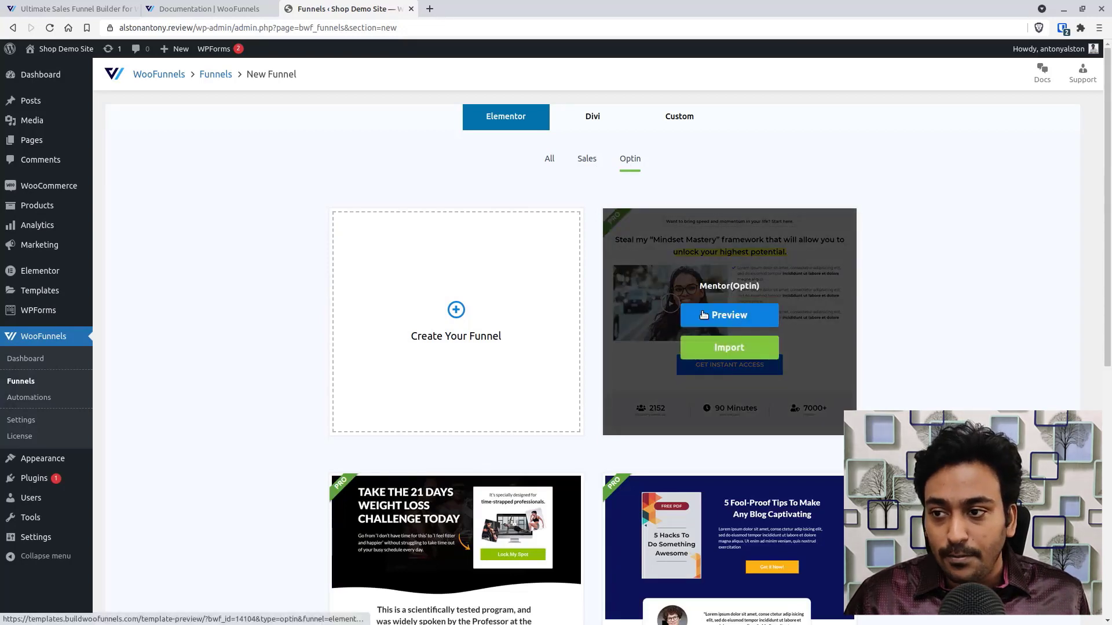
{"action": "scroll", "coordinate": [653, 186], "scroll_direction": "down", "scroll_amount": 1}
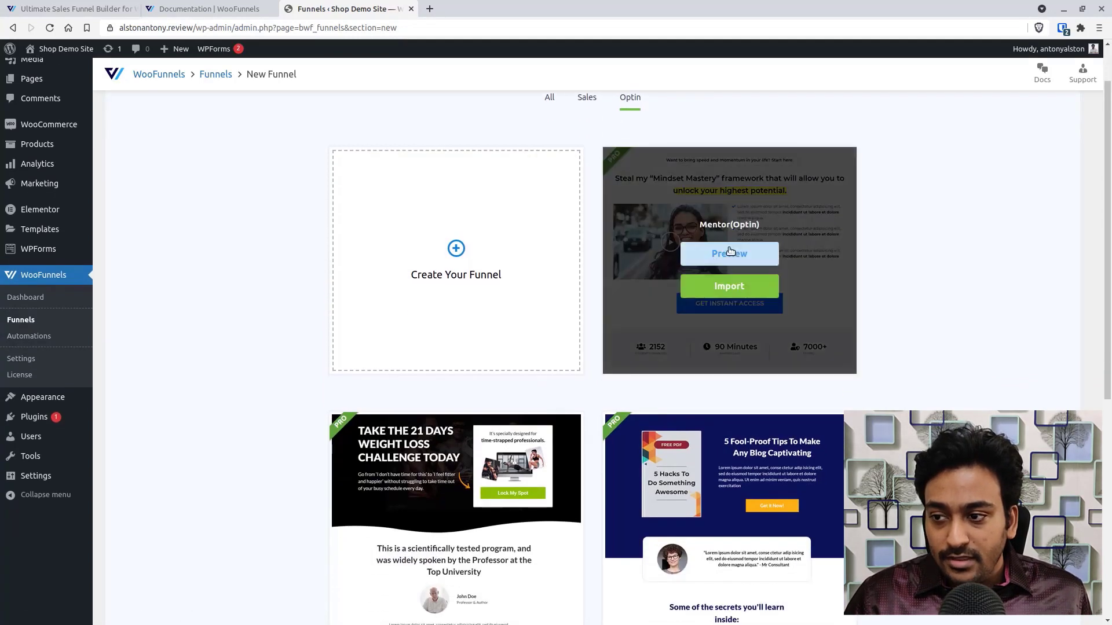
Open the preview of the Mentor optin template and scroll its landing page
{"action": "left_click", "coordinate": [732, 252]}
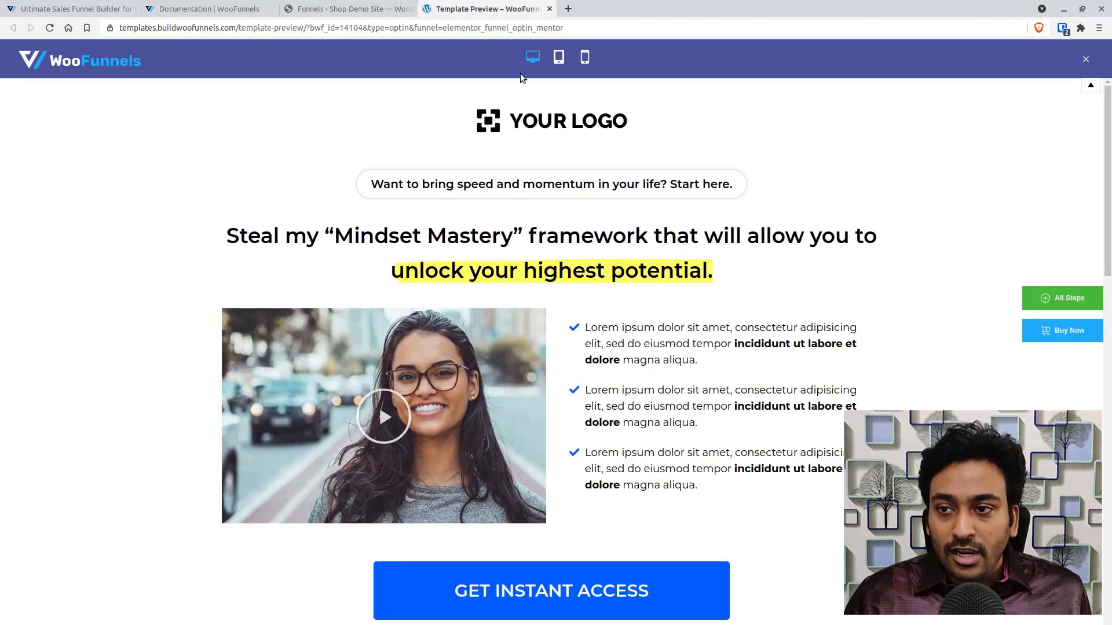
{"action": "scroll", "coordinate": [1108, 115], "scroll_direction": "down", "scroll_amount": 5}
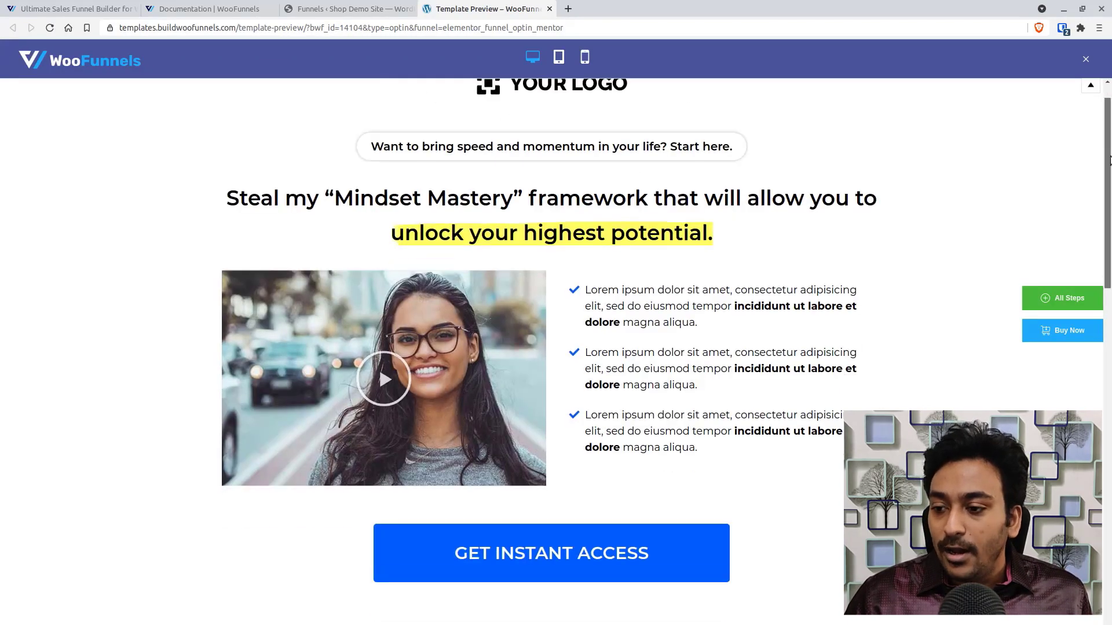
{"action": "scroll", "coordinate": [1109, 118], "scroll_direction": "up", "scroll_amount": 3}
{"action": "scroll", "coordinate": [1108, 110], "scroll_direction": "up", "scroll_amount": 2}
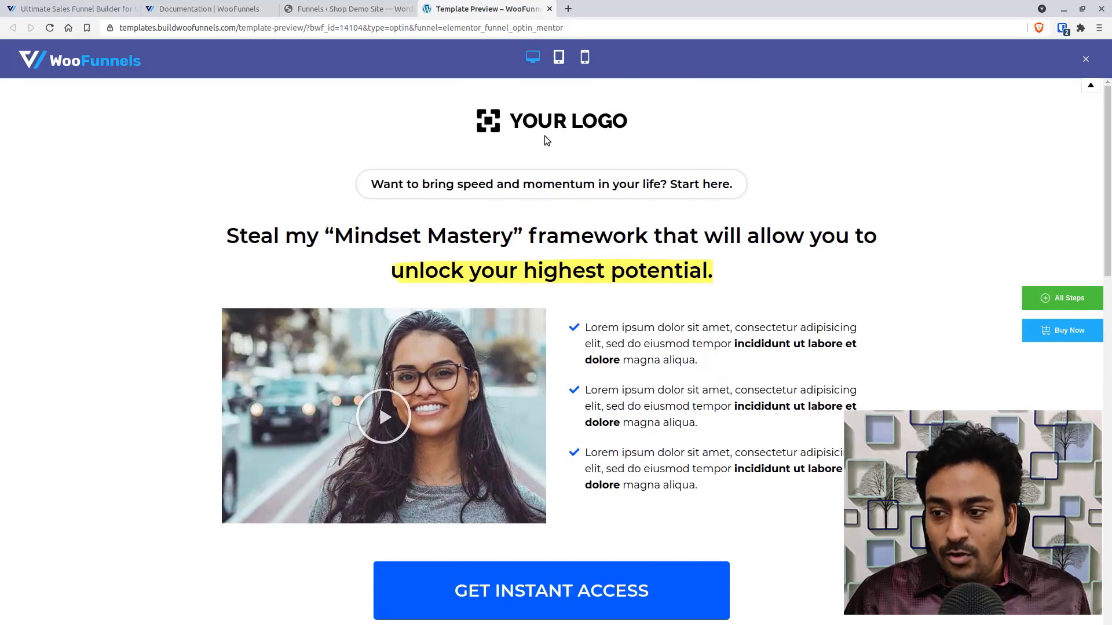
View the Mentor page at tablet, phone and desktop widths, then list all funnel steps
{"action": "left_click", "coordinate": [554, 60]}
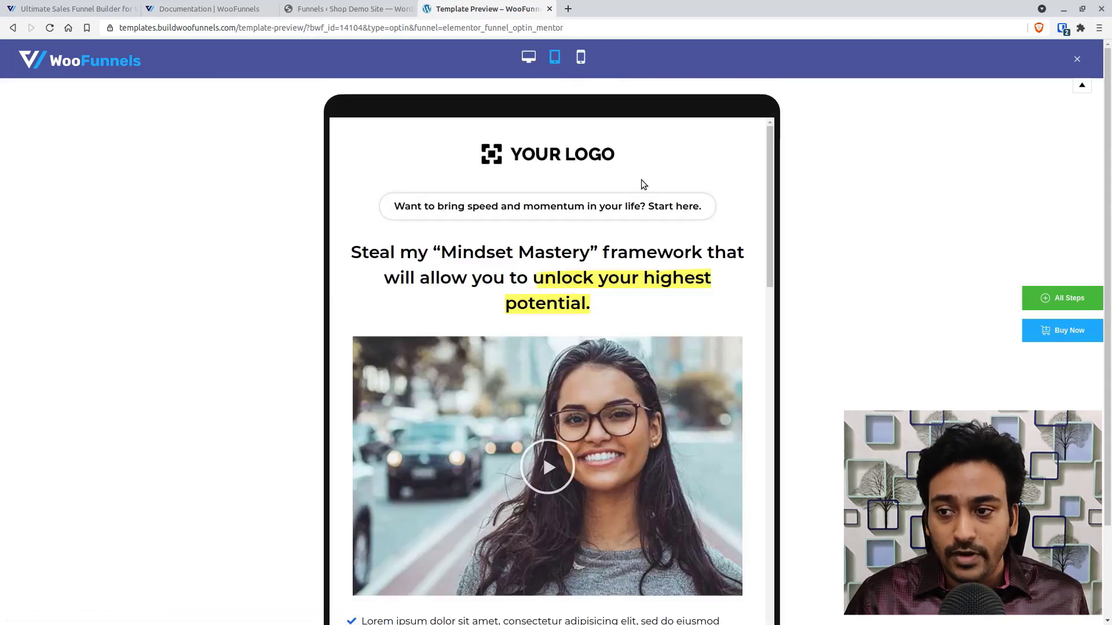
{"action": "scroll", "coordinate": [682, 220], "scroll_direction": "down", "scroll_amount": 5}
{"action": "scroll", "coordinate": [683, 224], "scroll_direction": "up", "scroll_amount": 5}
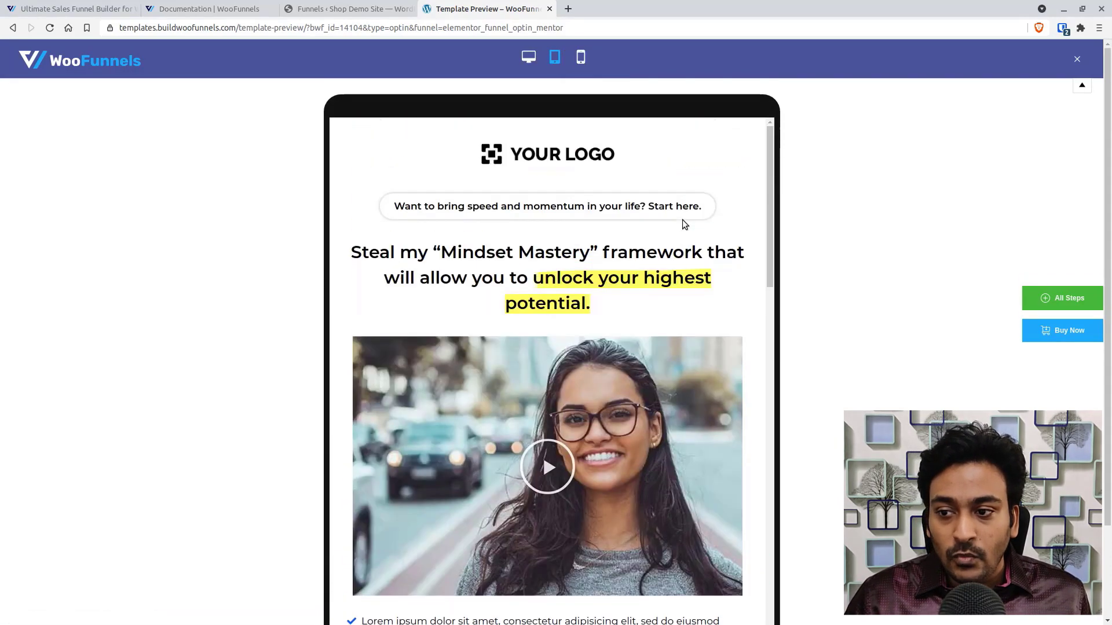
{"action": "left_click", "coordinate": [581, 64]}
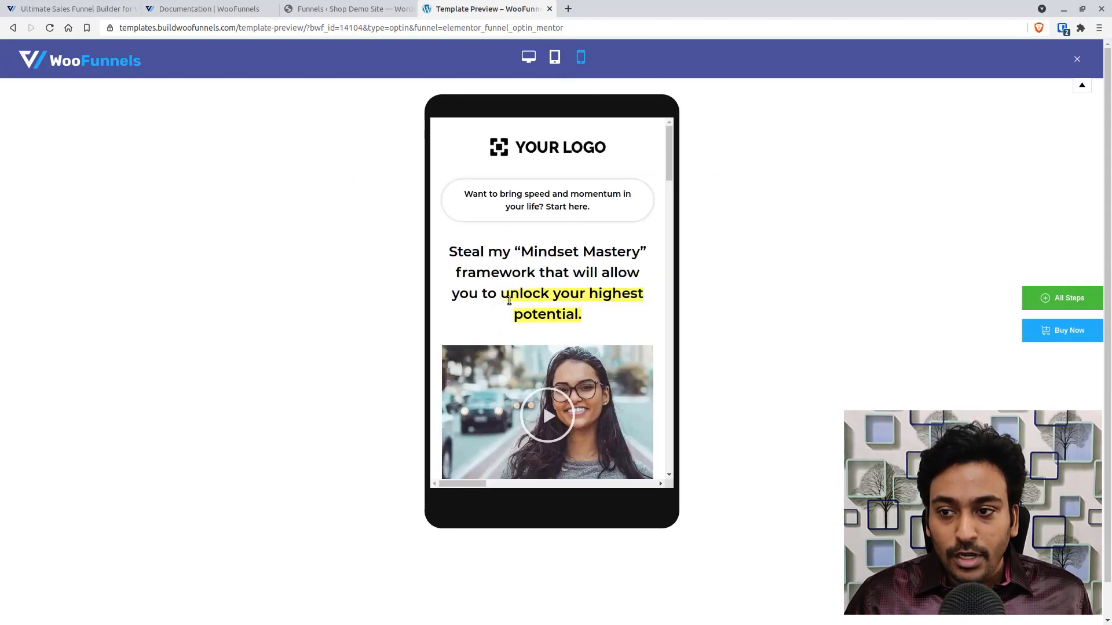
{"action": "left_click", "coordinate": [528, 56]}
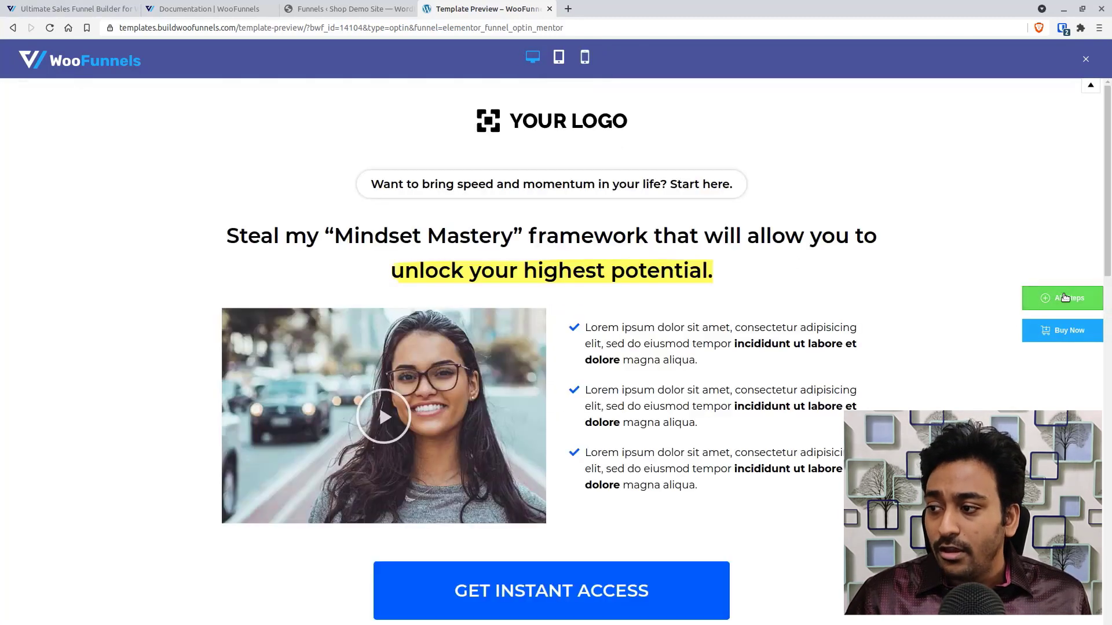
{"action": "left_click", "coordinate": [1057, 299]}
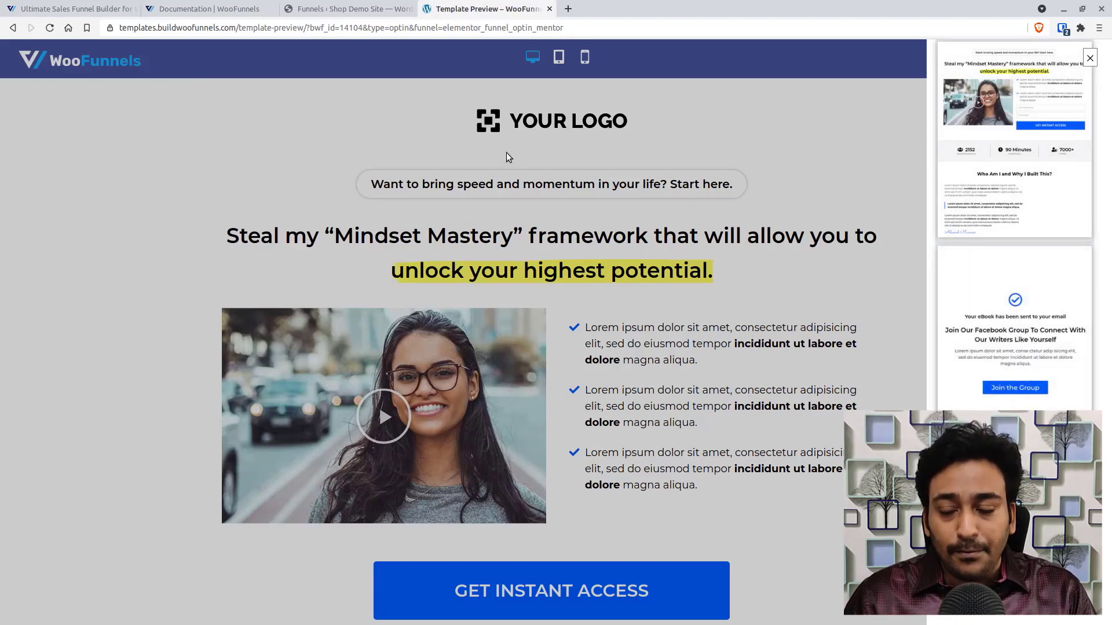
Preview the Mentor Optin Thank You step, then close the template preview tab
{"action": "mouse_move", "coordinate": [999, 131]}
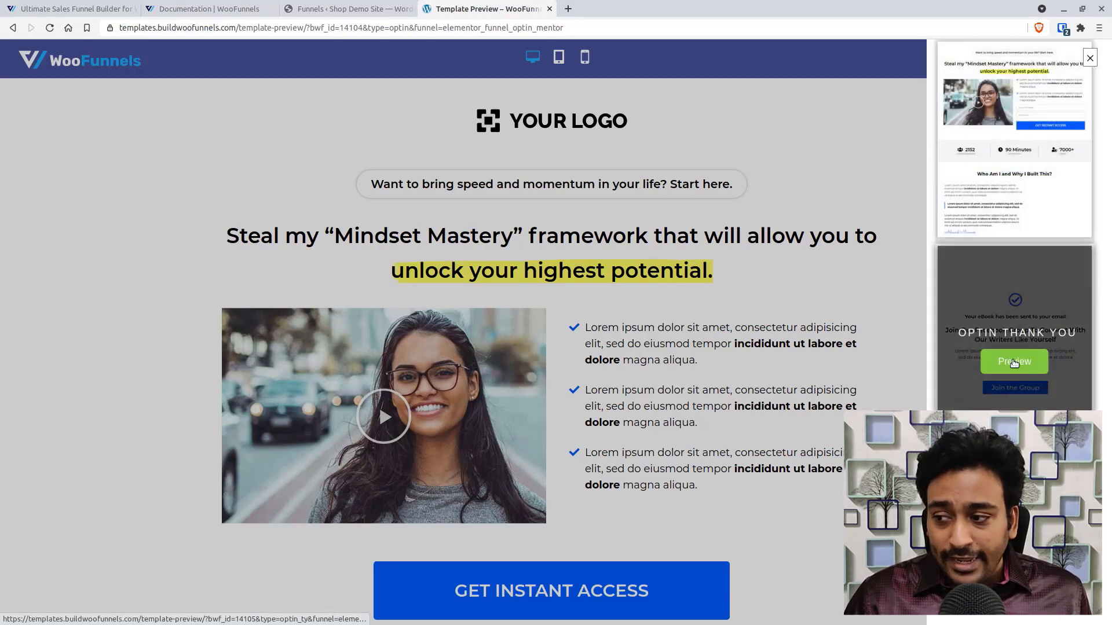
{"action": "left_click", "coordinate": [1013, 363]}
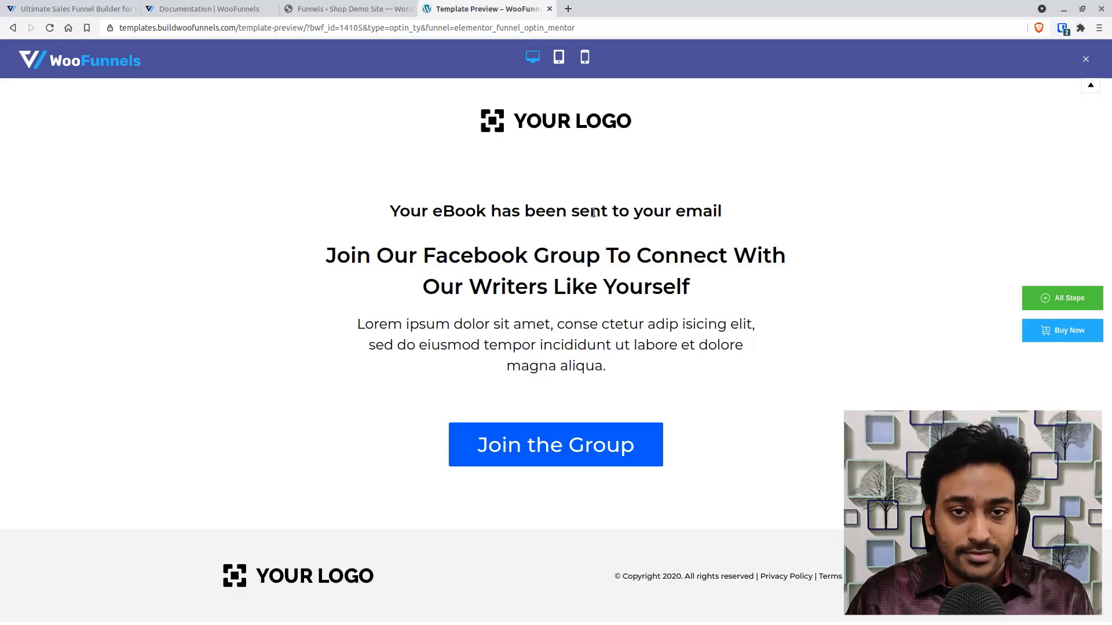
{"action": "left_click", "coordinate": [550, 9]}
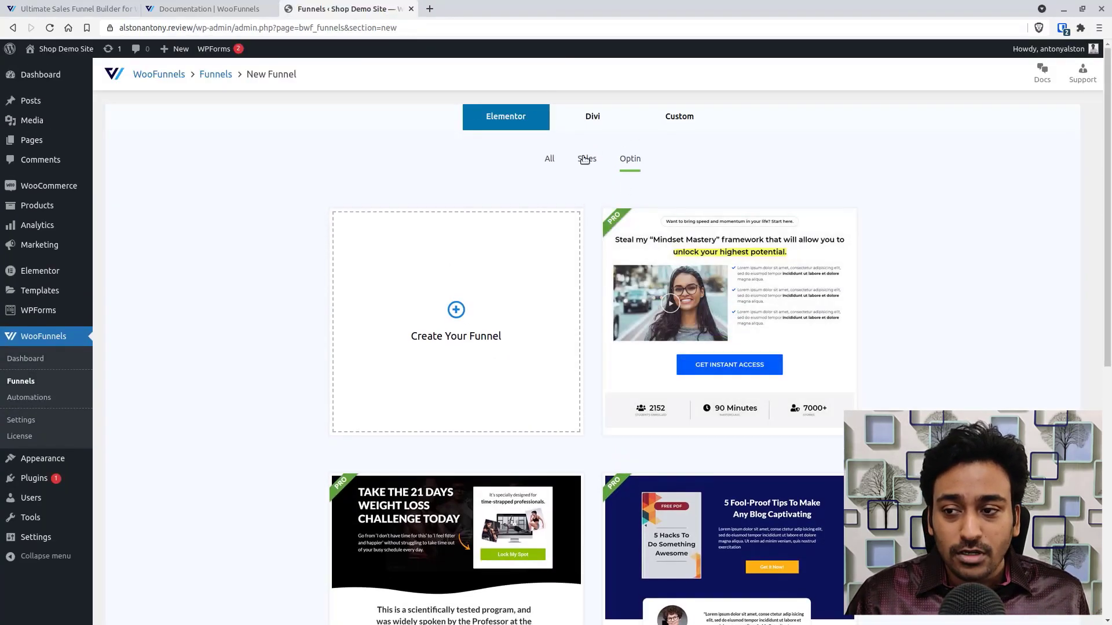
Filter to Sales templates and open the Persuader preview with its BeeHive Face Pack page
{"action": "left_click", "coordinate": [585, 161]}
{"action": "mouse_move", "coordinate": [646, 252]}
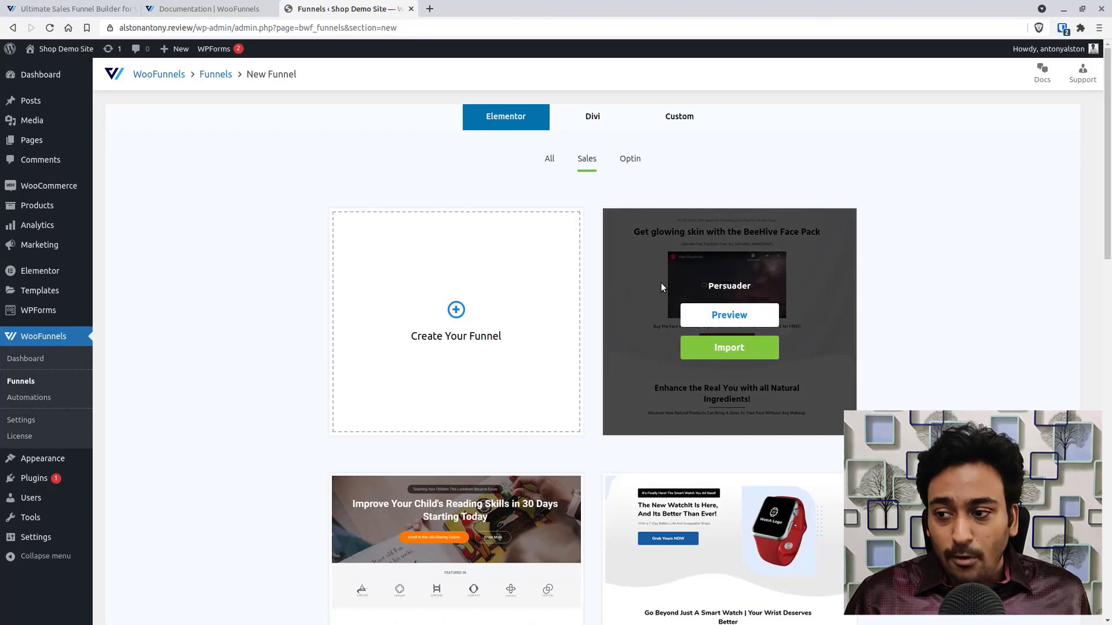
{"action": "scroll", "coordinate": [662, 283], "scroll_direction": "down", "scroll_amount": 1}
{"action": "scroll", "coordinate": [780, 284], "scroll_direction": "down", "scroll_amount": 1}
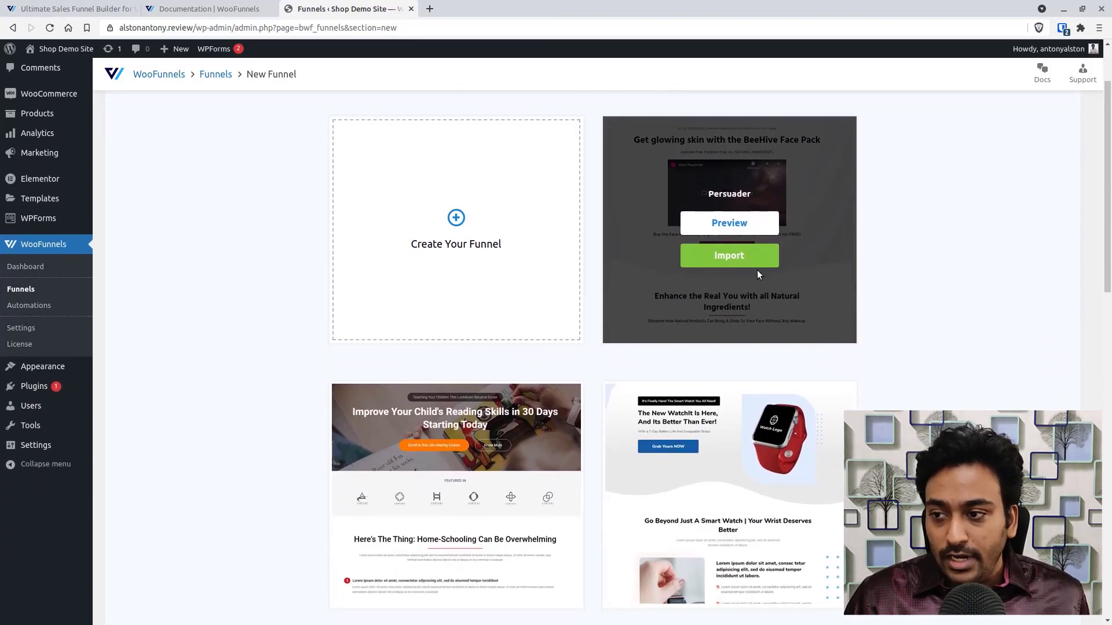
{"action": "left_click", "coordinate": [737, 232]}
{"action": "left_click", "coordinate": [468, 13]}
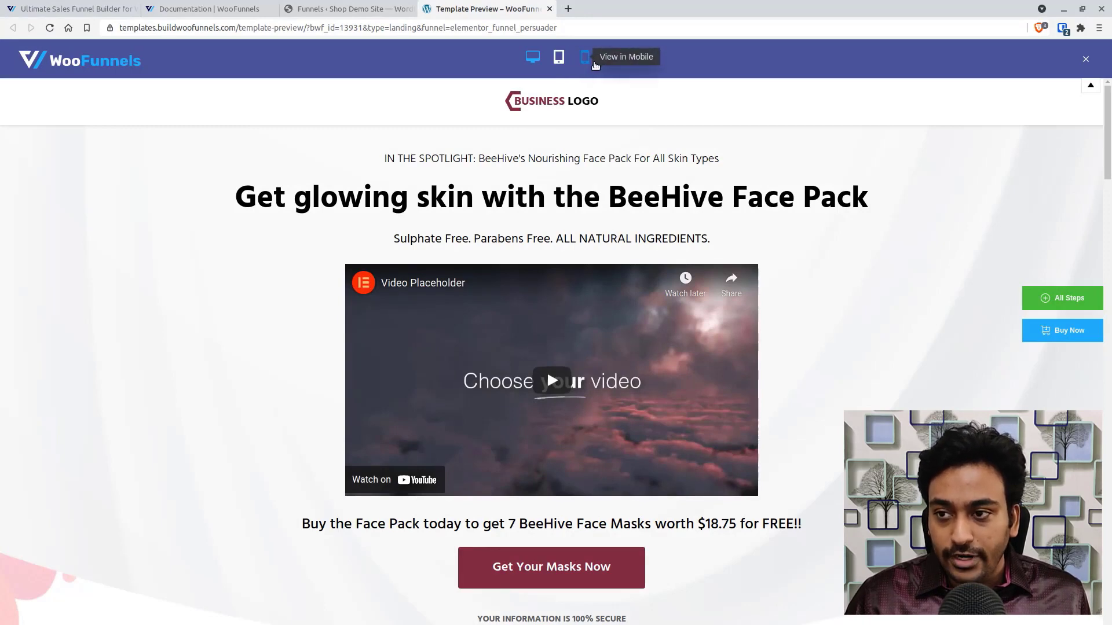
Preview the Persuader checkout step and scroll its Herbal Fairness Handwash Bottle order form
{"action": "left_click", "coordinate": [1064, 301]}
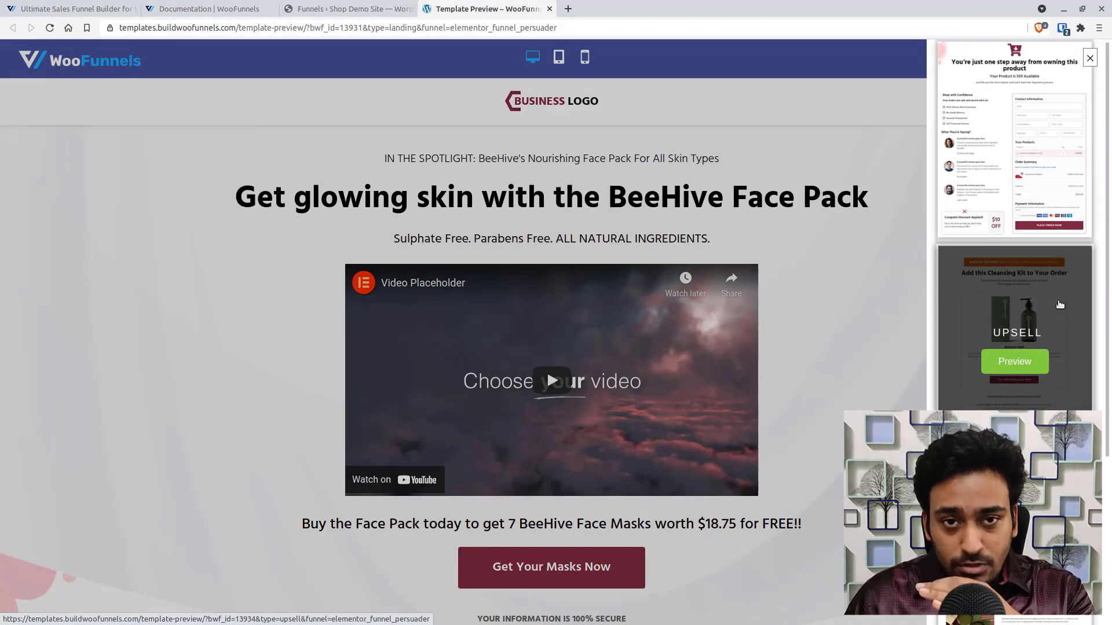
{"action": "mouse_move", "coordinate": [1019, 130]}
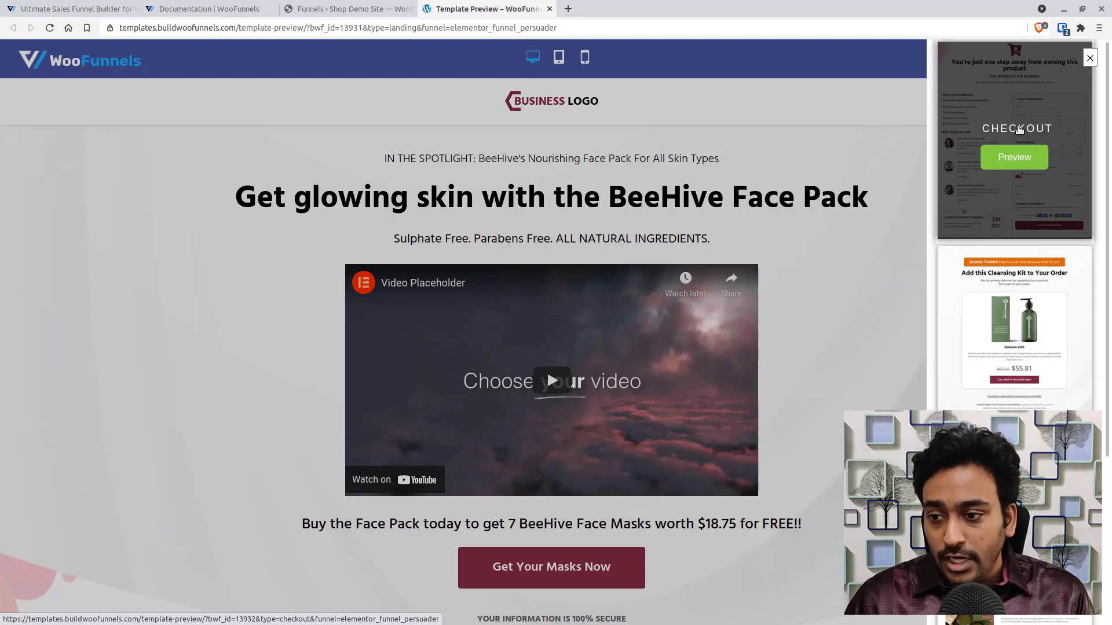
{"action": "left_click", "coordinate": [1007, 162]}
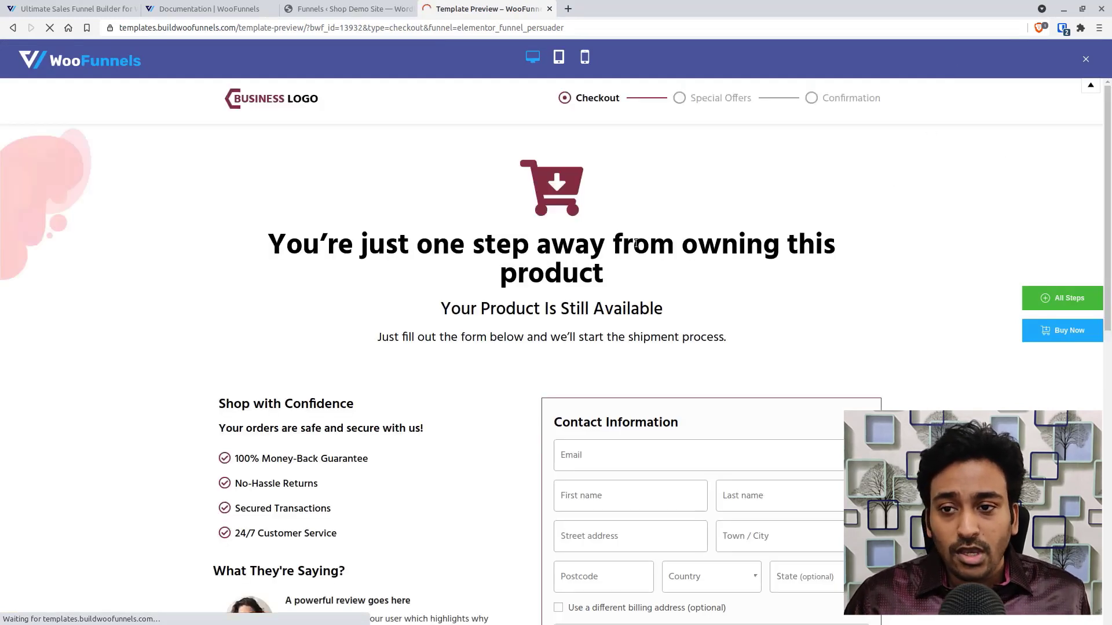
{"action": "scroll", "coordinate": [635, 244], "scroll_direction": "down", "scroll_amount": 3}
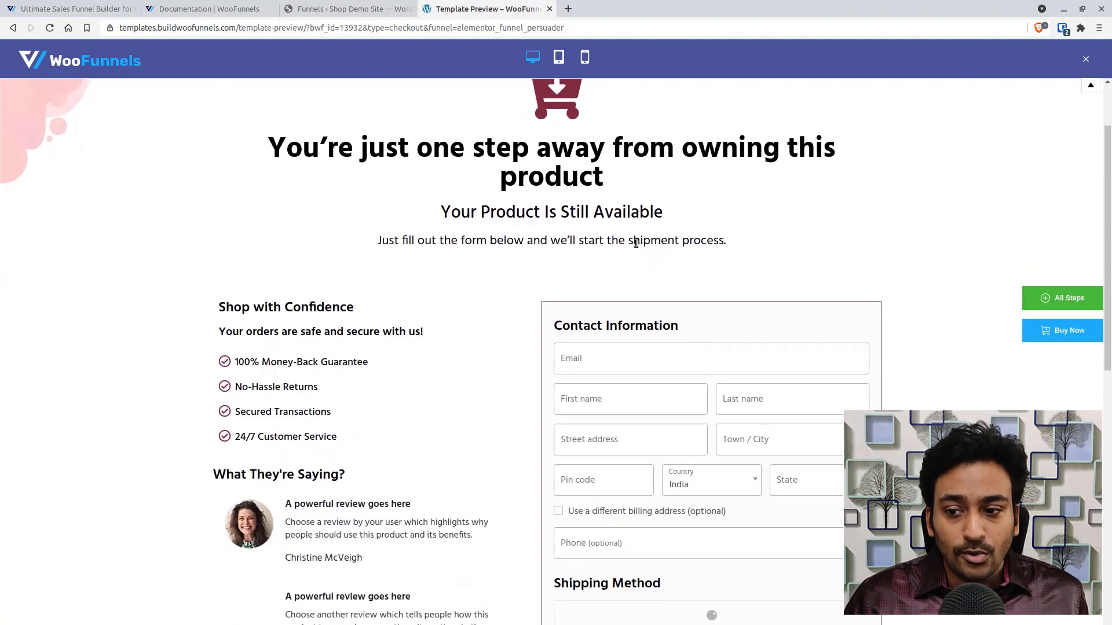
{"action": "scroll", "coordinate": [636, 244], "scroll_direction": "down", "scroll_amount": 7}
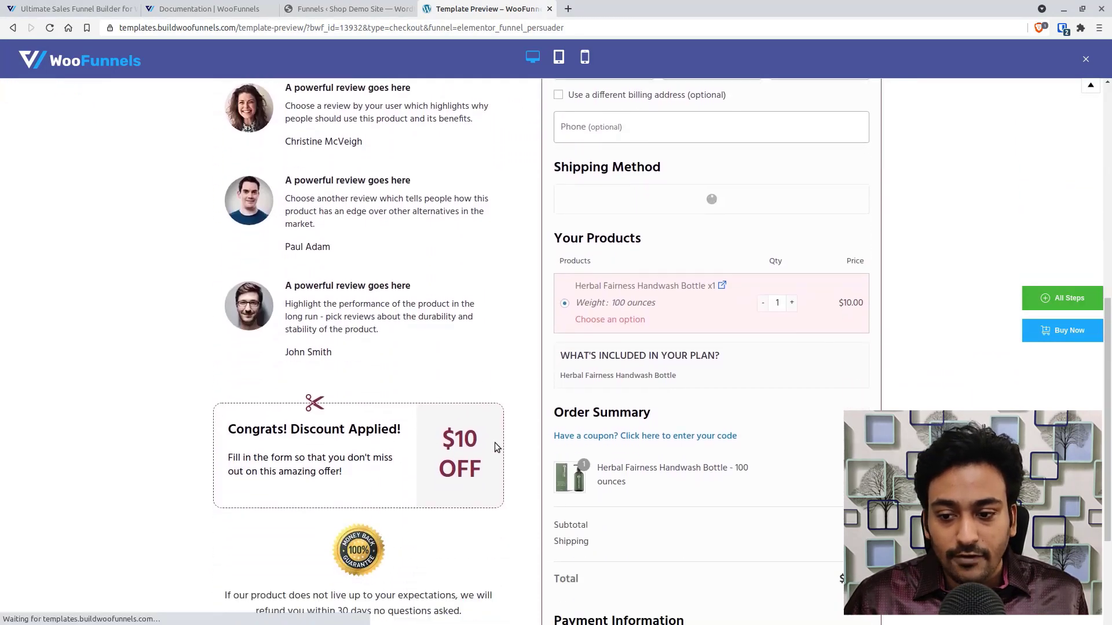
{"action": "scroll", "coordinate": [495, 442], "scroll_direction": "down", "scroll_amount": 5}
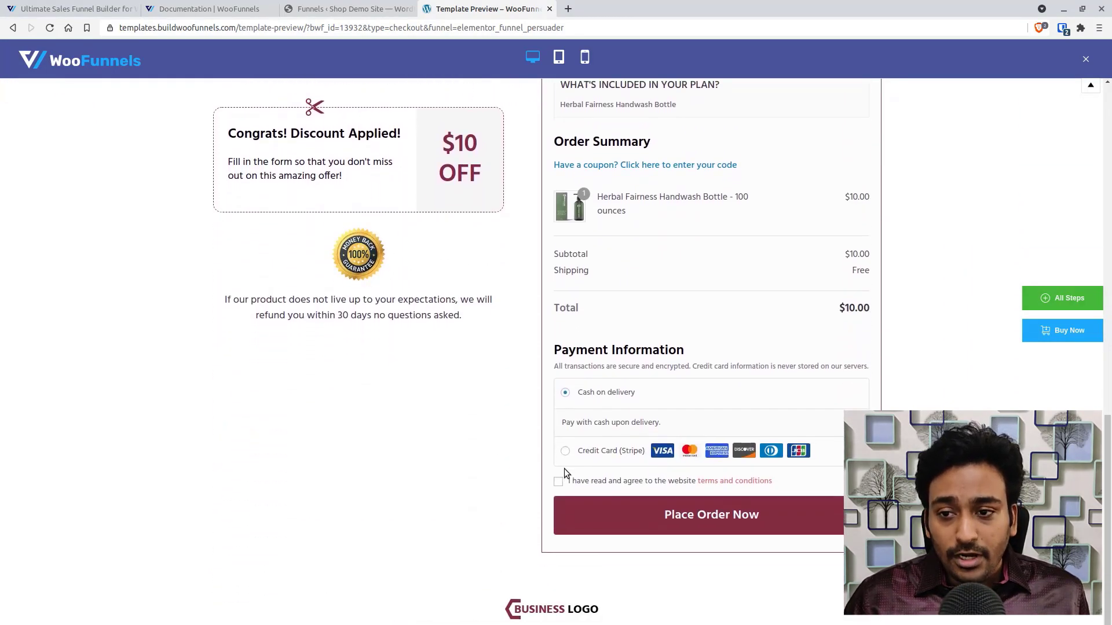
{"action": "scroll", "coordinate": [401, 373], "scroll_direction": "up", "scroll_amount": 6}
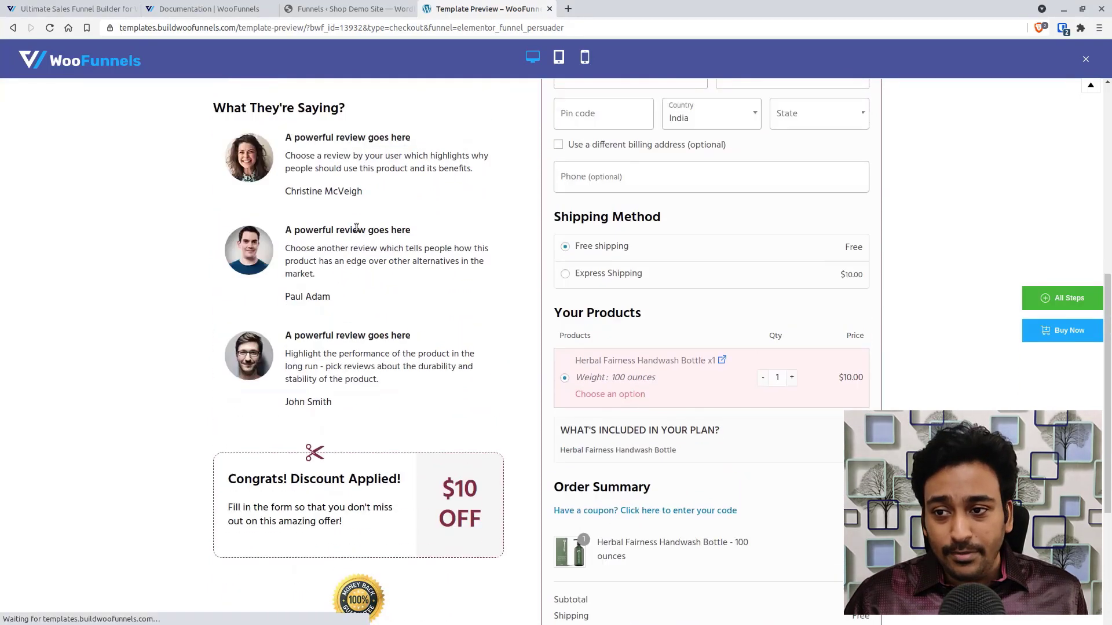
{"action": "scroll", "coordinate": [481, 306], "scroll_direction": "up", "scroll_amount": 2}
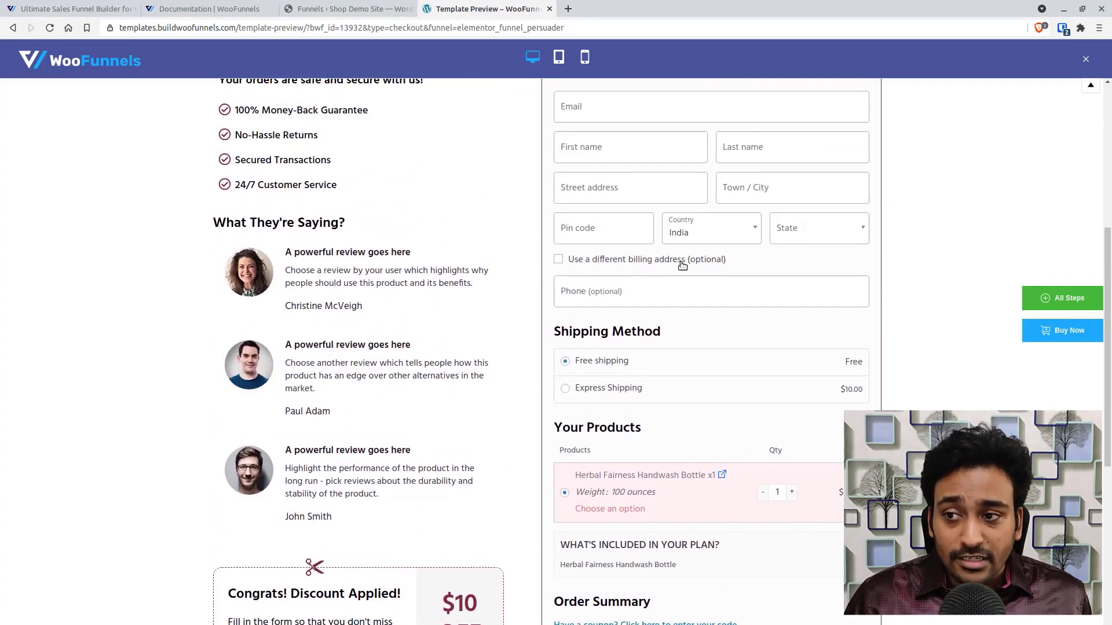
{"action": "scroll", "coordinate": [703, 184], "scroll_direction": "down", "scroll_amount": 4}
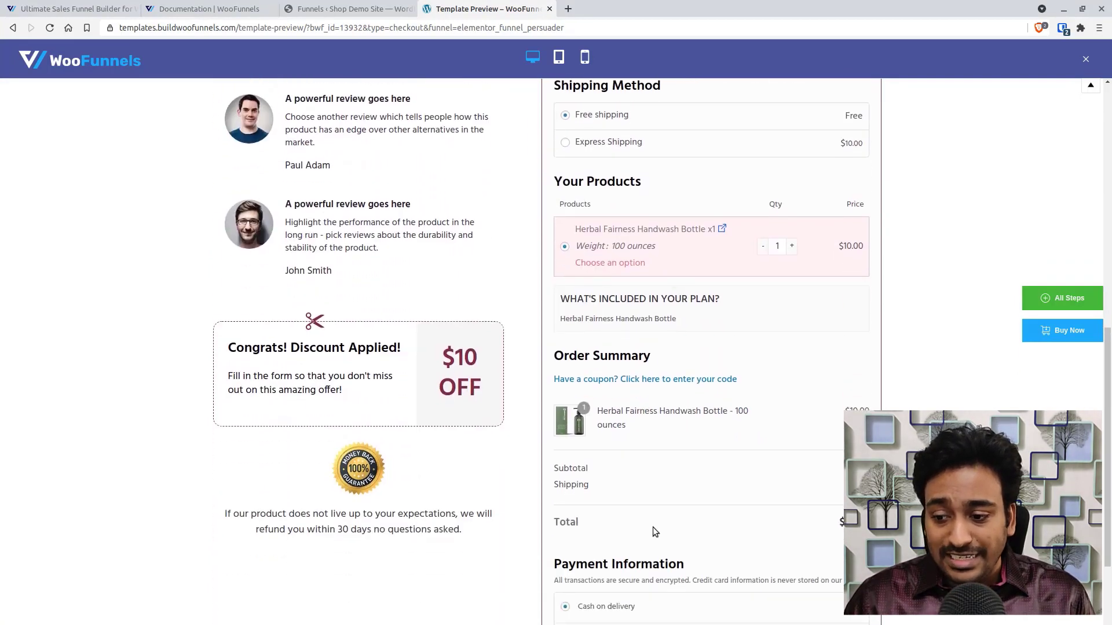
{"action": "scroll", "coordinate": [654, 510], "scroll_direction": "down", "scroll_amount": 1}
{"action": "scroll", "coordinate": [667, 462], "scroll_direction": "up", "scroll_amount": 3}
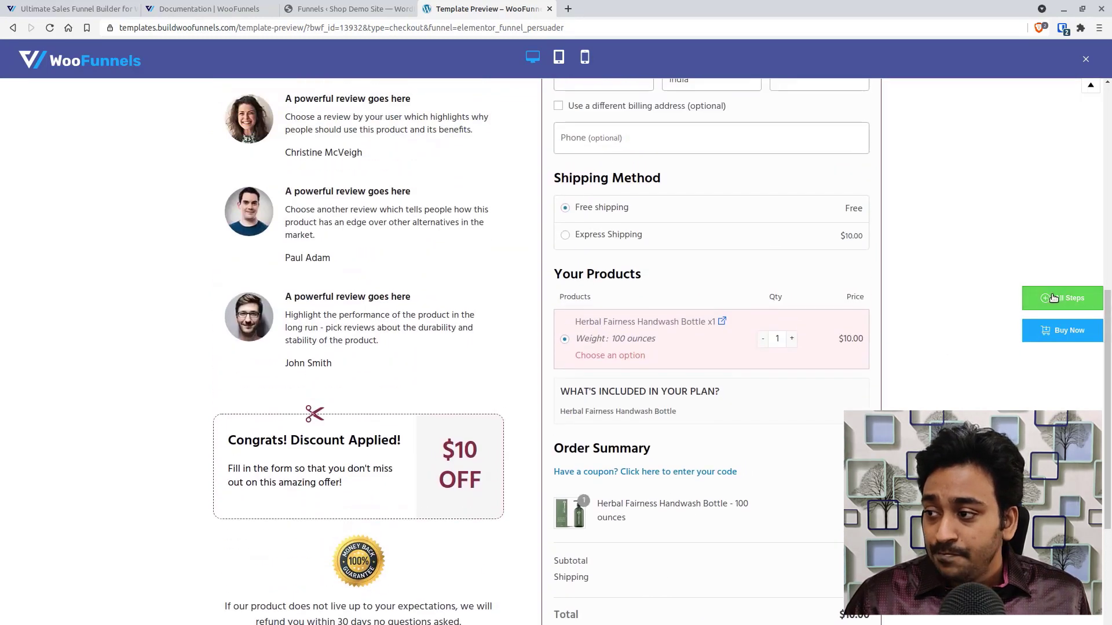
Preview the Persuader upsell step offering the handwash bottle at $1.00 instead of $10.00
{"action": "left_click", "coordinate": [1054, 298]}
{"action": "left_click", "coordinate": [1007, 365]}
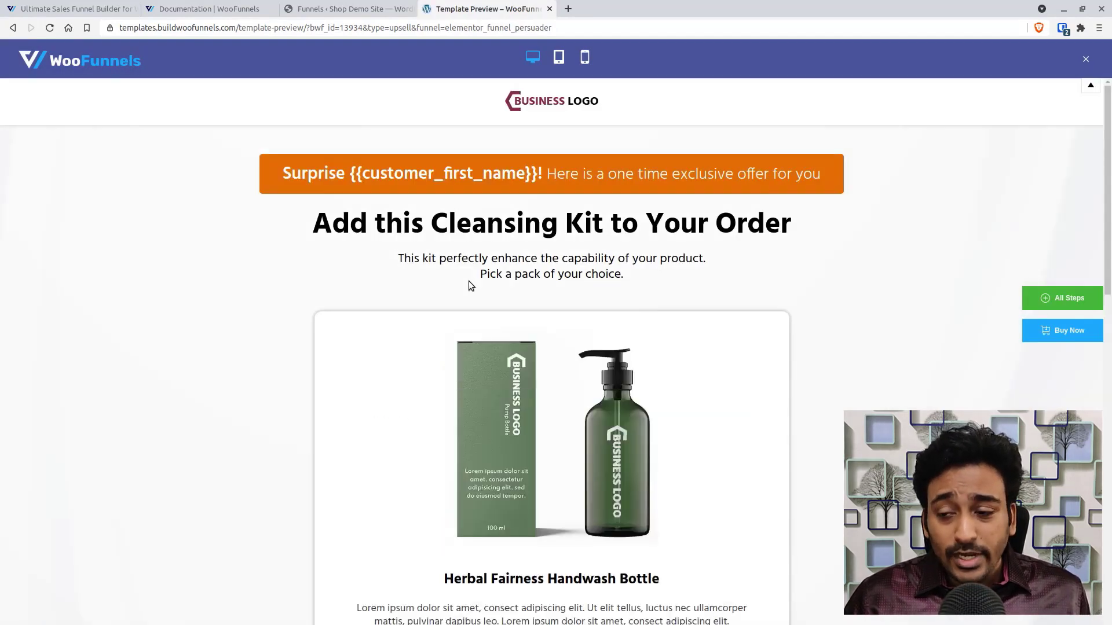
{"action": "scroll", "coordinate": [667, 430], "scroll_direction": "down", "scroll_amount": 3}
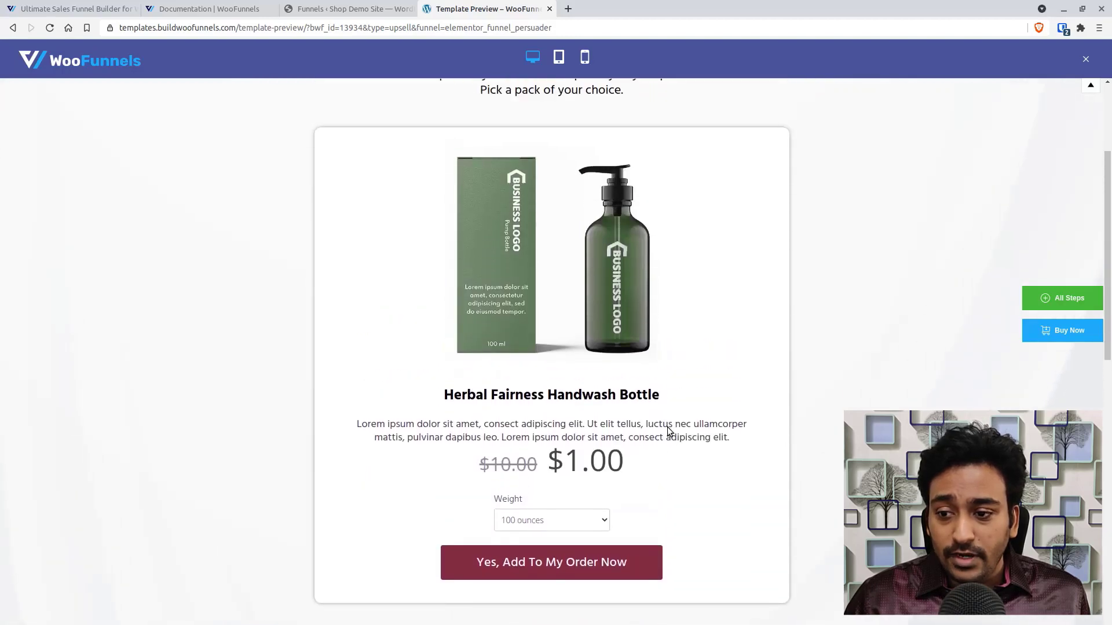
{"action": "scroll", "coordinate": [667, 429], "scroll_direction": "up", "scroll_amount": 3}
{"action": "mouse_move", "coordinate": [352, 183]}
{"action": "left_mouse_down"}
{"action": "mouse_move", "coordinate": [545, 180]}
{"action": "mouse_move", "coordinate": [351, 166]}
{"action": "left_mouse_up"}
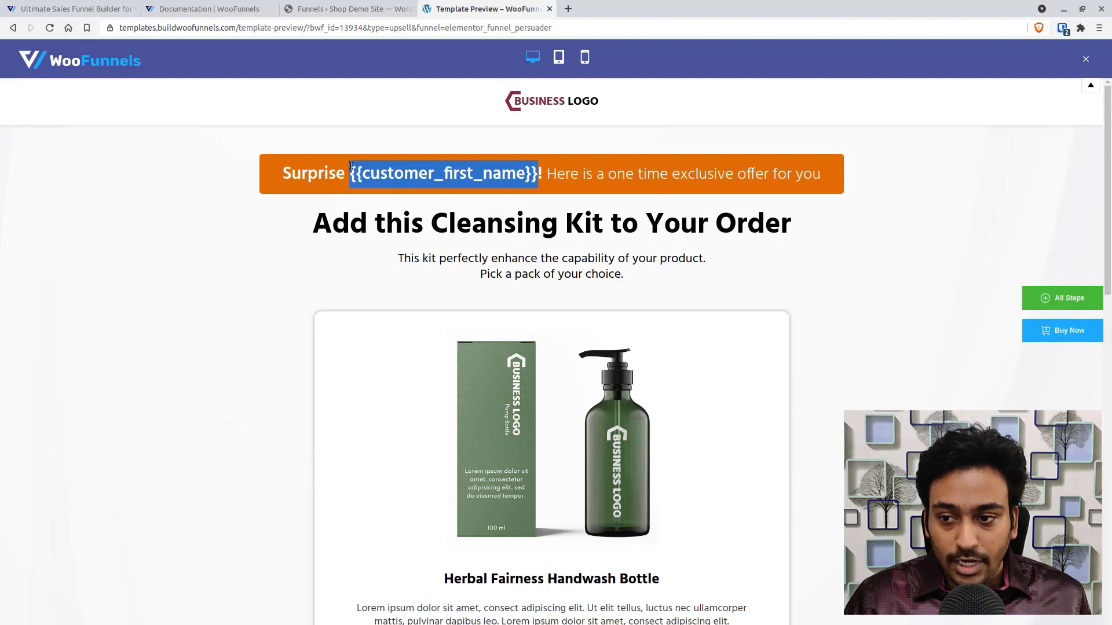
{"action": "scroll", "coordinate": [663, 291], "scroll_direction": "down", "scroll_amount": 2}
Reopen the steps list and preview the Persuader thank-you step
{"action": "left_click", "coordinate": [1082, 298]}
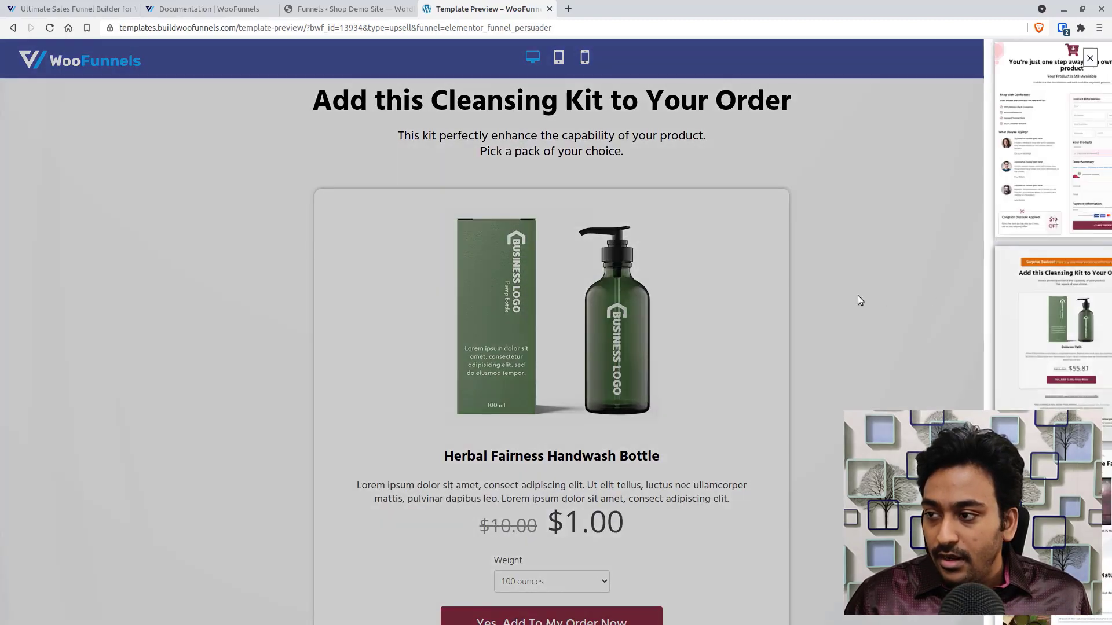
{"action": "scroll", "coordinate": [1013, 377], "scroll_direction": "down", "scroll_amount": 3}
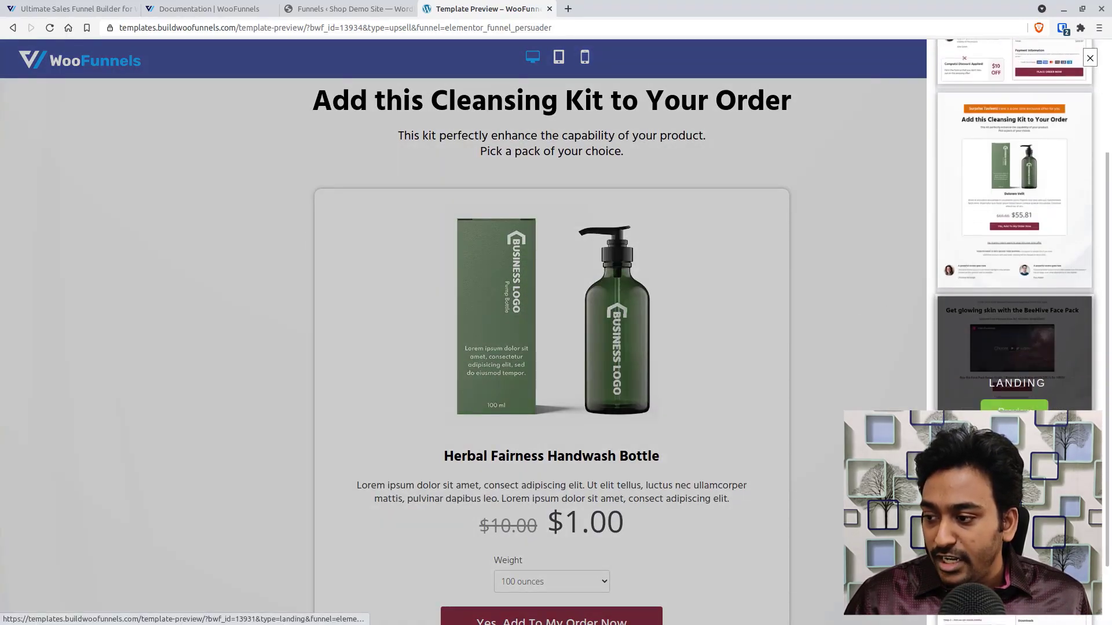
{"action": "scroll", "coordinate": [1013, 290], "scroll_direction": "down", "scroll_amount": 2}
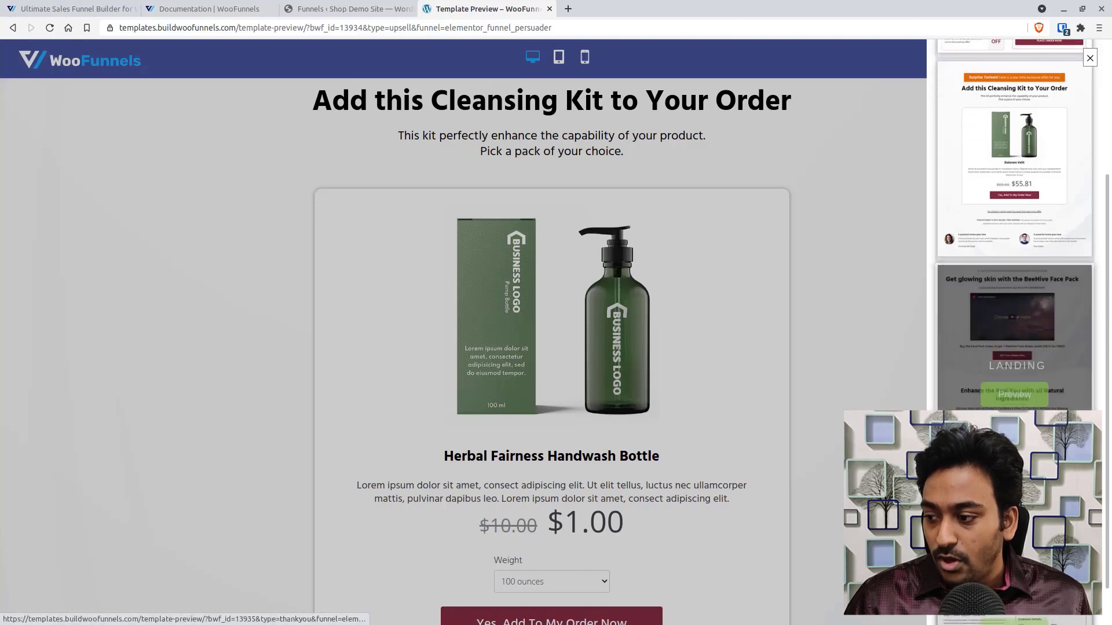
{"action": "left_click", "coordinate": [1014, 493]}
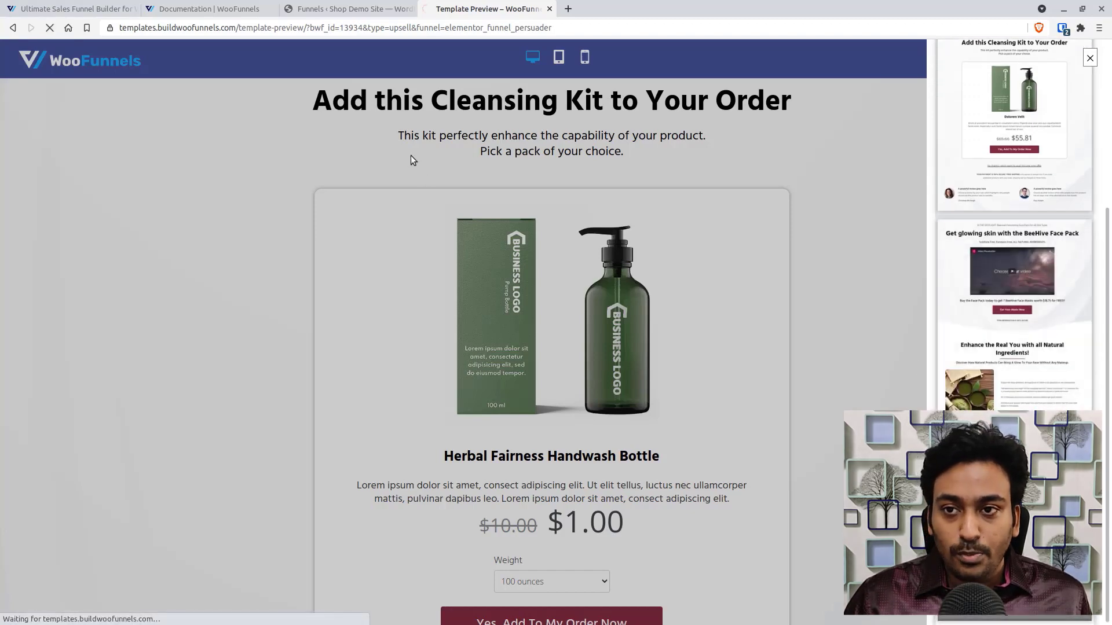
Scroll through the Elementor funnel templates in the New Funnel gallery
{"action": "left_click", "coordinate": [338, 6]}
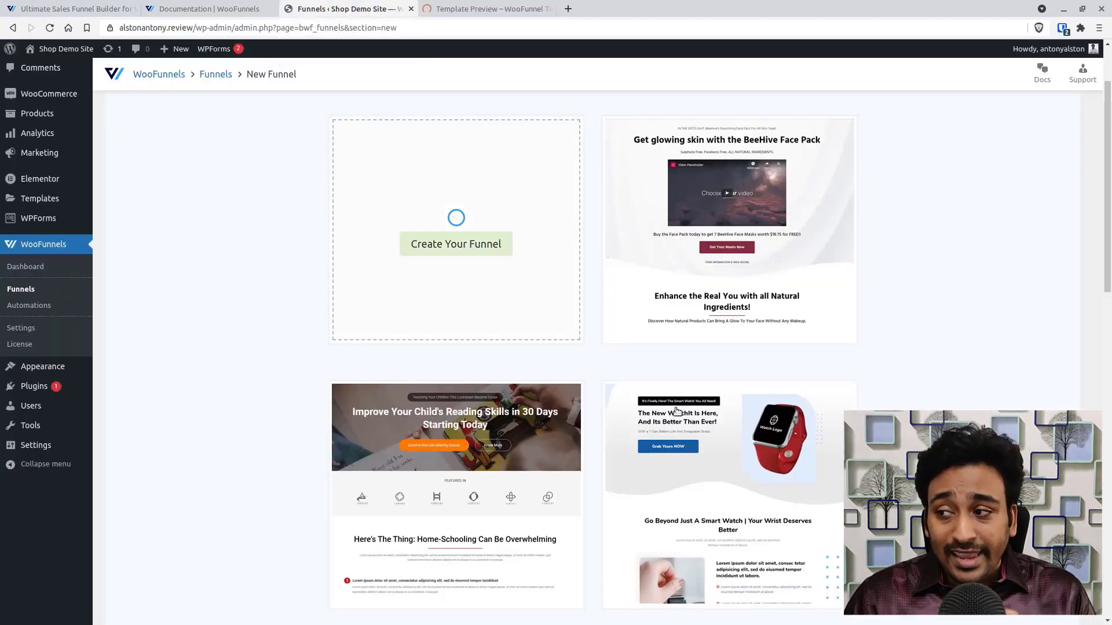
{"action": "scroll", "coordinate": [678, 408], "scroll_direction": "down", "scroll_amount": 5}
{"action": "scroll", "coordinate": [679, 411], "scroll_direction": "down", "scroll_amount": 4}
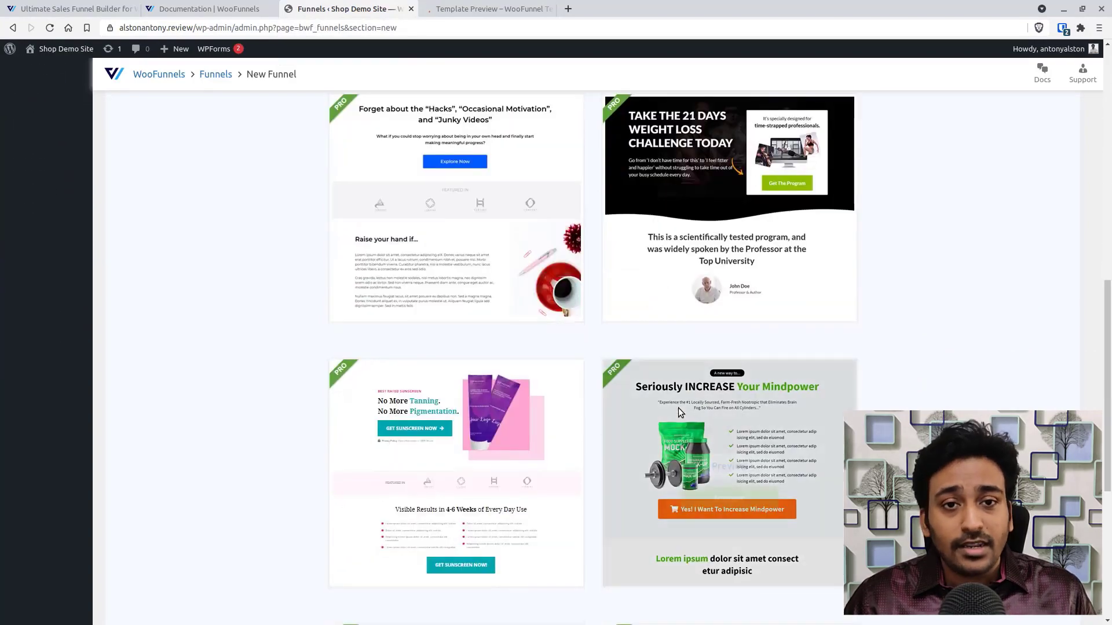
{"action": "scroll", "coordinate": [679, 411], "scroll_direction": "down", "scroll_amount": 2}
{"action": "scroll", "coordinate": [678, 408], "scroll_direction": "down", "scroll_amount": 4}
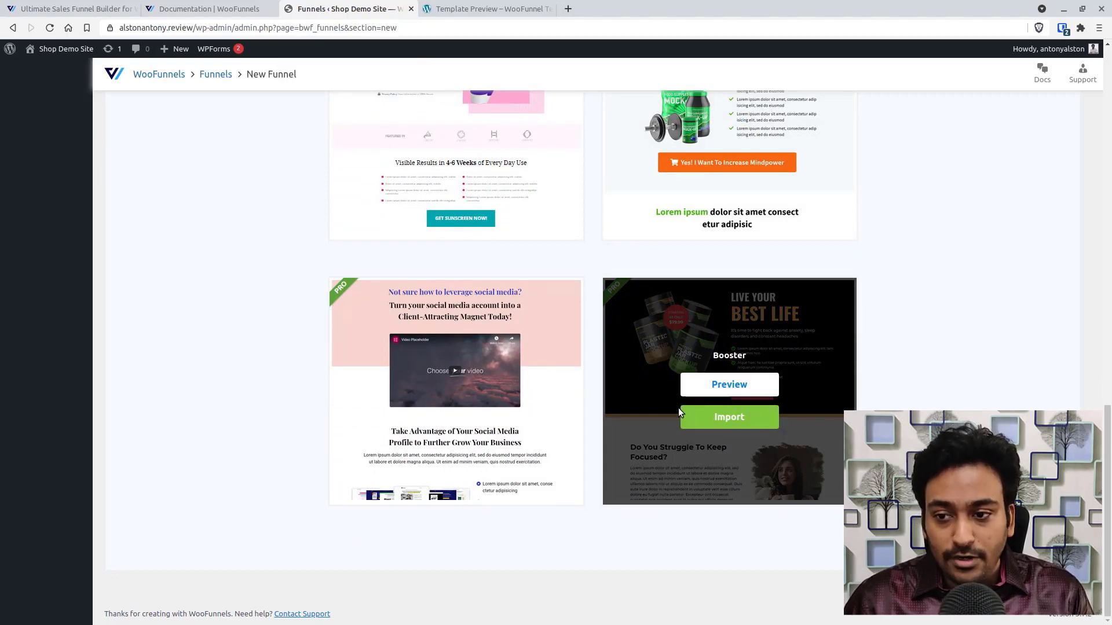
{"action": "scroll", "coordinate": [679, 408], "scroll_direction": "up", "scroll_amount": 12}
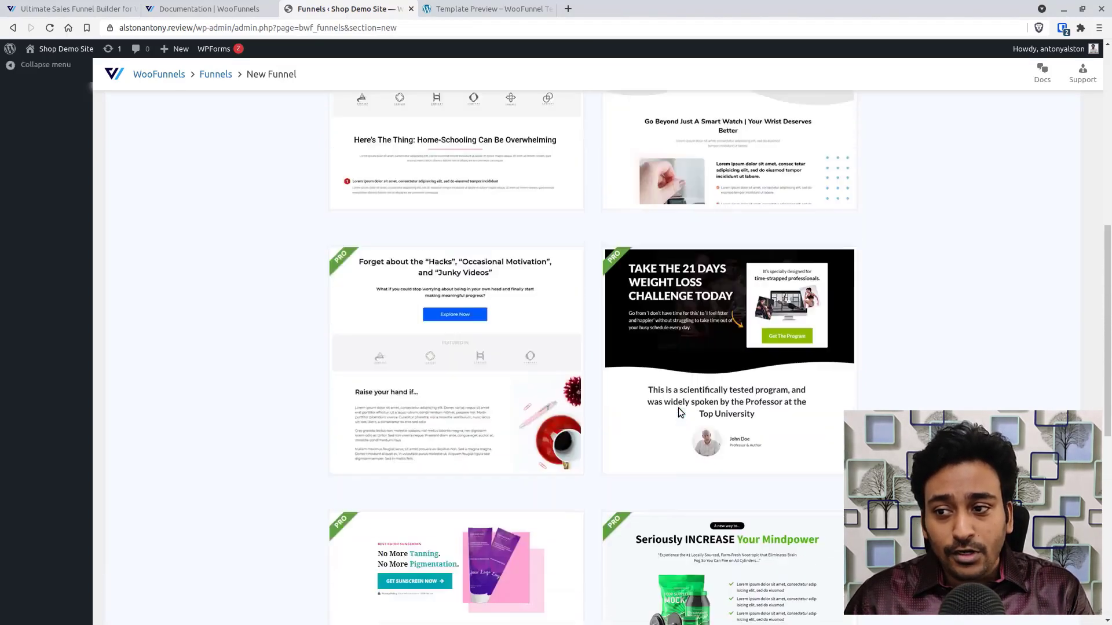
{"action": "scroll", "coordinate": [679, 407], "scroll_direction": "up", "scroll_amount": 4}
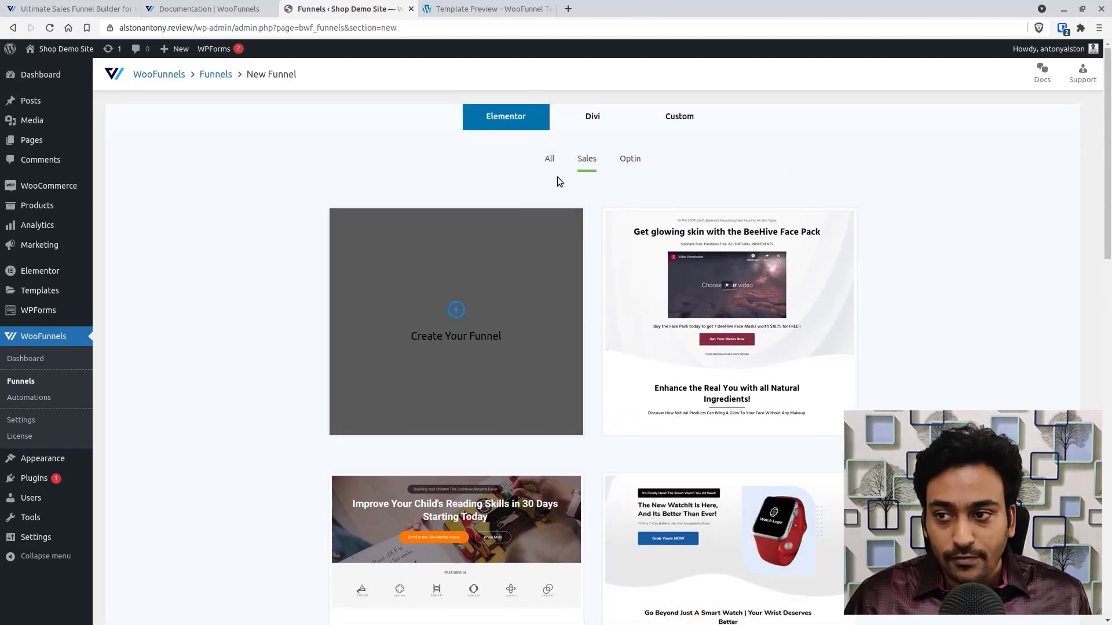
Switch the gallery to Divi templates and scroll through them
{"action": "left_click", "coordinate": [591, 120]}
{"action": "scroll", "coordinate": [749, 342], "scroll_direction": "down", "scroll_amount": 8}
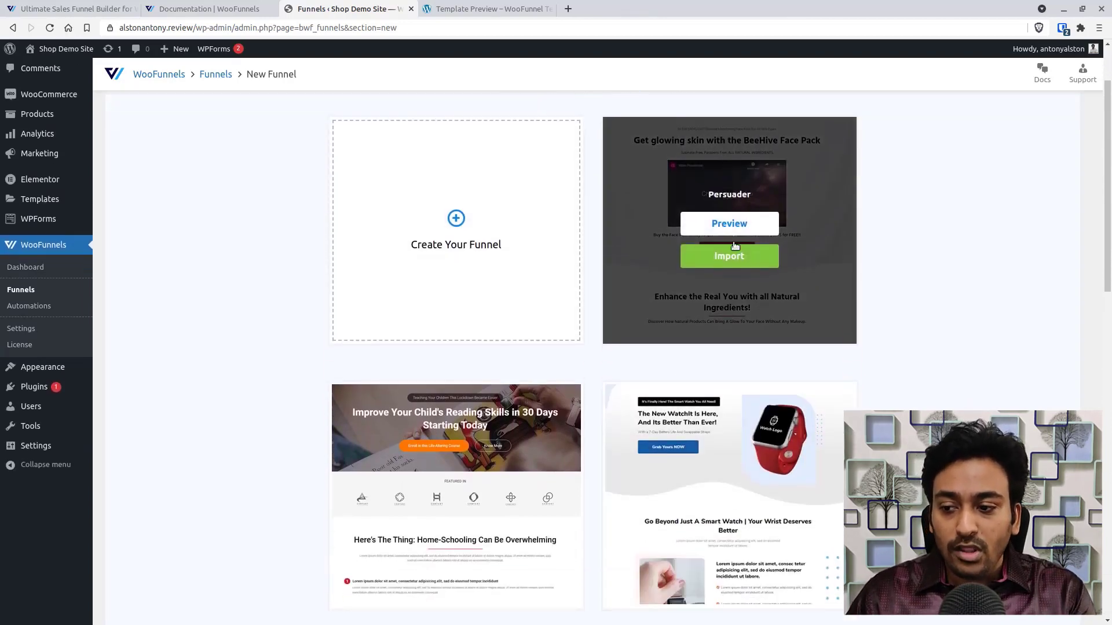
{"action": "scroll", "coordinate": [751, 343], "scroll_direction": "down", "scroll_amount": 3}
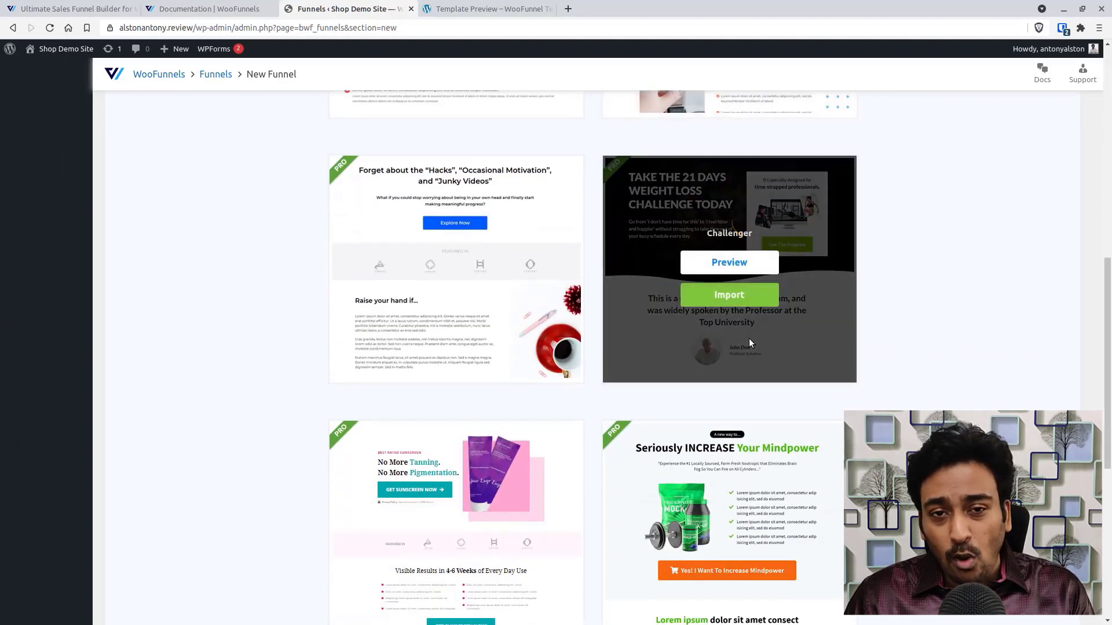
{"action": "scroll", "coordinate": [749, 338], "scroll_direction": "down", "scroll_amount": 1}
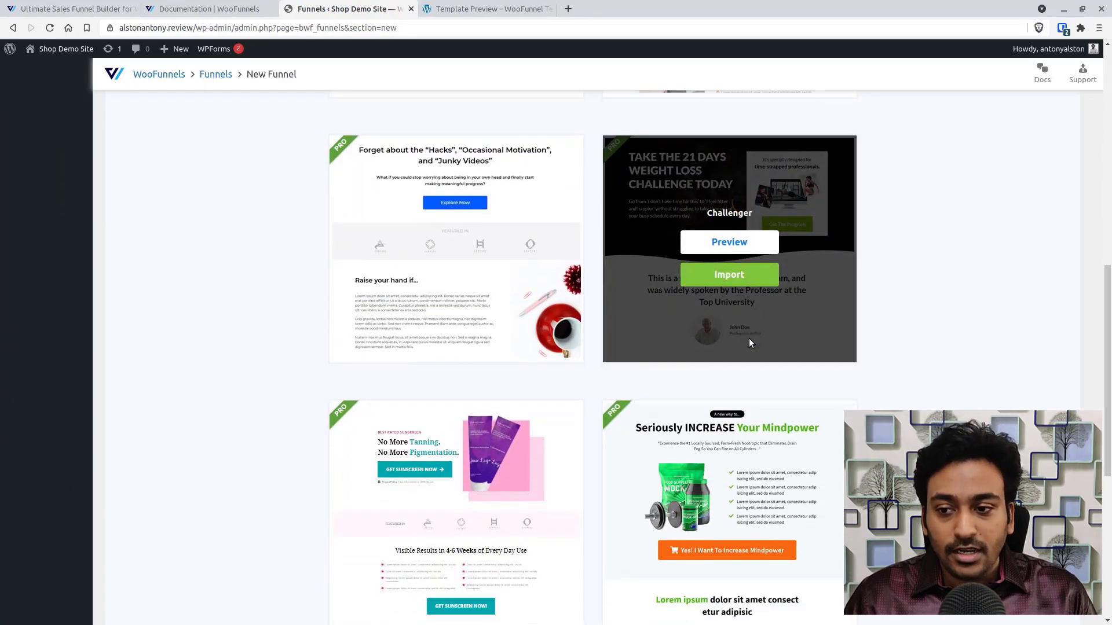
Look over the thank-you page in the template preview tab, then close it
{"action": "left_click", "coordinate": [482, 9]}
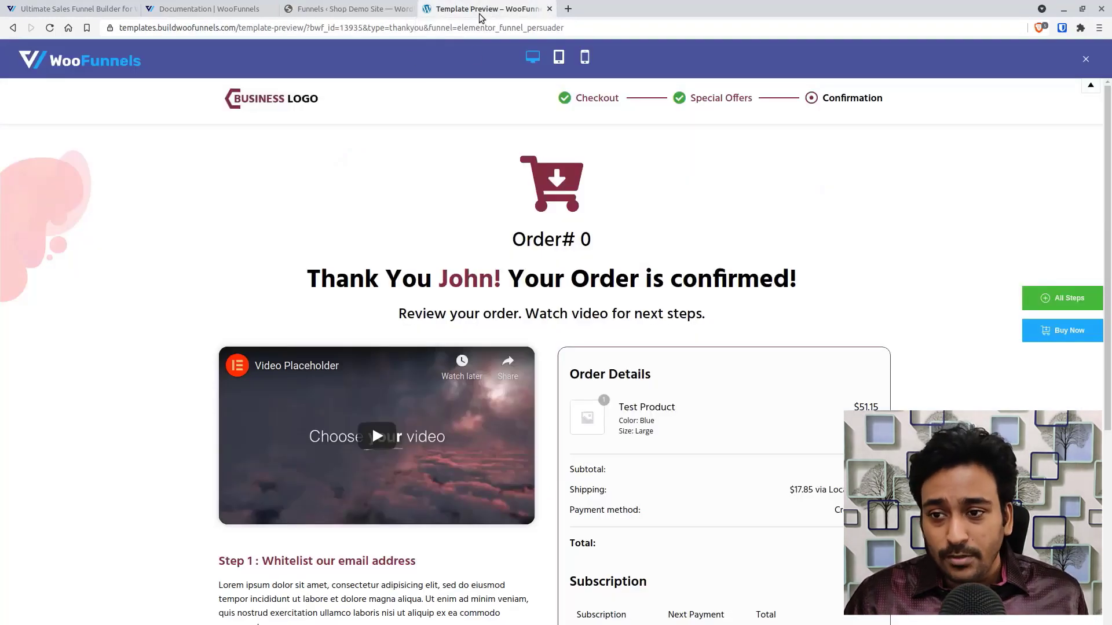
{"action": "scroll", "coordinate": [746, 324], "scroll_direction": "down", "scroll_amount": 1}
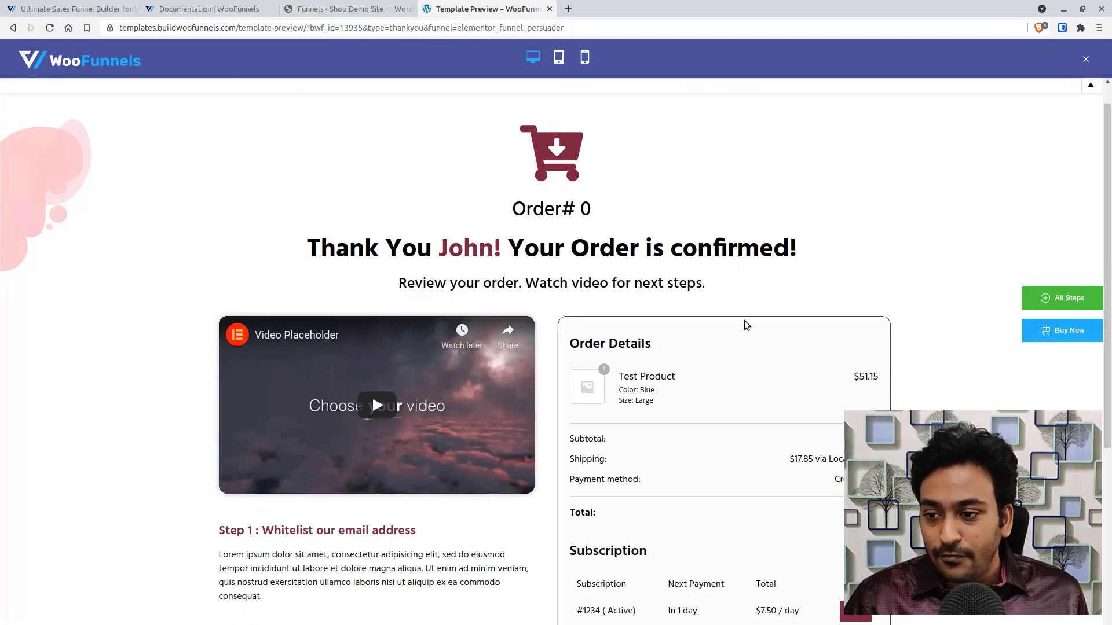
{"action": "scroll", "coordinate": [746, 325], "scroll_direction": "down", "scroll_amount": 4}
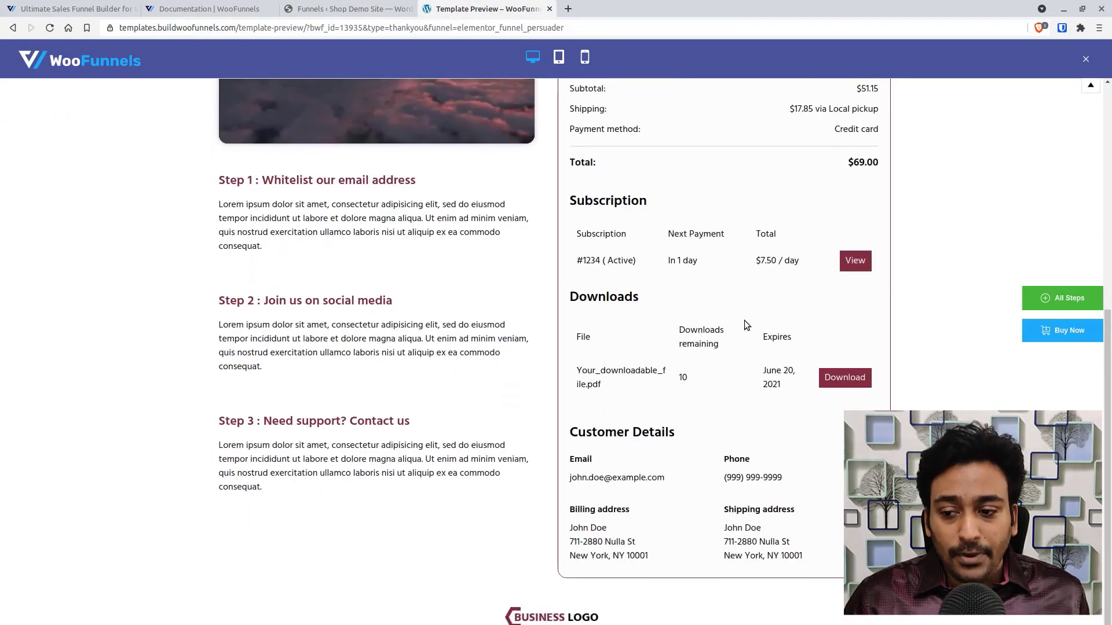
{"action": "scroll", "coordinate": [745, 321], "scroll_direction": "up", "scroll_amount": 3}
{"action": "left_click", "coordinate": [550, 10]}
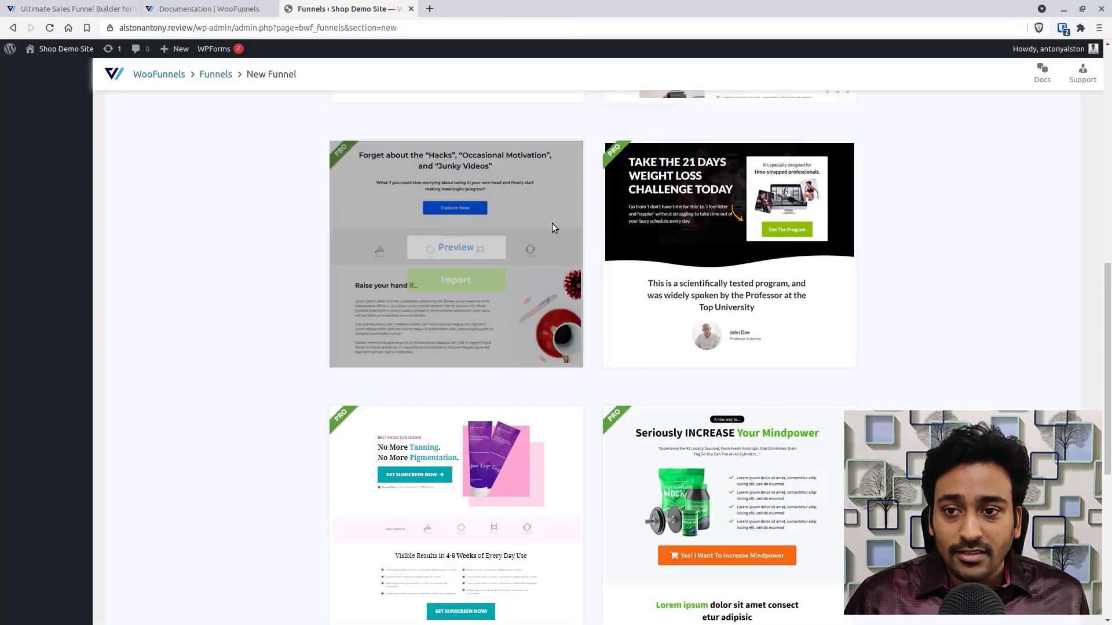
Return to the Funnels list showing Test Campaign Sales and Test Campaign Optin
{"action": "scroll", "coordinate": [551, 224], "scroll_direction": "up", "scroll_amount": 5}
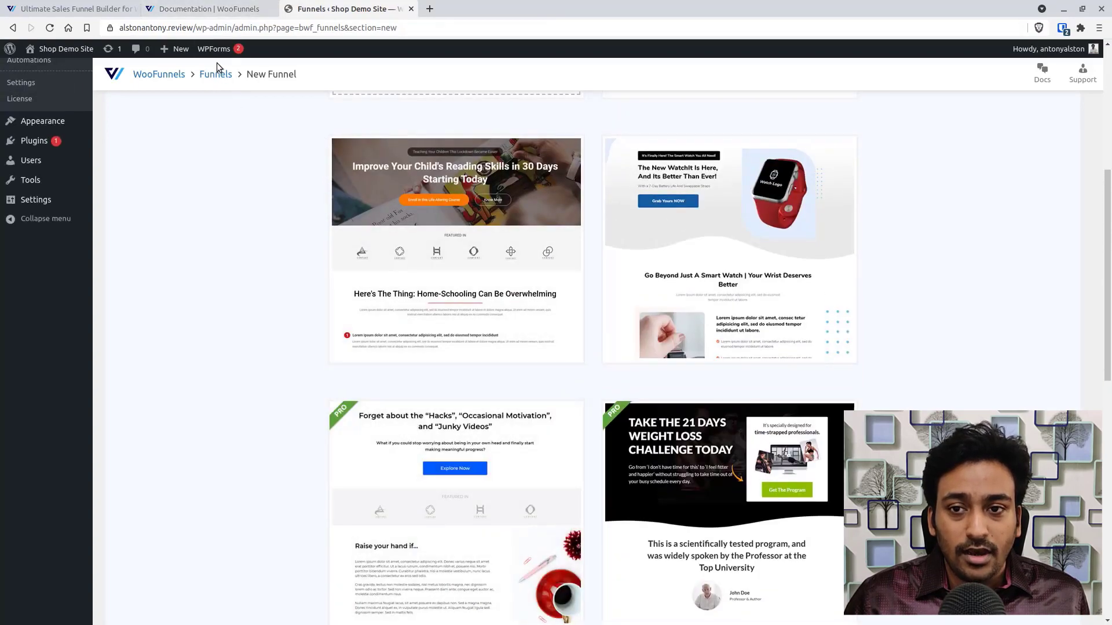
{"action": "scroll", "coordinate": [272, 246], "scroll_direction": "up", "scroll_amount": 5}
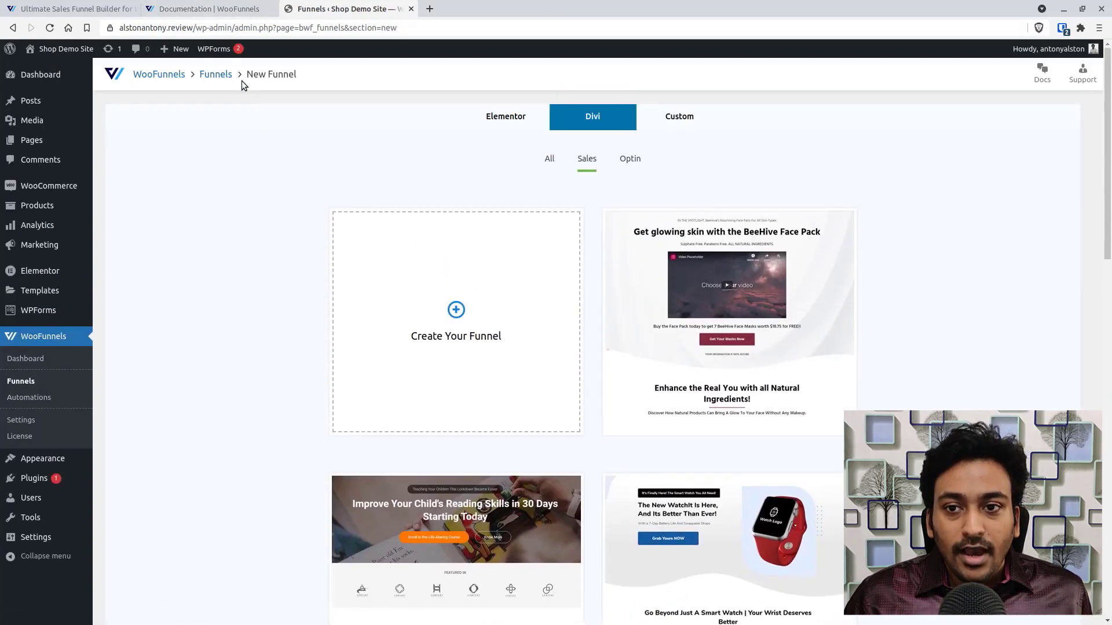
{"action": "left_click", "coordinate": [224, 78]}
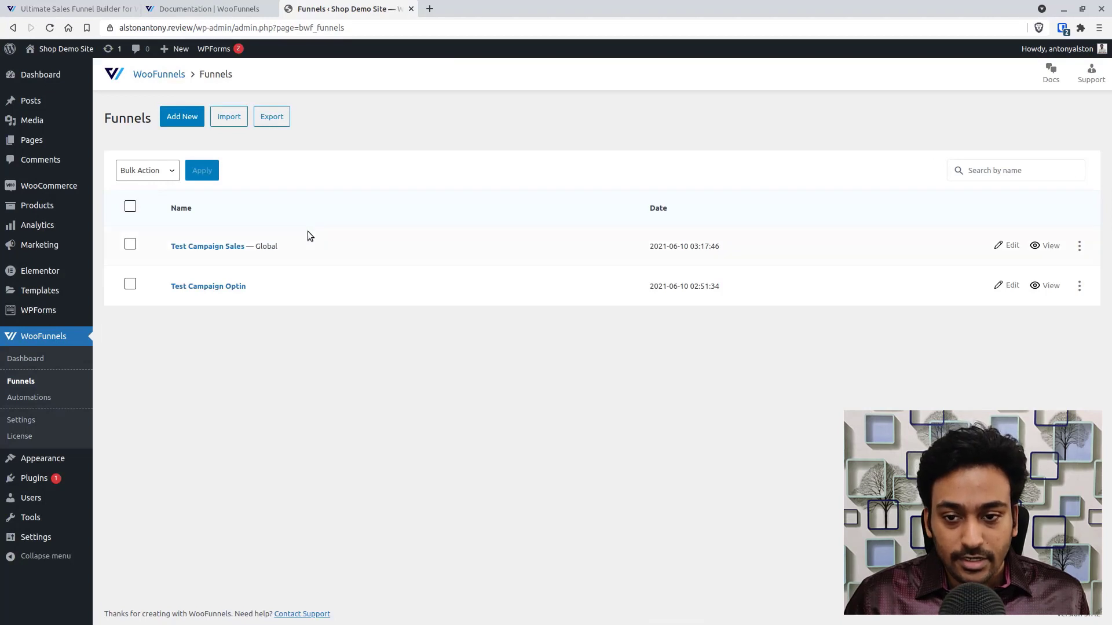
Open the Test Campaign Optin funnel to see its Optin Page and Optin Thankyou steps
{"action": "left_click", "coordinate": [184, 290]}
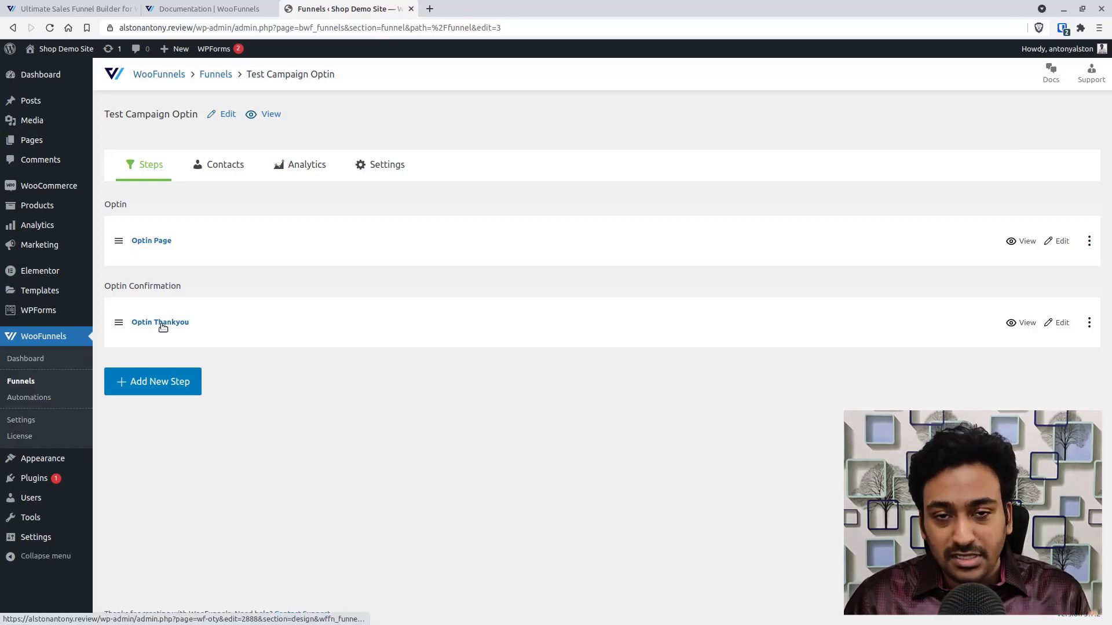
Review the Add New Step choices without adding one, then view the funnel's 19 contacts
{"action": "left_click", "coordinate": [150, 390]}
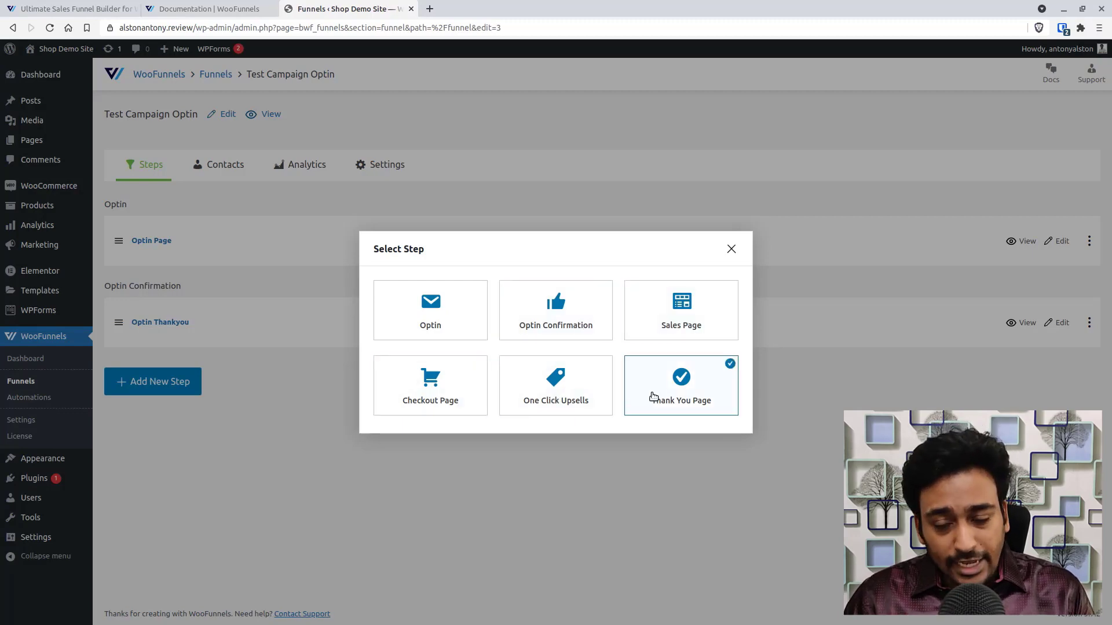
{"action": "left_click", "coordinate": [732, 250]}
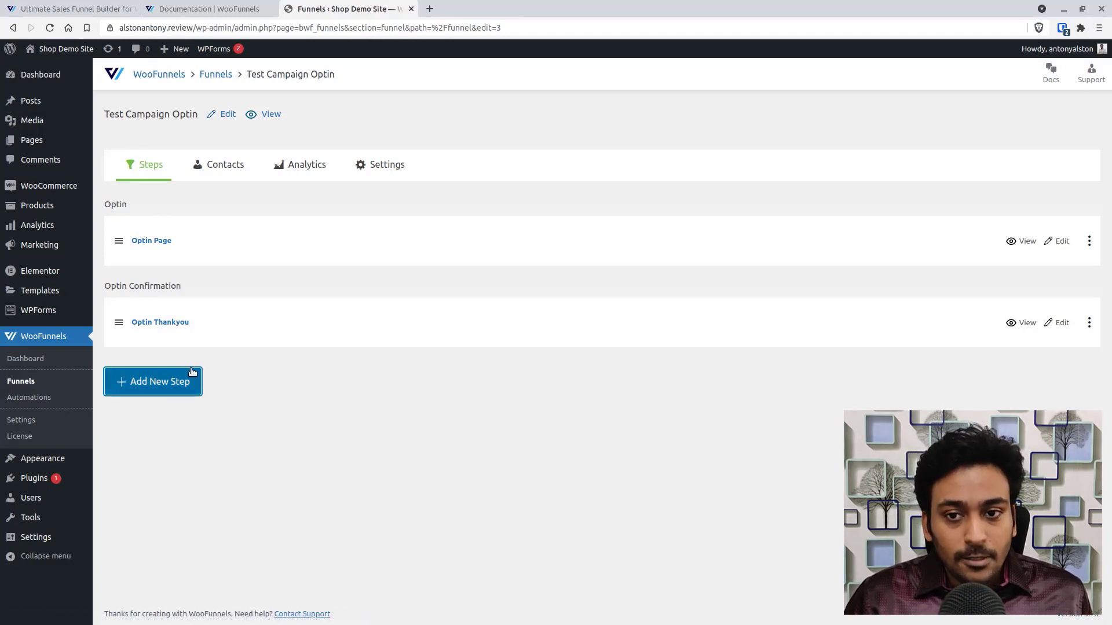
{"action": "left_click", "coordinate": [218, 171]}
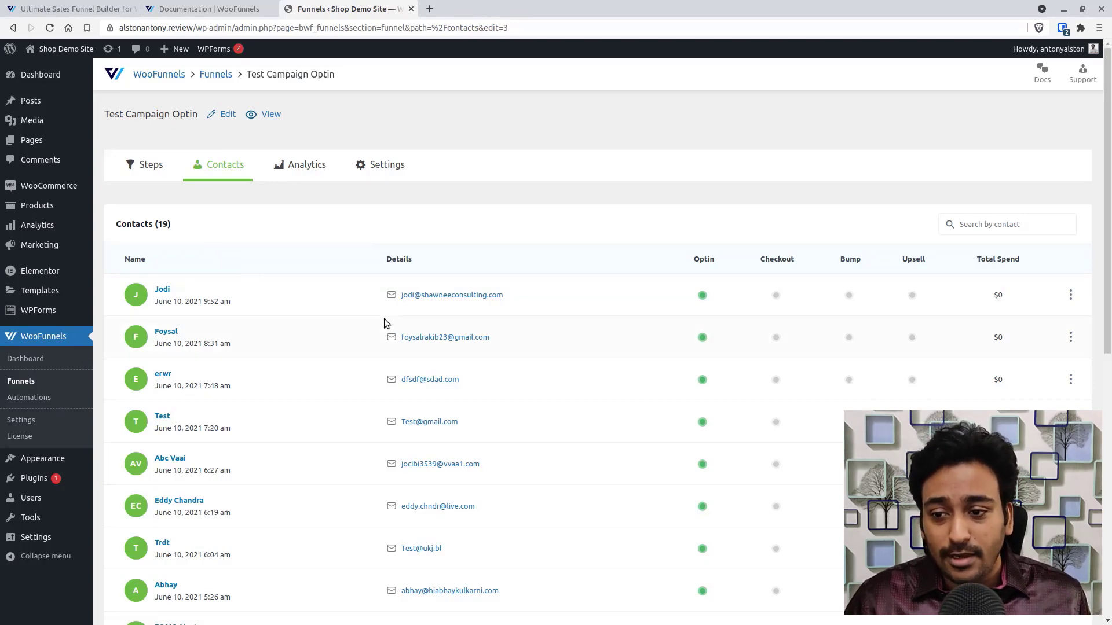
Scroll the contacts, check the newest contact's optin details, then open Analytics showing 57 visits
{"action": "scroll", "coordinate": [609, 362], "scroll_direction": "down", "scroll_amount": 1}
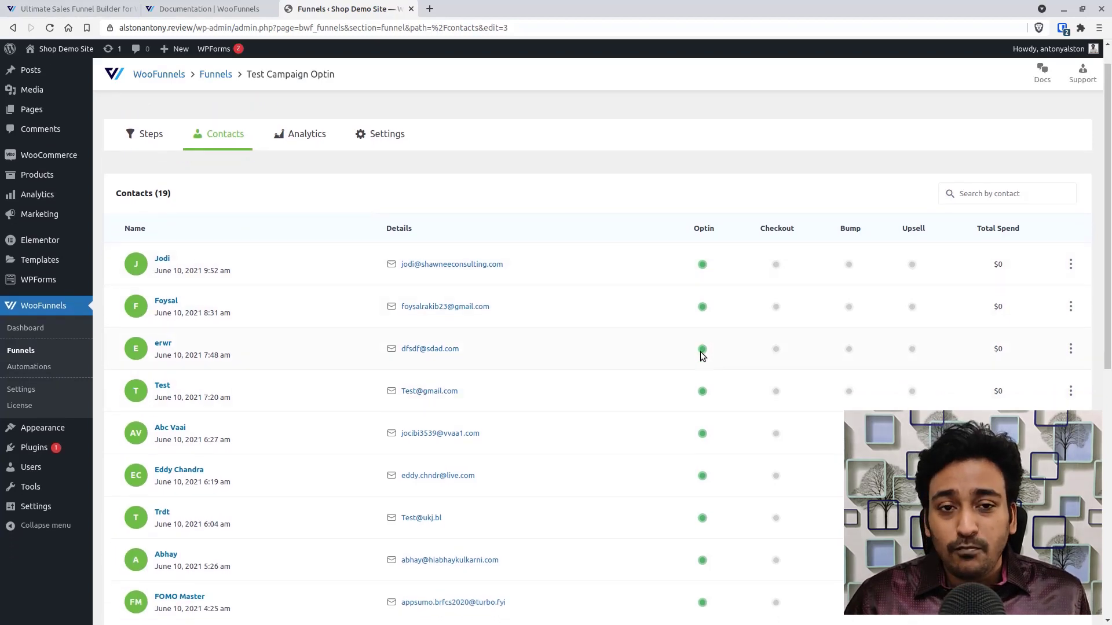
{"action": "scroll", "coordinate": [702, 355], "scroll_direction": "down", "scroll_amount": 2}
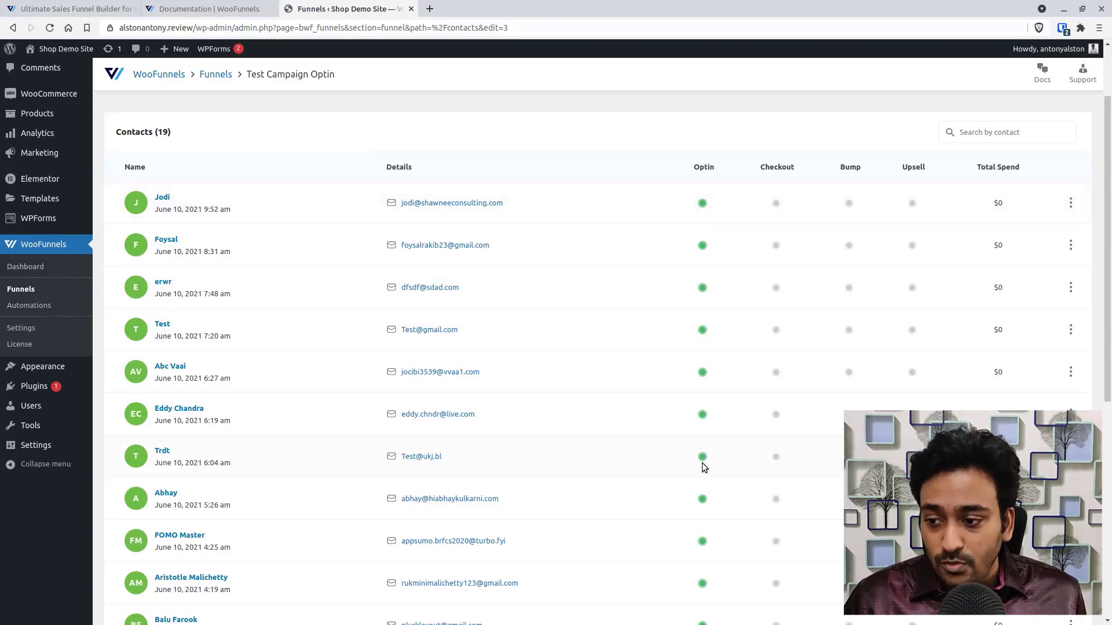
{"action": "scroll", "coordinate": [705, 456], "scroll_direction": "down", "scroll_amount": 7}
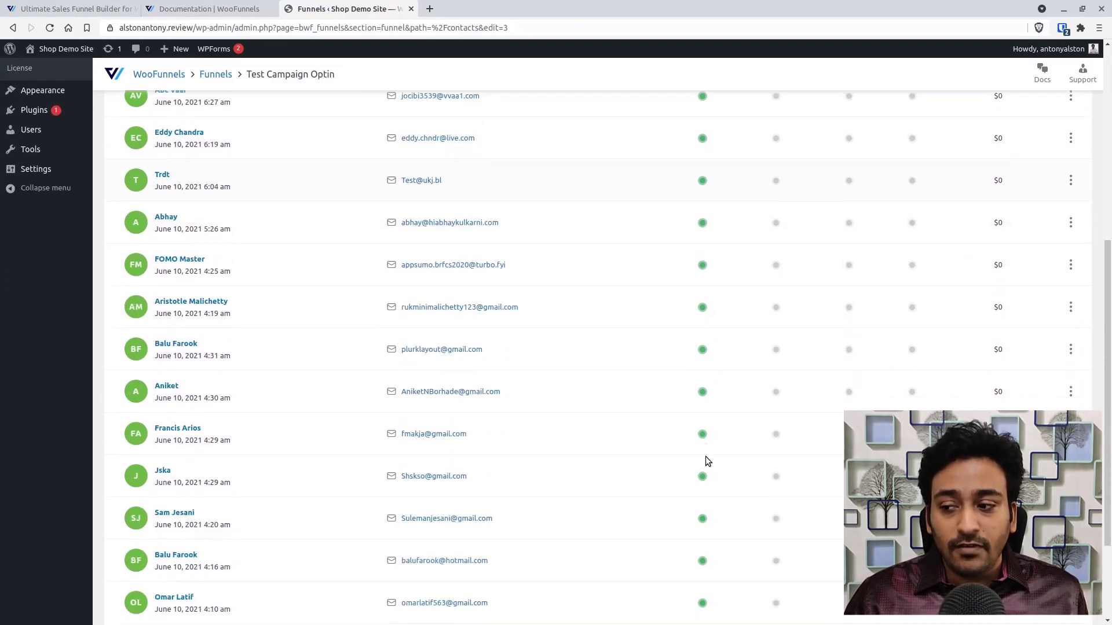
{"action": "left_click_drag", "start_coordinate": [1109, 441], "coordinate": [1100, 142]}
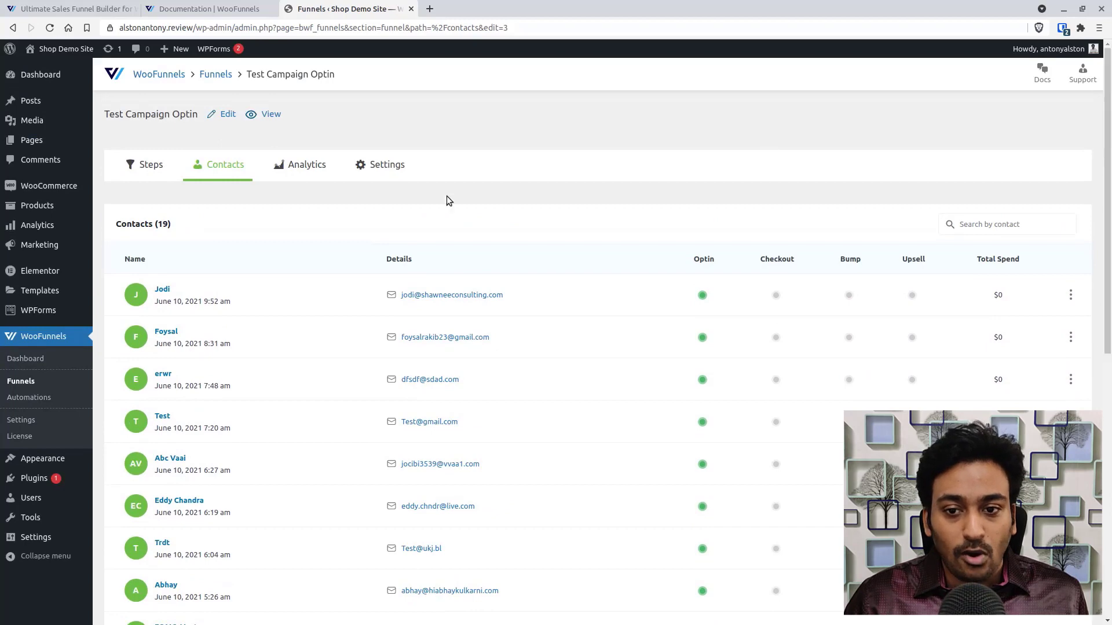
{"action": "left_click", "coordinate": [168, 294]}
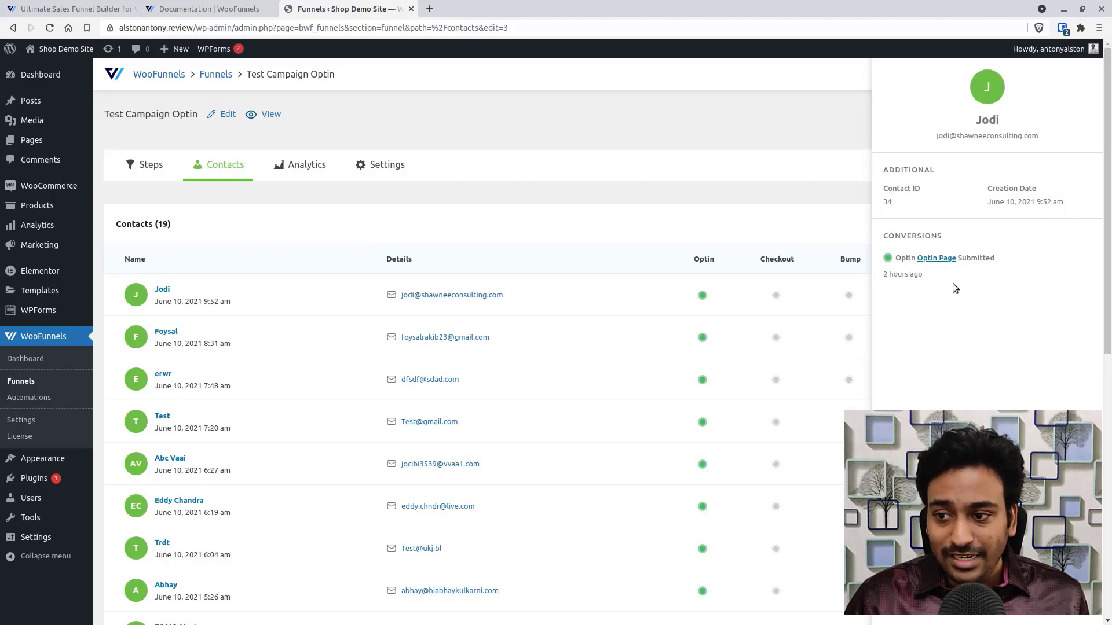
{"action": "left_click", "coordinate": [698, 192]}
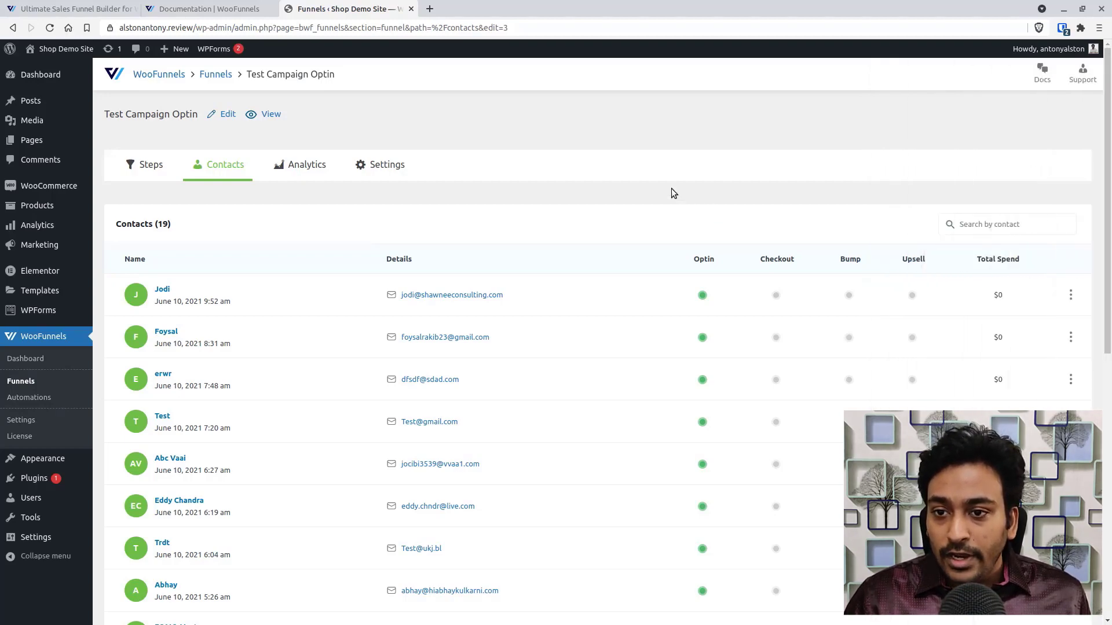
{"action": "left_click", "coordinate": [291, 178]}
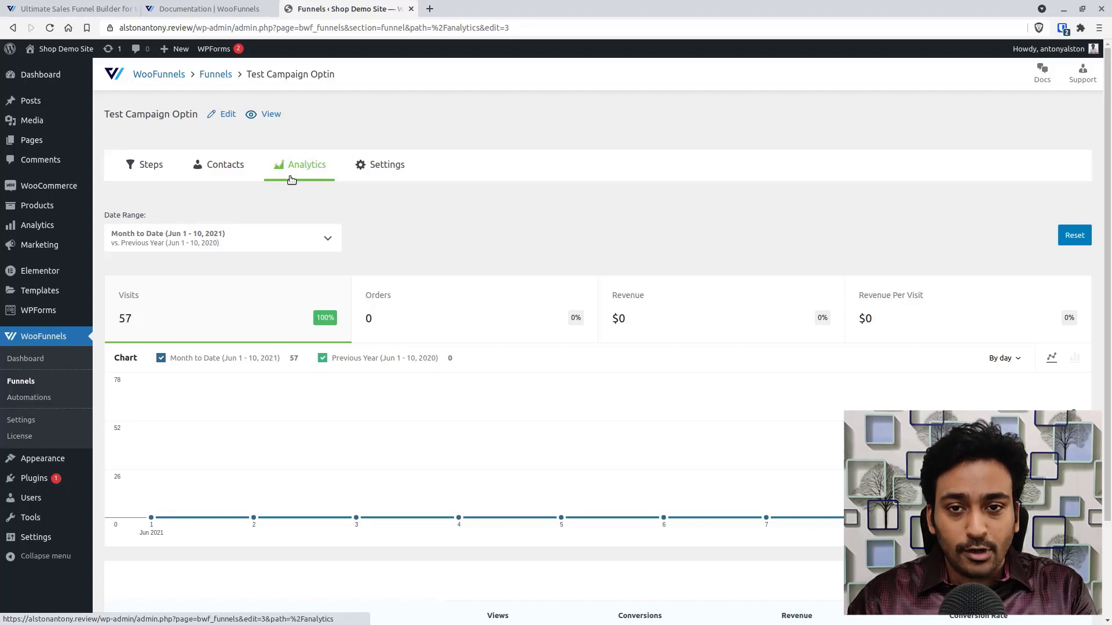
Review the funnel's visits chart and per-step stats, then view Settings showing Override Tracking IDs: No
{"action": "scroll", "coordinate": [400, 223], "scroll_direction": "down", "scroll_amount": 3}
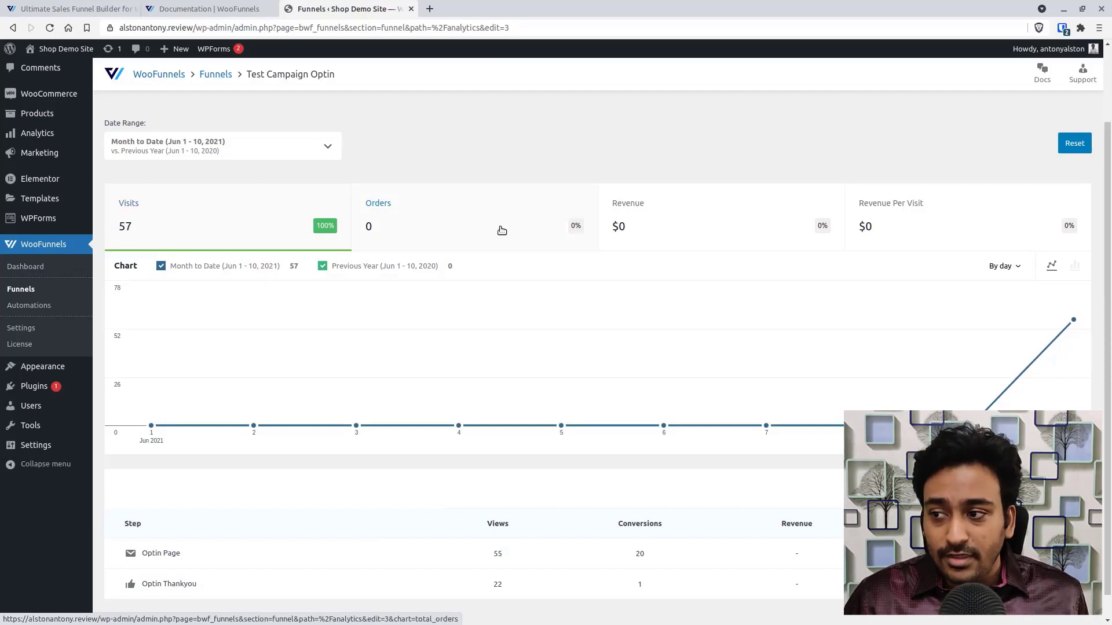
{"action": "scroll", "coordinate": [339, 307], "scroll_direction": "down", "scroll_amount": 1}
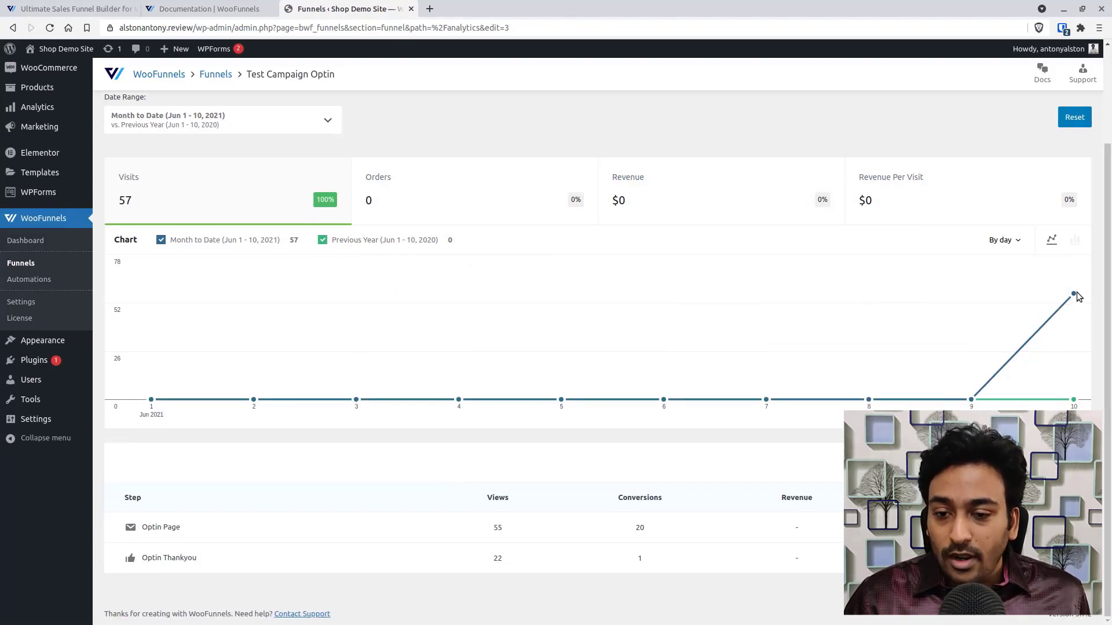
{"action": "mouse_move", "coordinate": [1074, 297]}
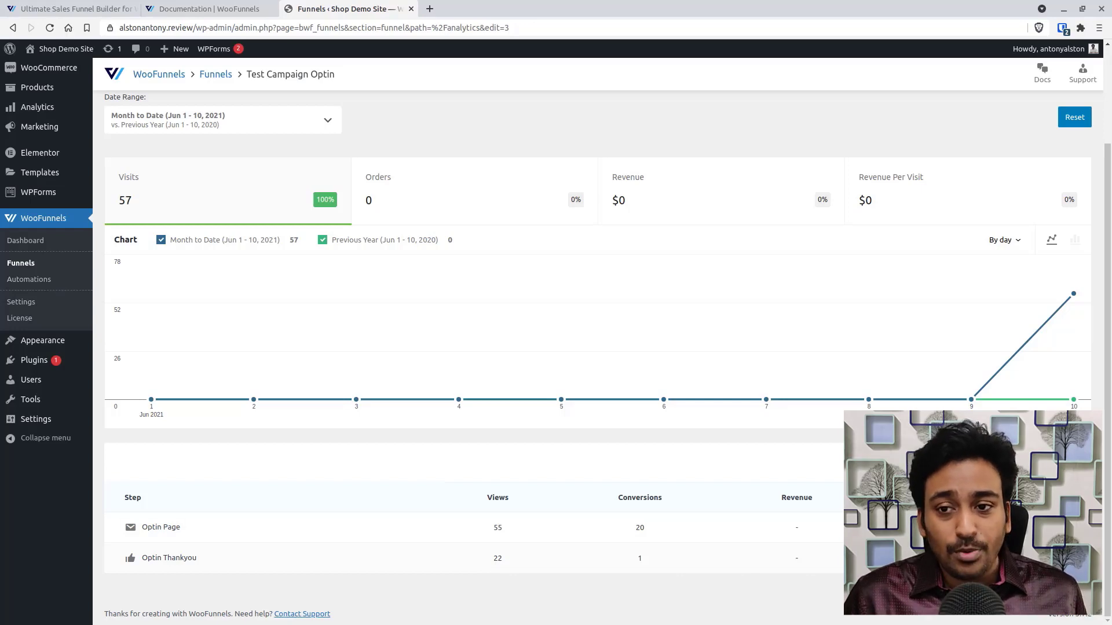
{"action": "scroll", "coordinate": [731, 489], "scroll_direction": "up", "scroll_amount": 3}
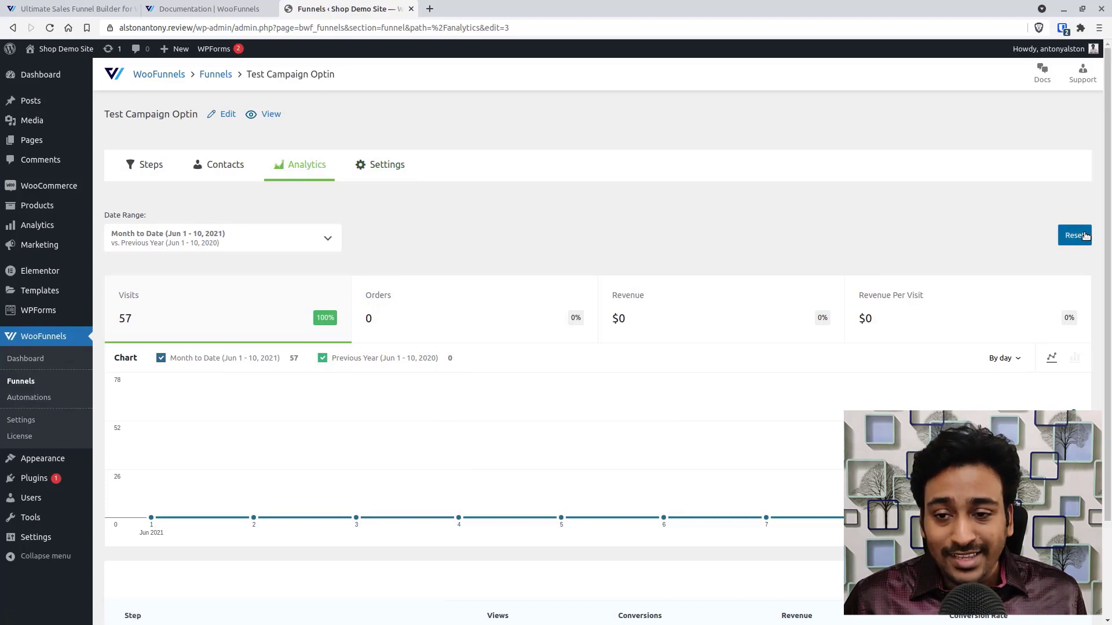
{"action": "left_click", "coordinate": [392, 171]}
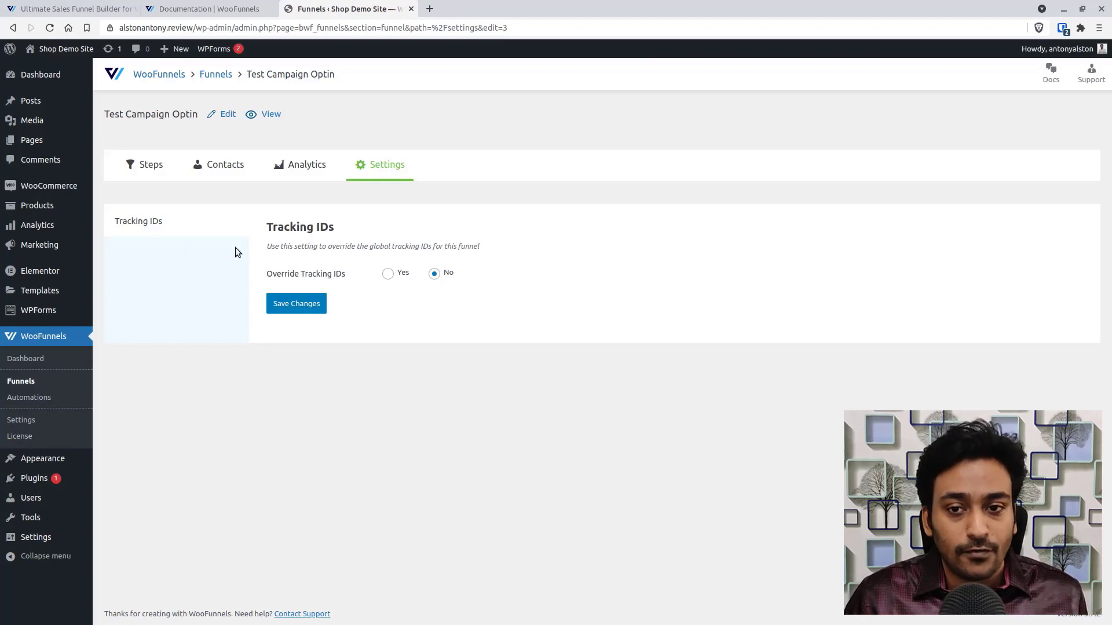
Go to the funnel's Steps list and open the Optin Page step for editing
{"action": "left_click", "coordinate": [149, 168]}
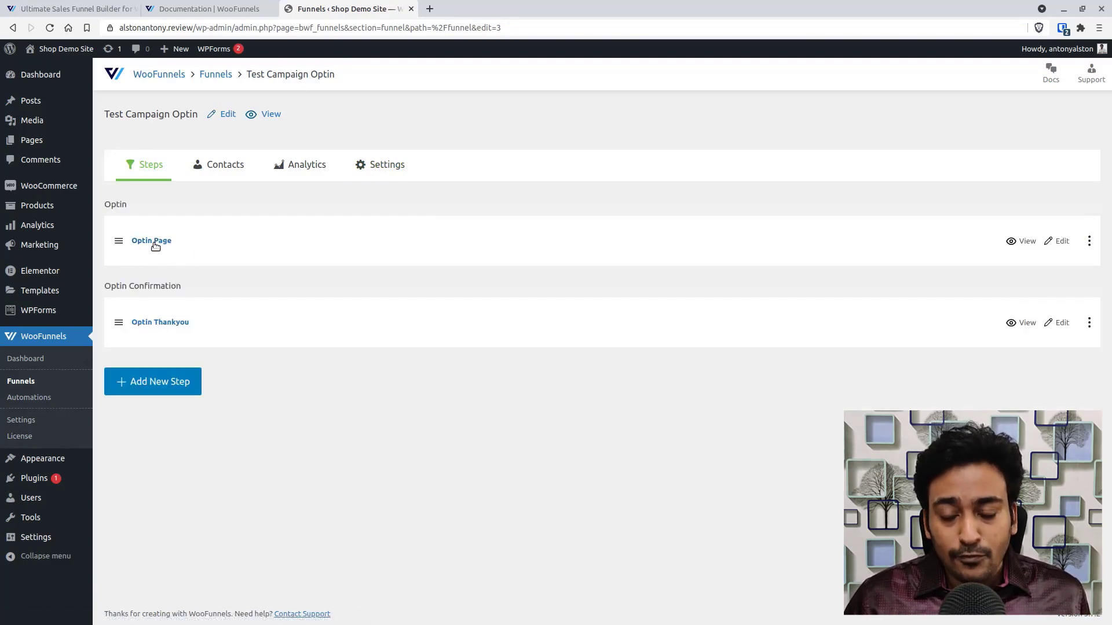
{"action": "left_click", "coordinate": [1058, 242]}
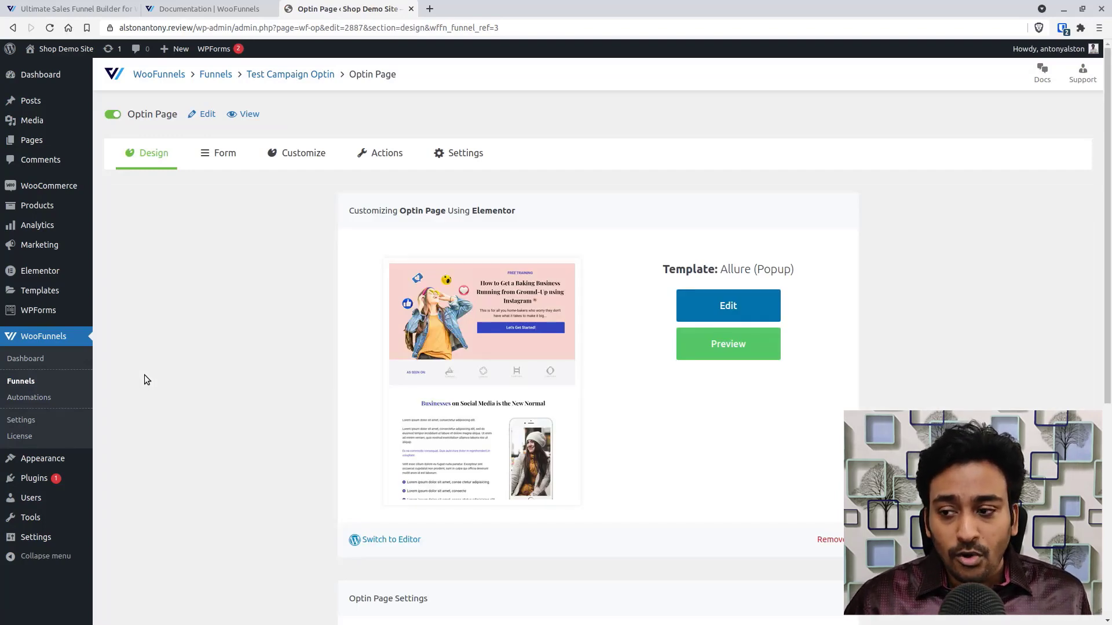
Launch the Optin Page's Allure (Popup) template in Elementor from the Design tab
{"action": "scroll", "coordinate": [370, 303], "scroll_direction": "down", "scroll_amount": 1}
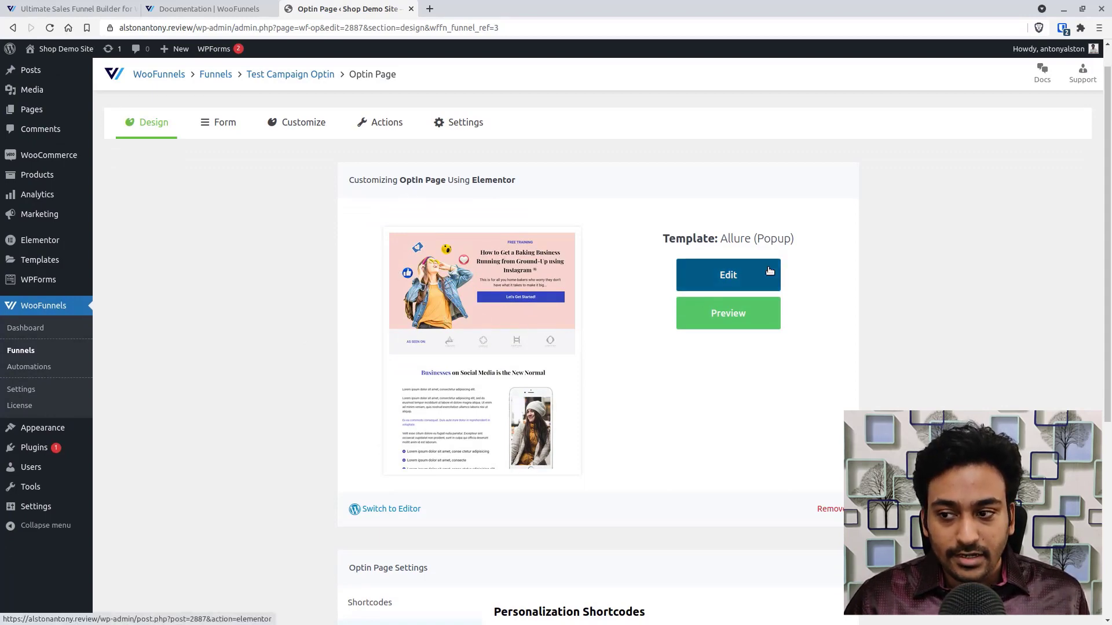
{"action": "scroll", "coordinate": [769, 271], "scroll_direction": "down", "scroll_amount": 2}
{"action": "scroll", "coordinate": [539, 270], "scroll_direction": "down", "scroll_amount": 2}
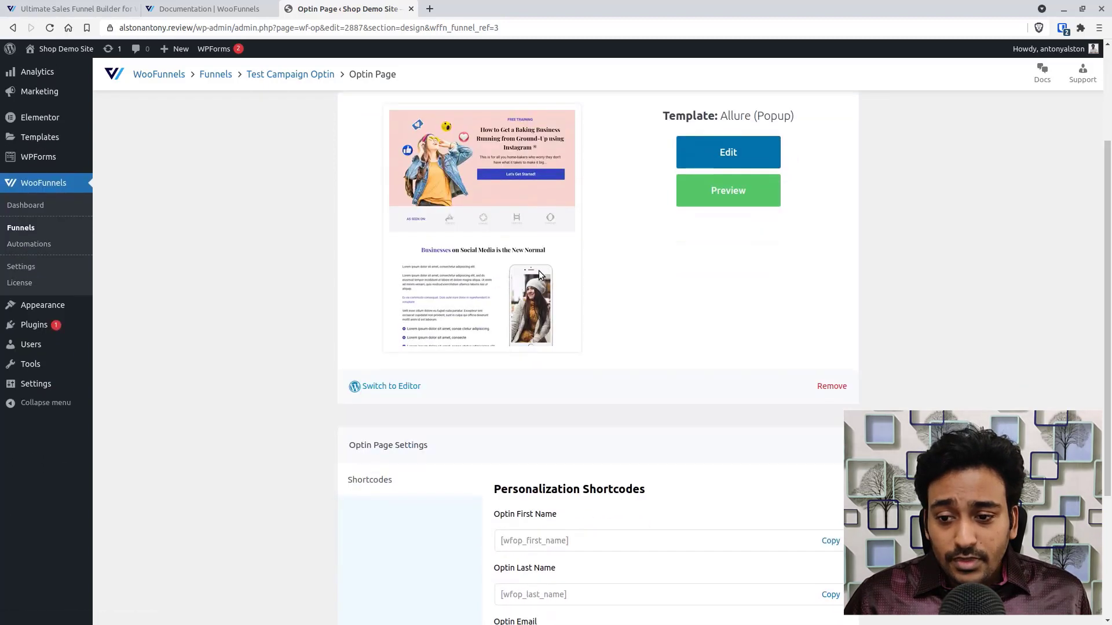
{"action": "scroll", "coordinate": [411, 293], "scroll_direction": "up", "scroll_amount": 2}
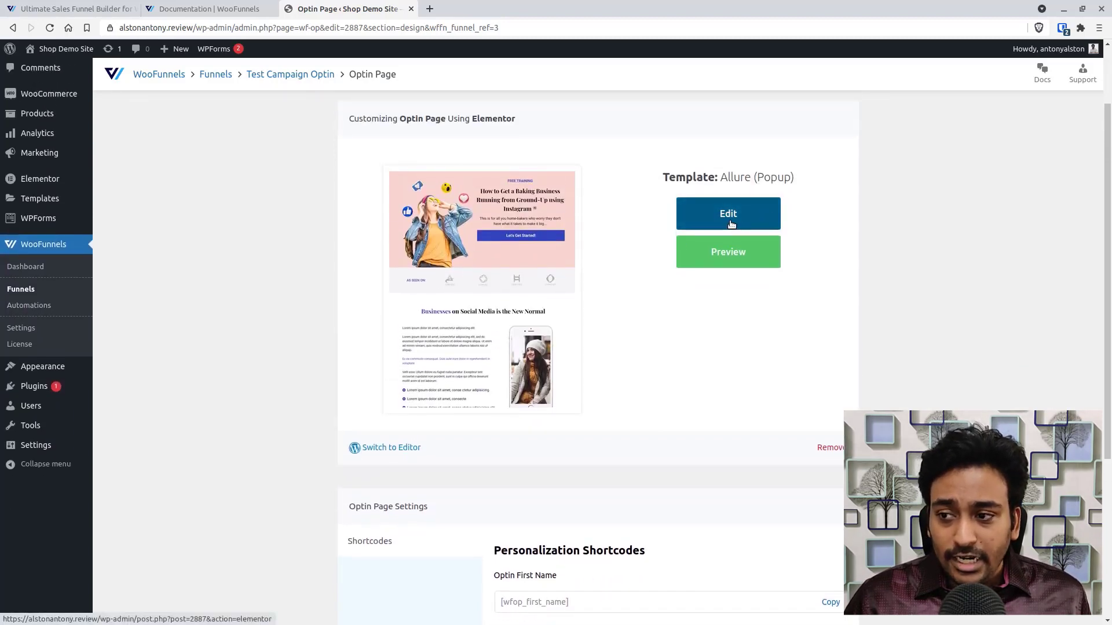
{"action": "left_click", "coordinate": [729, 223]}
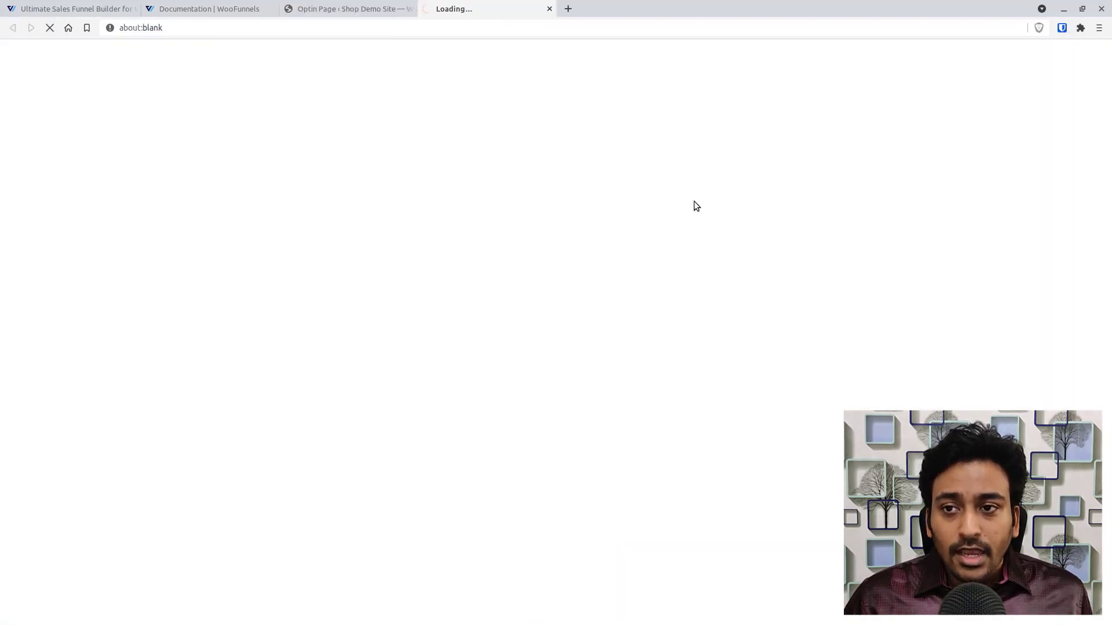
Return to the Optin Page design settings to review shortcodes like [wfop_first_name] and [wfop_email]
{"action": "left_click", "coordinate": [380, 13]}
{"action": "scroll", "coordinate": [385, 244], "scroll_direction": "up", "scroll_amount": 1}
{"action": "left_click", "coordinate": [455, 9]}
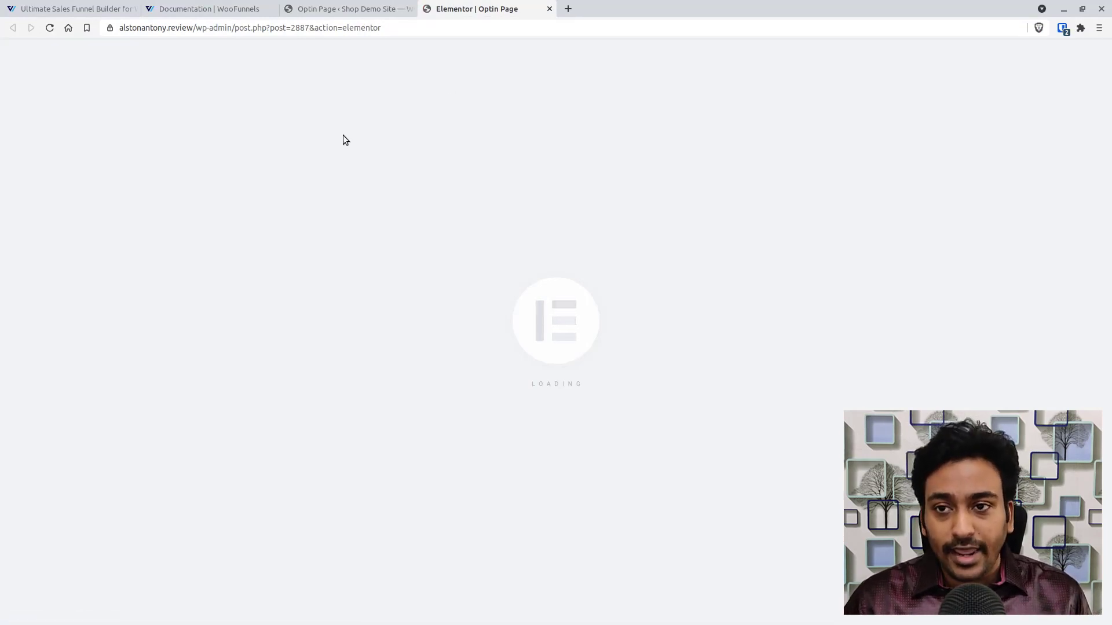
{"action": "left_click", "coordinate": [345, 13]}
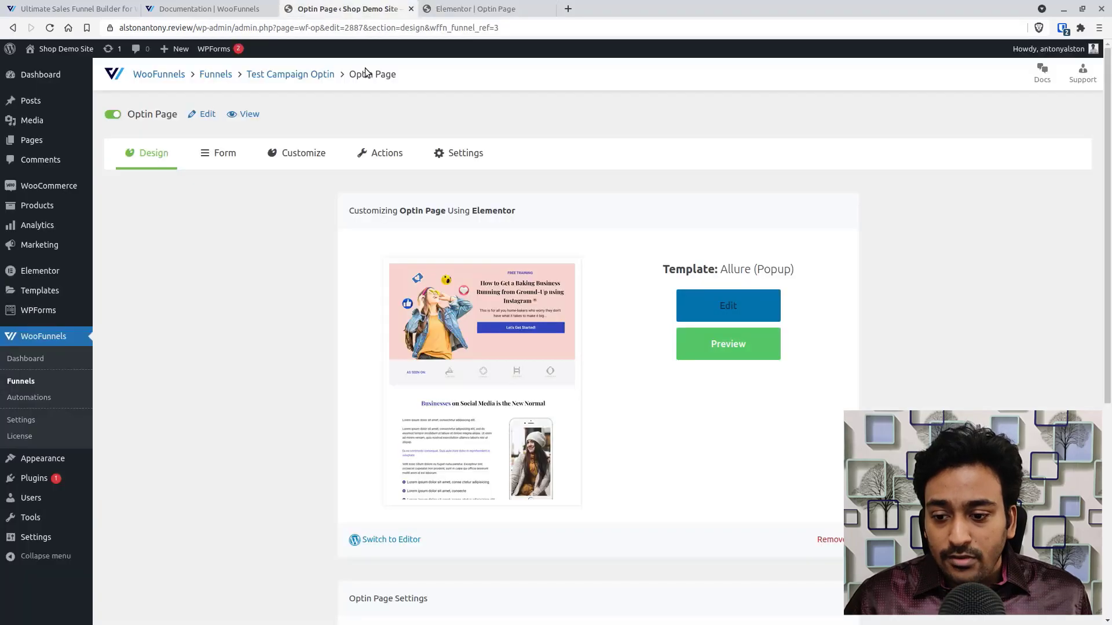
{"action": "scroll", "coordinate": [387, 383], "scroll_direction": "down", "scroll_amount": 5}
{"action": "scroll", "coordinate": [386, 383], "scroll_direction": "down", "scroll_amount": 2}
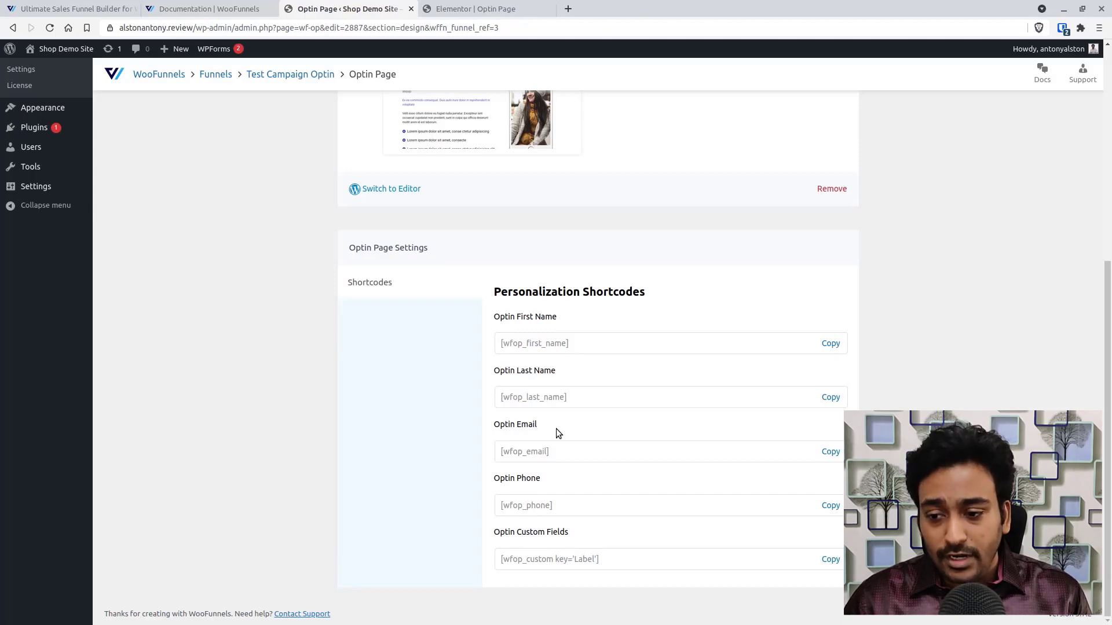
In Elementor, open Edit Optin Popup and expand its Heading, Form, Button and Popup effect sections
{"action": "left_click", "coordinate": [480, 9]}
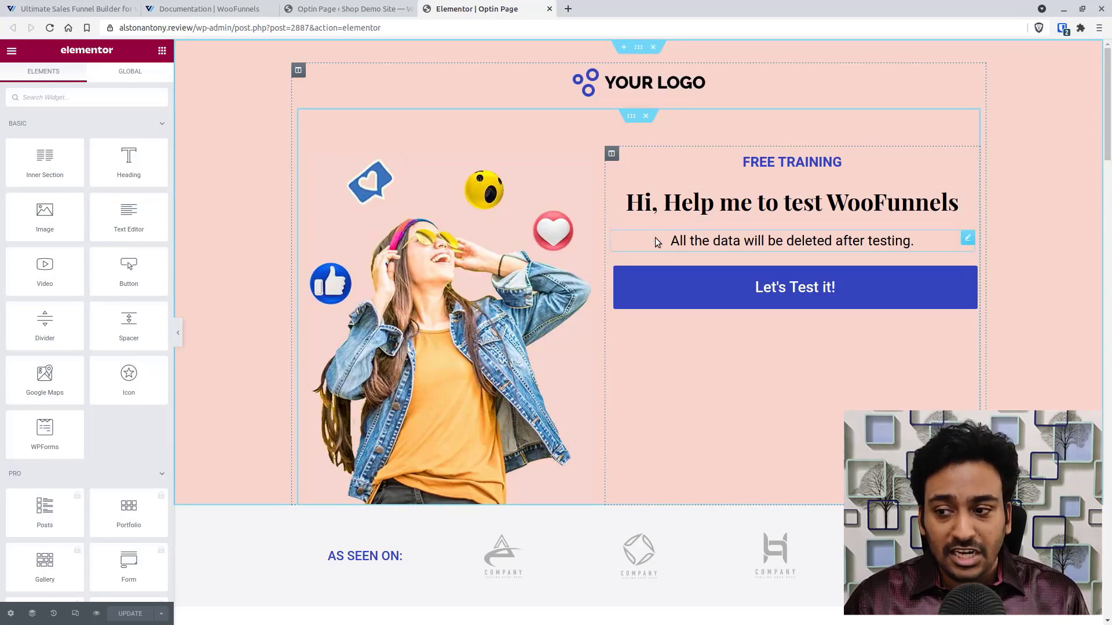
{"action": "left_click", "coordinate": [727, 305]}
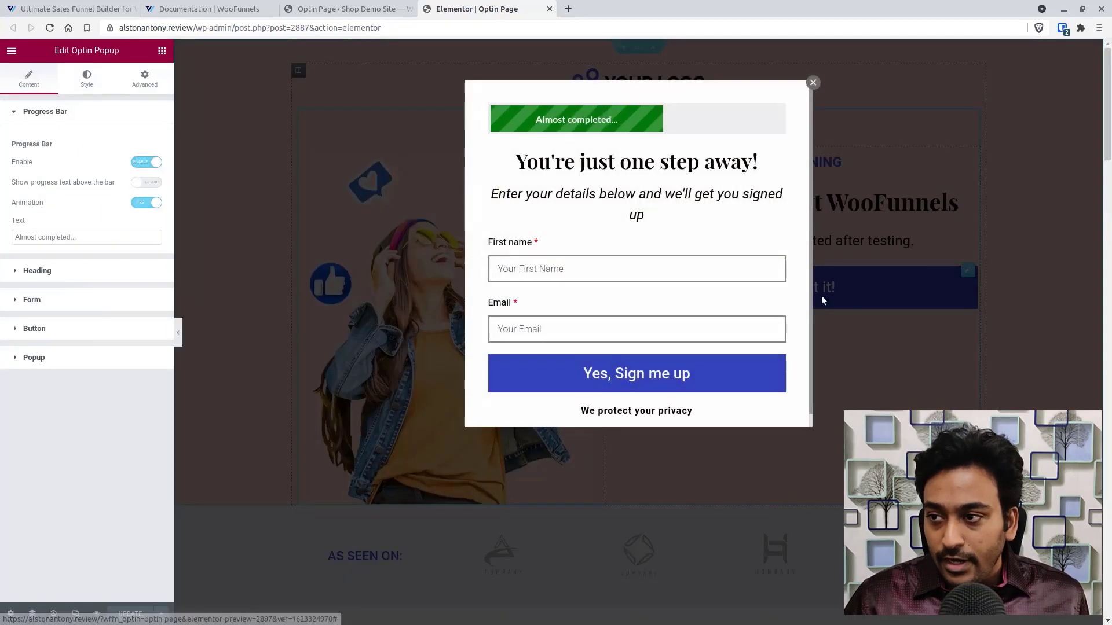
{"action": "left_click", "coordinate": [812, 83]}
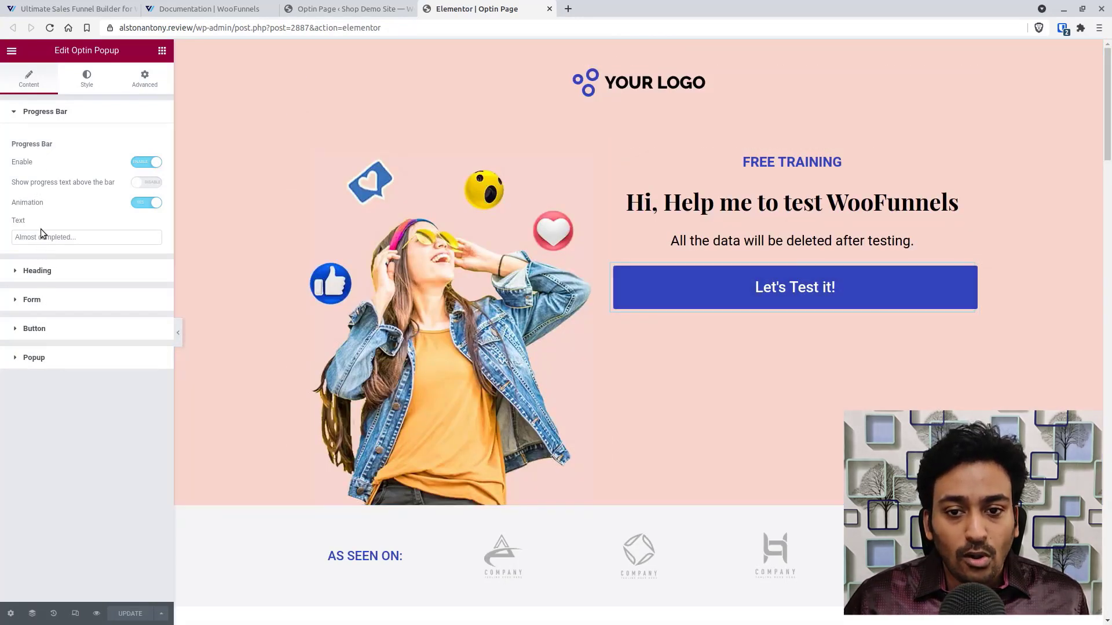
{"action": "left_click", "coordinate": [45, 277]}
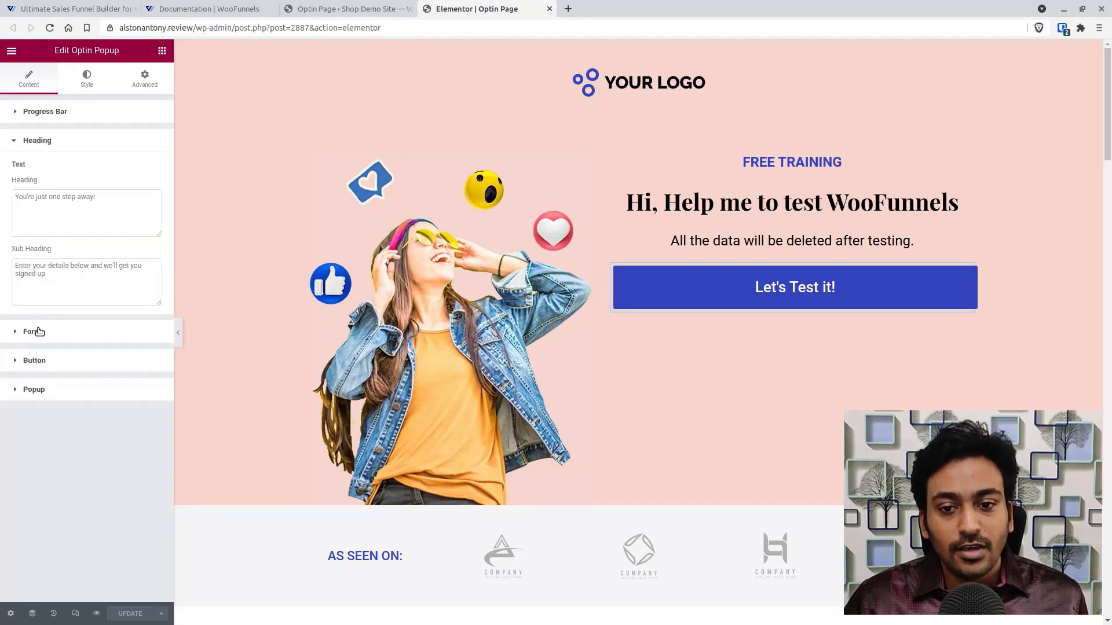
{"action": "left_click", "coordinate": [39, 332]}
{"action": "left_click", "coordinate": [60, 472]}
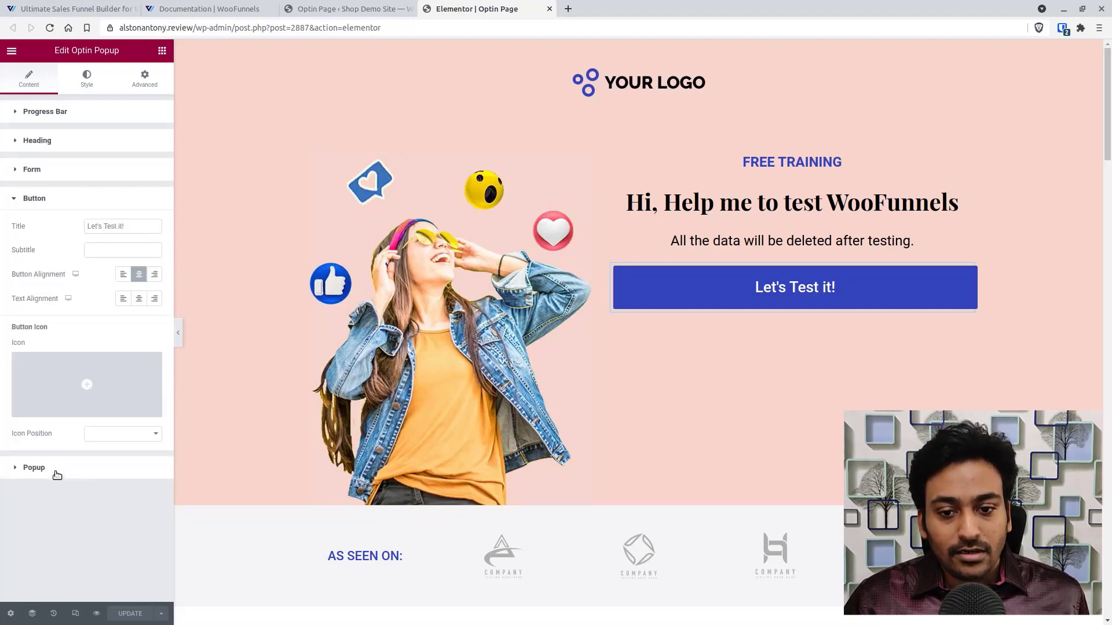
{"action": "left_click", "coordinate": [56, 473]}
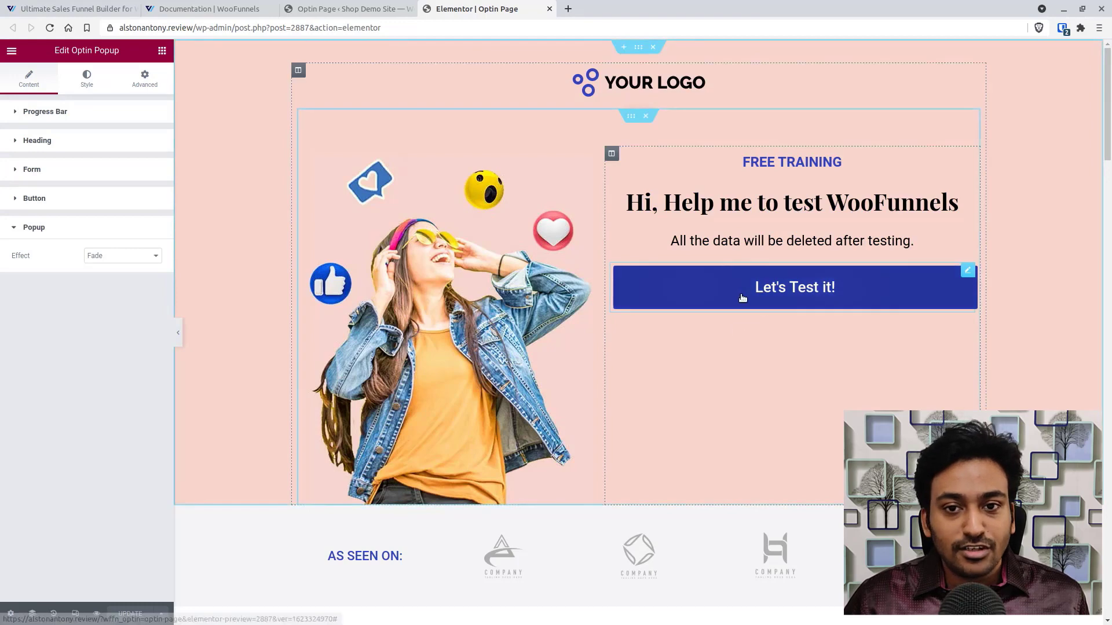
Select the "Hi, Help me to test WooFunnels" hero heading and browse down the page
{"action": "left_click", "coordinate": [759, 202]}
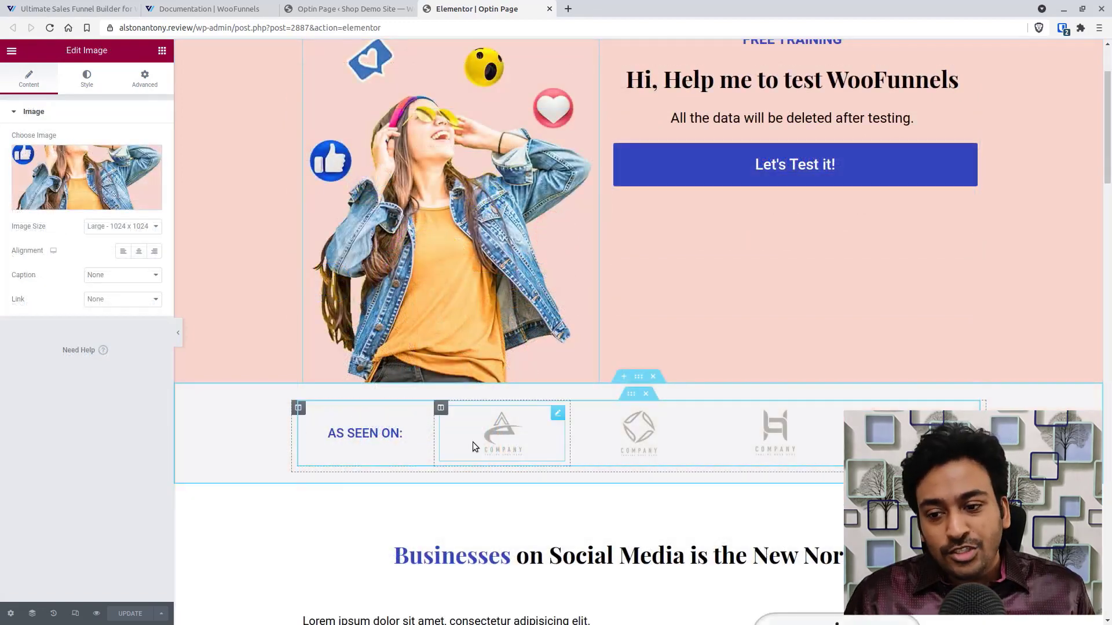
{"action": "scroll", "coordinate": [472, 443], "scroll_direction": "down", "scroll_amount": 1}
{"action": "scroll", "coordinate": [408, 383], "scroll_direction": "down", "scroll_amount": 1}
{"action": "scroll", "coordinate": [408, 383], "scroll_direction": "down", "scroll_amount": 2}
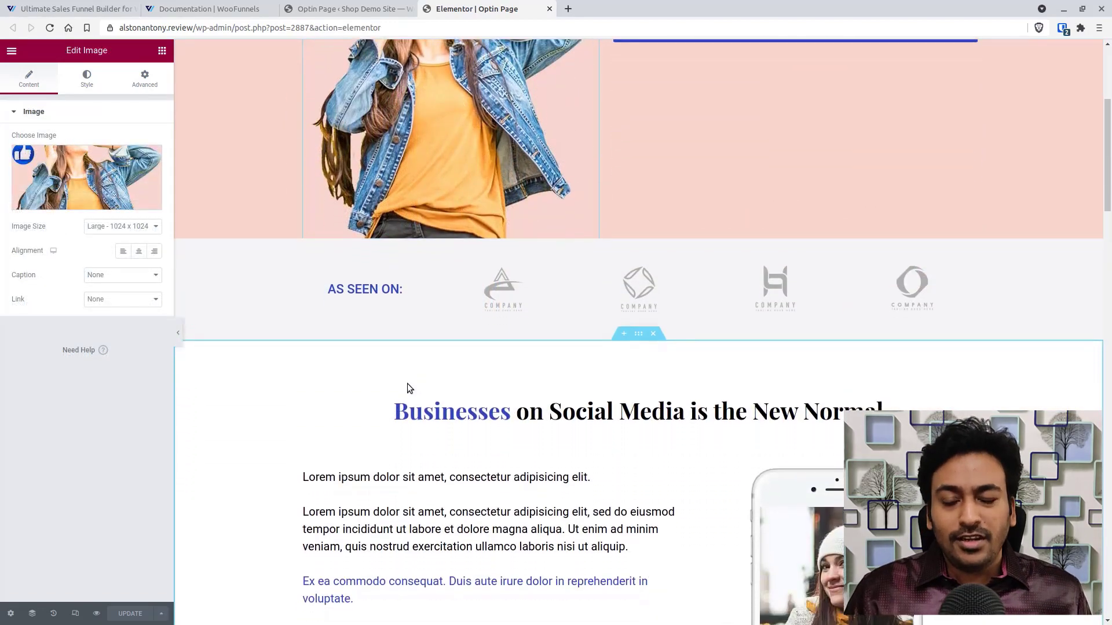
{"action": "scroll", "coordinate": [408, 383], "scroll_direction": "down", "scroll_amount": 2}
{"action": "scroll", "coordinate": [469, 432], "scroll_direction": "up", "scroll_amount": 6}
{"action": "scroll", "coordinate": [490, 429], "scroll_direction": "down", "scroll_amount": 8}
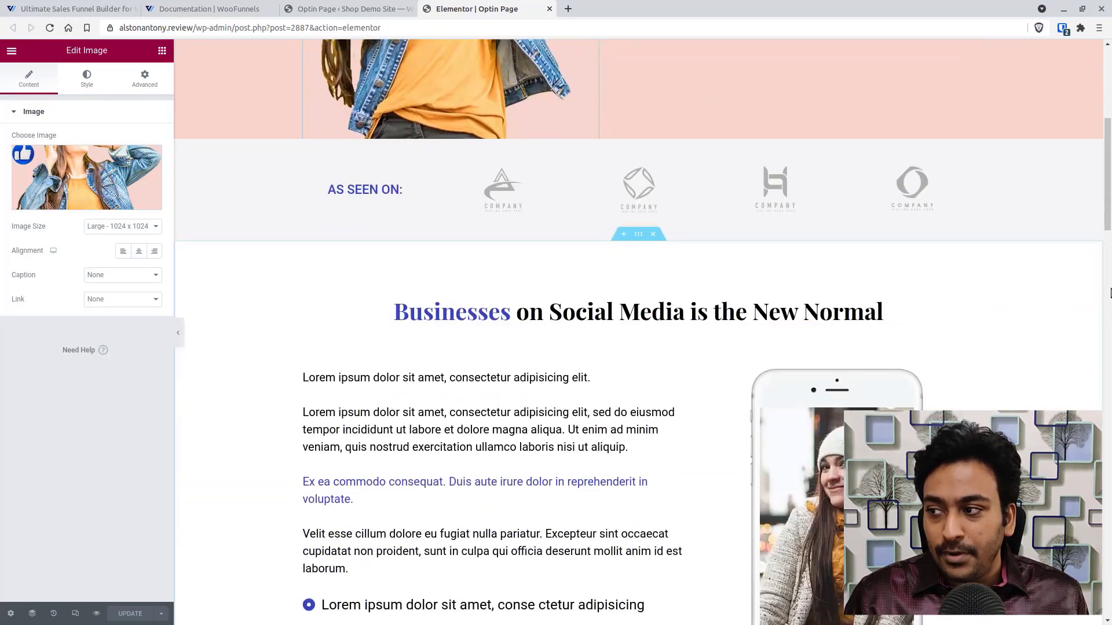
{"action": "scroll", "coordinate": [635, 369], "scroll_direction": "down", "scroll_amount": 20}
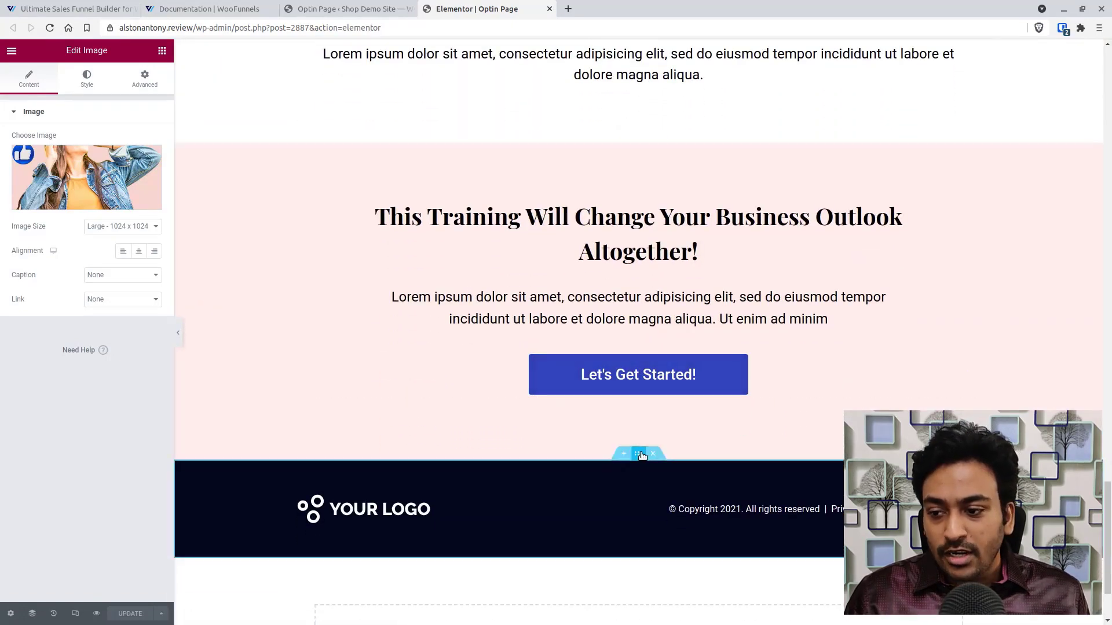
Nudge the footer section and start a new section, dismissing the column layout choices
{"action": "left_click_drag", "start_coordinate": [638, 456], "coordinate": [623, 462]}
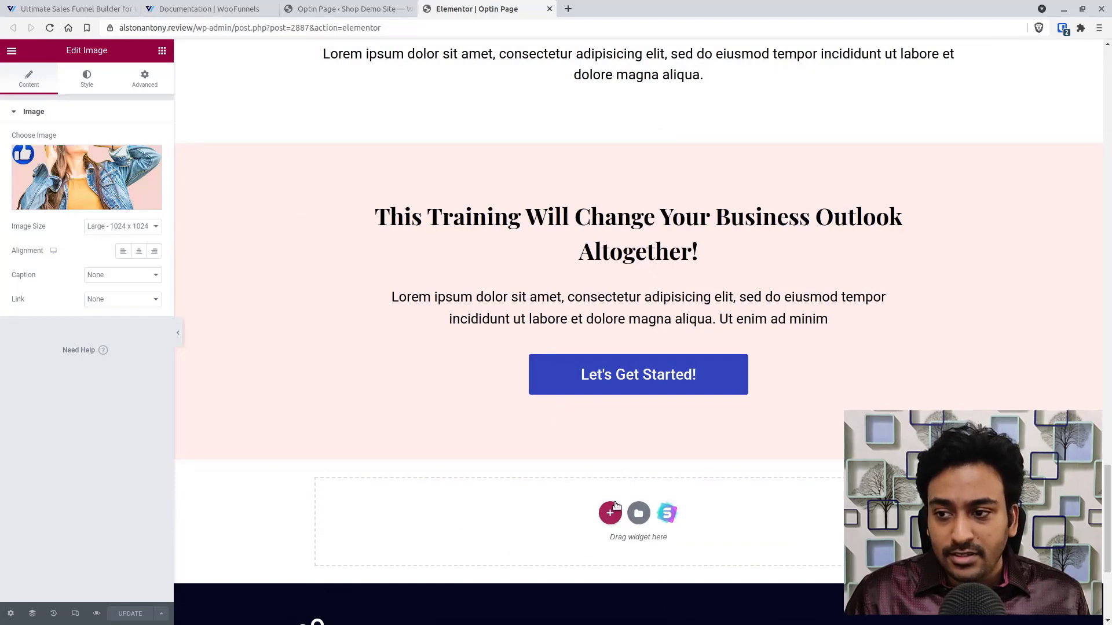
{"action": "left_click", "coordinate": [610, 513]}
{"action": "scroll", "coordinate": [579, 498], "scroll_direction": "down", "scroll_amount": 3}
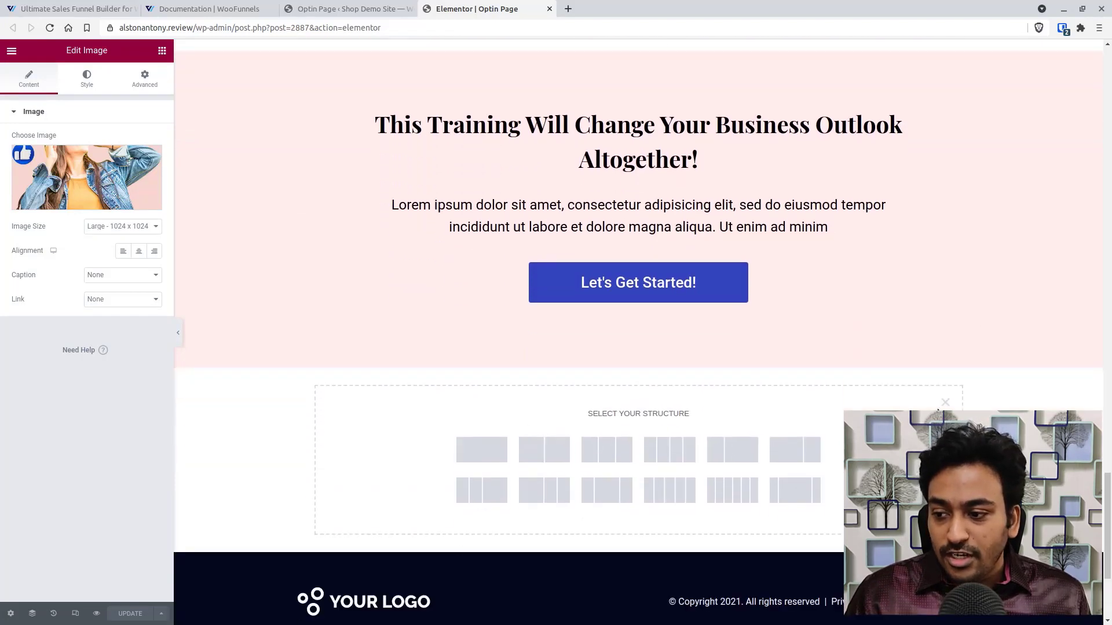
{"action": "left_click", "coordinate": [945, 402]}
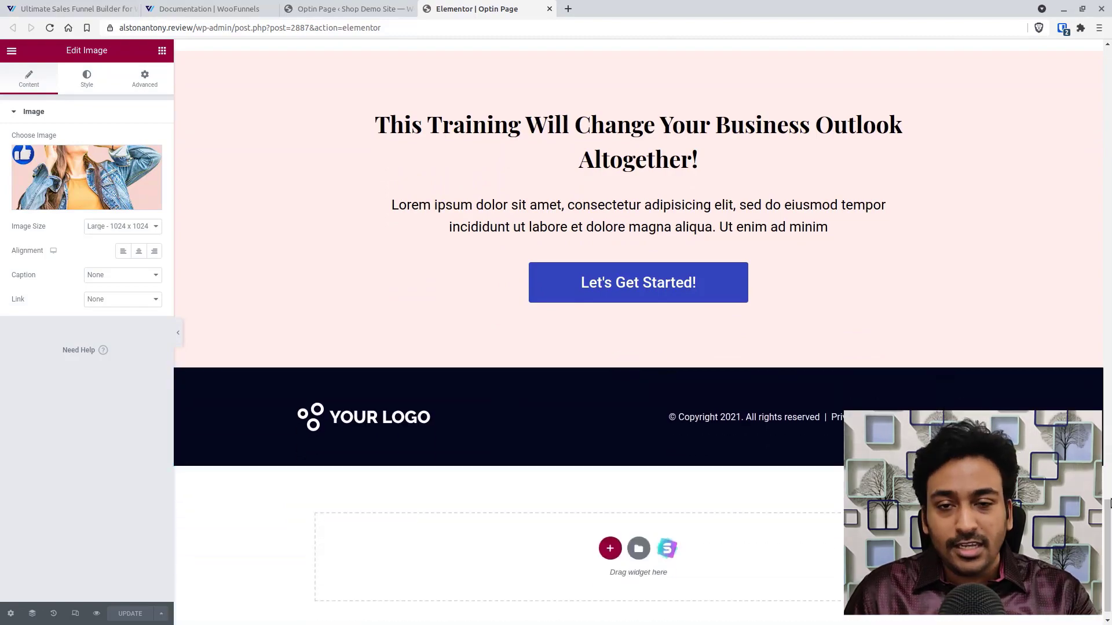
{"action": "scroll", "coordinate": [1111, 423], "scroll_direction": "up", "scroll_amount": 2}
{"action": "scroll", "coordinate": [1110, 423], "scroll_direction": "up", "scroll_amount": 20}
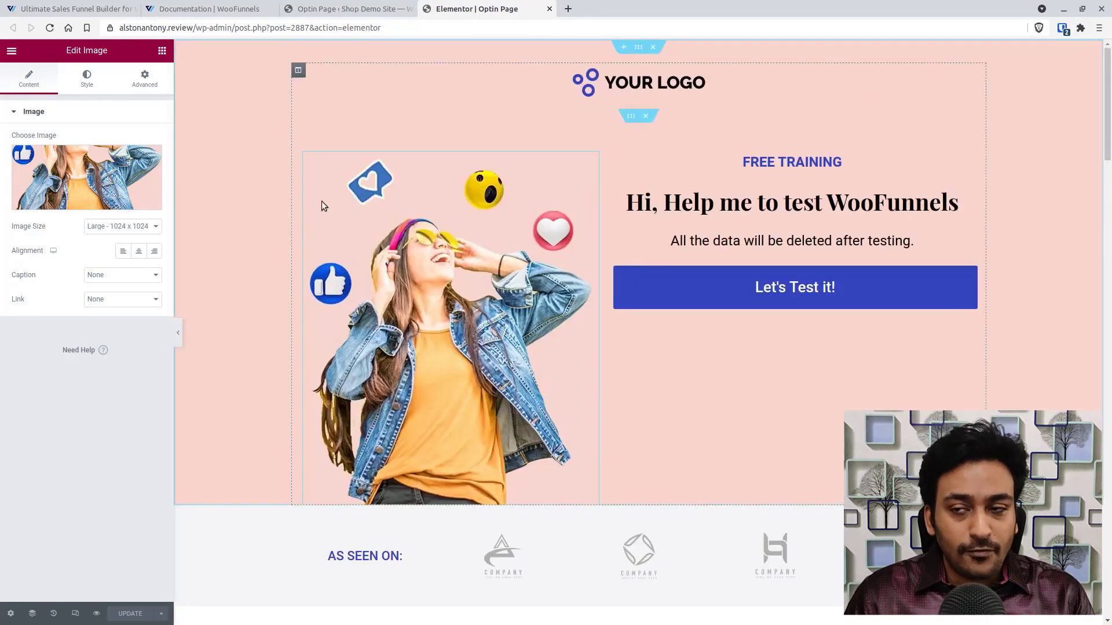
Close the first Elementor editor tab and return to the top of the Optin Page settings
{"action": "left_click", "coordinate": [549, 9]}
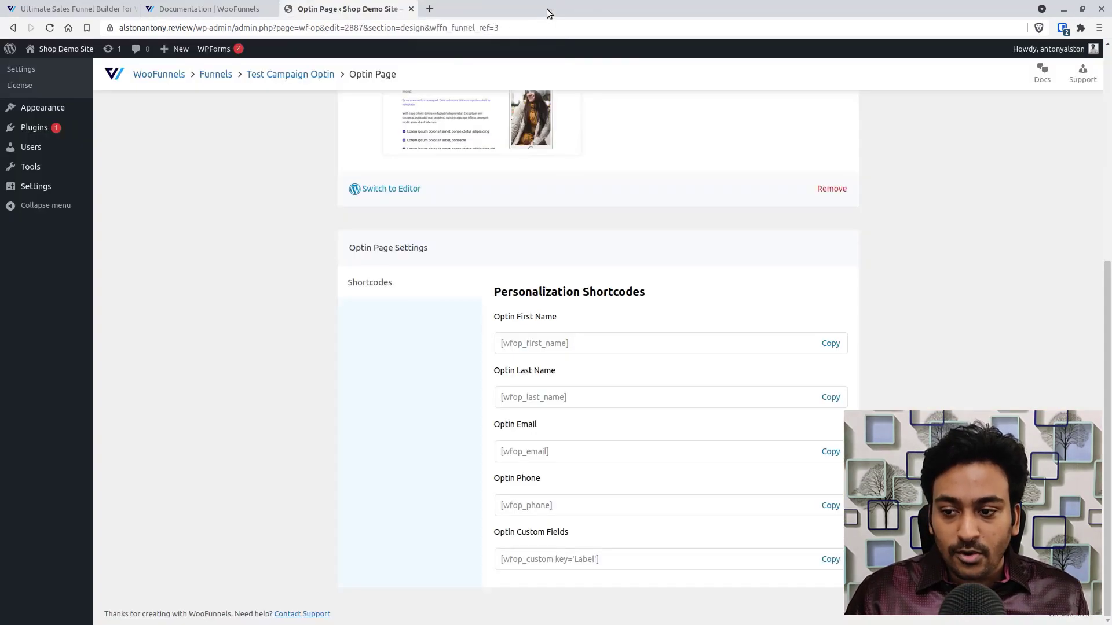
{"action": "scroll", "coordinate": [372, 318], "scroll_direction": "up", "scroll_amount": 1}
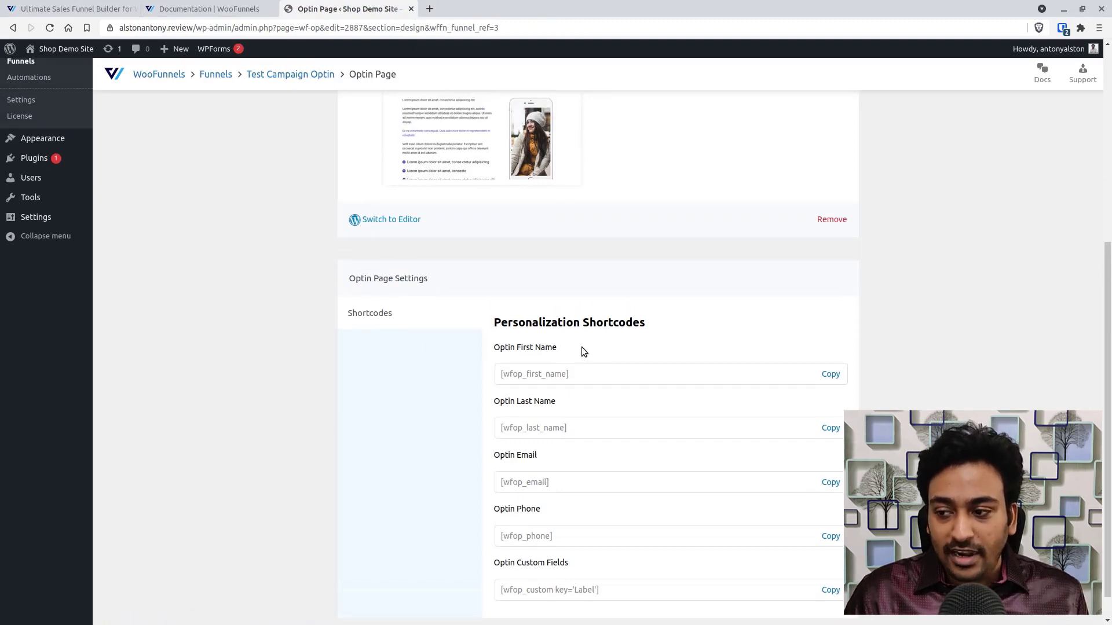
{"action": "scroll", "coordinate": [625, 409], "scroll_direction": "up", "scroll_amount": 1}
{"action": "scroll", "coordinate": [631, 497], "scroll_direction": "down", "scroll_amount": 2}
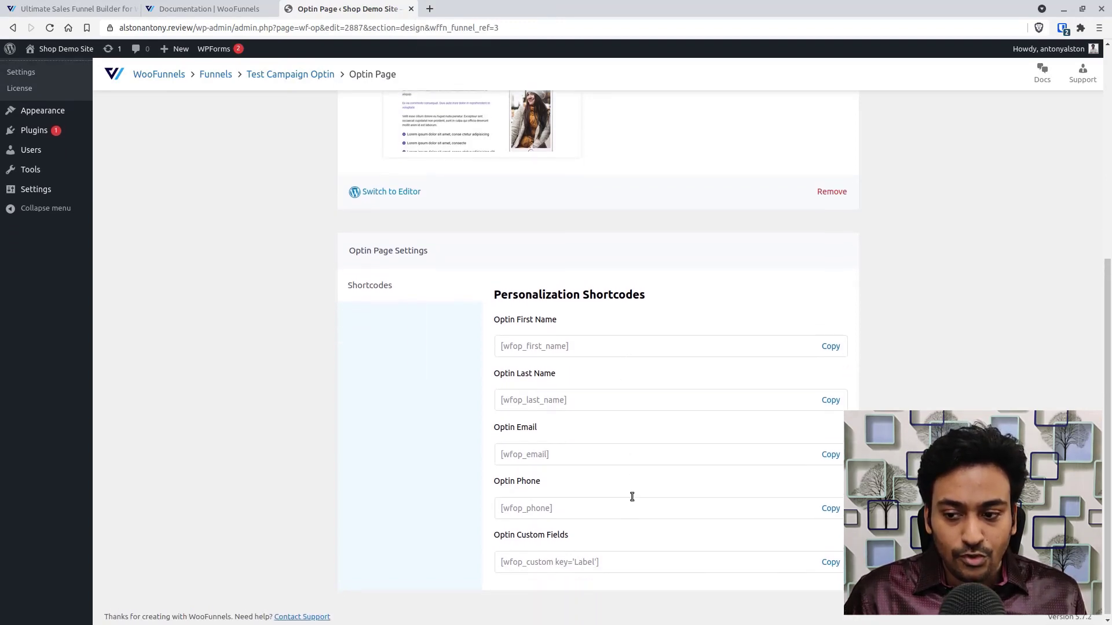
{"action": "scroll", "coordinate": [631, 496], "scroll_direction": "up", "scroll_amount": 5}
{"action": "scroll", "coordinate": [631, 496], "scroll_direction": "up", "scroll_amount": 6}
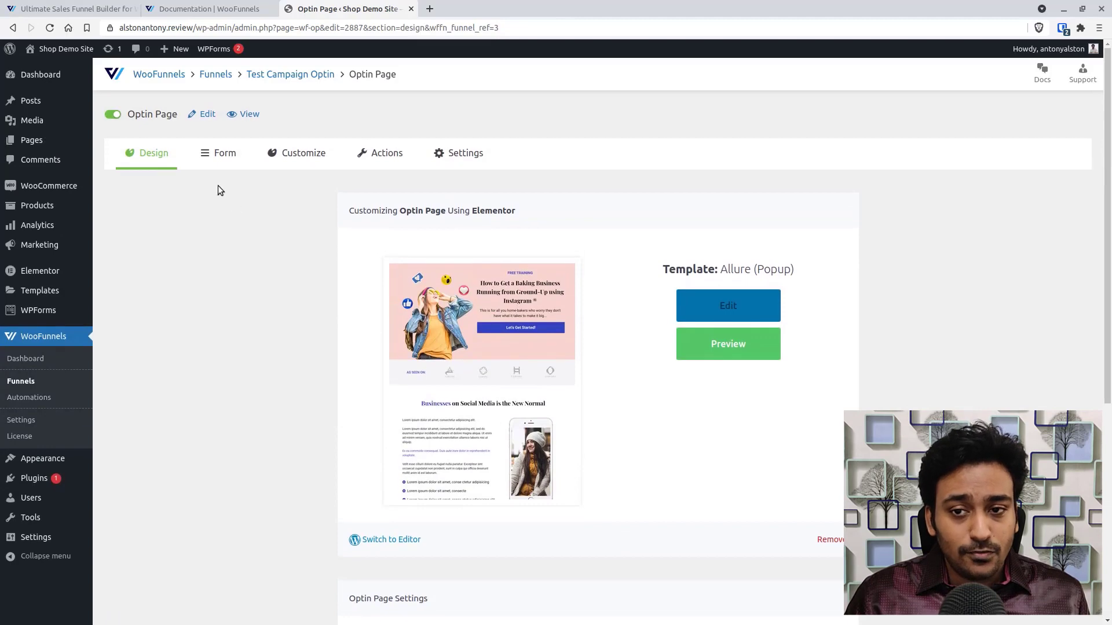
Discard an extra background editor tab and open the live optin page in another tab
{"action": "right_click", "coordinate": [703, 314]}
{"action": "key", "text": "Escape"}
{"action": "middle_click", "coordinate": [728, 316]}
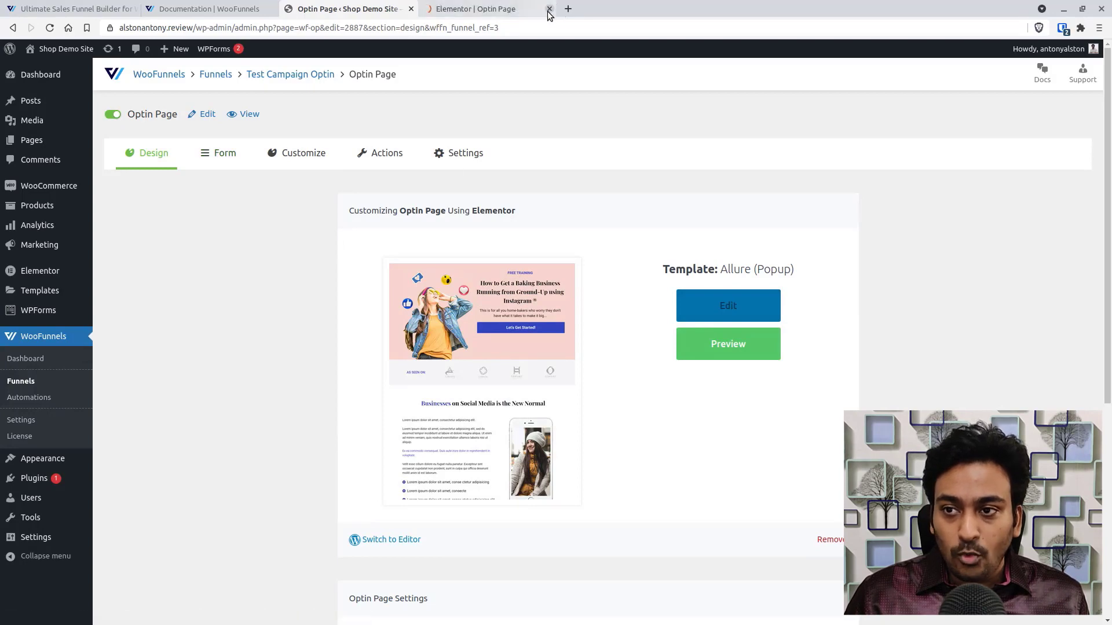
{"action": "left_click", "coordinate": [548, 9]}
{"action": "left_click", "coordinate": [258, 123]}
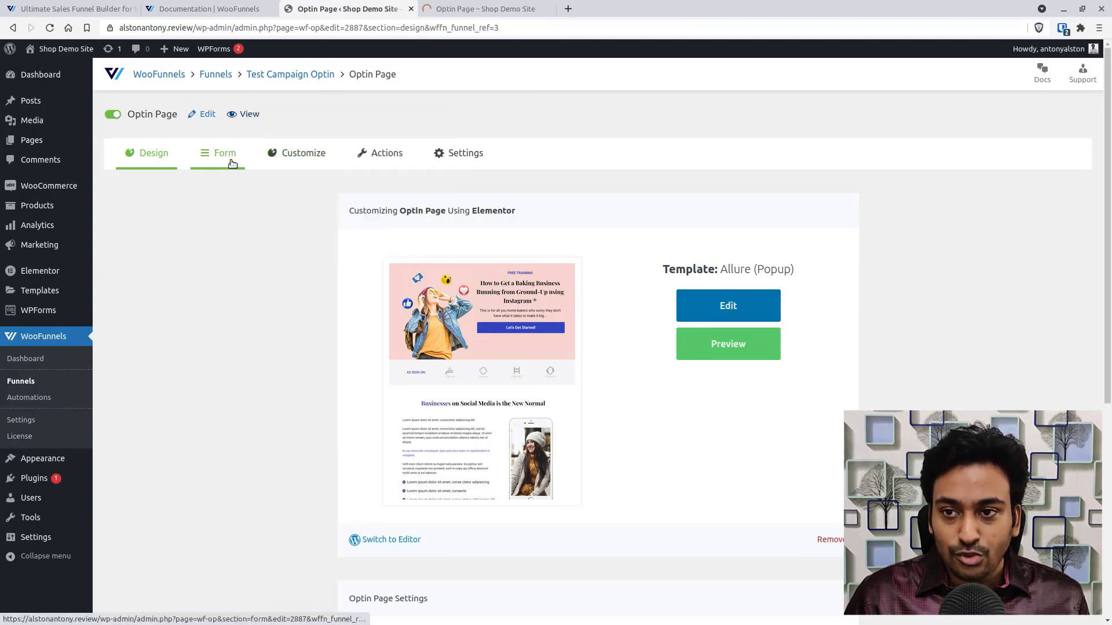
Open the Optin Page's Elementor editor in a new tab via the Edit link's context menu
{"action": "right_click", "coordinate": [739, 350]}
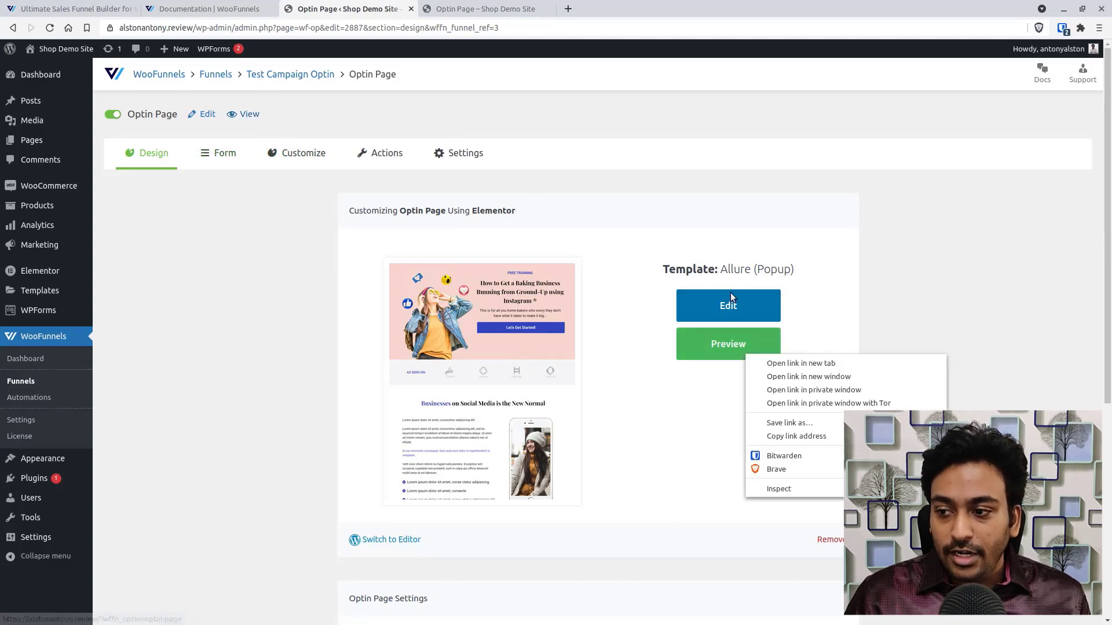
{"action": "right_click", "coordinate": [729, 304]}
{"action": "right_click", "coordinate": [741, 313]}
{"action": "left_click", "coordinate": [742, 318]}
{"action": "key", "text": "ctrl+Tab"}
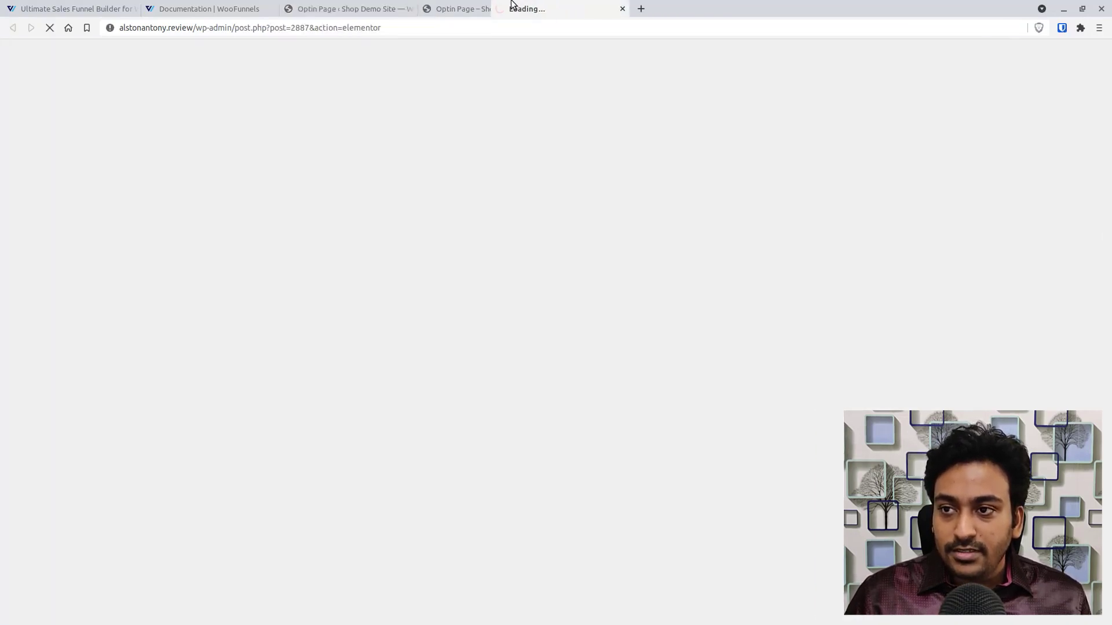
Open the landing page's signup popup with "Let's Test it!" while checking the editor tab
{"action": "key", "text": "ctrl+Tab"}
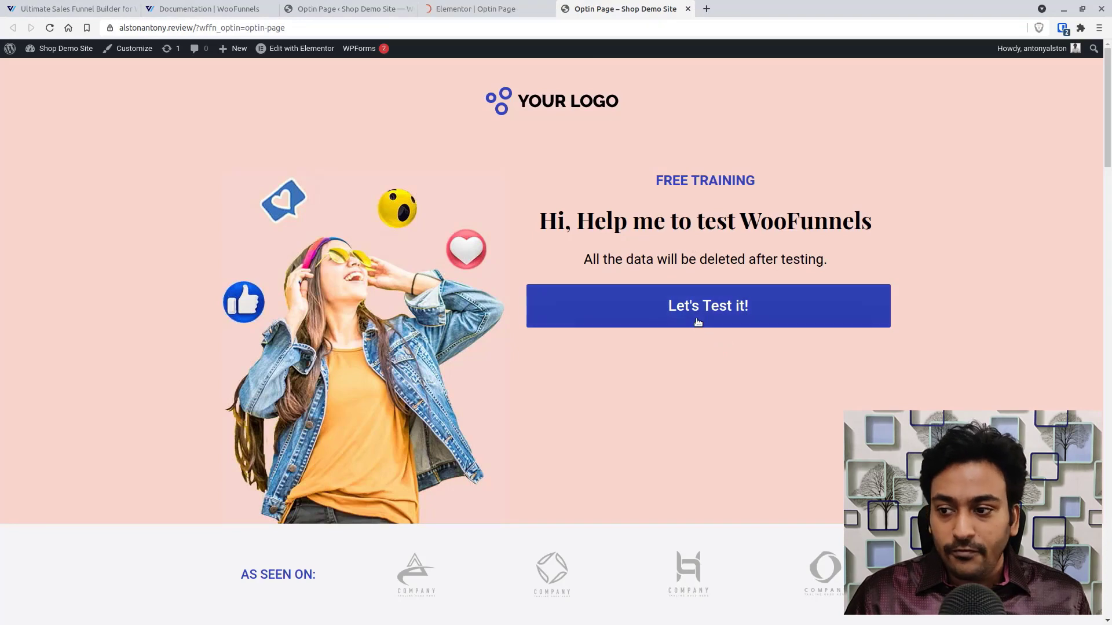
{"action": "left_click", "coordinate": [697, 319]}
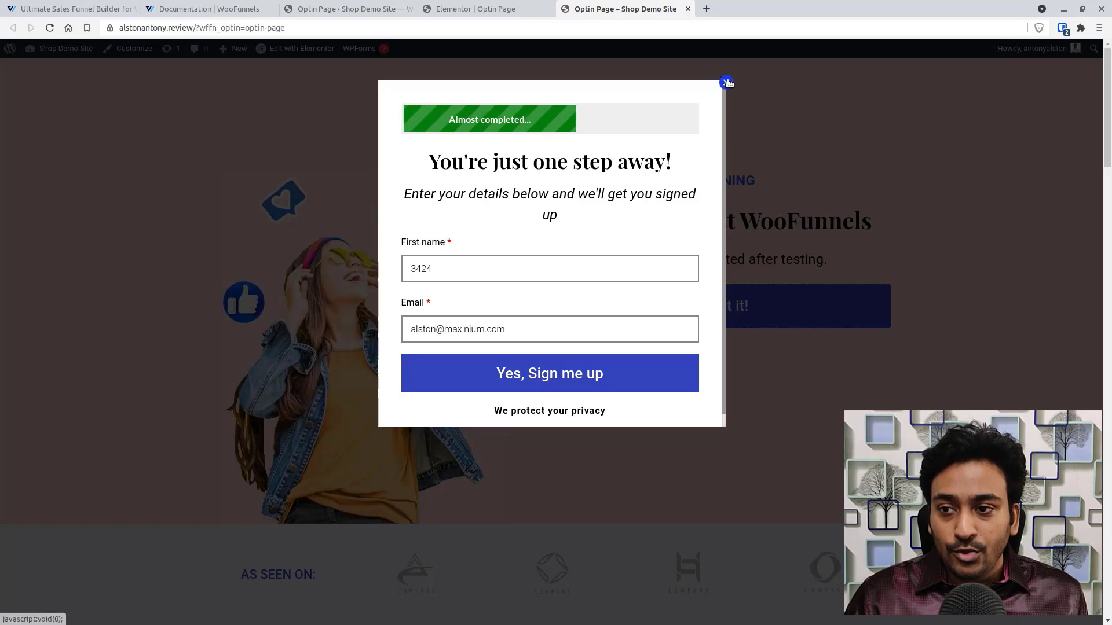
{"action": "left_click", "coordinate": [498, 9]}
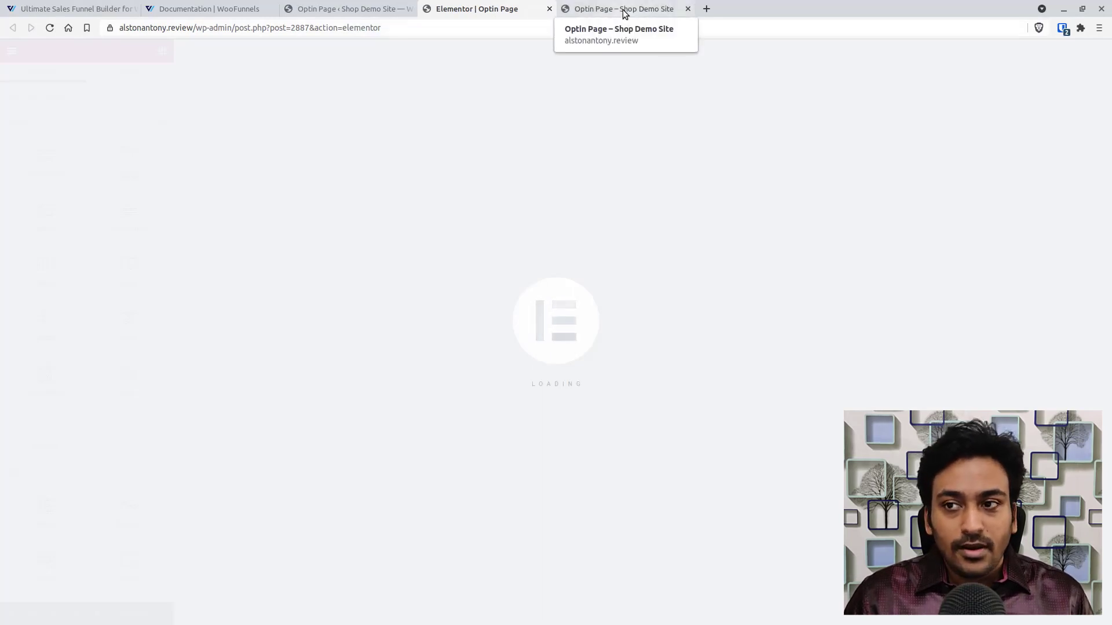
{"action": "left_click", "coordinate": [623, 9]}
{"action": "left_click", "coordinate": [481, 9]}
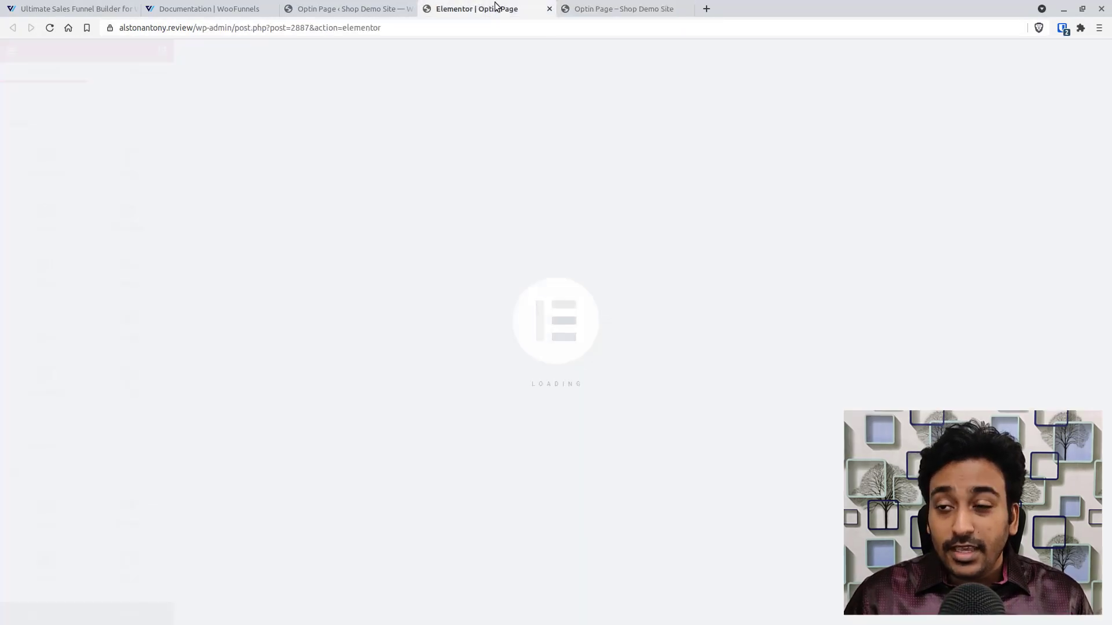
{"action": "left_click", "coordinate": [610, 9]}
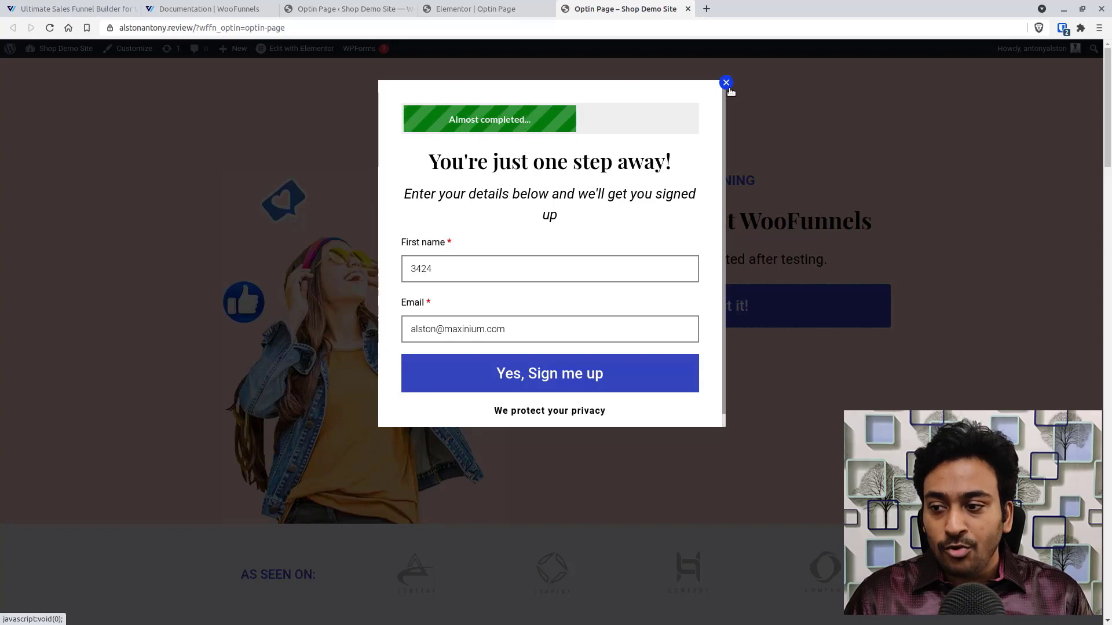
Close and reopen the signup popup, then go to the Elementor | Optin Page tab
{"action": "left_click", "coordinate": [729, 85]}
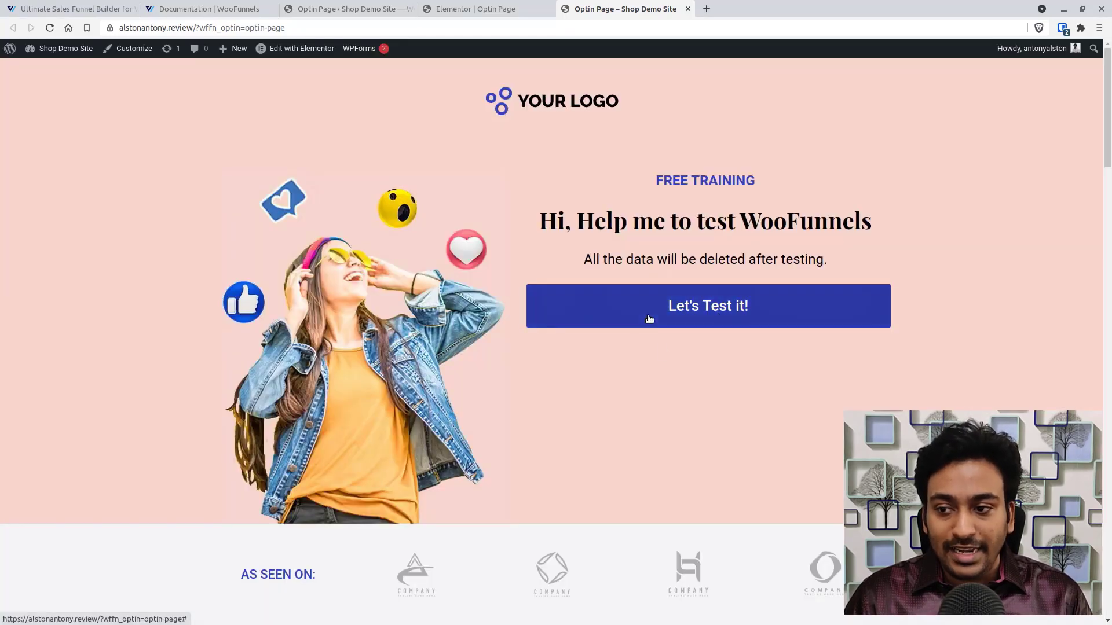
{"action": "left_click", "coordinate": [651, 323]}
{"action": "left_click", "coordinate": [512, 7]}
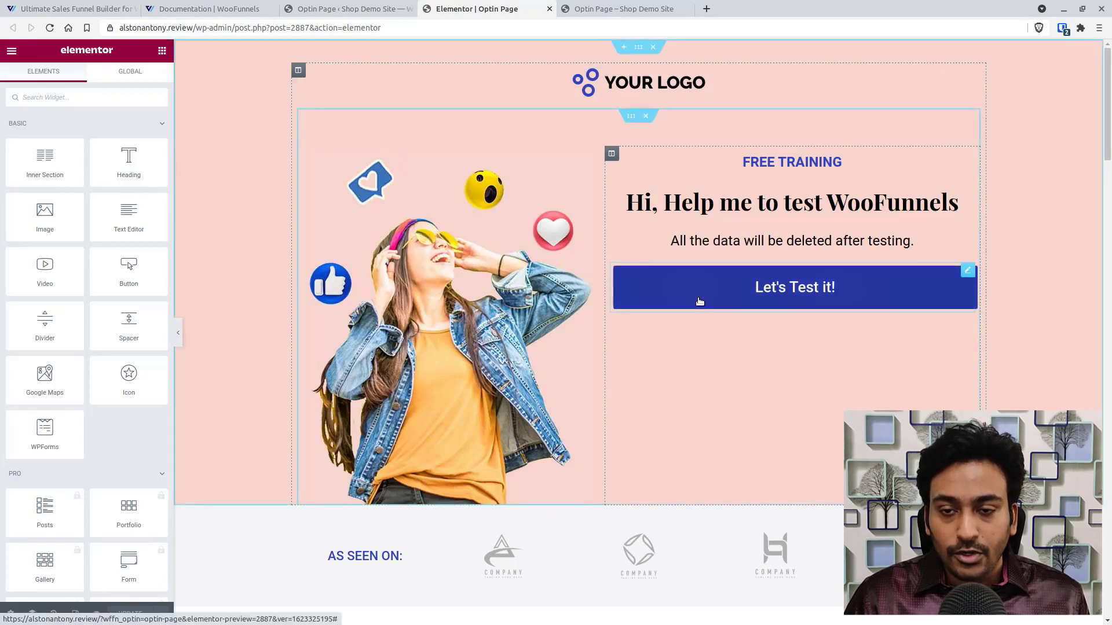
Add an Optin Form widget above the "Let's Test it!" button
{"action": "left_click", "coordinate": [700, 301]}
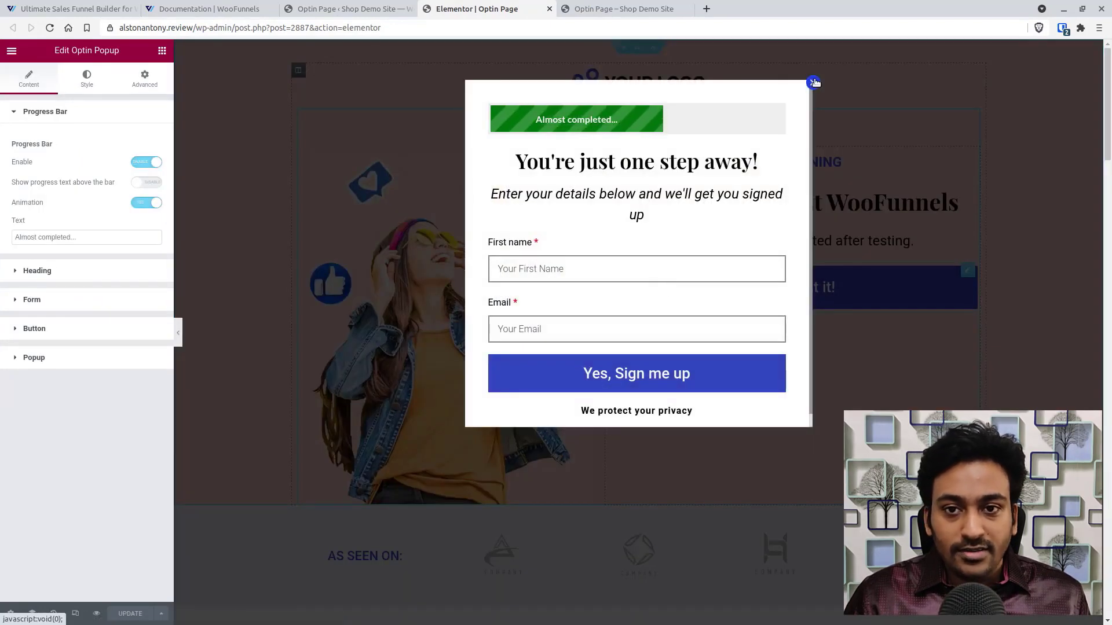
{"action": "key", "text": "Escape"}
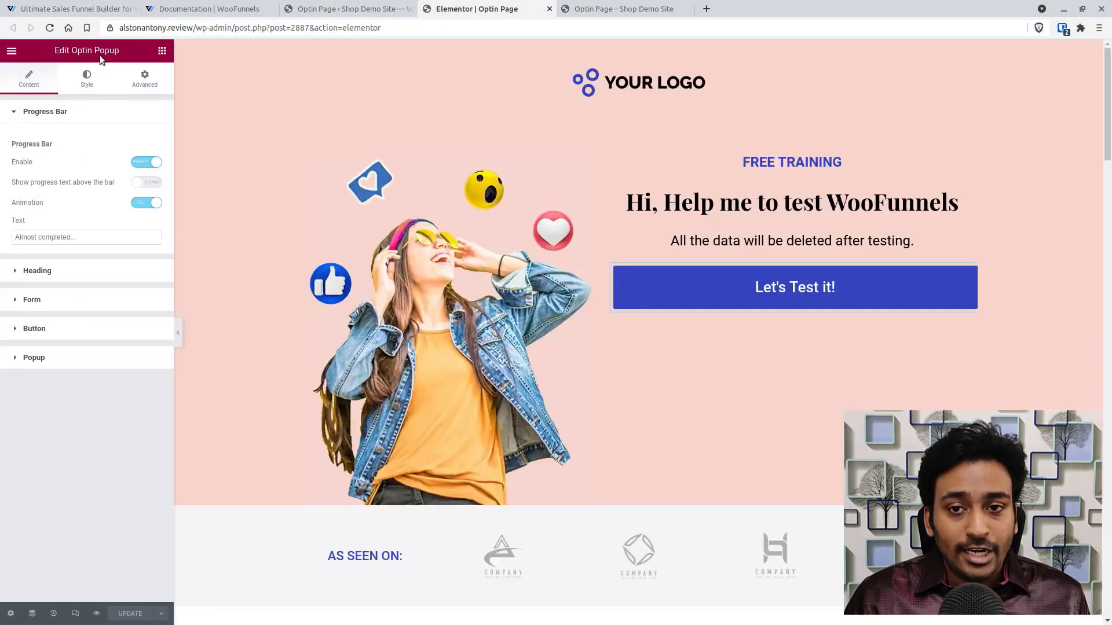
{"action": "left_click", "coordinate": [162, 51]}
{"action": "left_click_drag", "start_coordinate": [168, 174], "coordinate": [161, 390]}
{"action": "scroll", "coordinate": [160, 390], "scroll_direction": "down", "scroll_amount": 15}
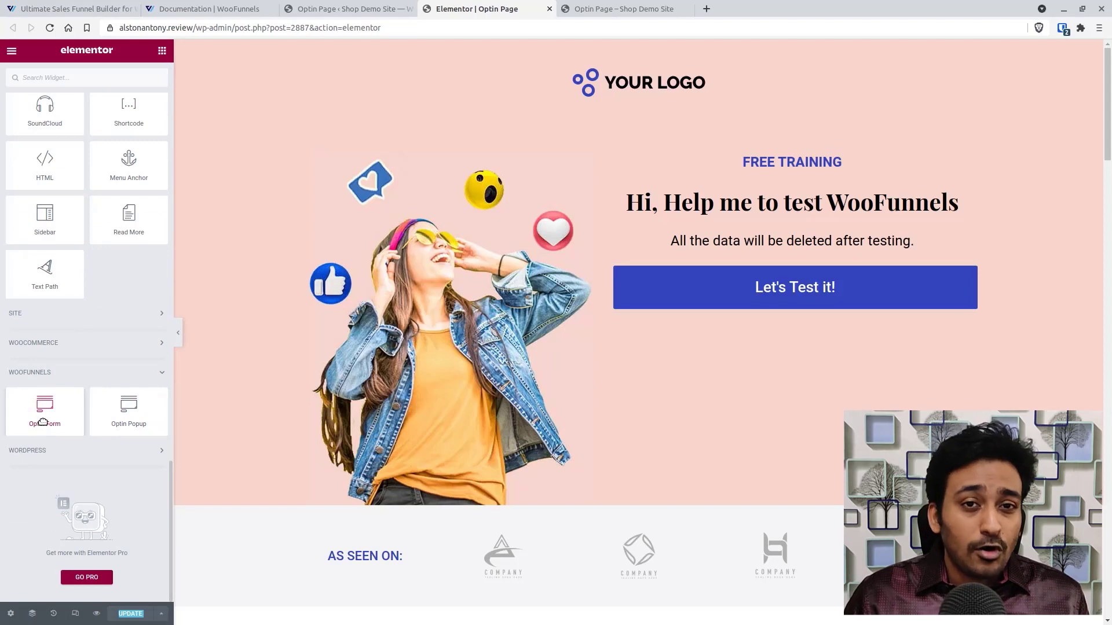
{"action": "left_click_drag", "start_coordinate": [43, 422], "coordinate": [795, 266]}
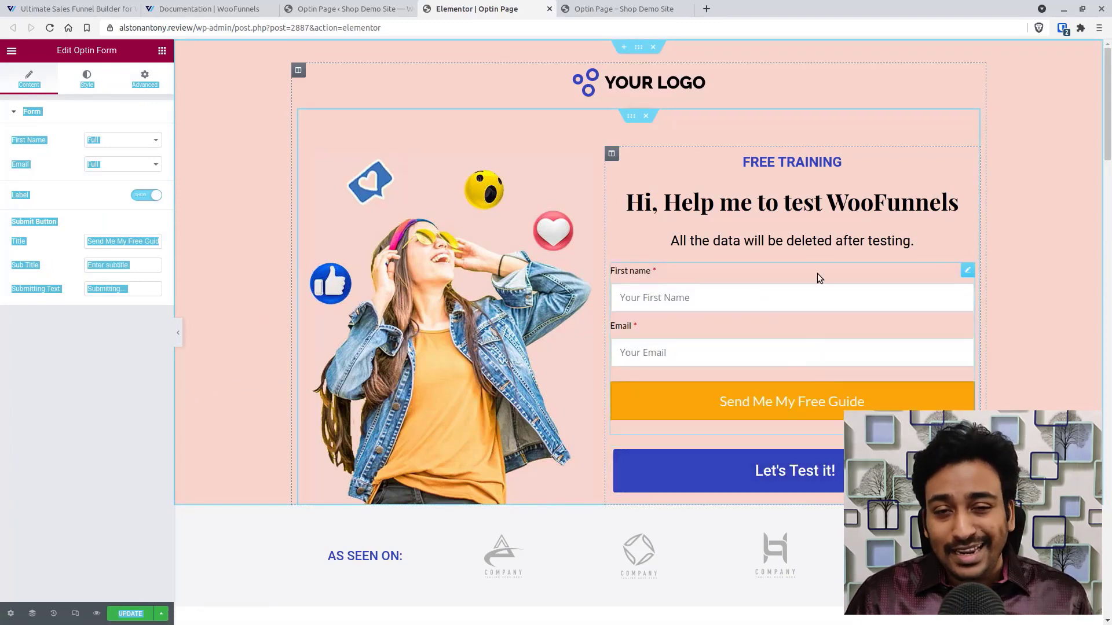
{"action": "left_click", "coordinate": [820, 279]}
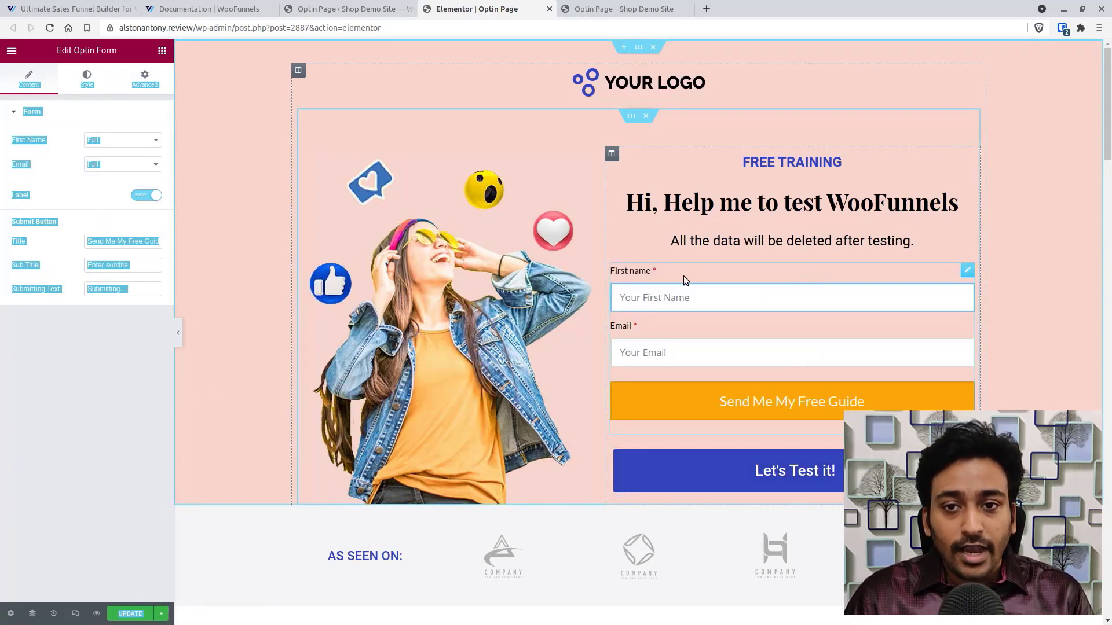
{"action": "left_click", "coordinate": [94, 358]}
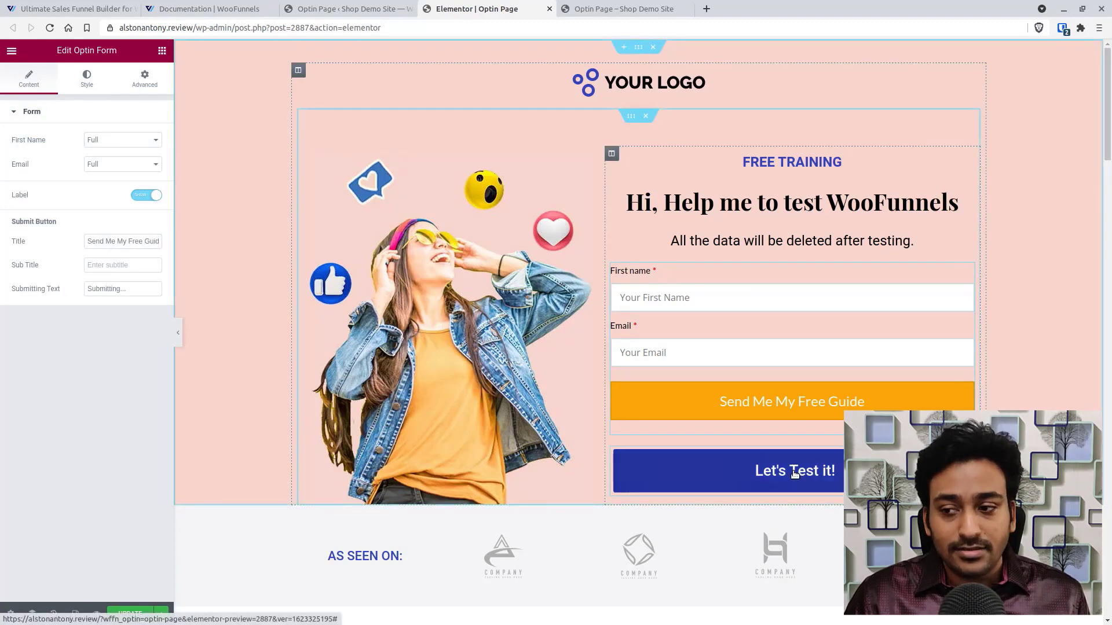
Delete the added Optin Form and close the editor without saving, plus the preview tab
{"action": "right_click", "coordinate": [770, 281]}
{"action": "left_click", "coordinate": [784, 443]}
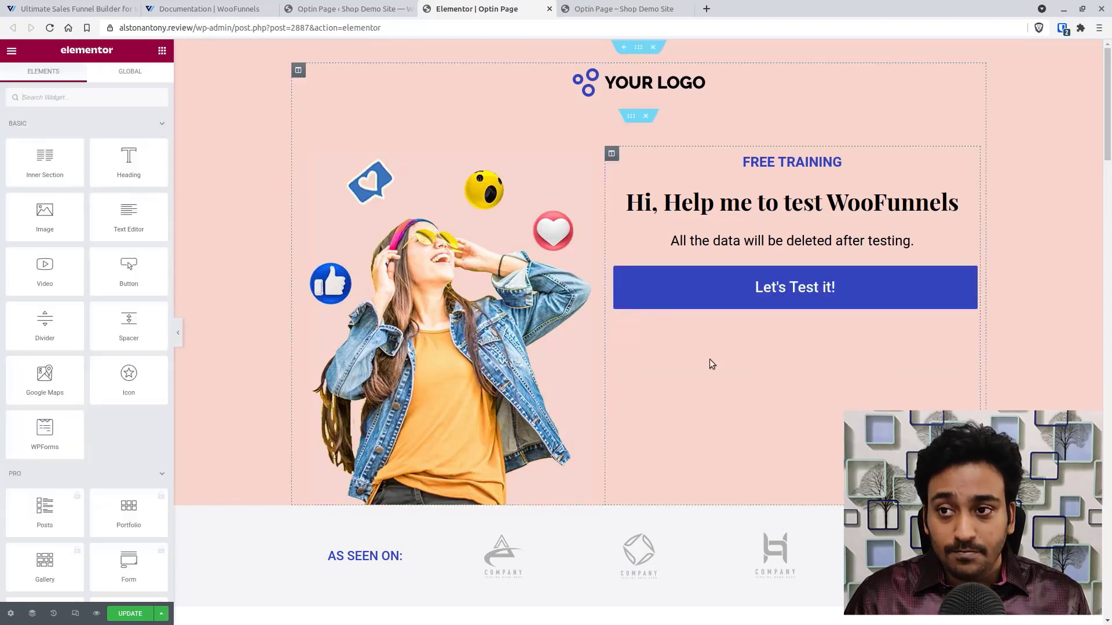
{"action": "left_click", "coordinate": [547, 10]}
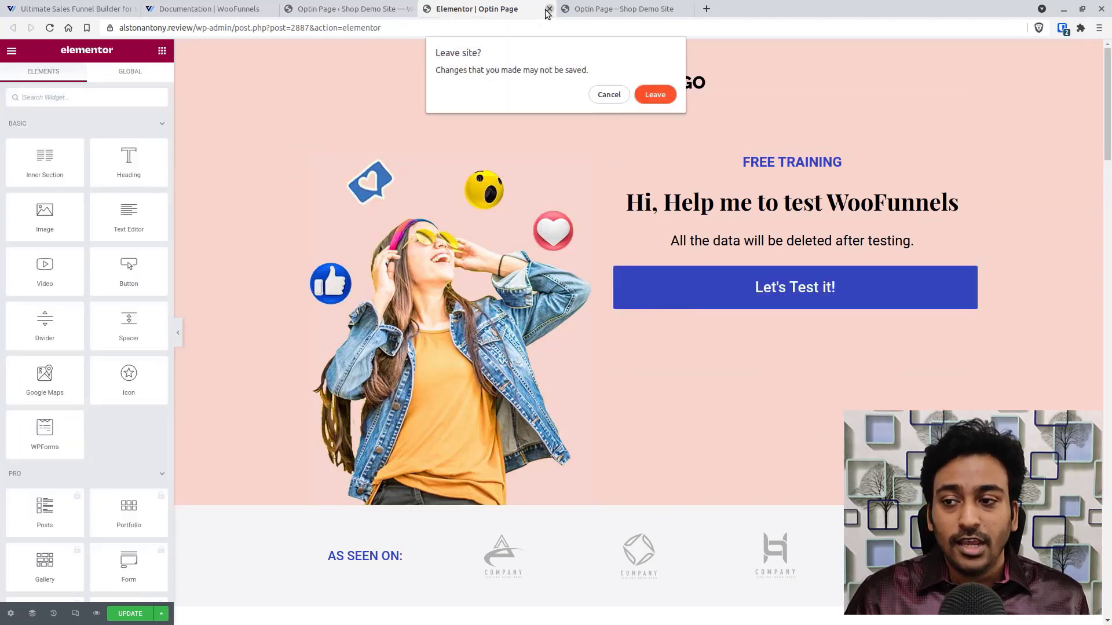
{"action": "left_click", "coordinate": [655, 95]}
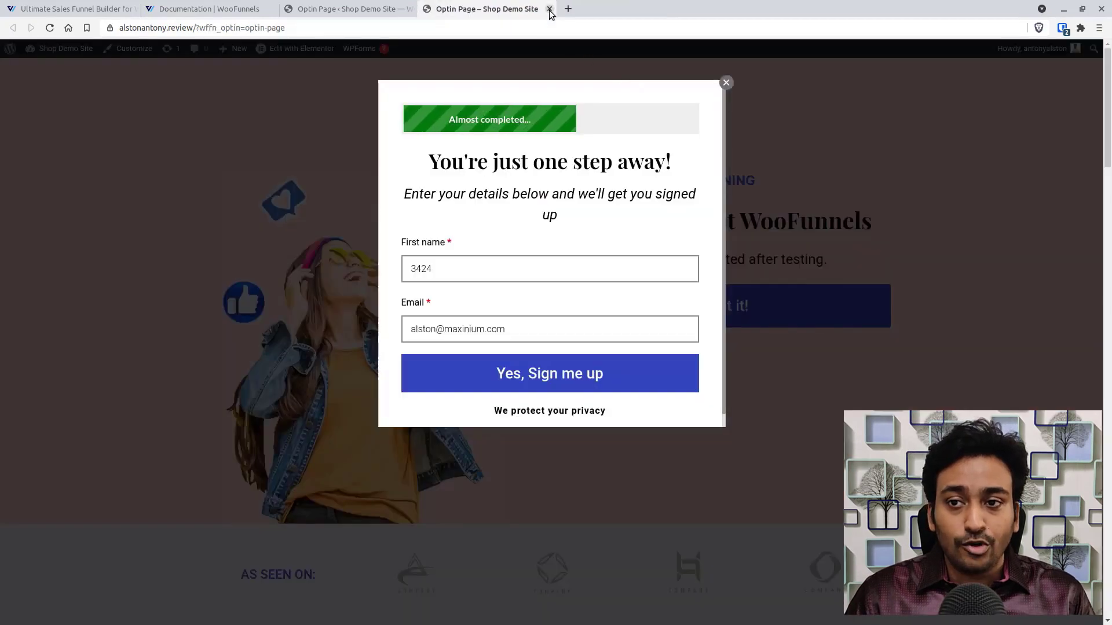
{"action": "left_click", "coordinate": [549, 9]}
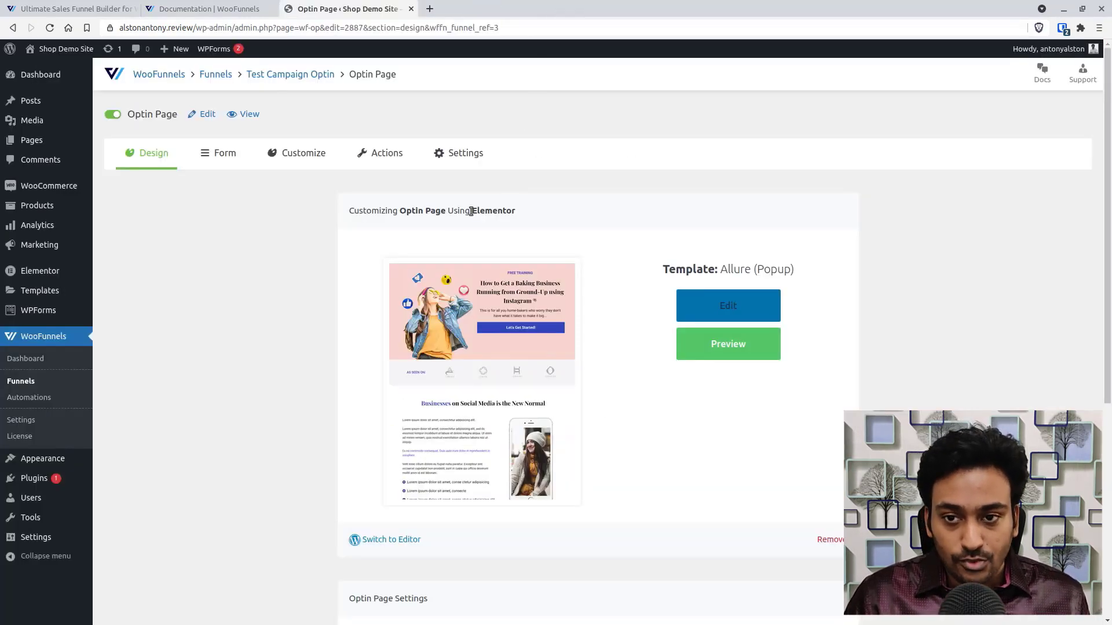
Inspect the optin form's fields and Add New Field types without adding one, then view Customize
{"action": "left_click", "coordinate": [209, 168]}
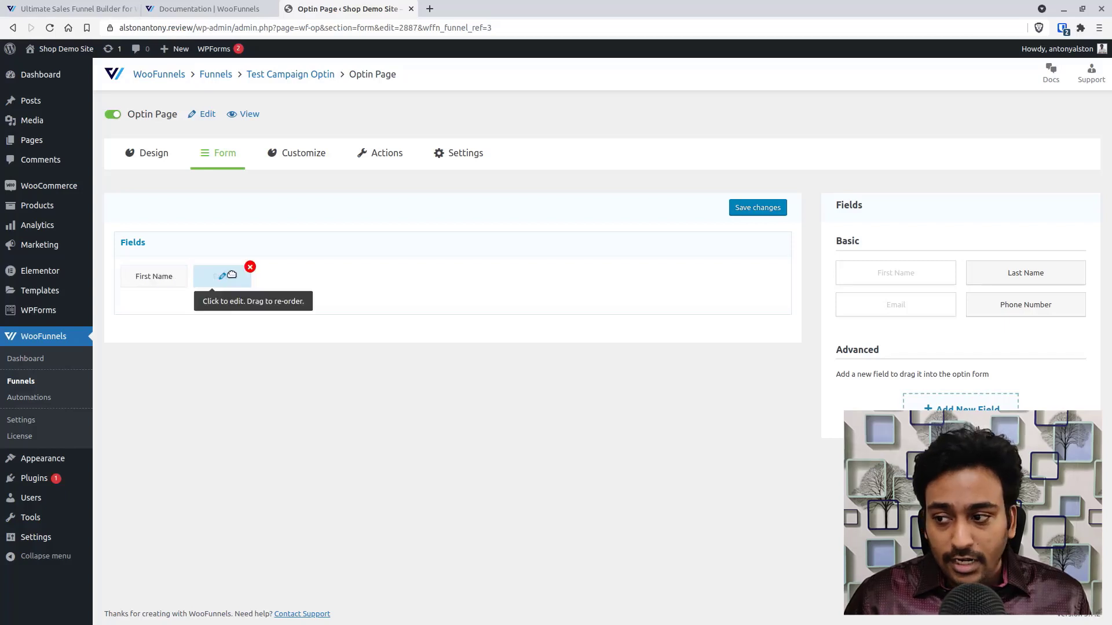
{"action": "left_click_drag", "start_coordinate": [330, 302], "coordinate": [333, 300]}
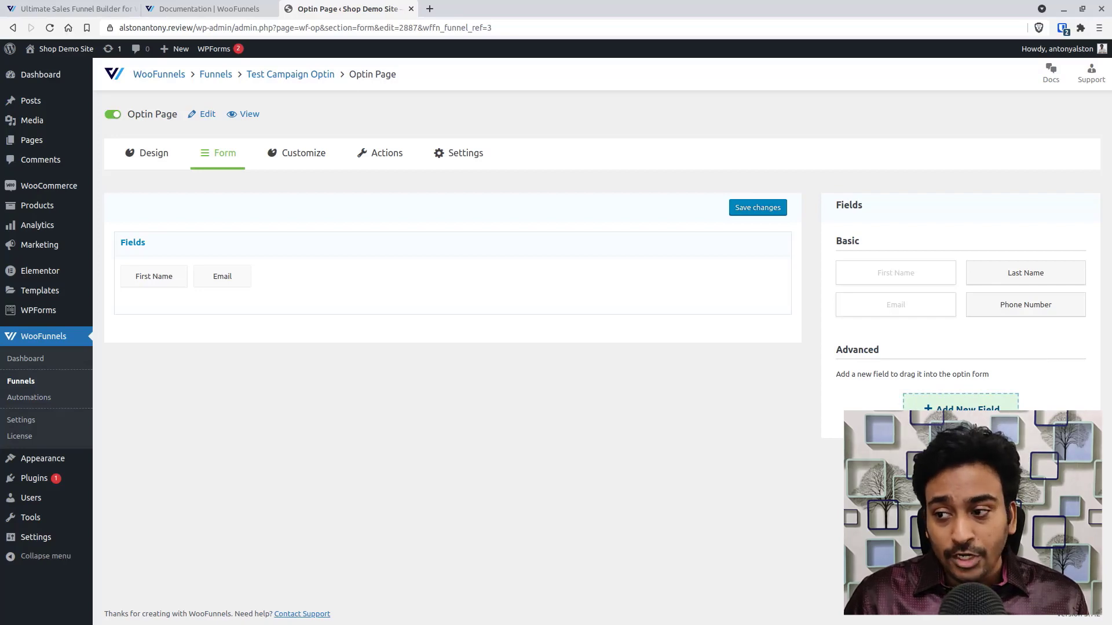
{"action": "left_click", "coordinate": [960, 408]}
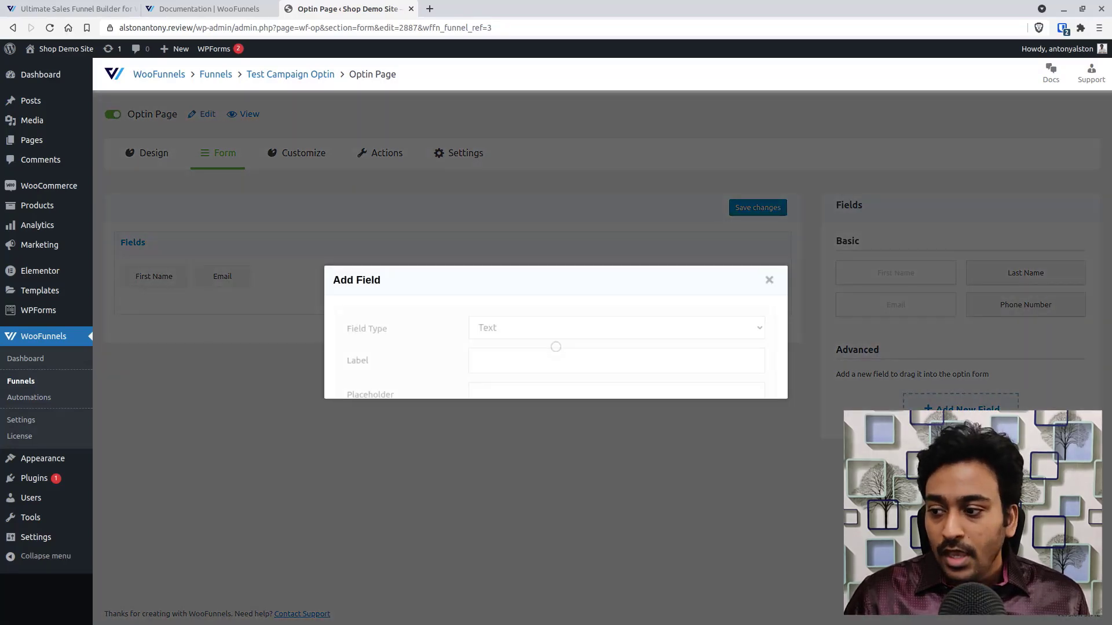
{"action": "left_click", "coordinate": [493, 263]}
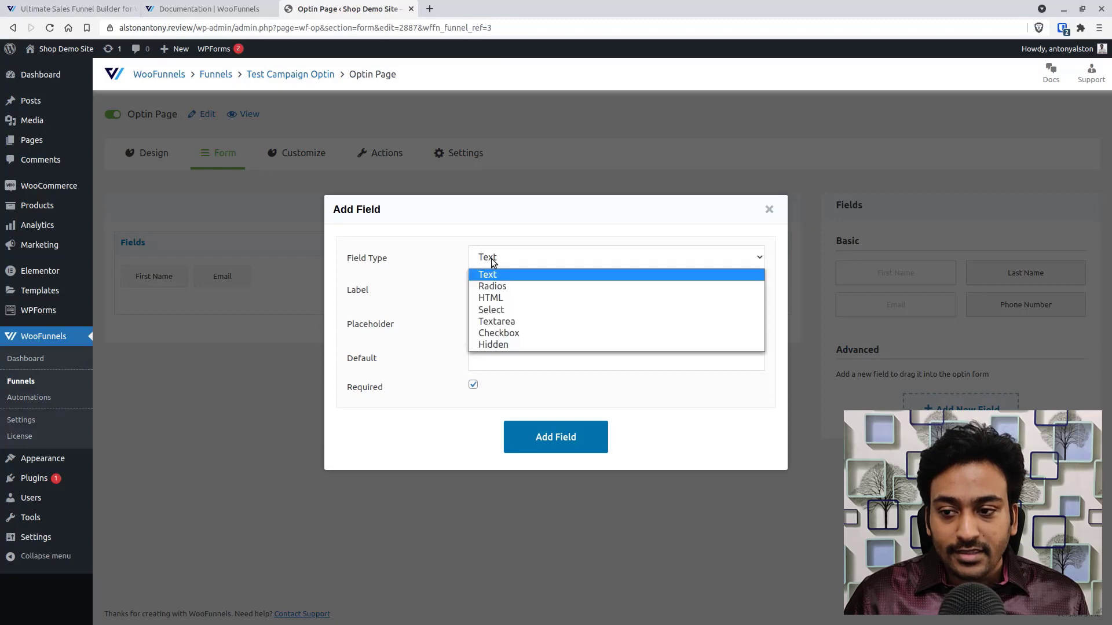
{"action": "left_click", "coordinate": [467, 260]}
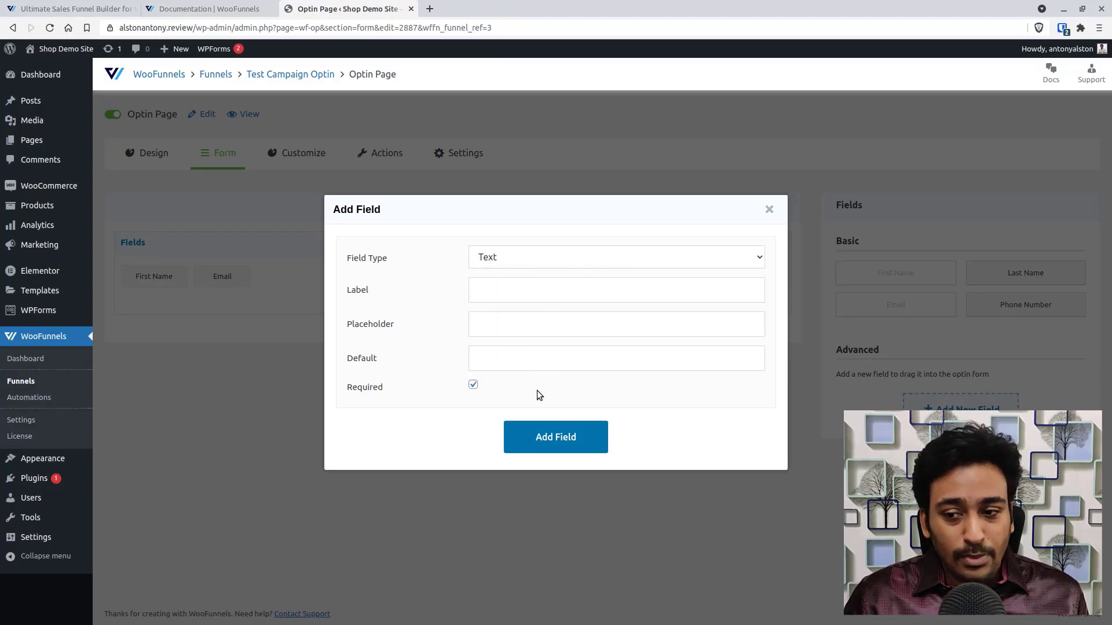
{"action": "left_click", "coordinate": [769, 209]}
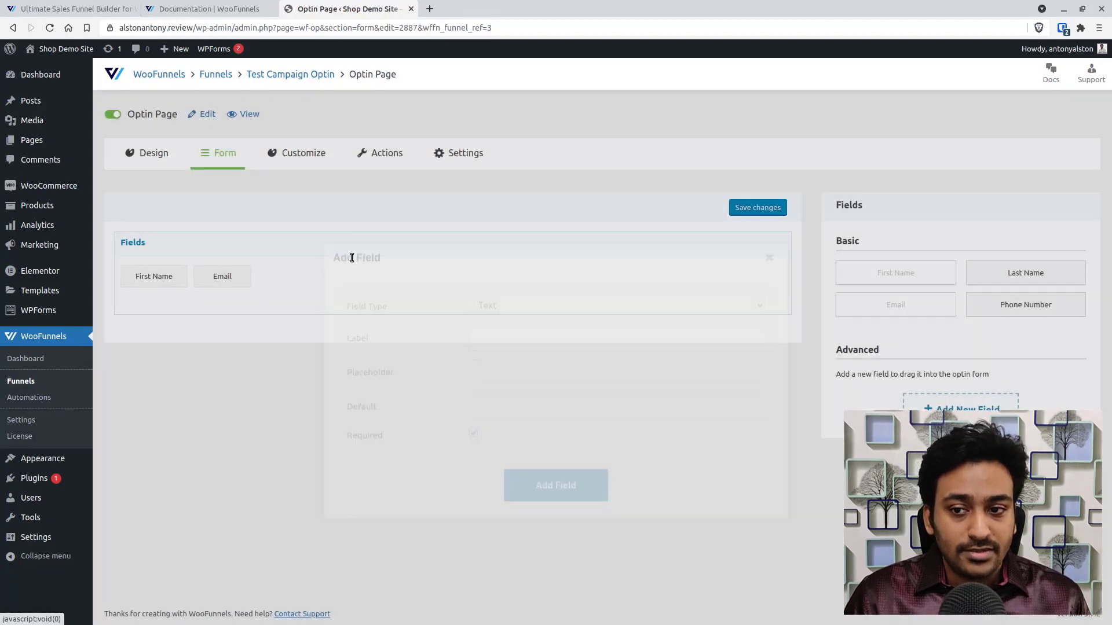
{"action": "left_click", "coordinate": [317, 161]}
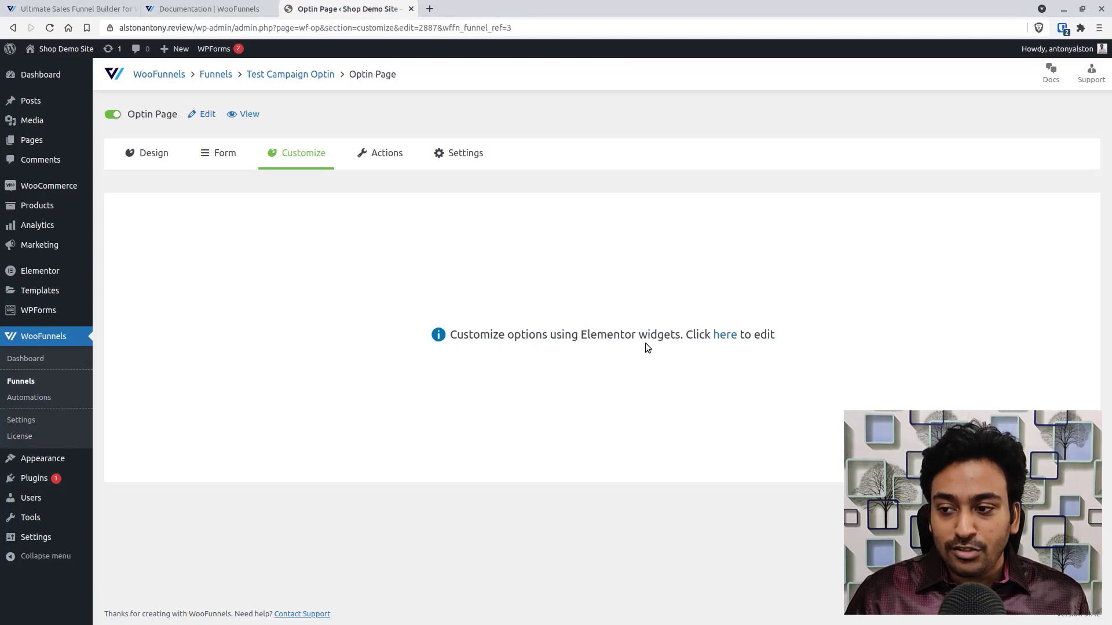
Open and close the Customize link's Elementor editor, then view the Actions tab
{"action": "left_click", "coordinate": [722, 338]}
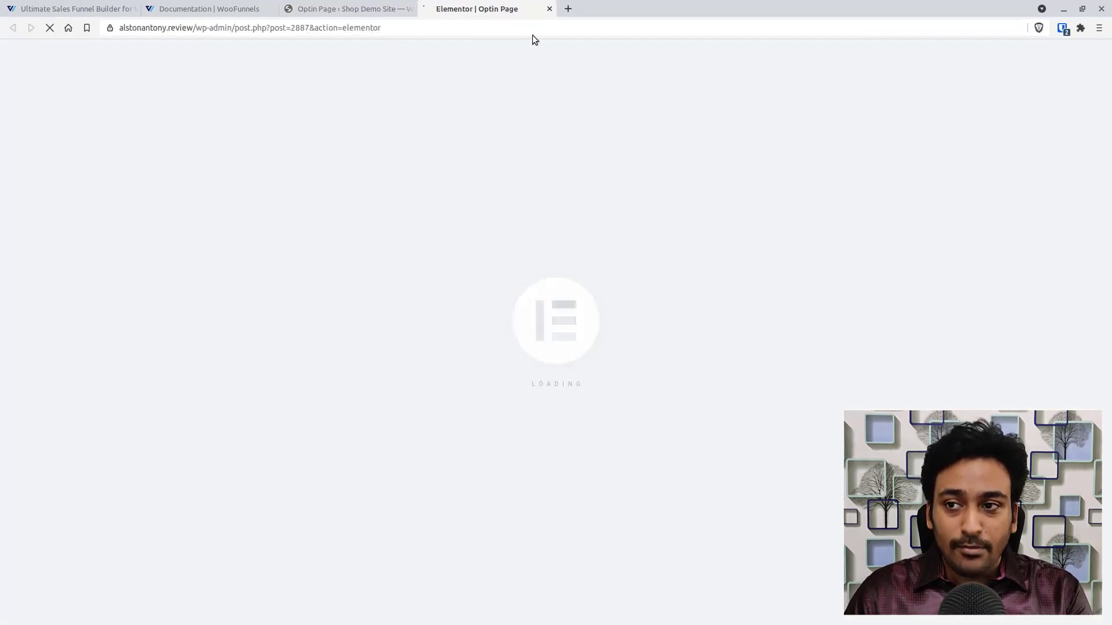
{"action": "left_click", "coordinate": [549, 9]}
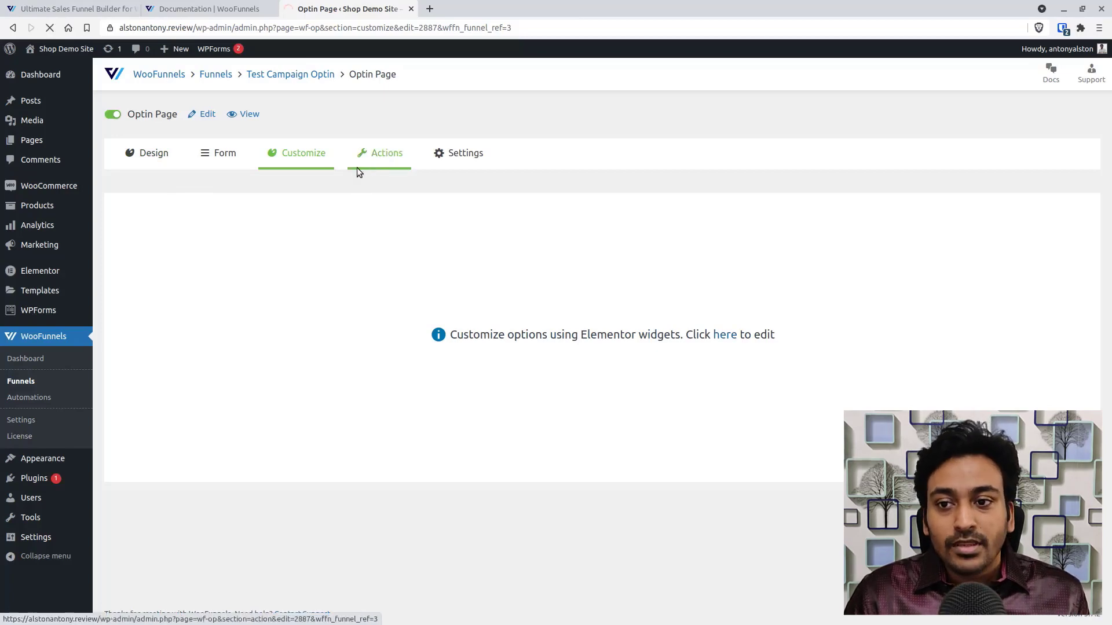
{"action": "left_click", "coordinate": [372, 168]}
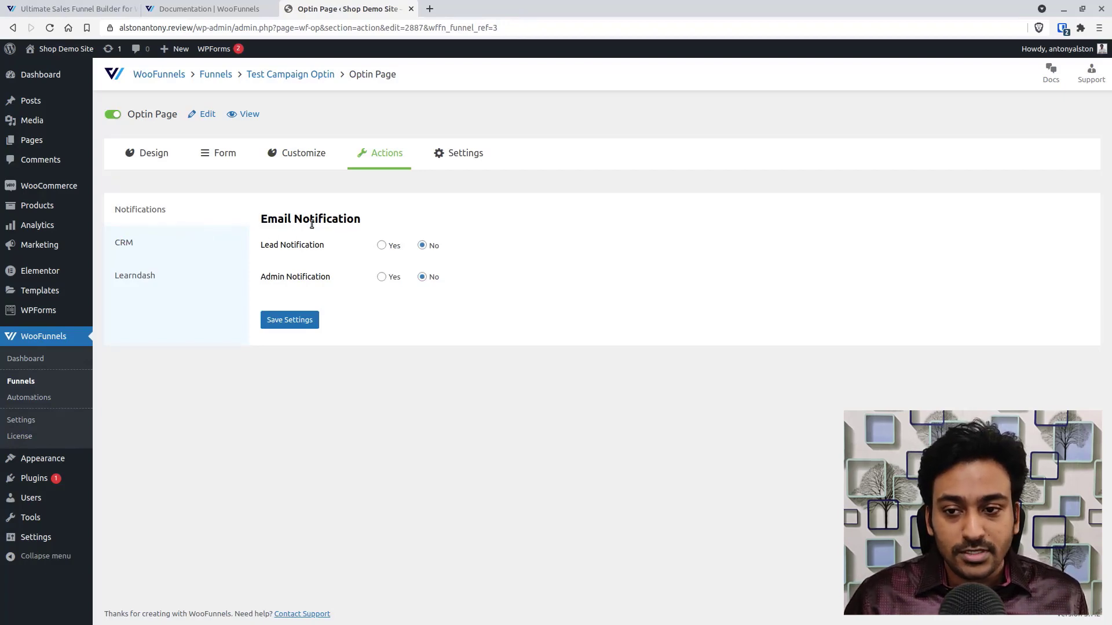
Enable the lead notification email and switch its Body editor from HTML to Visual
{"action": "left_click", "coordinate": [381, 246]}
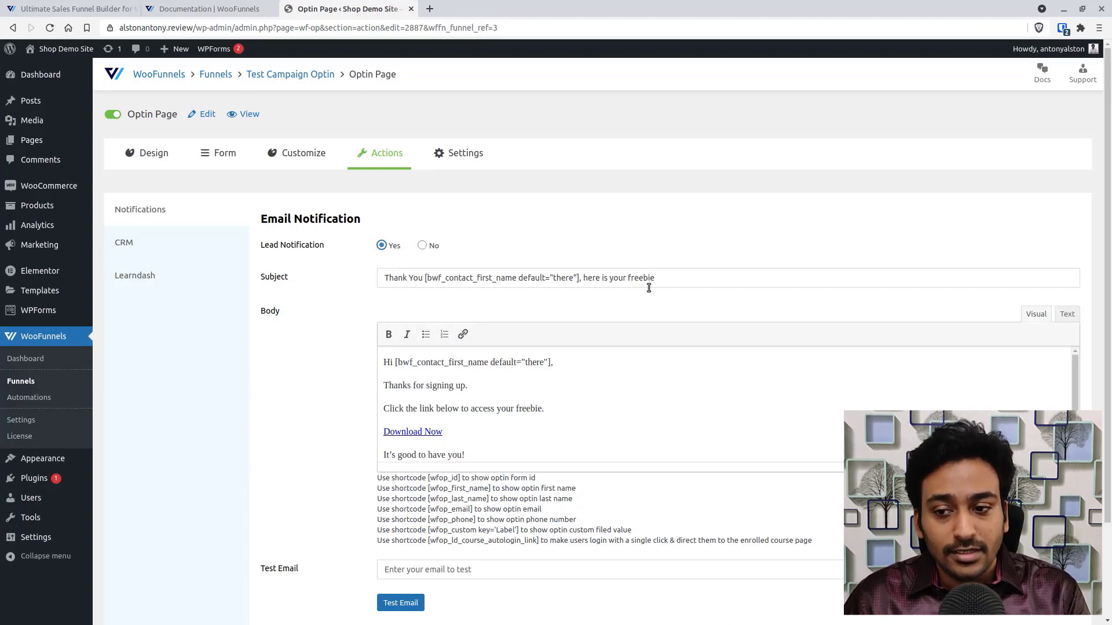
{"action": "scroll", "coordinate": [608, 295], "scroll_direction": "down", "scroll_amount": 2}
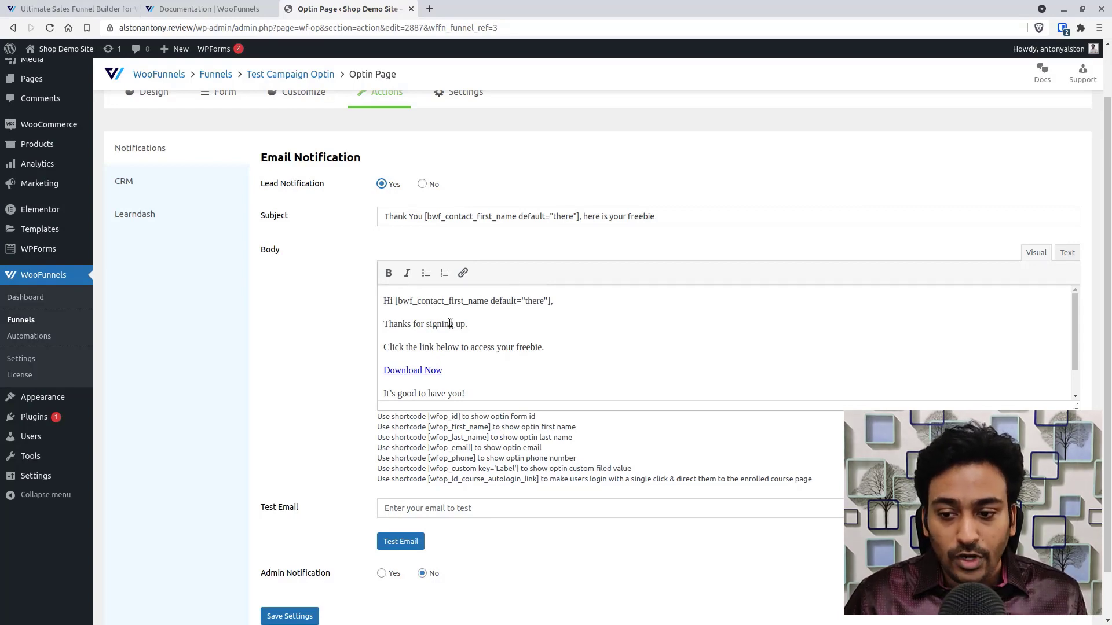
{"action": "left_click", "coordinate": [1069, 253]}
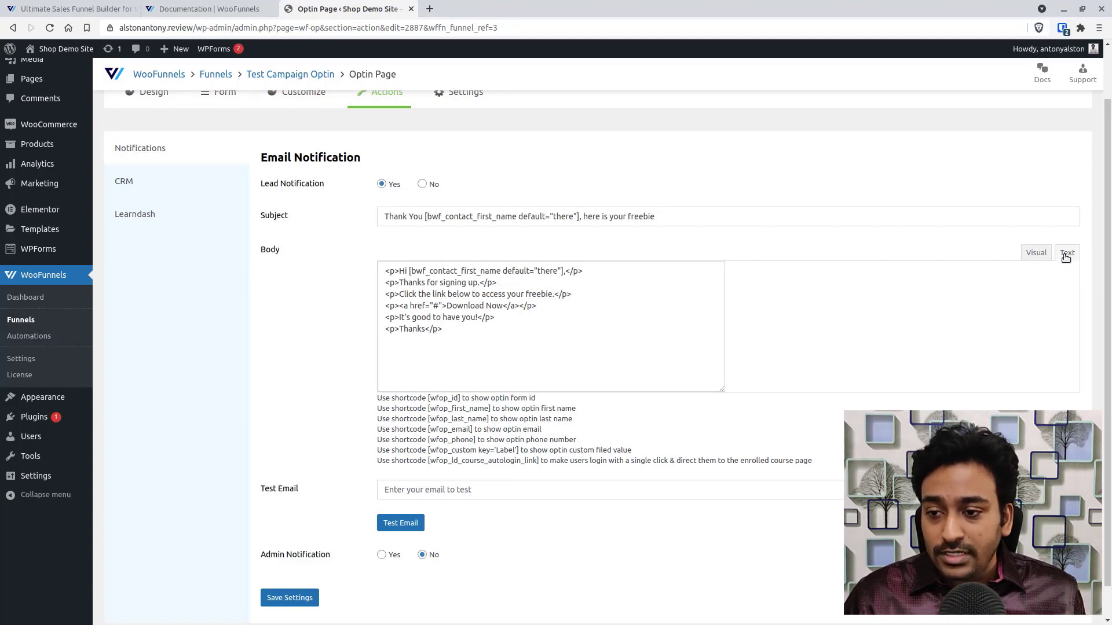
{"action": "left_click_drag", "start_coordinate": [482, 328], "coordinate": [383, 265]}
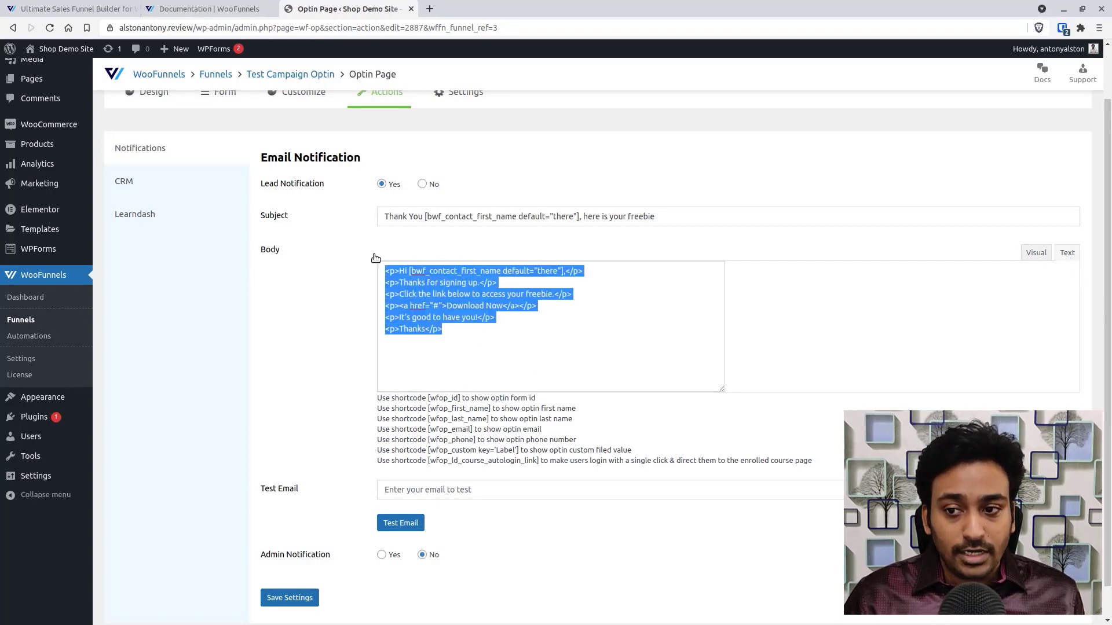
{"action": "left_click", "coordinate": [1036, 253]}
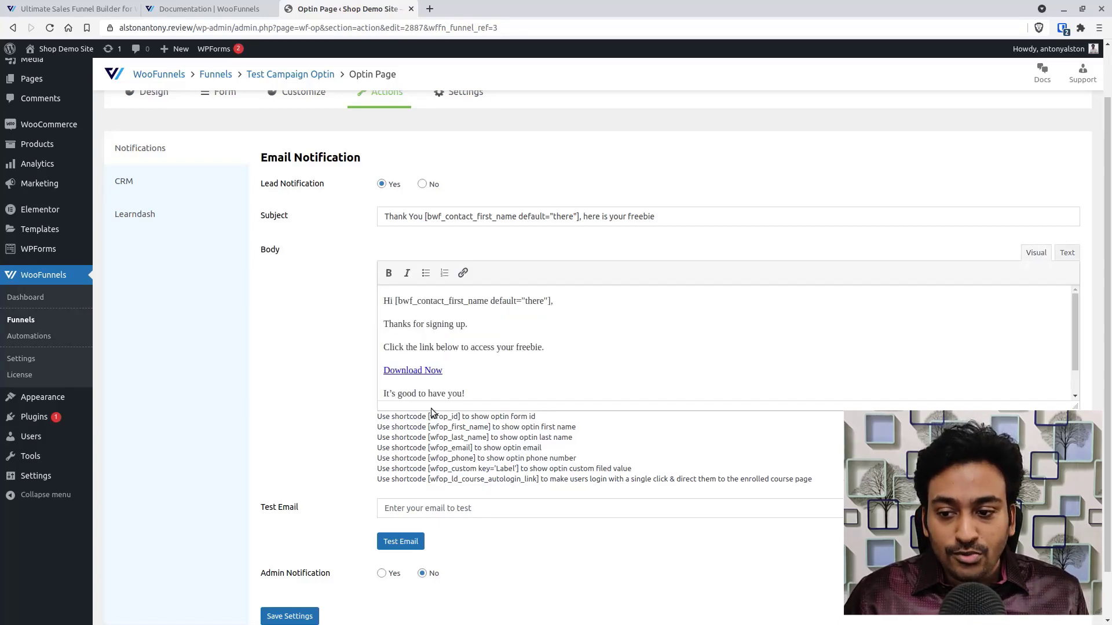
Set Admin Notification to Yes, save the settings, and view the CRM integration section
{"action": "scroll", "coordinate": [507, 476], "scroll_direction": "down", "scroll_amount": 2}
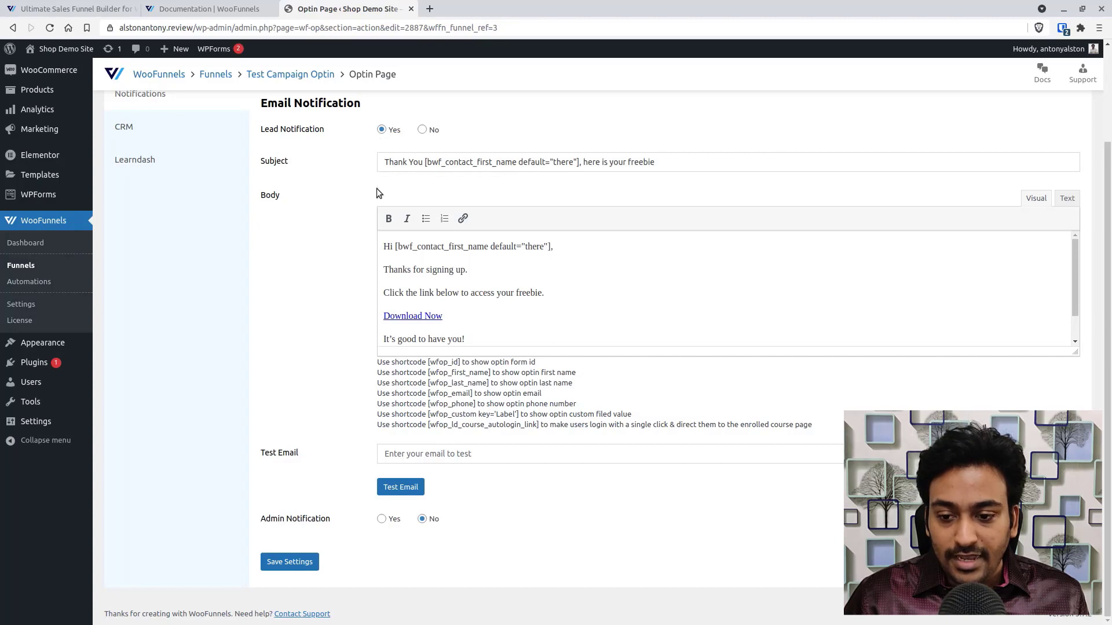
{"action": "left_click", "coordinate": [382, 520]}
{"action": "scroll", "coordinate": [512, 502], "scroll_direction": "down", "scroll_amount": 1}
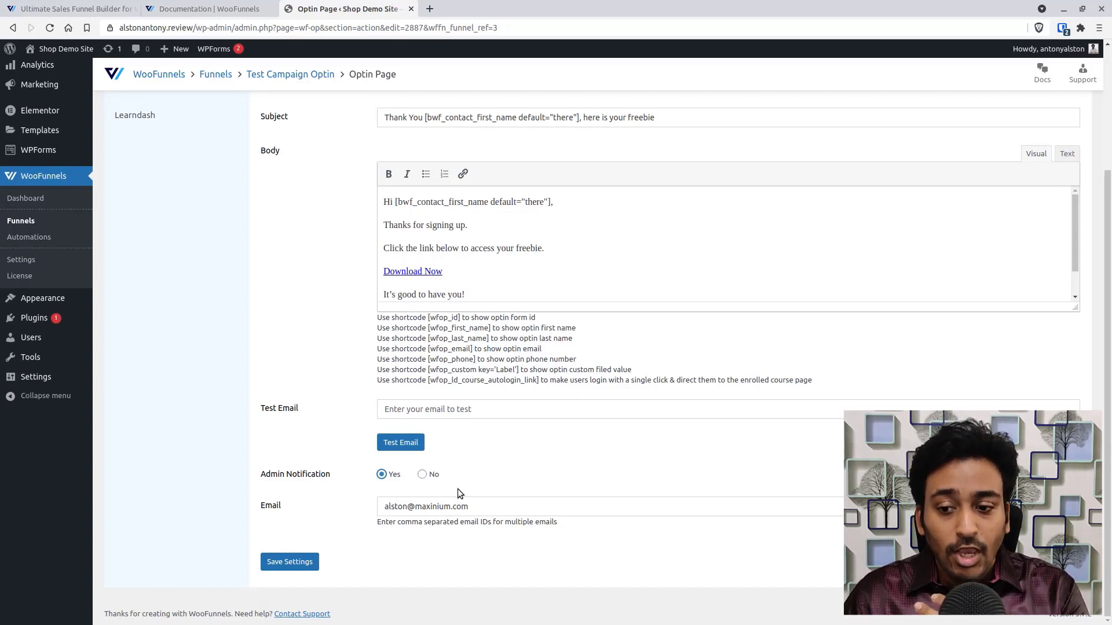
{"action": "left_click", "coordinate": [295, 564]}
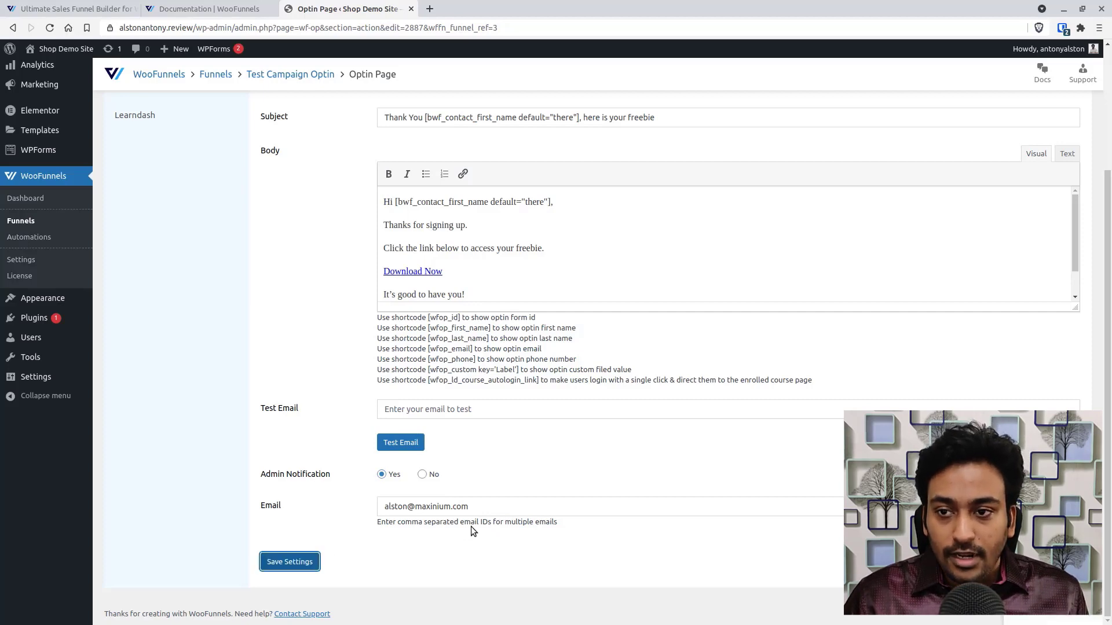
{"action": "left_click", "coordinate": [149, 250]}
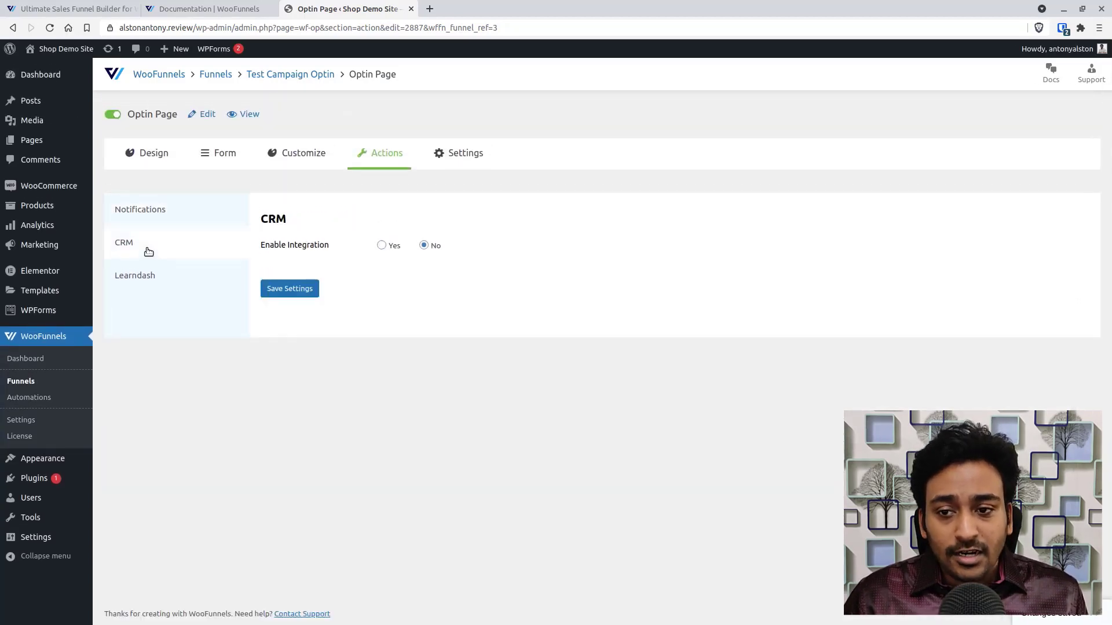
Enable CRM integration and try the Raw HTML and ActiveCampaign services
{"action": "left_click", "coordinate": [388, 246]}
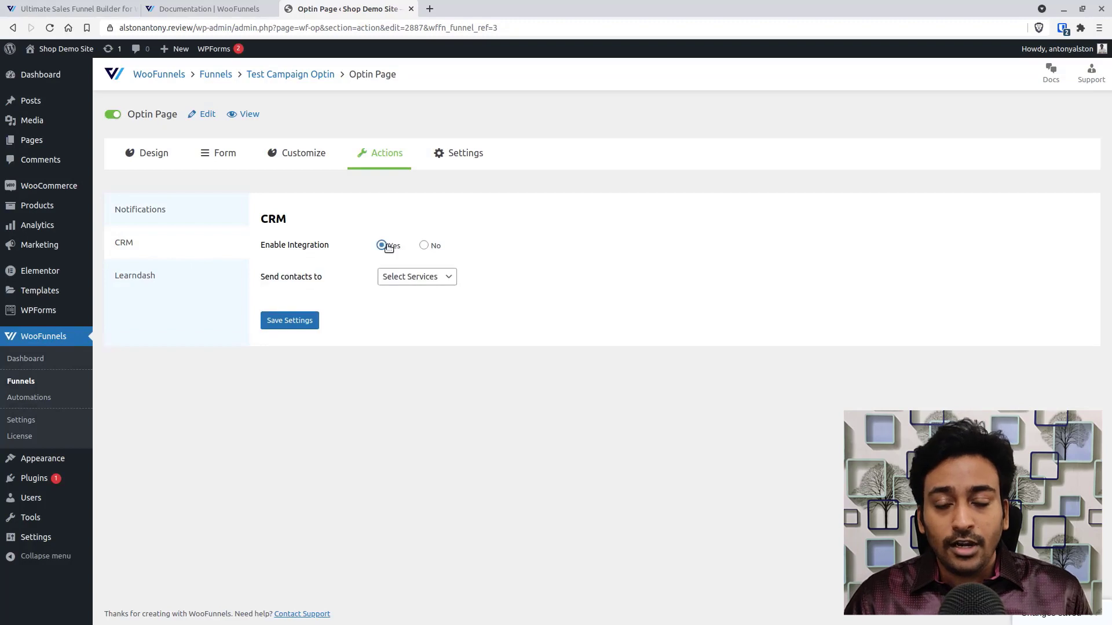
{"action": "left_click", "coordinate": [428, 281]}
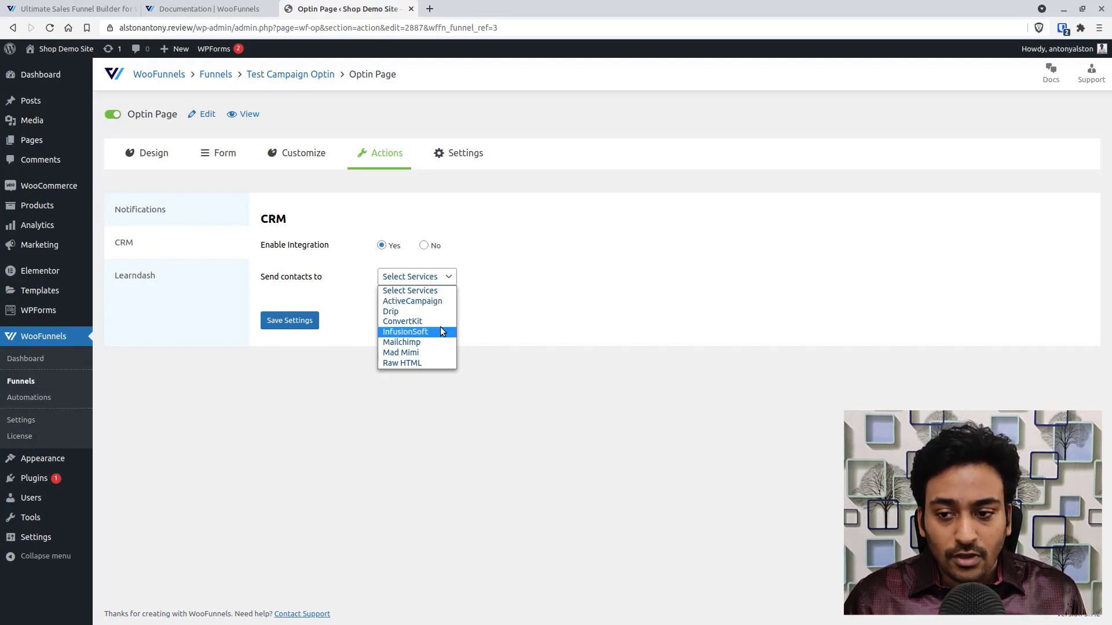
{"action": "left_click", "coordinate": [431, 363]}
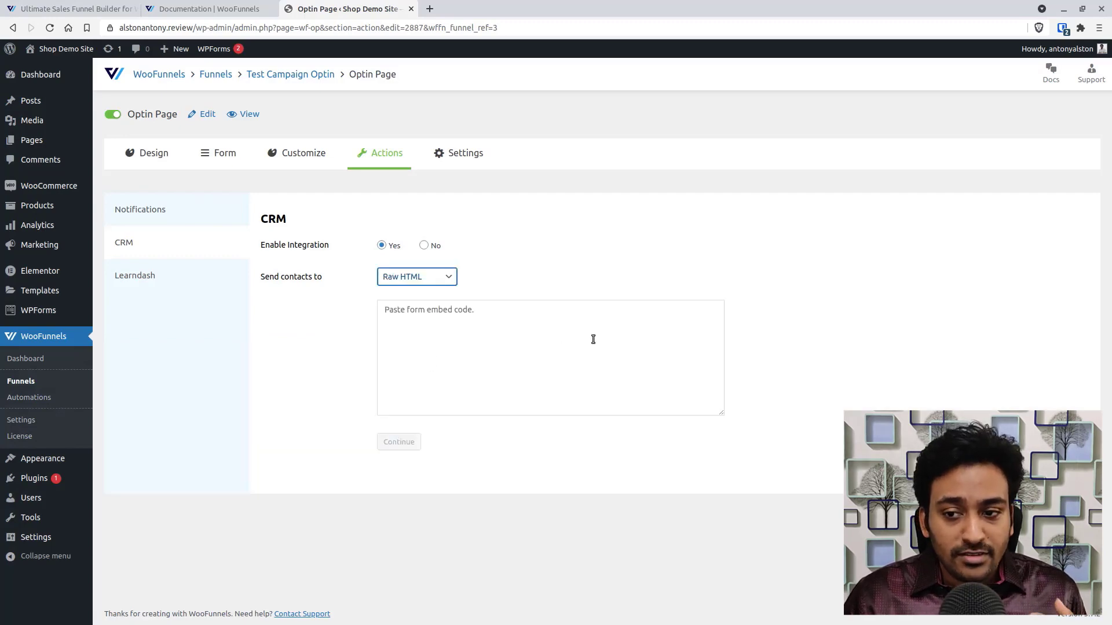
{"action": "left_click", "coordinate": [429, 279]}
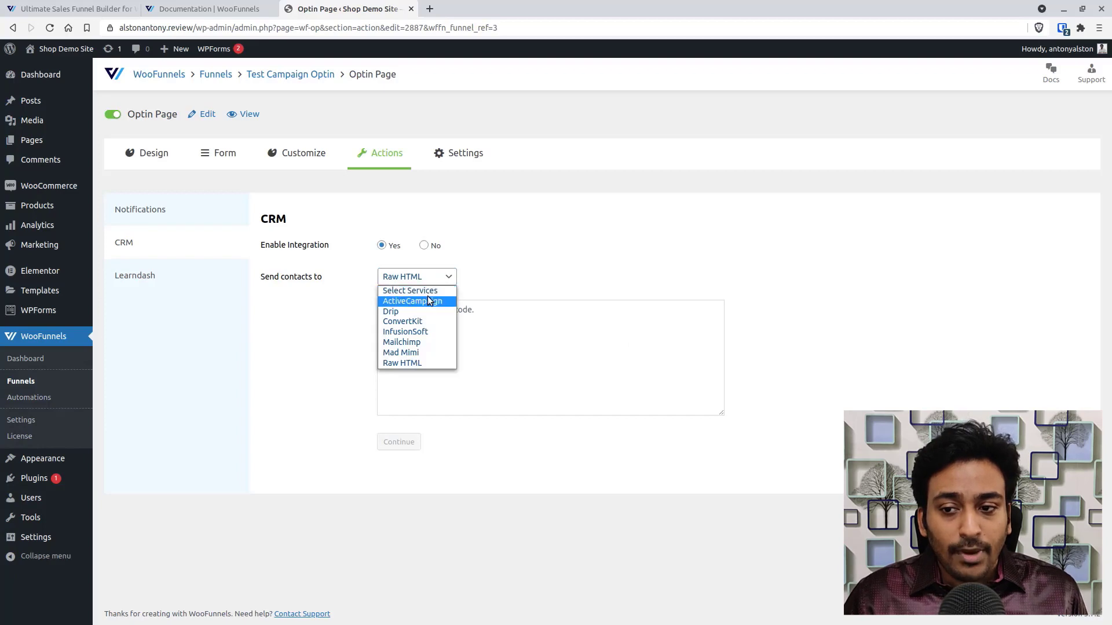
{"action": "left_click", "coordinate": [427, 298]}
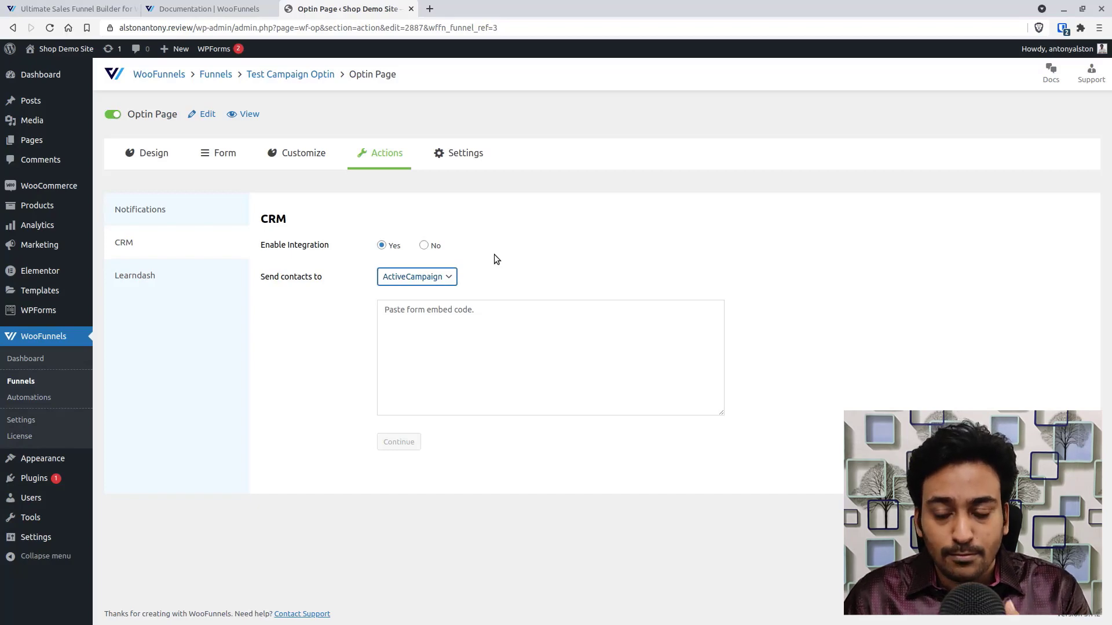
Set CRM integration back to No, view Learndash, then show the optin page's validation messages
{"action": "left_click", "coordinate": [436, 281]}
{"action": "left_click", "coordinate": [426, 249]}
{"action": "left_click", "coordinate": [424, 246]}
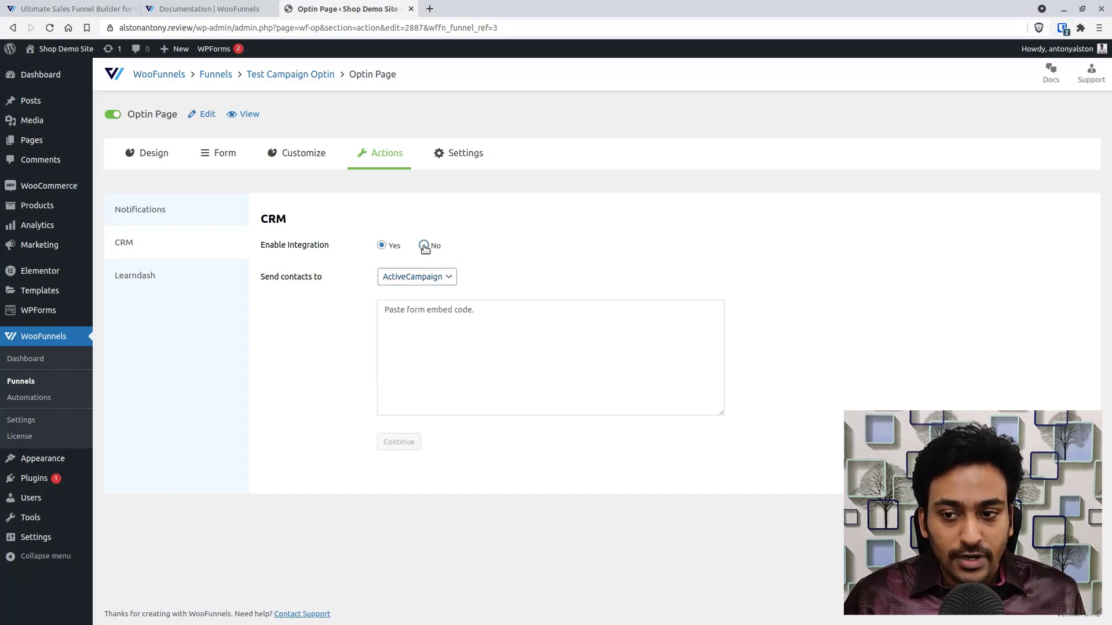
{"action": "left_click", "coordinate": [202, 277]}
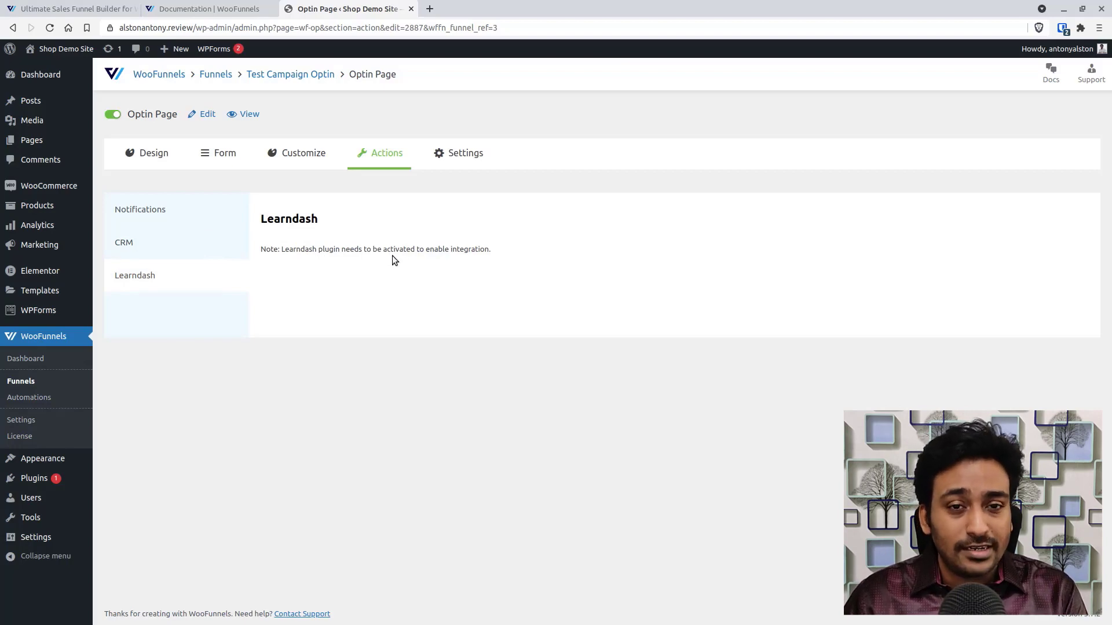
{"action": "left_click", "coordinate": [454, 168]}
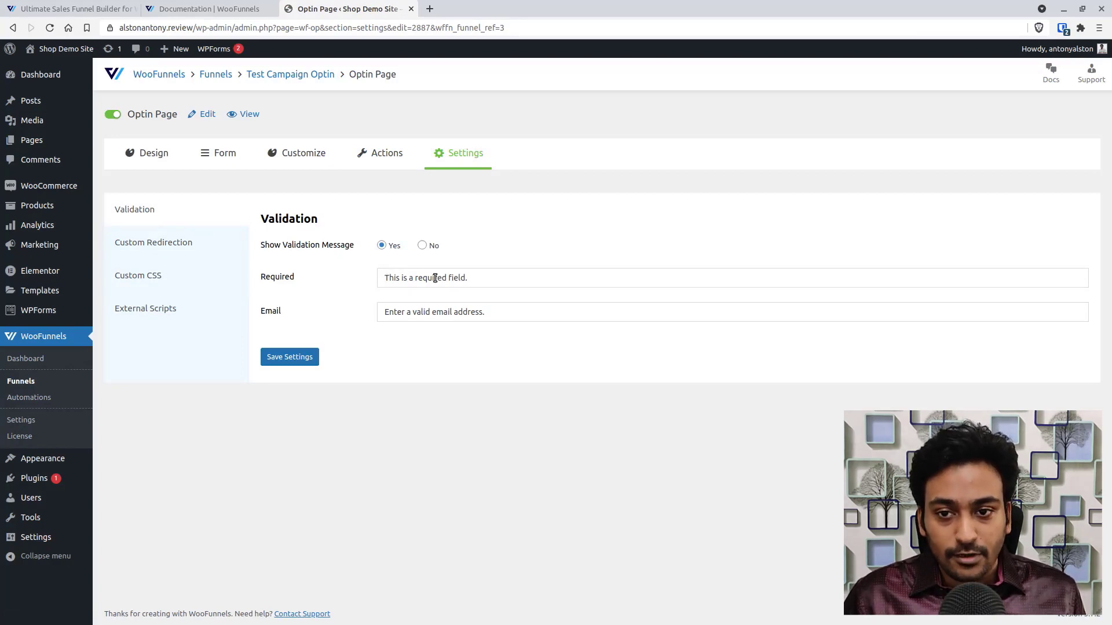
View the Custom Redirection, Custom CSS and External Scripts settings, then go back to Test Campaign Optin
{"action": "left_click", "coordinate": [133, 244]}
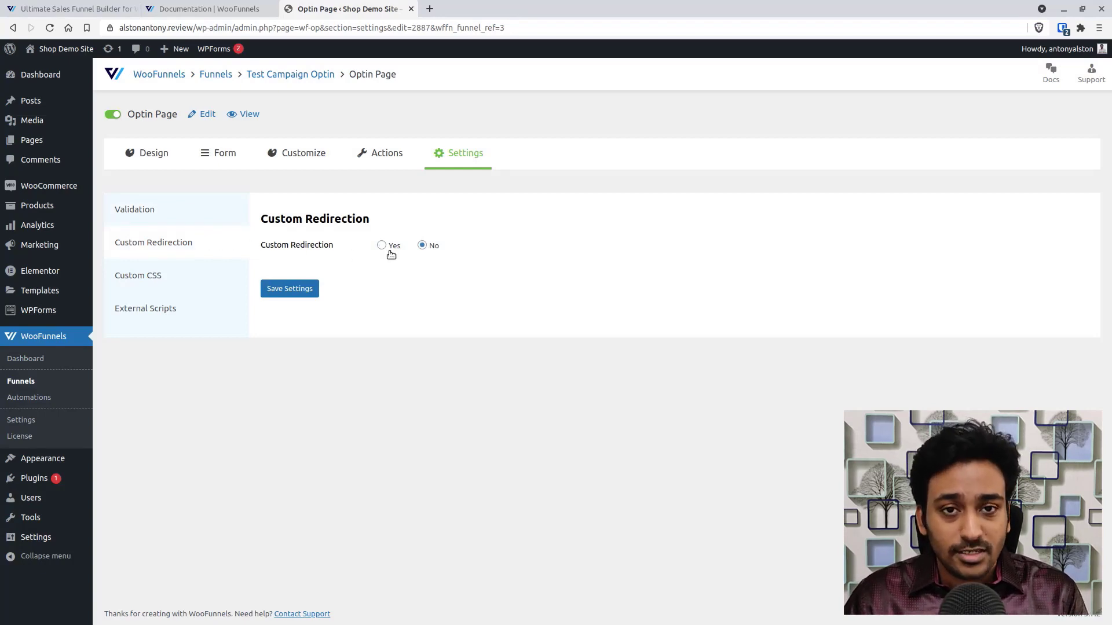
{"action": "left_click", "coordinate": [196, 278]}
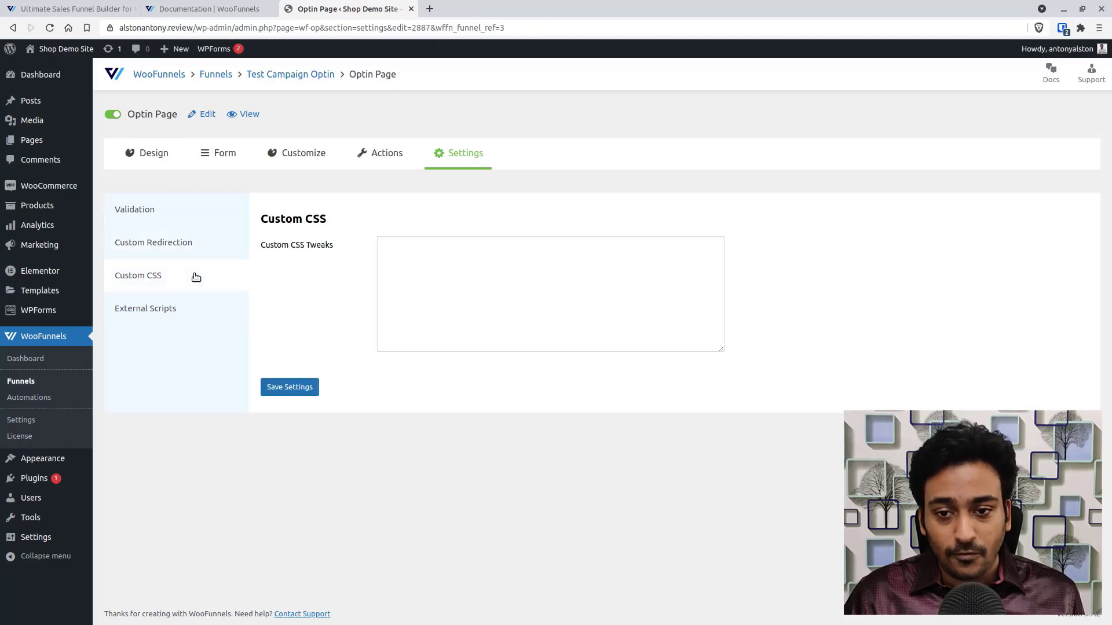
{"action": "left_click", "coordinate": [212, 306]}
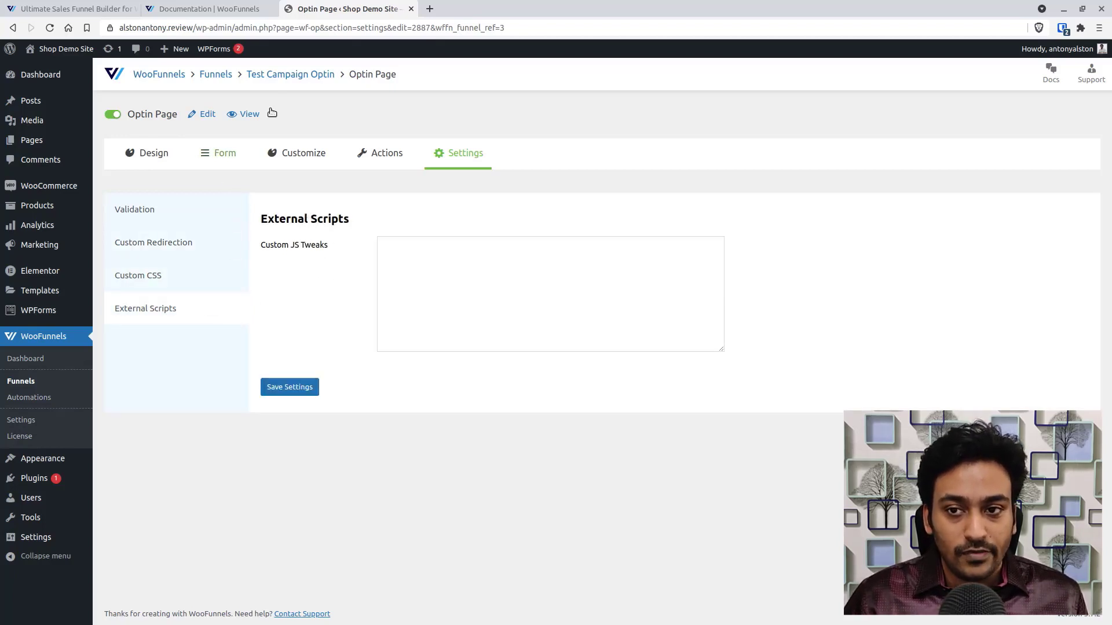
{"action": "left_click", "coordinate": [338, 79]}
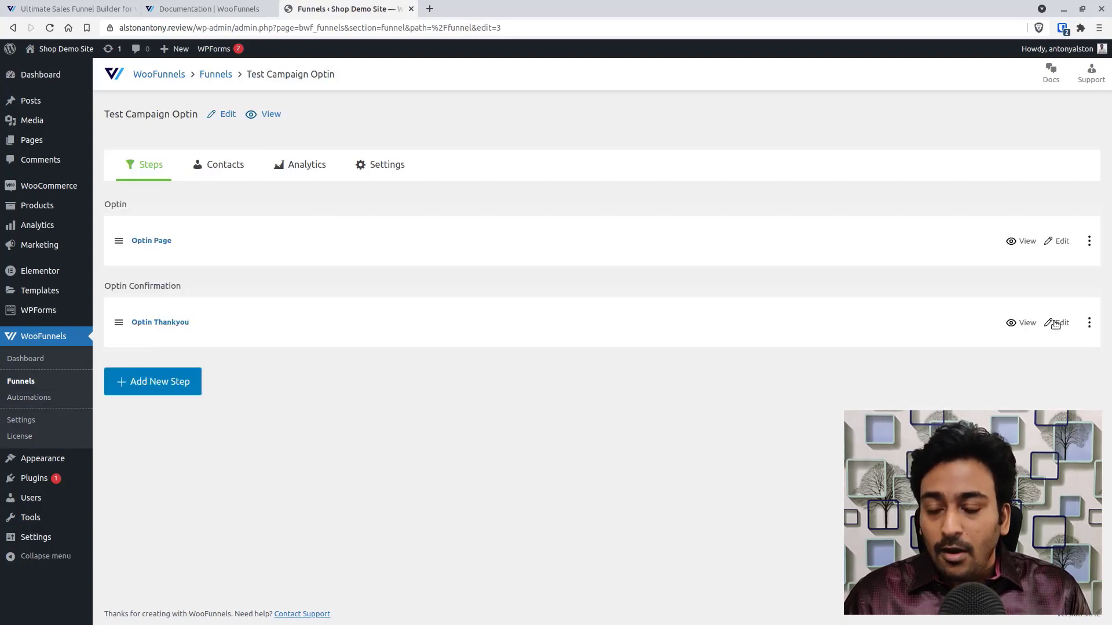
{"action": "left_click", "coordinate": [1057, 323]}
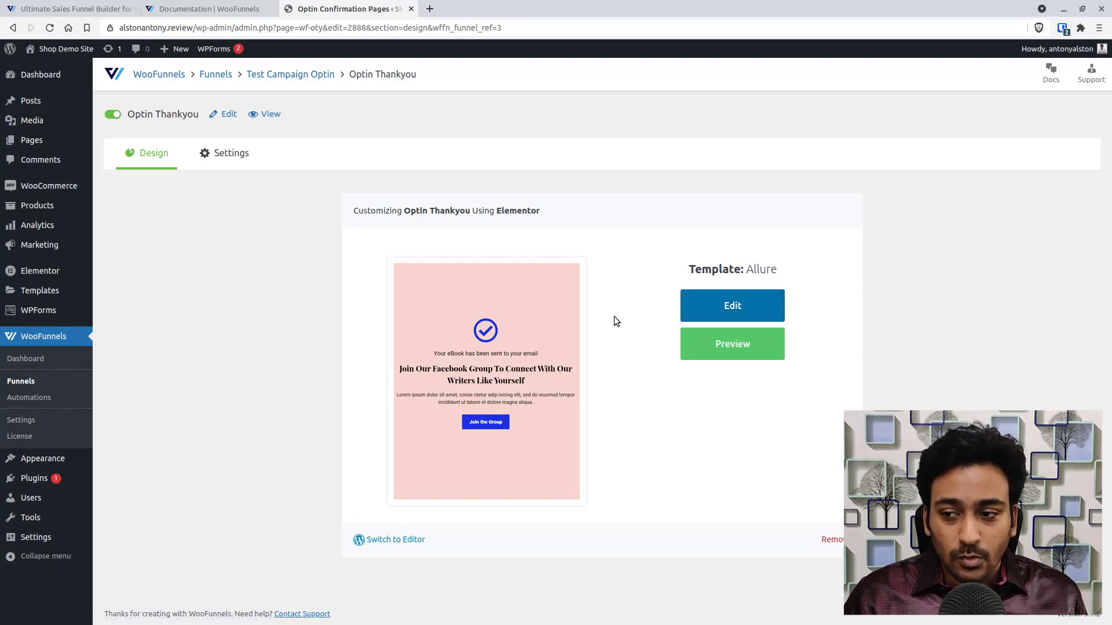
{"action": "left_click", "coordinate": [228, 152]}
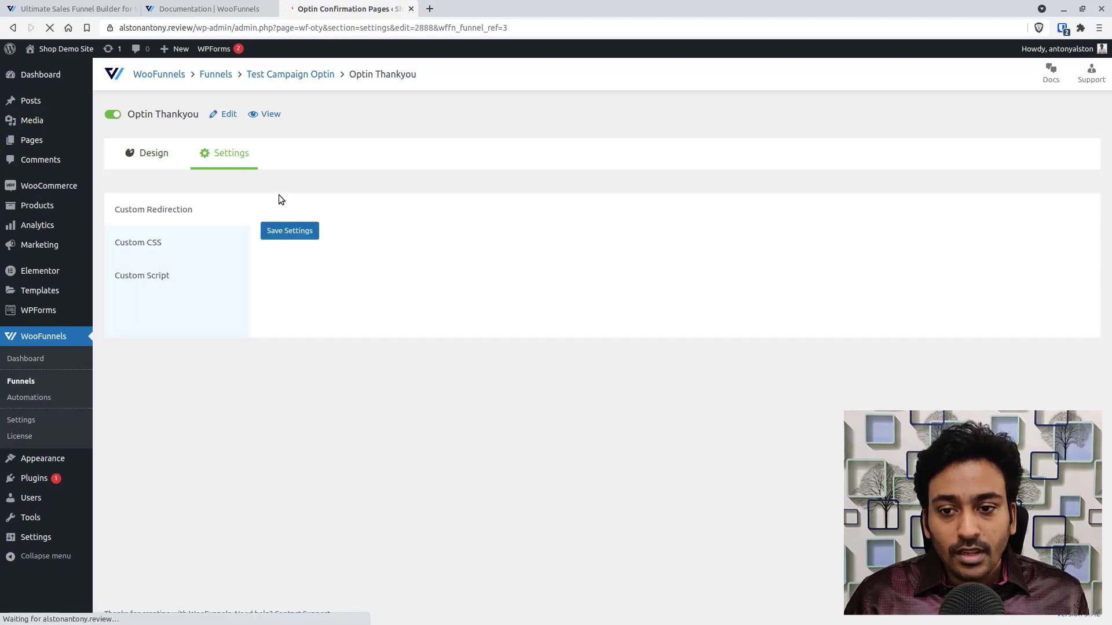
{"action": "left_click", "coordinate": [200, 240]}
{"action": "left_click", "coordinate": [177, 277]}
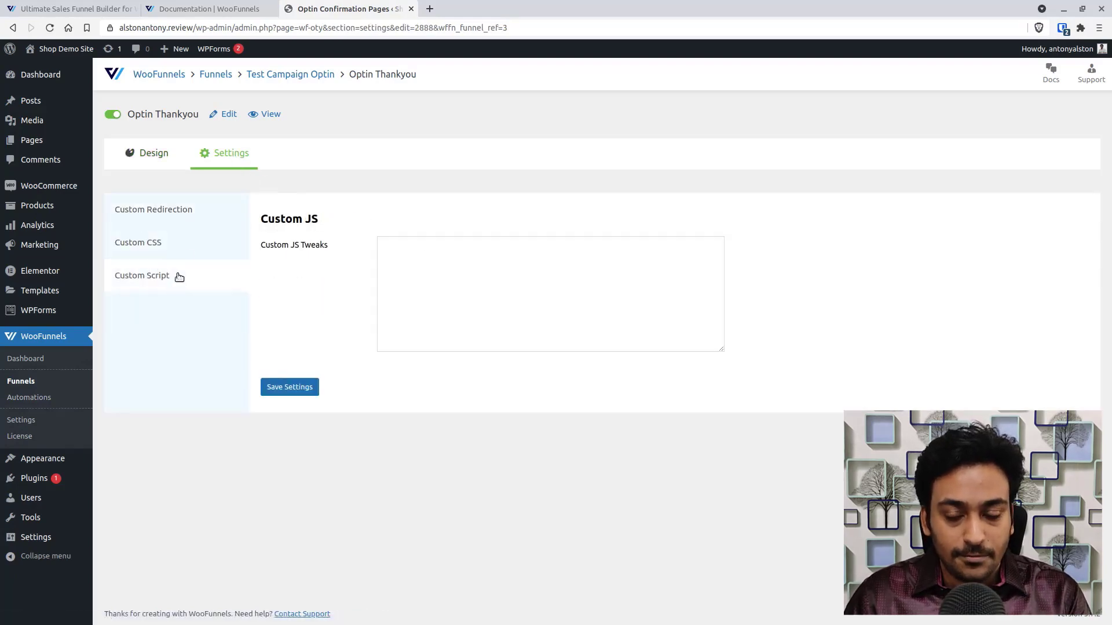
{"action": "left_click", "coordinate": [296, 78]}
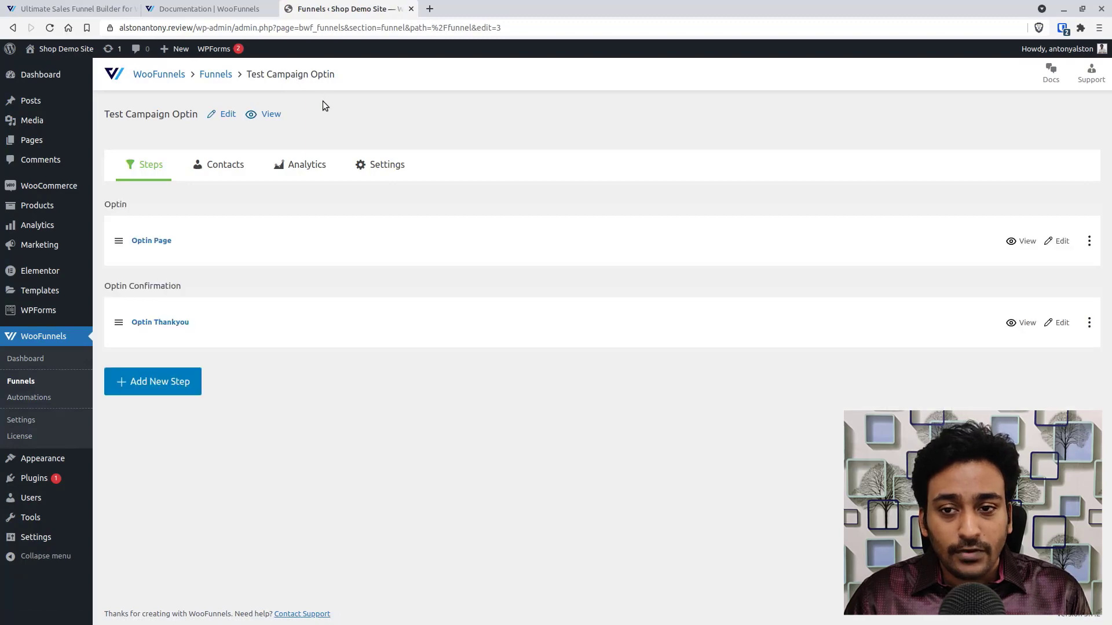
Open the funnel's live optin page in a new browser tab
{"action": "right_click", "coordinate": [269, 118]}
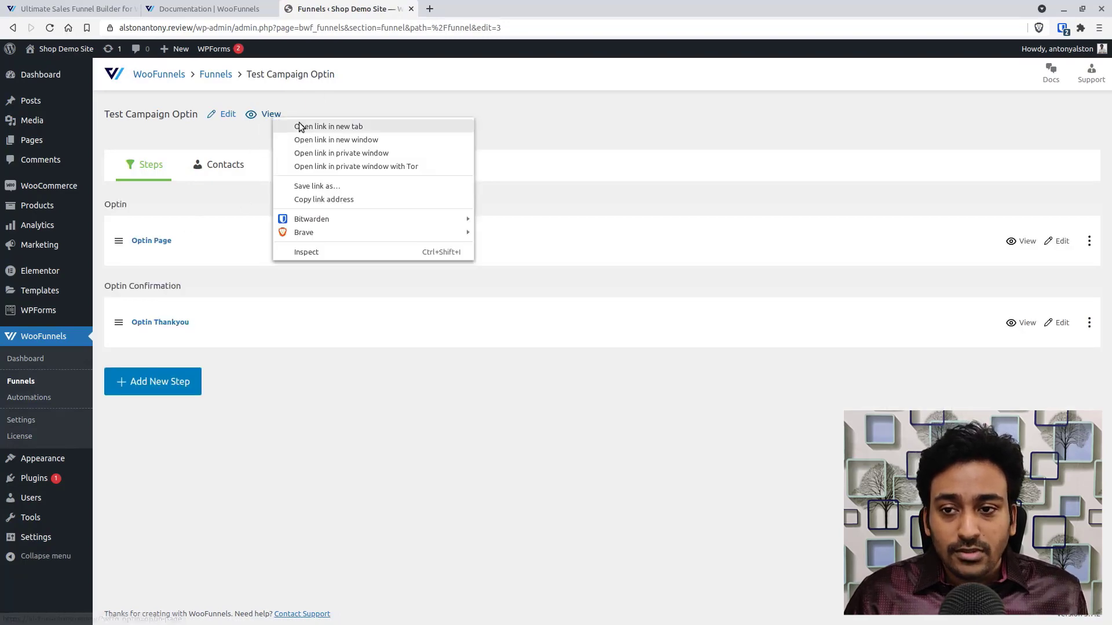
{"action": "left_click", "coordinate": [298, 123]}
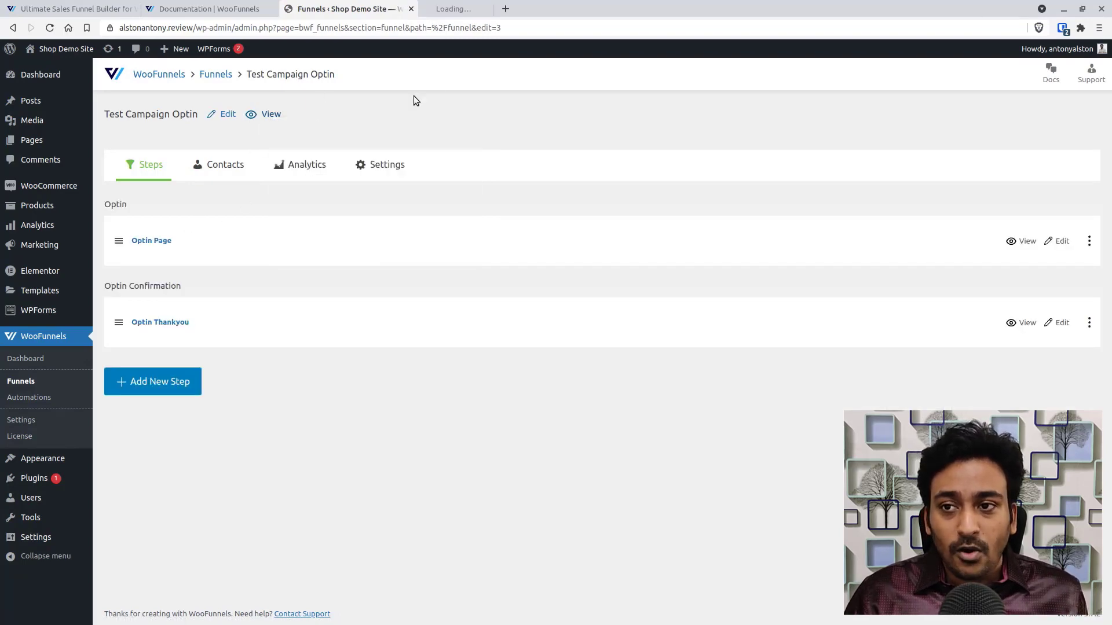
{"action": "left_click", "coordinate": [469, 9]}
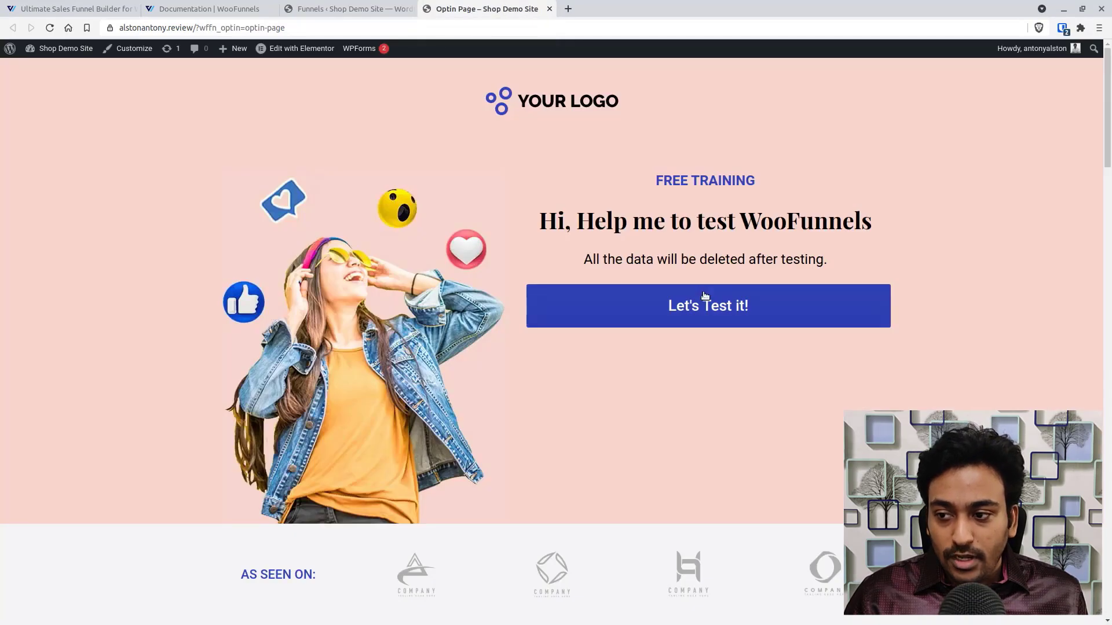
Submit a test signup with a new first name, then return to the funnel's steps
{"action": "left_click", "coordinate": [718, 315]}
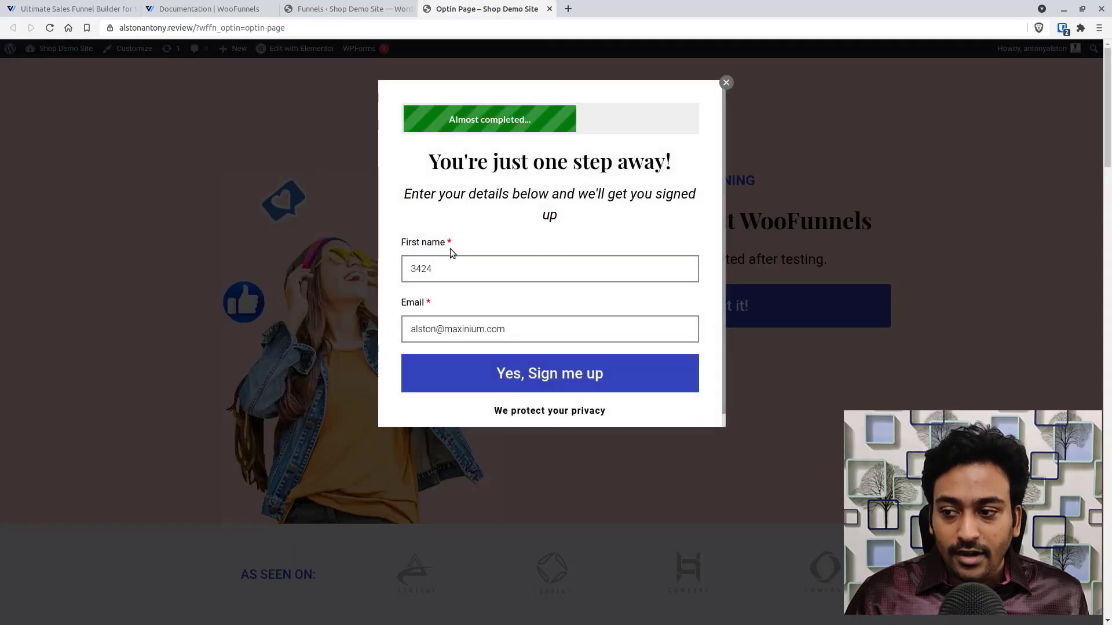
{"action": "double_click", "coordinate": [472, 259]}
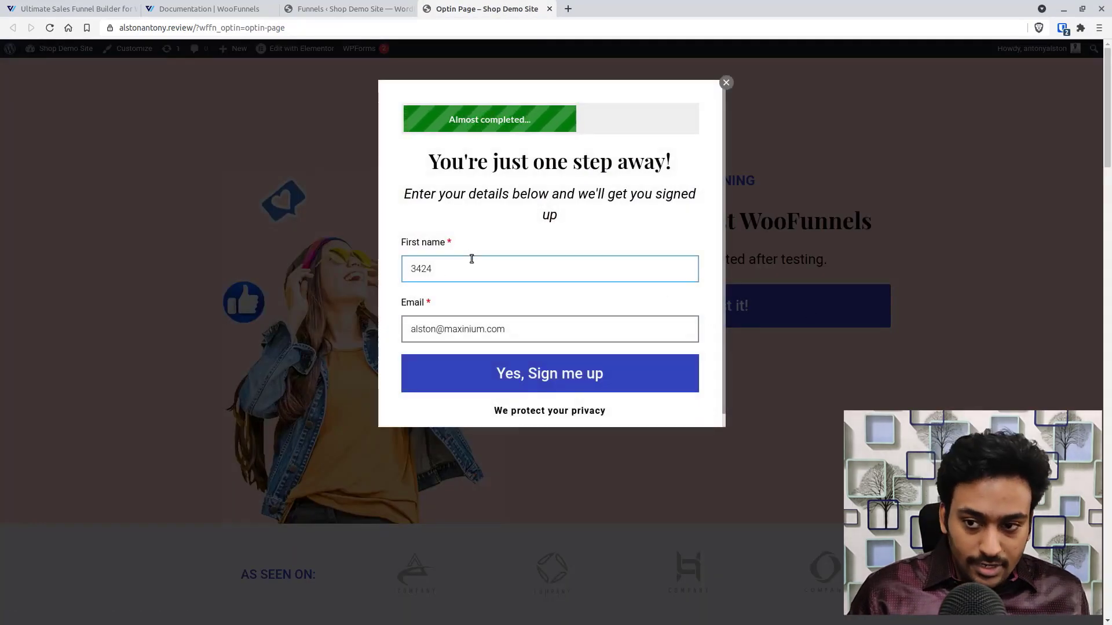
{"action": "type", "text": "ALston"}
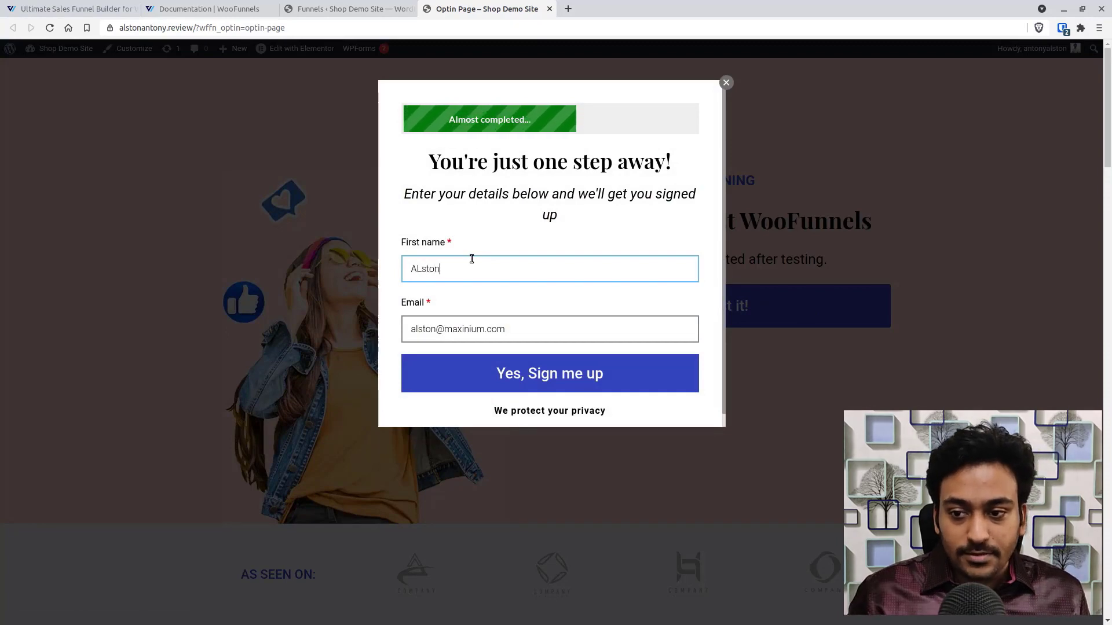
{"action": "left_click", "coordinate": [546, 388]}
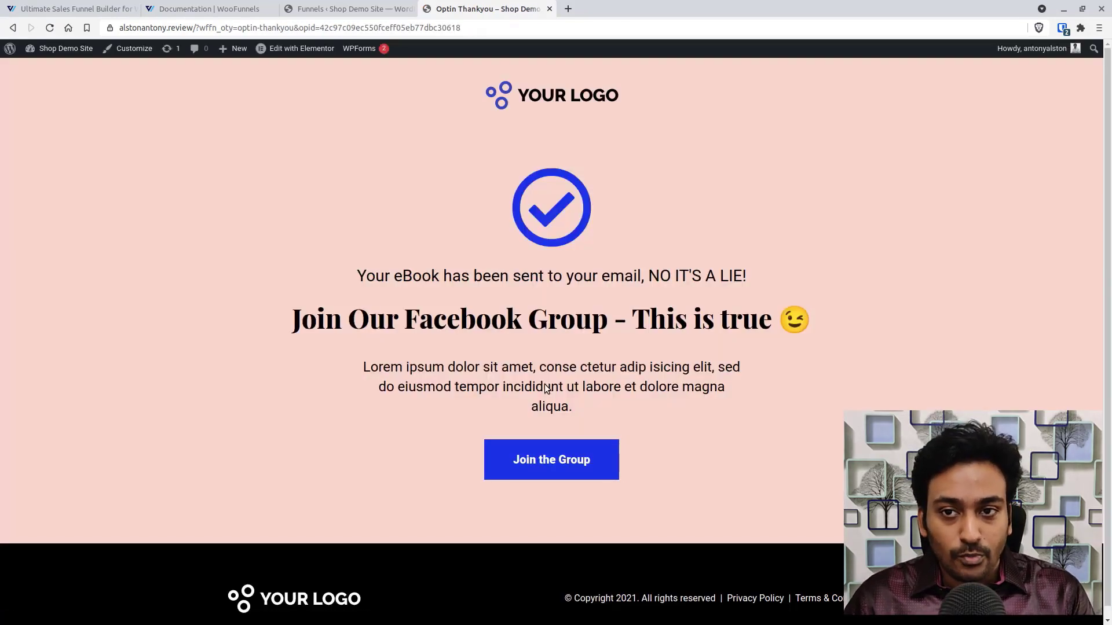
{"action": "left_click", "coordinate": [365, 9]}
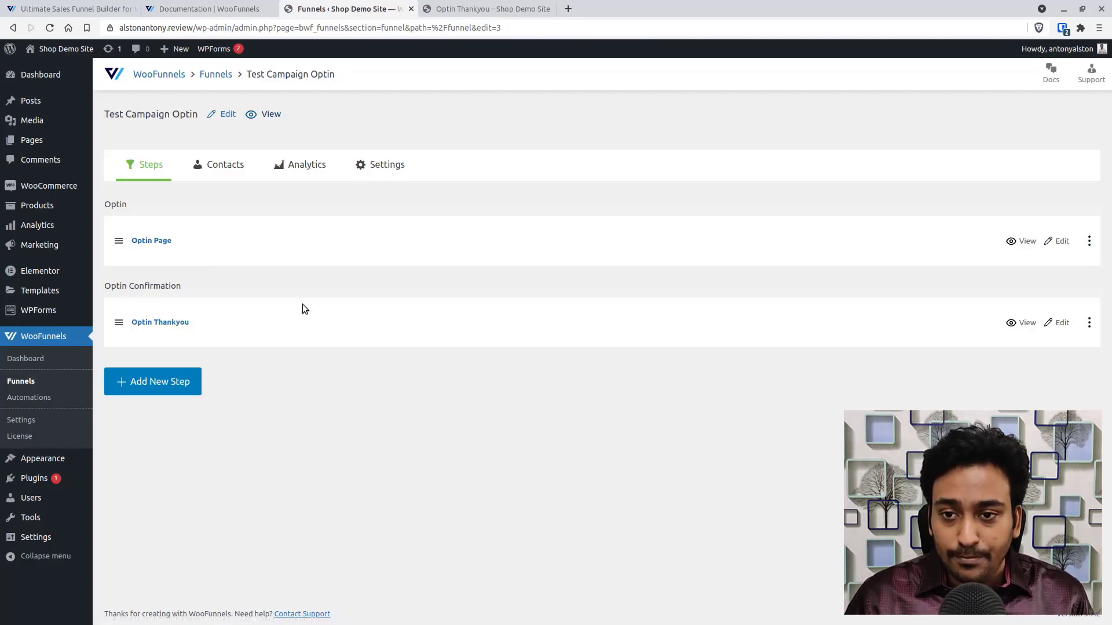
Check the funnel's contacts list and the newest contact's details, then close the panel
{"action": "left_click", "coordinate": [235, 167]}
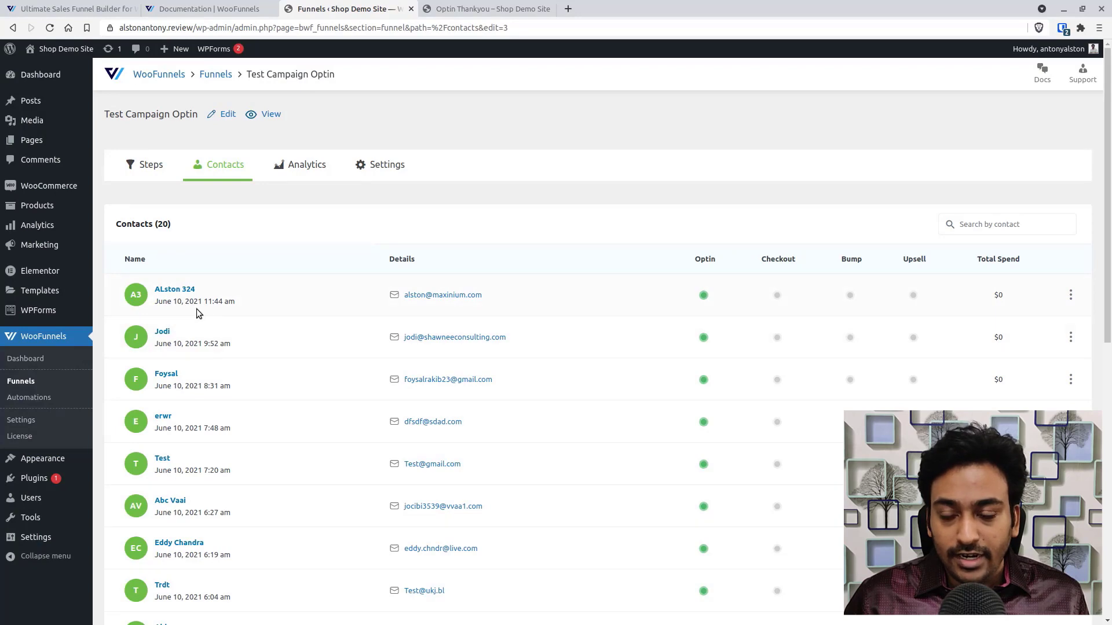
{"action": "left_click", "coordinate": [172, 289]}
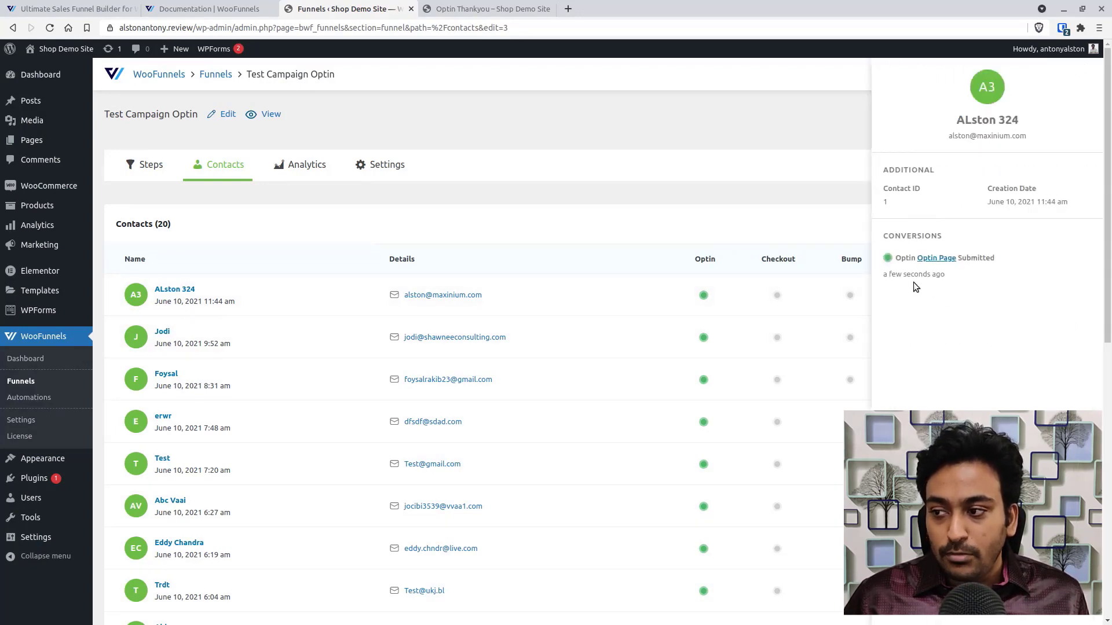
{"action": "left_click", "coordinate": [506, 139]}
Close the Optin Thankyou browser tab and go back to the Funnels list
{"action": "left_click", "coordinate": [221, 76]}
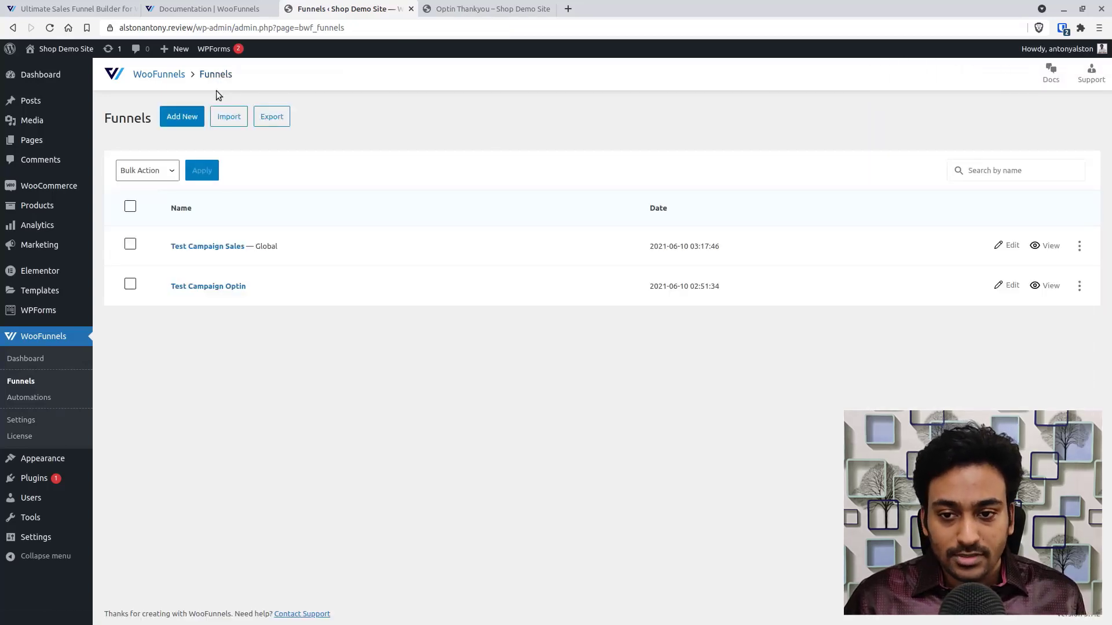
{"action": "left_click", "coordinate": [204, 285]}
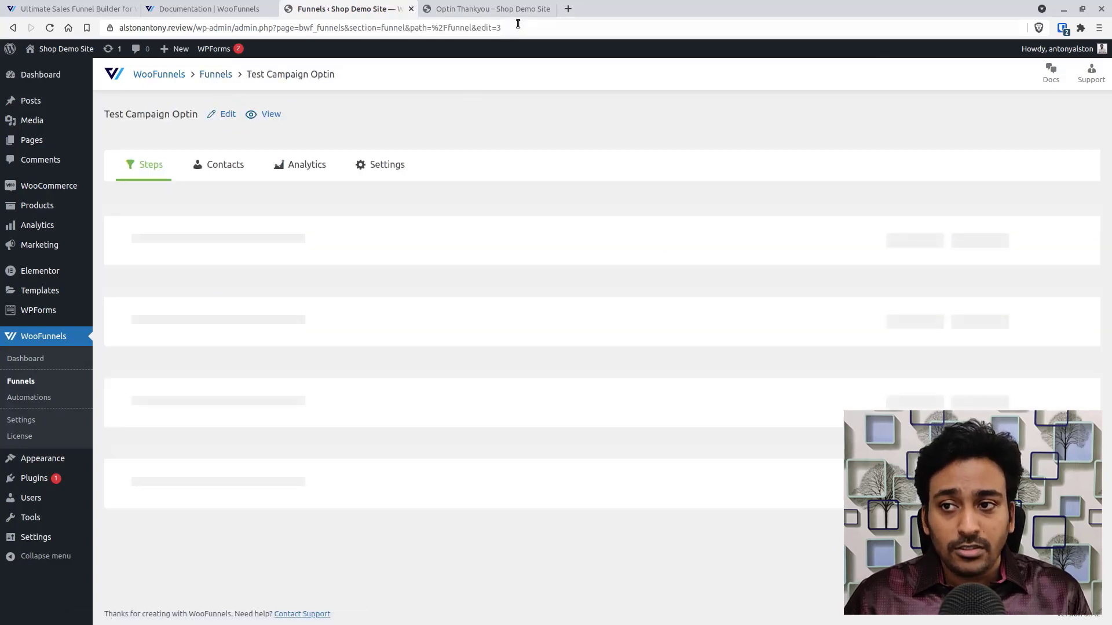
{"action": "left_click", "coordinate": [549, 9]}
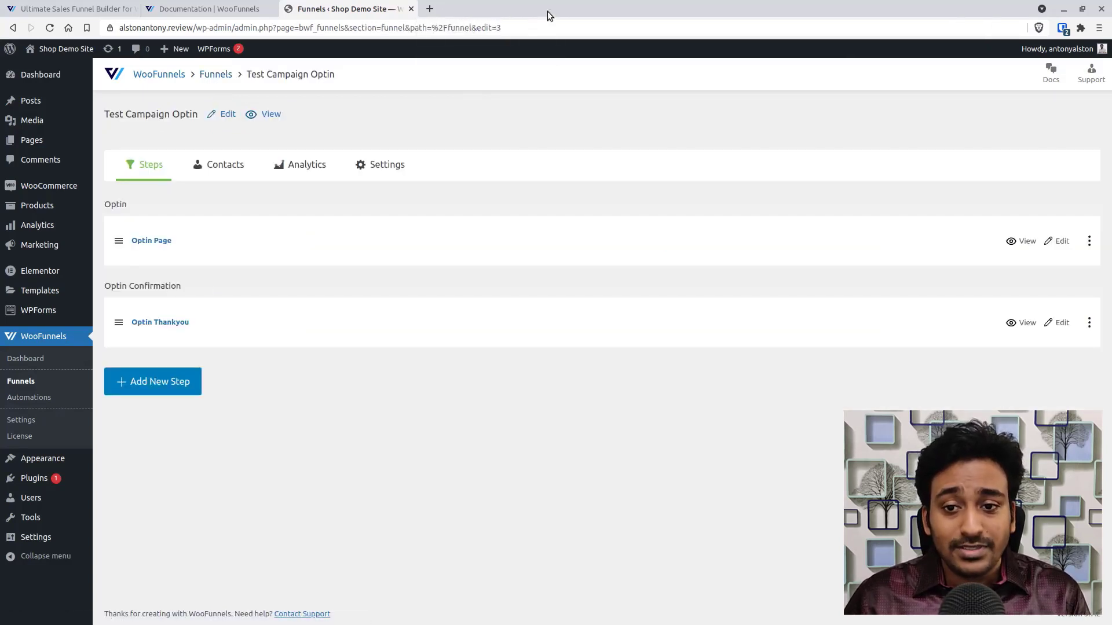
{"action": "left_click", "coordinate": [228, 76]}
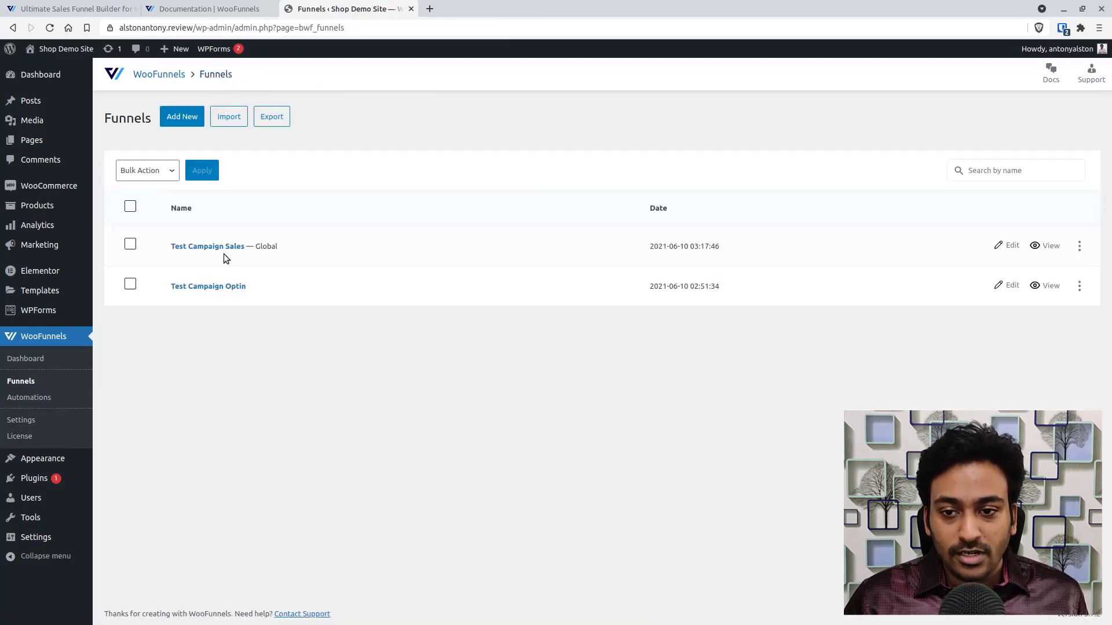
Open Test Campaign Sales, review its steps, and list its 20 contacts
{"action": "left_click", "coordinate": [212, 247]}
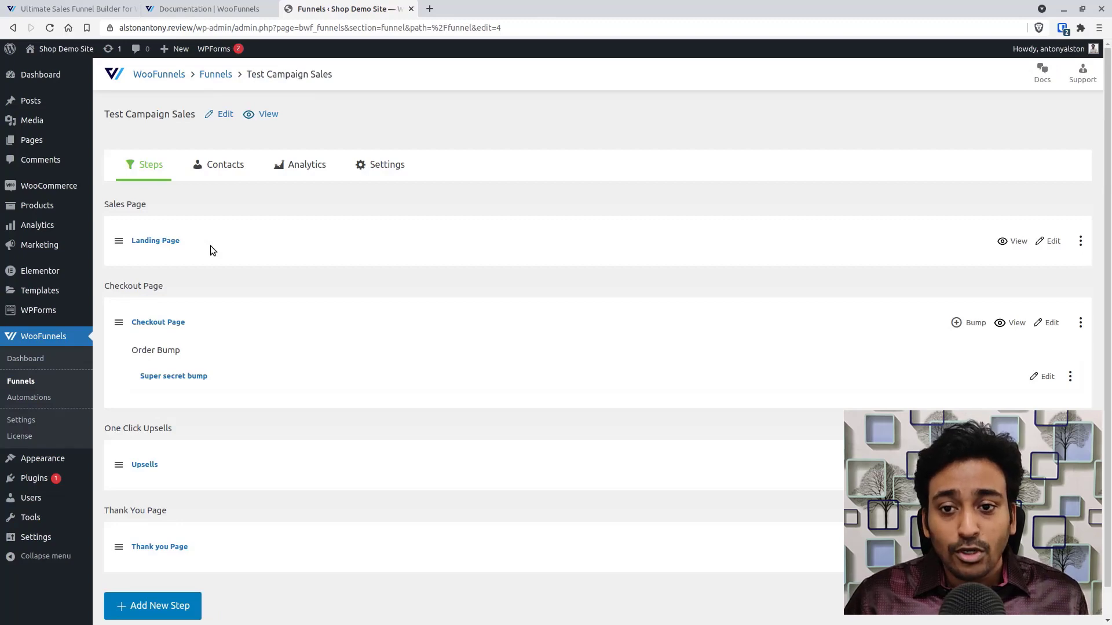
{"action": "scroll", "coordinate": [212, 215], "scroll_direction": "down", "scroll_amount": 1}
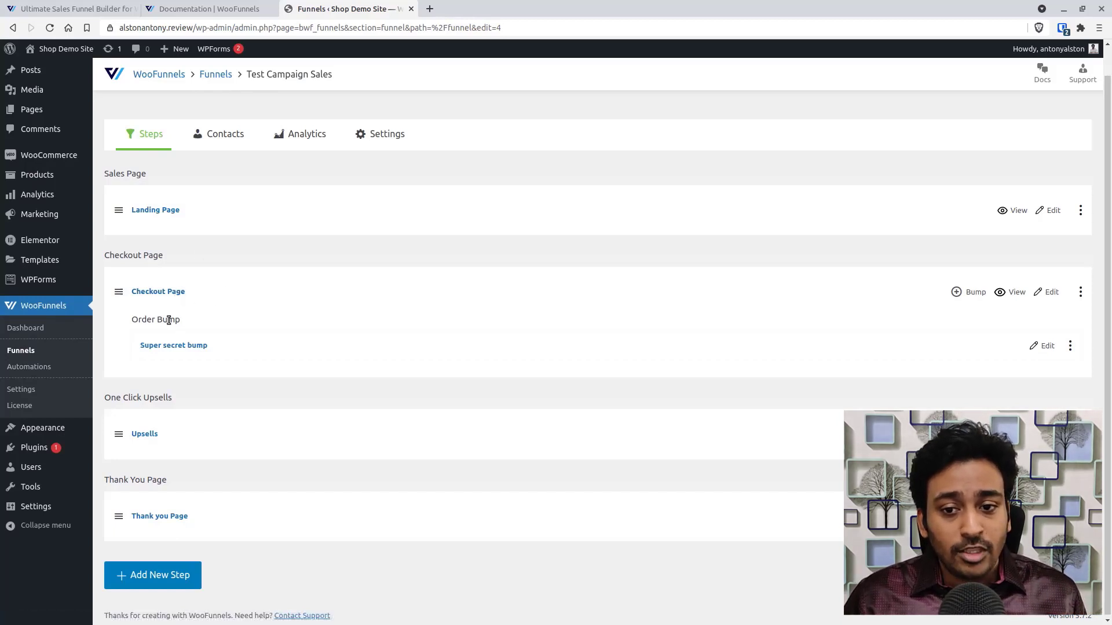
{"action": "scroll", "coordinate": [182, 353], "scroll_direction": "down", "scroll_amount": 1}
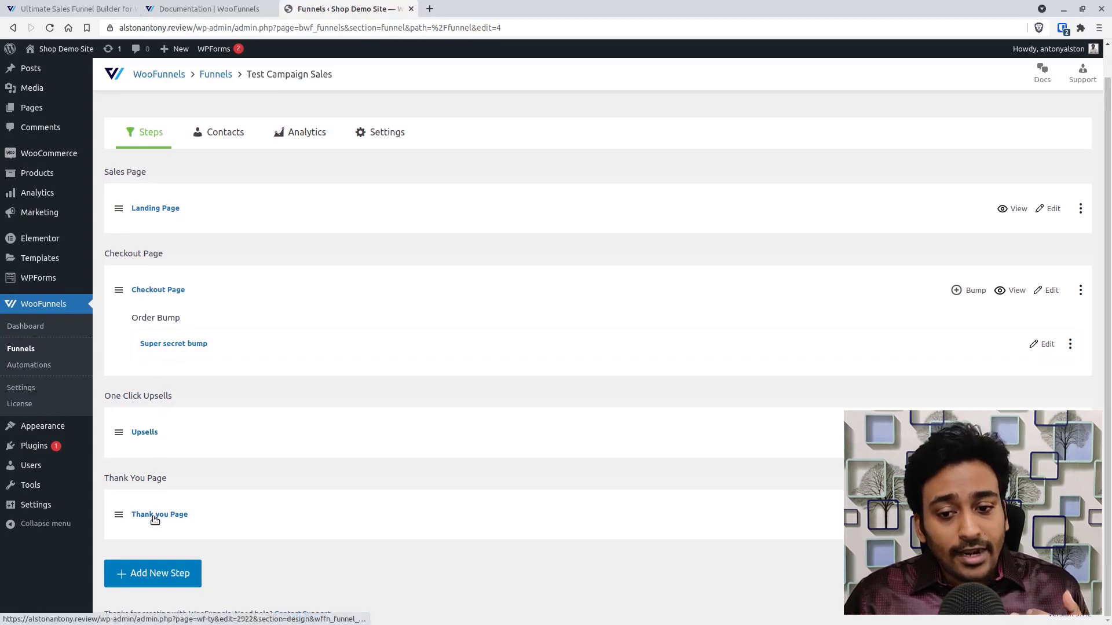
{"action": "left_click", "coordinate": [217, 144]}
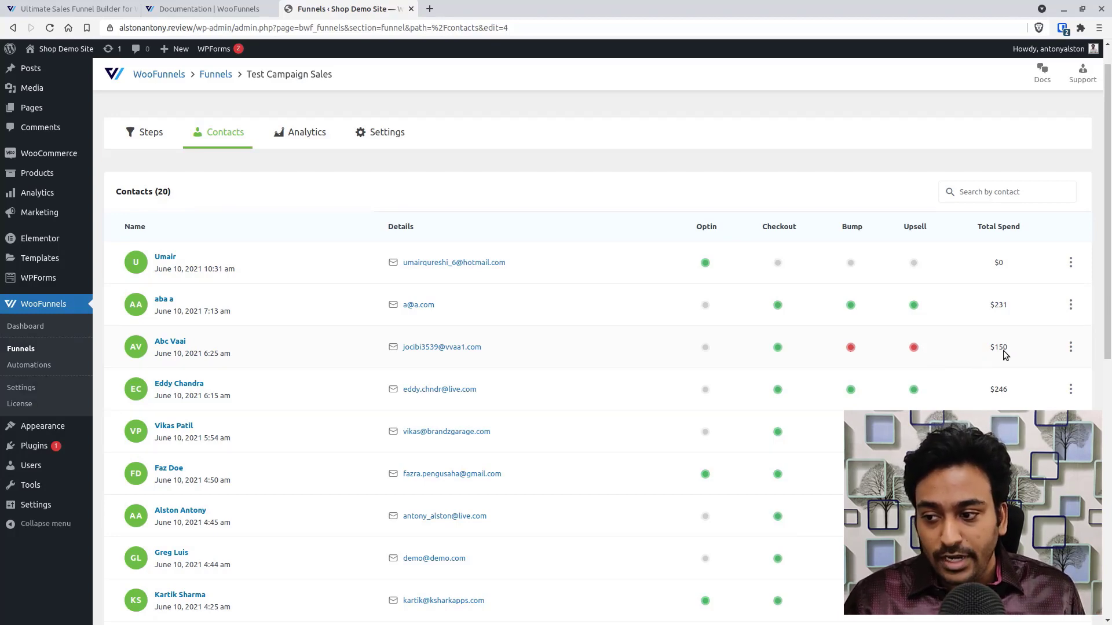
View one contact's conversion details, close the panel, and show the funnel's Analytics
{"action": "left_click", "coordinate": [1070, 389]}
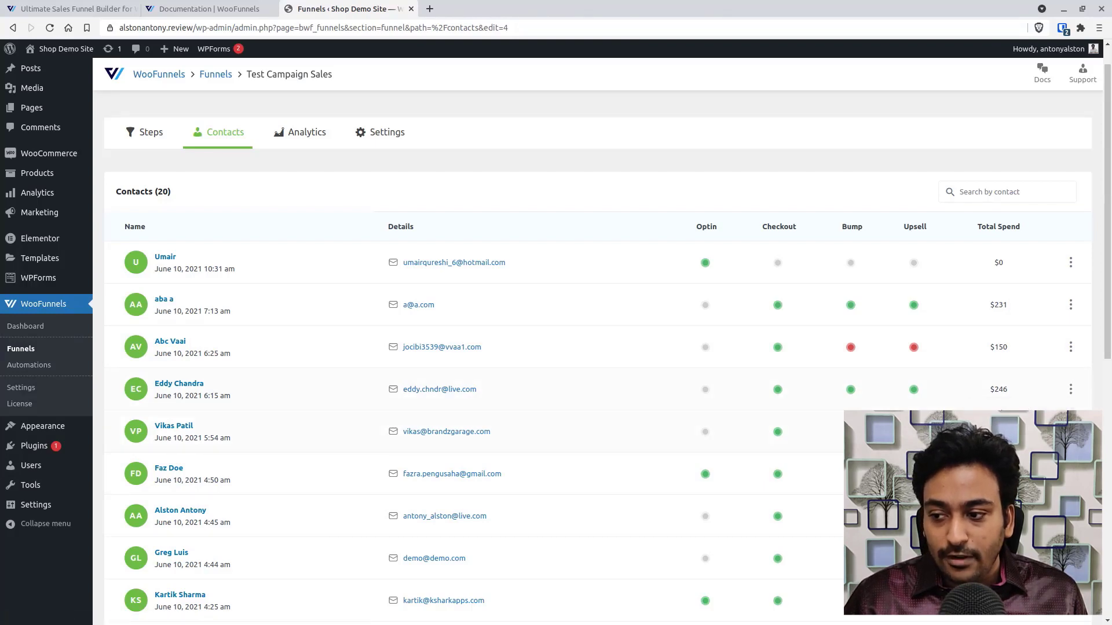
{"action": "left_click", "coordinate": [1010, 412]}
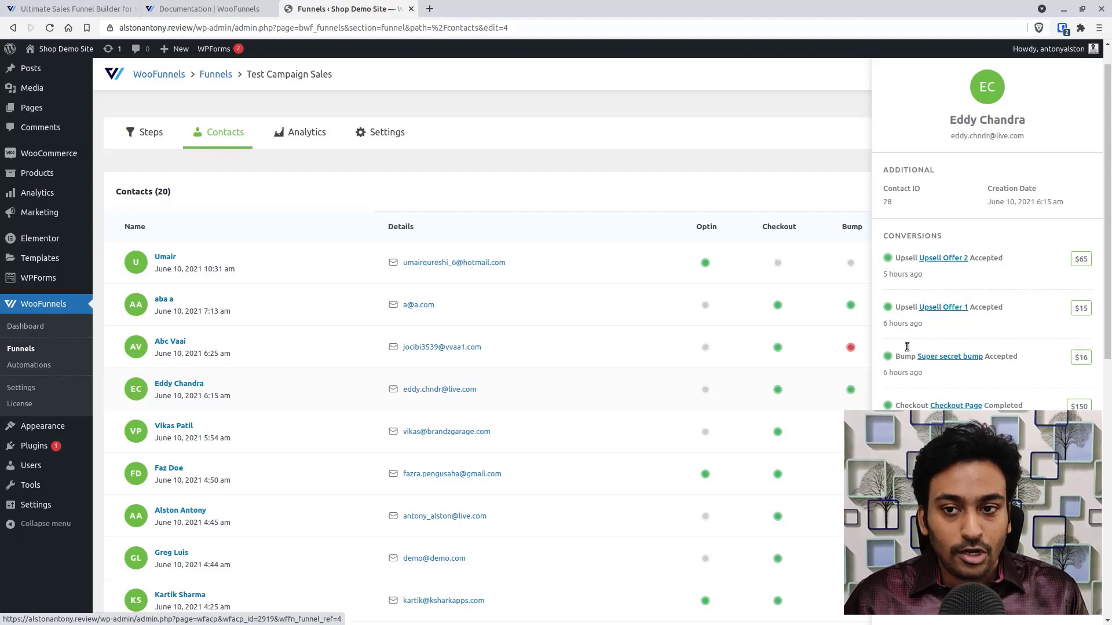
{"action": "left_click", "coordinate": [610, 85]}
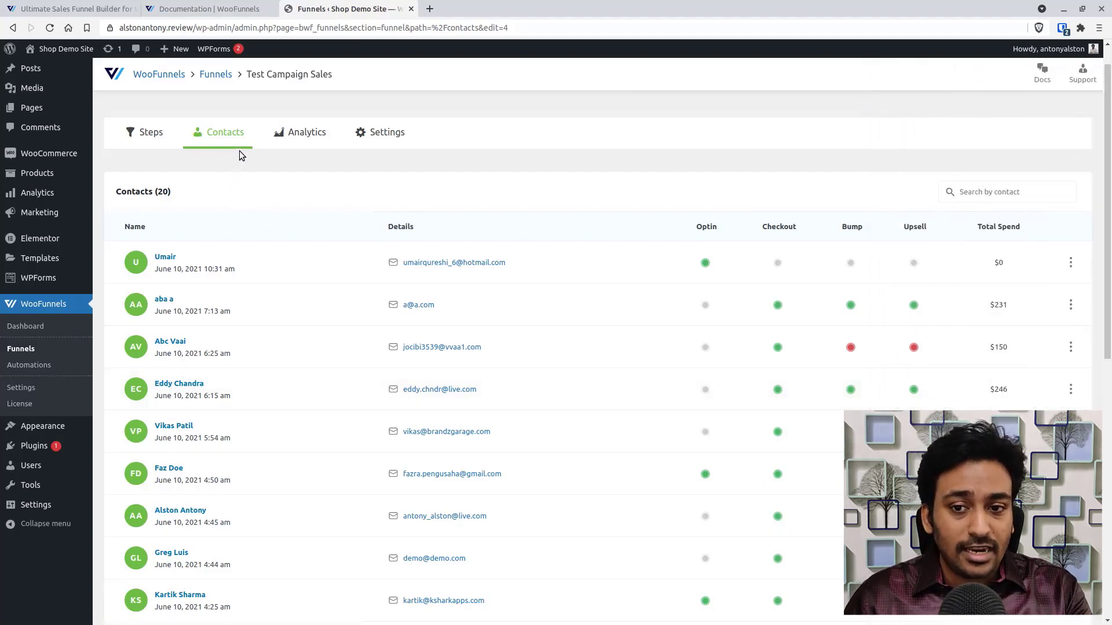
{"action": "left_click", "coordinate": [290, 144]}
Scroll through the sales funnel's analytics charts and steps table
{"action": "scroll", "coordinate": [725, 204], "scroll_direction": "down", "scroll_amount": 1}
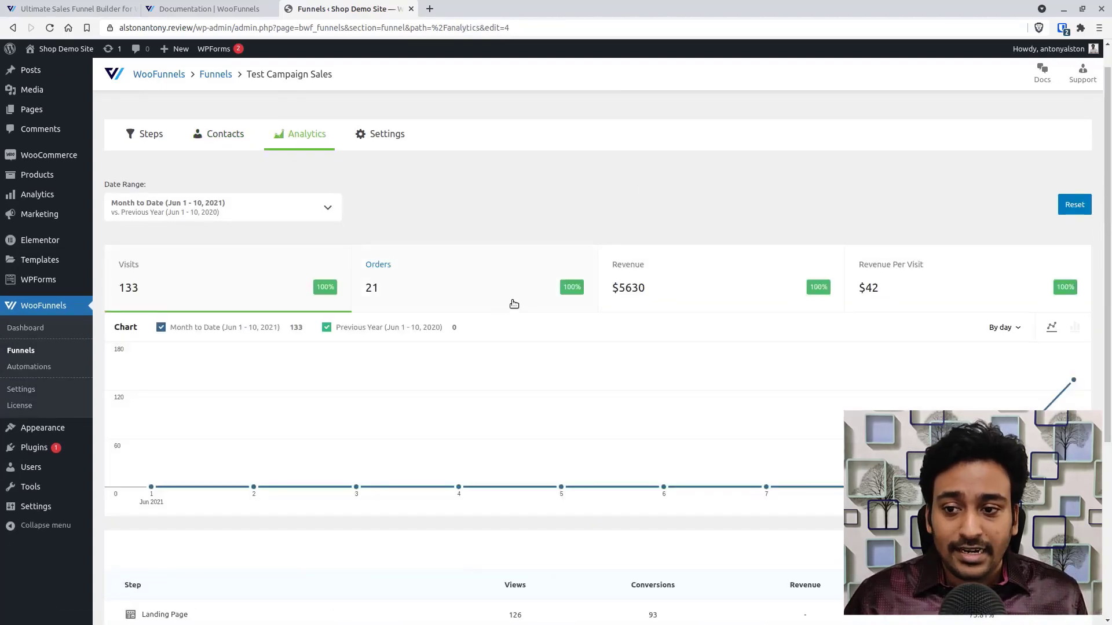
{"action": "scroll", "coordinate": [204, 276], "scroll_direction": "down", "scroll_amount": 1}
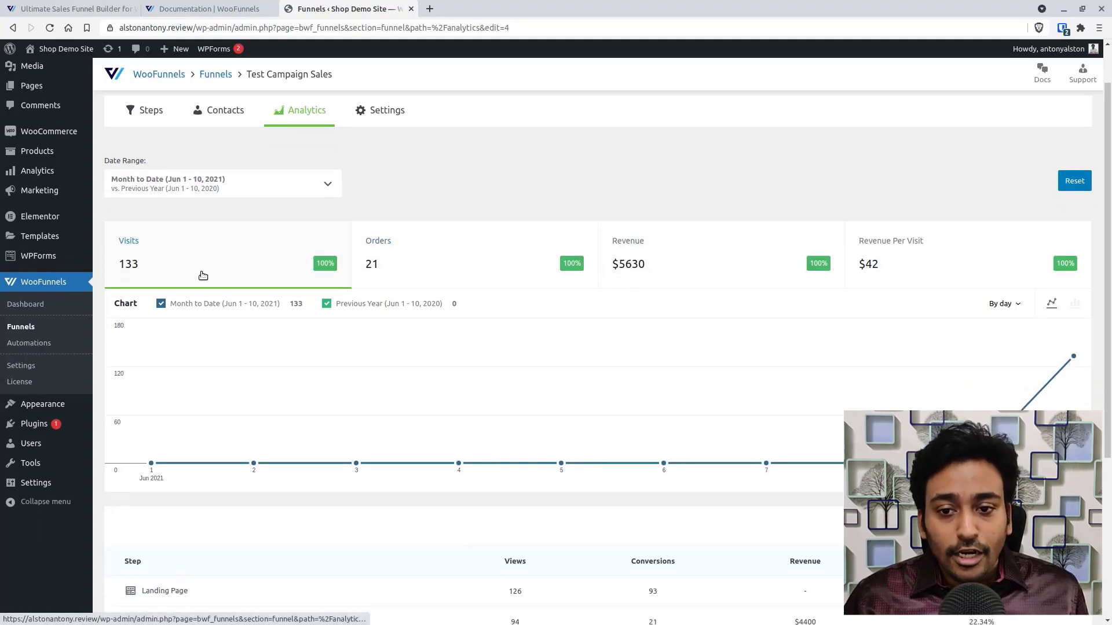
{"action": "scroll", "coordinate": [202, 275], "scroll_direction": "down", "scroll_amount": 2}
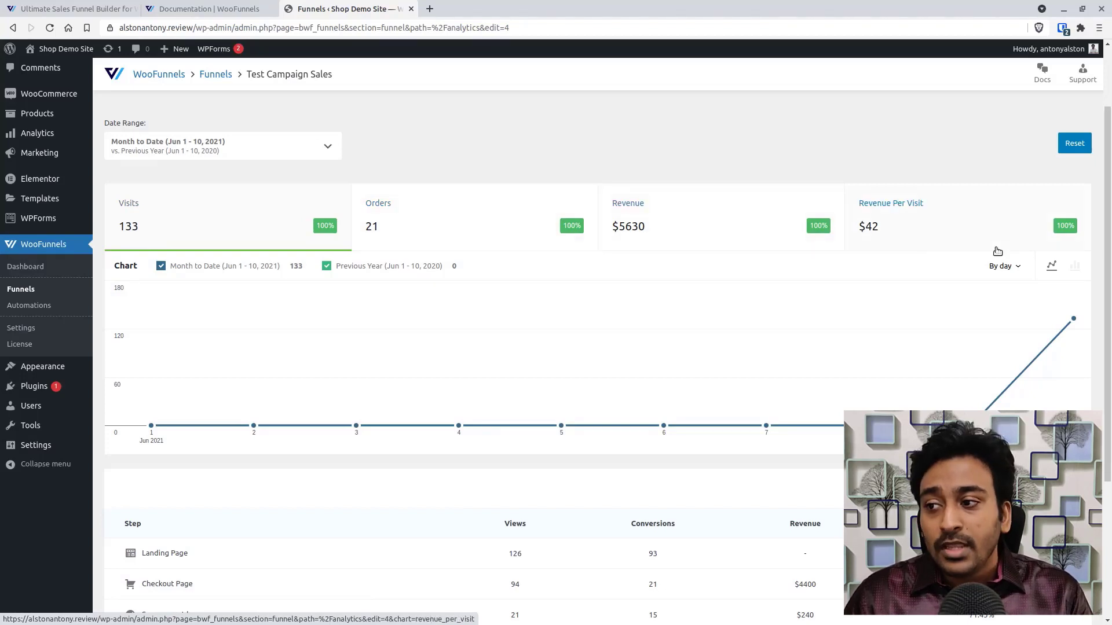
{"action": "mouse_move", "coordinate": [1043, 308]}
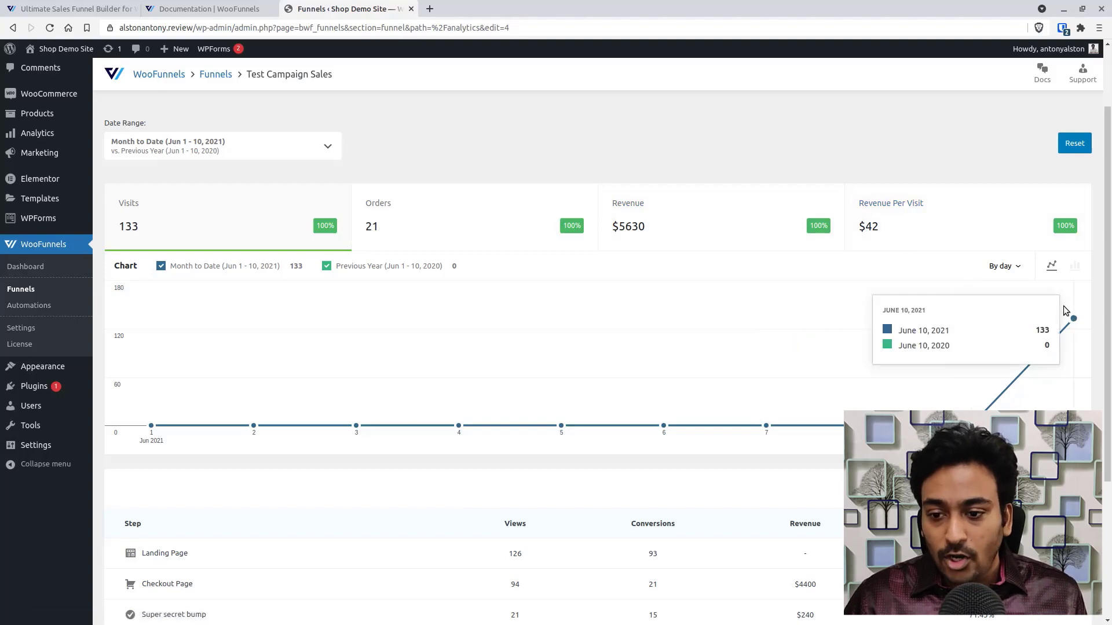
{"action": "scroll", "coordinate": [1065, 310], "scroll_direction": "down", "scroll_amount": 3}
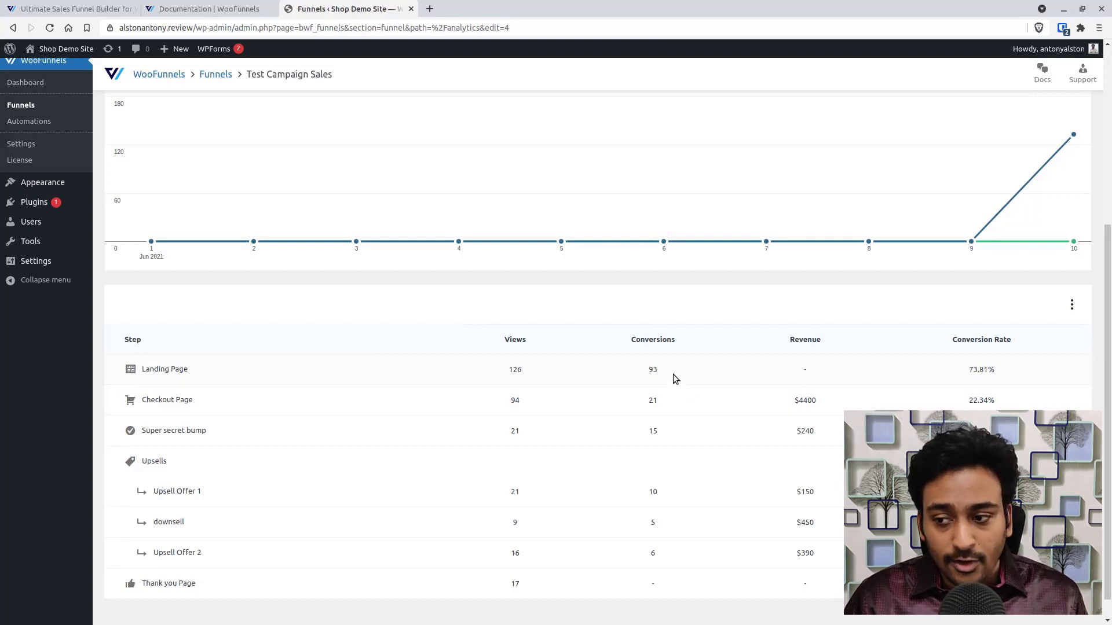
{"action": "scroll", "coordinate": [673, 374], "scroll_direction": "down", "scroll_amount": 1}
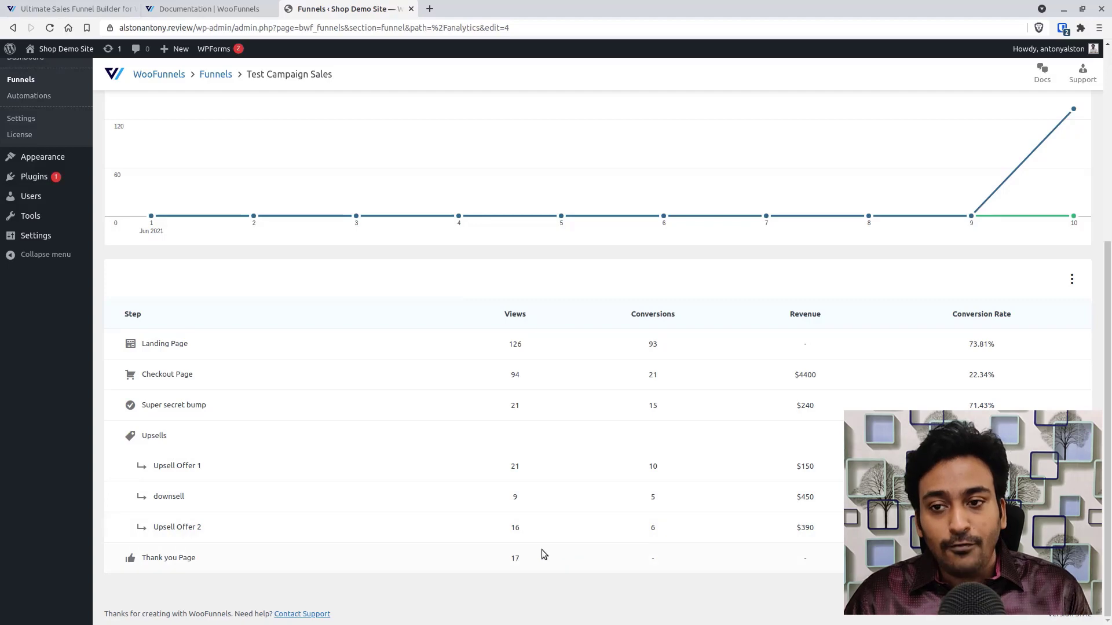
{"action": "scroll", "coordinate": [462, 427], "scroll_direction": "up", "scroll_amount": 5}
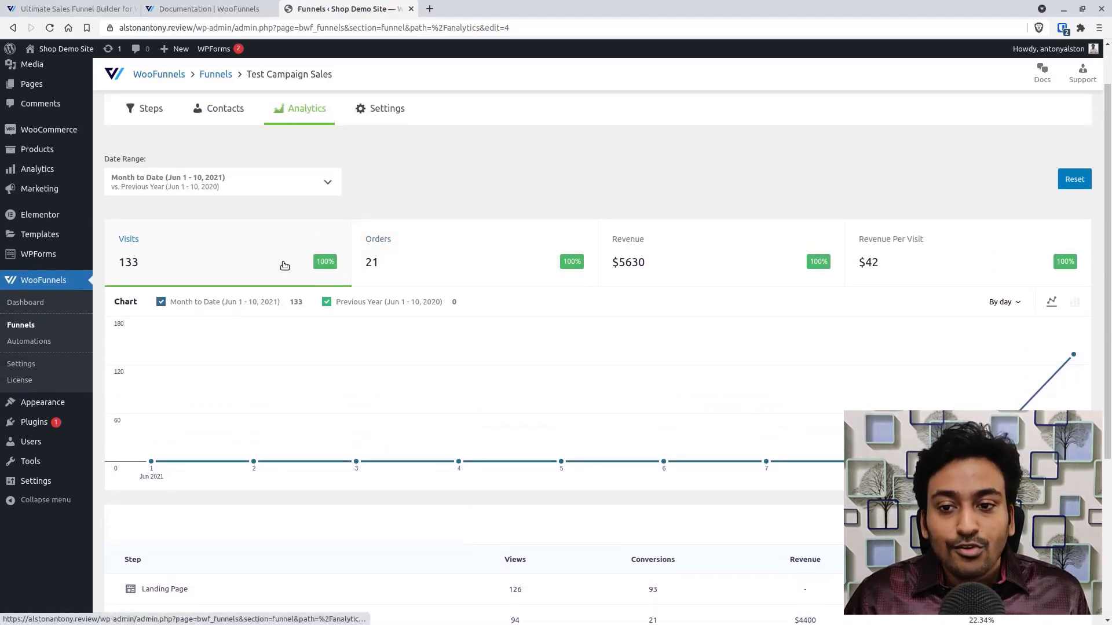
Chart orders, revenue and revenue per visit, then show Settings with Override Tracking IDs set to No
{"action": "left_click", "coordinate": [418, 264]}
{"action": "left_click", "coordinate": [782, 268]}
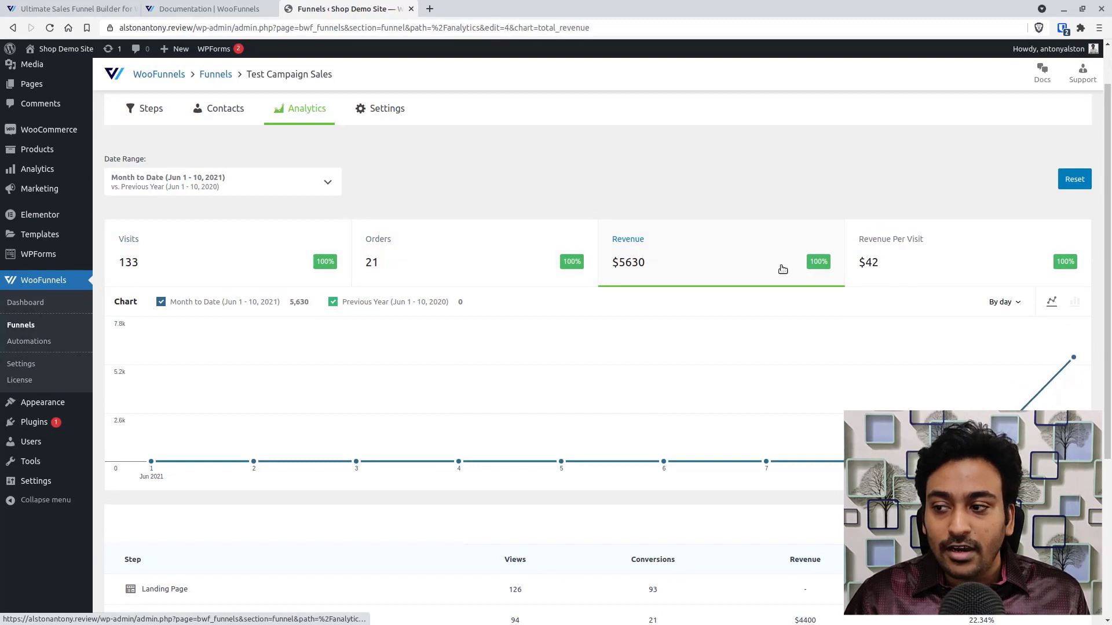
{"action": "left_click", "coordinate": [893, 268]}
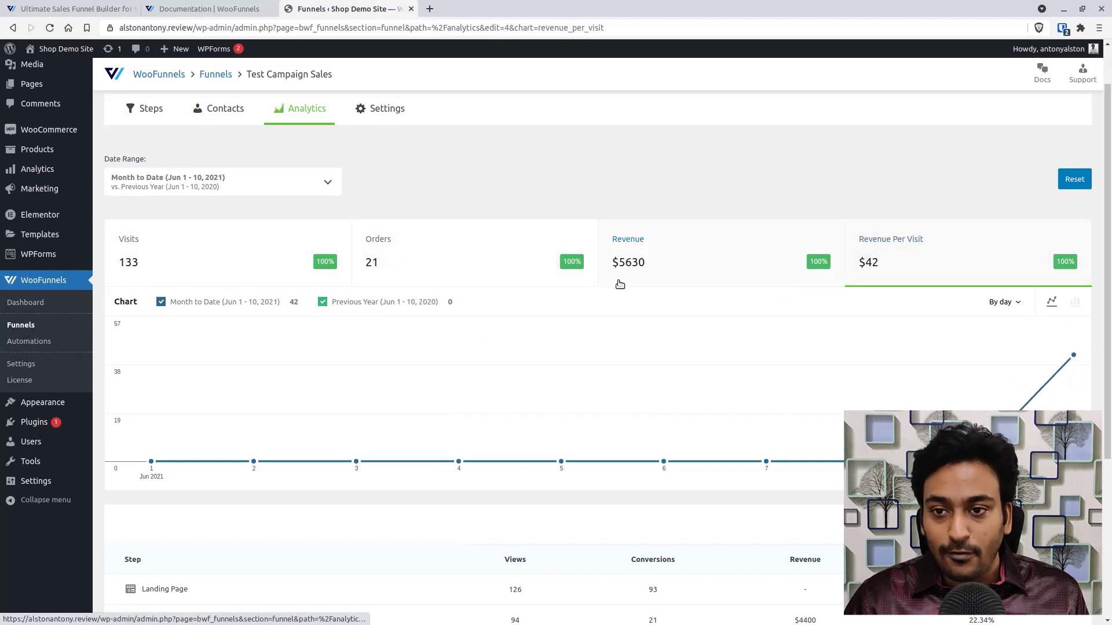
{"action": "left_click", "coordinate": [370, 119]}
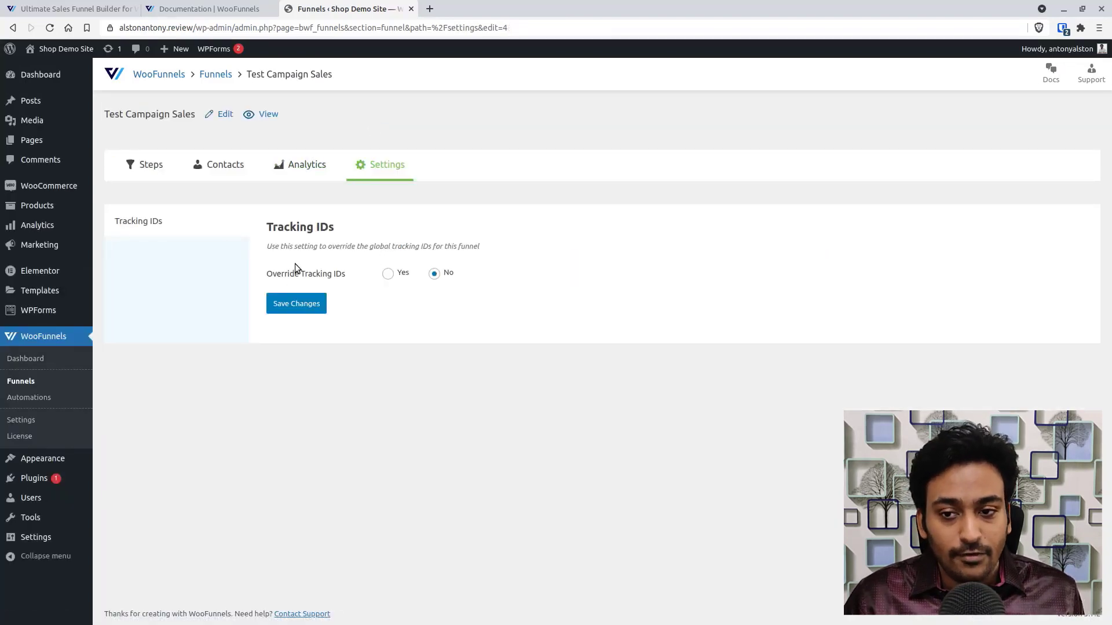
Go back to the sales funnel's steps and edit the Landing Page step
{"action": "left_click", "coordinate": [158, 174]}
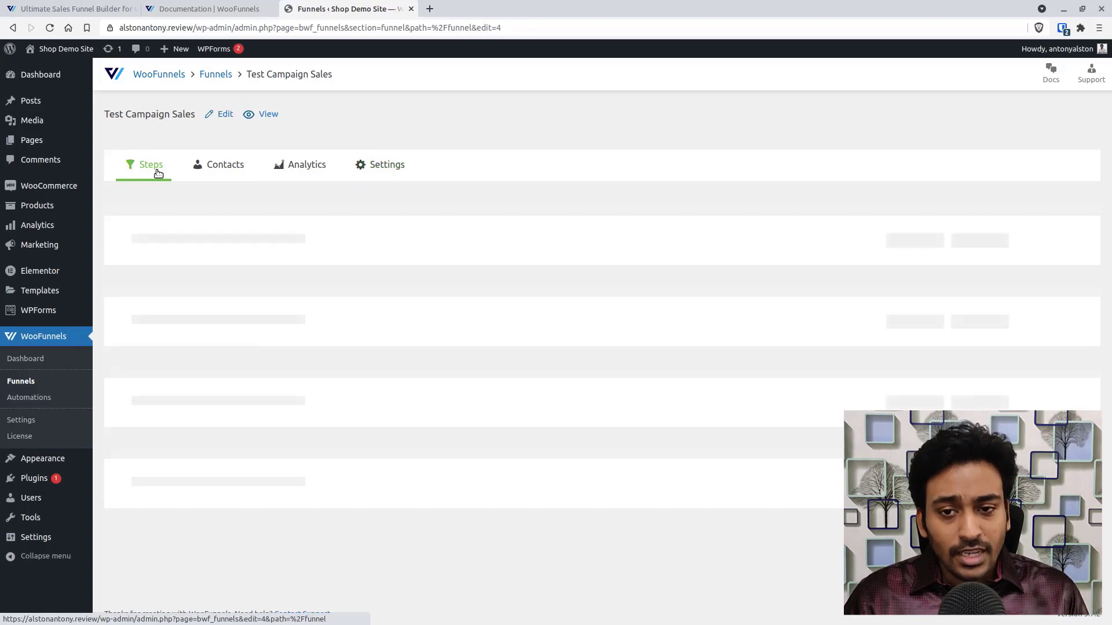
{"action": "scroll", "coordinate": [199, 199], "scroll_direction": "down", "scroll_amount": 1}
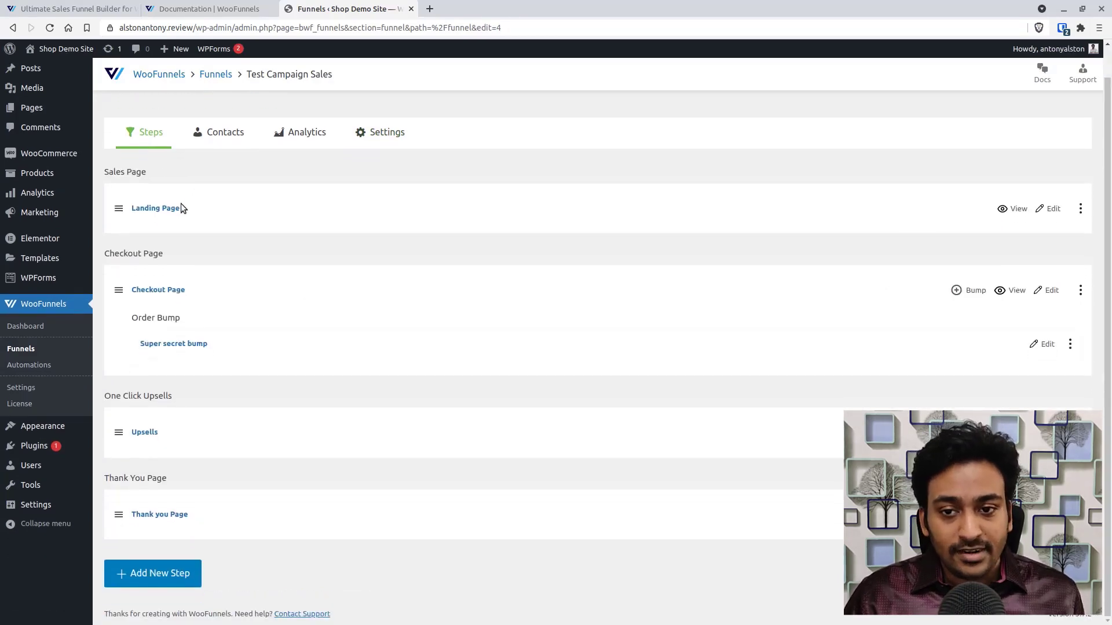
{"action": "left_click", "coordinate": [1055, 210]}
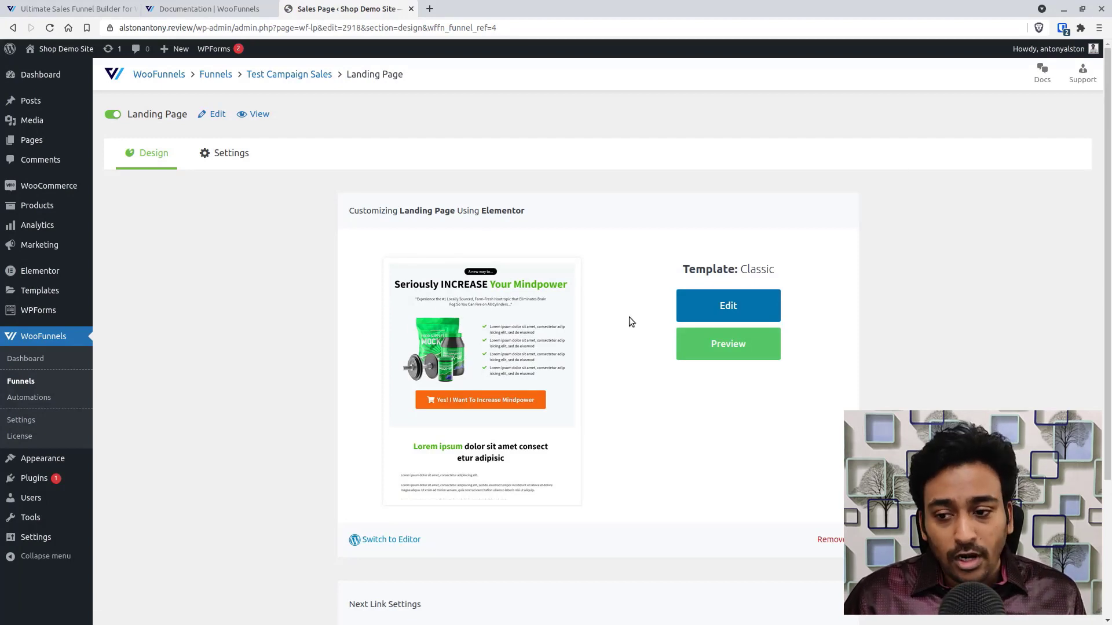
Open the landing page in Elementor in a new tab and inspect the next step link
{"action": "scroll", "coordinate": [629, 317], "scroll_direction": "down", "scroll_amount": 1}
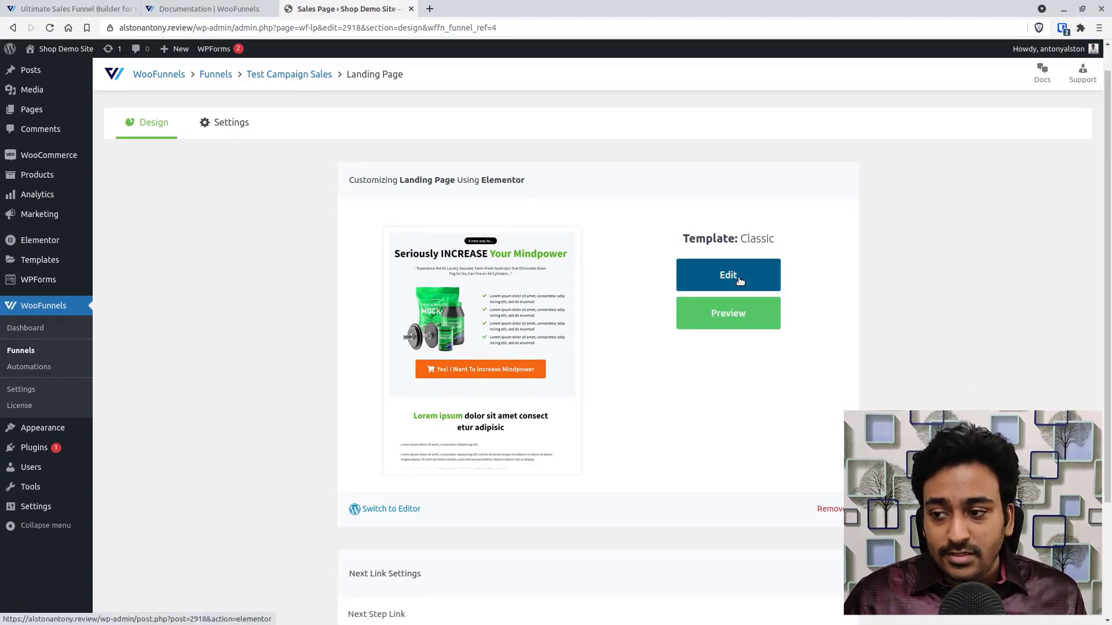
{"action": "left_click", "coordinate": [739, 281]}
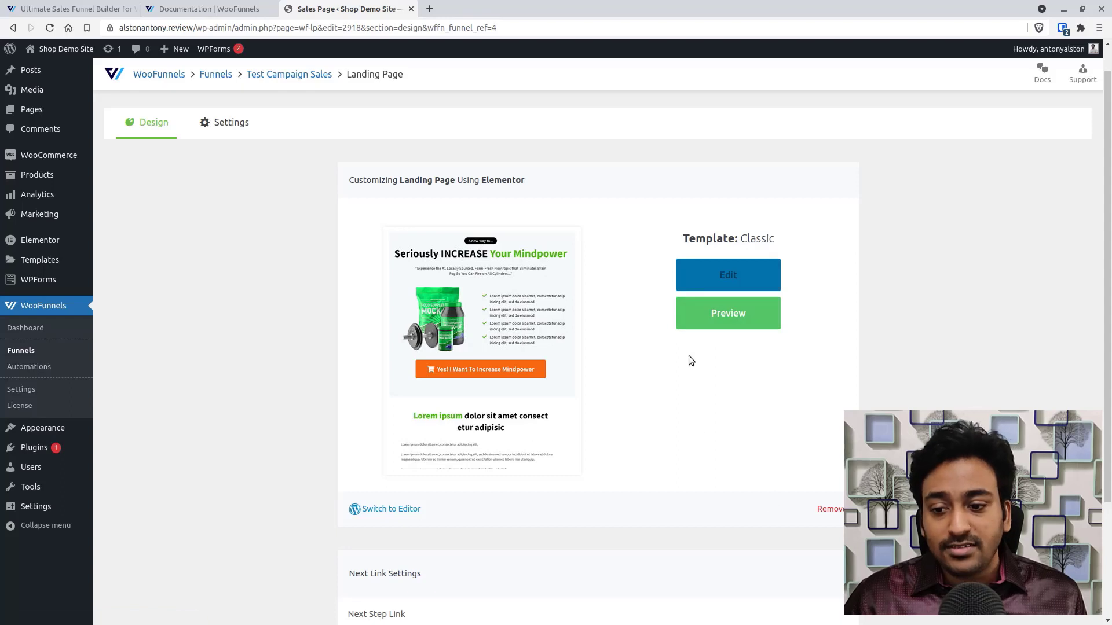
{"action": "scroll", "coordinate": [710, 307], "scroll_direction": "down", "scroll_amount": 5}
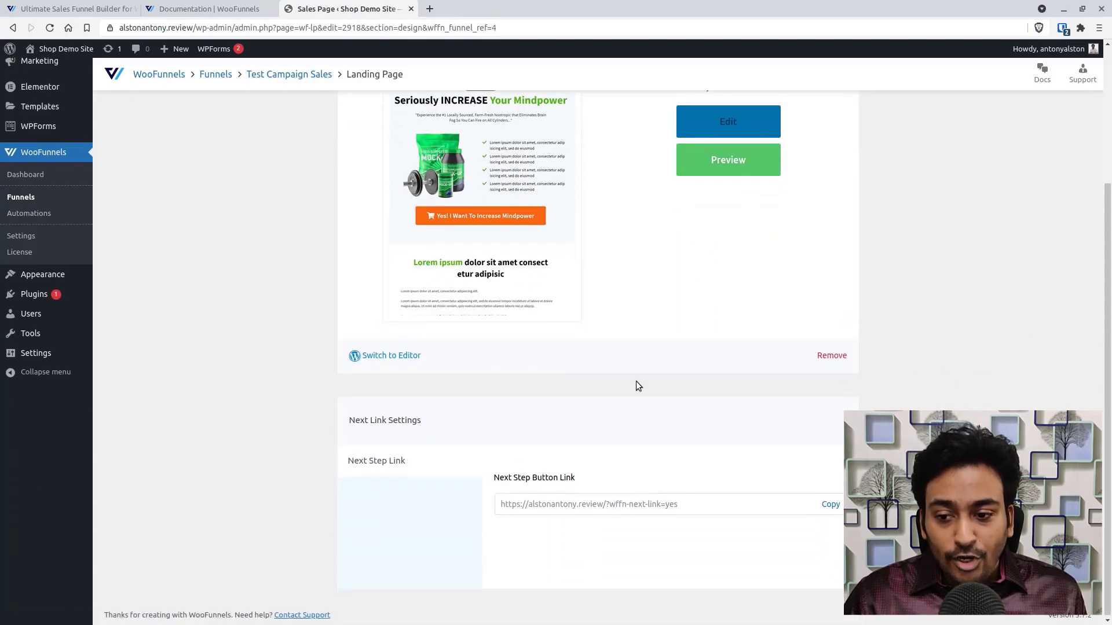
{"action": "left_click_drag", "start_coordinate": [698, 513], "coordinate": [520, 507]}
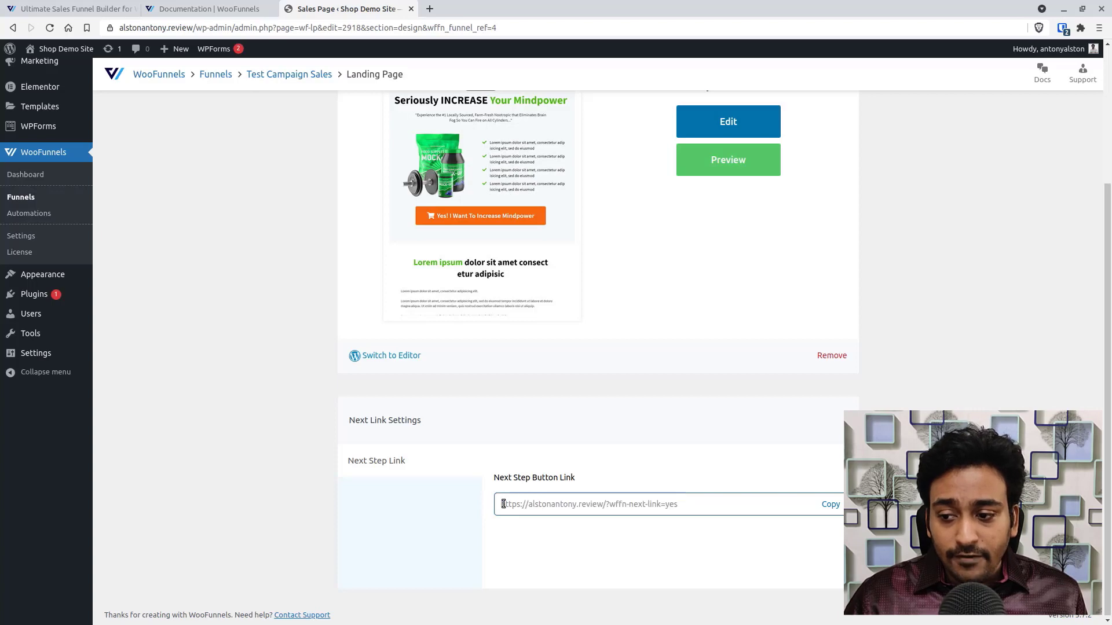
{"action": "triple_click", "coordinate": [502, 504]}
{"action": "left_click", "coordinate": [681, 523]}
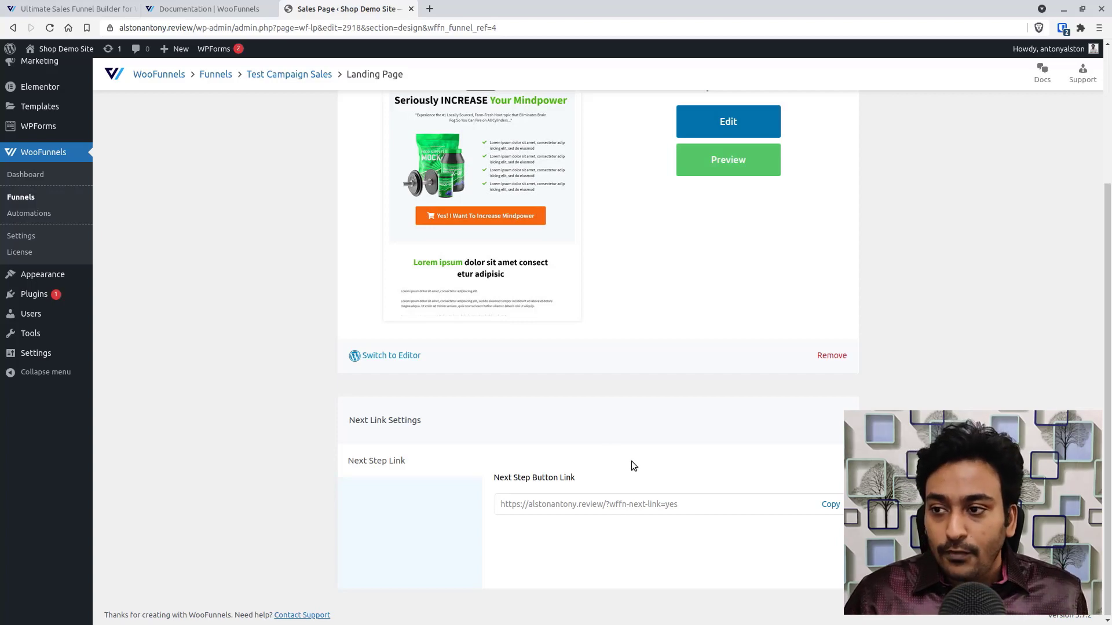
Open the landing page preview in a new tab and view it live
{"action": "scroll", "coordinate": [631, 461], "scroll_direction": "up", "scroll_amount": 3}
{"action": "scroll", "coordinate": [727, 281], "scroll_direction": "up", "scroll_amount": 2}
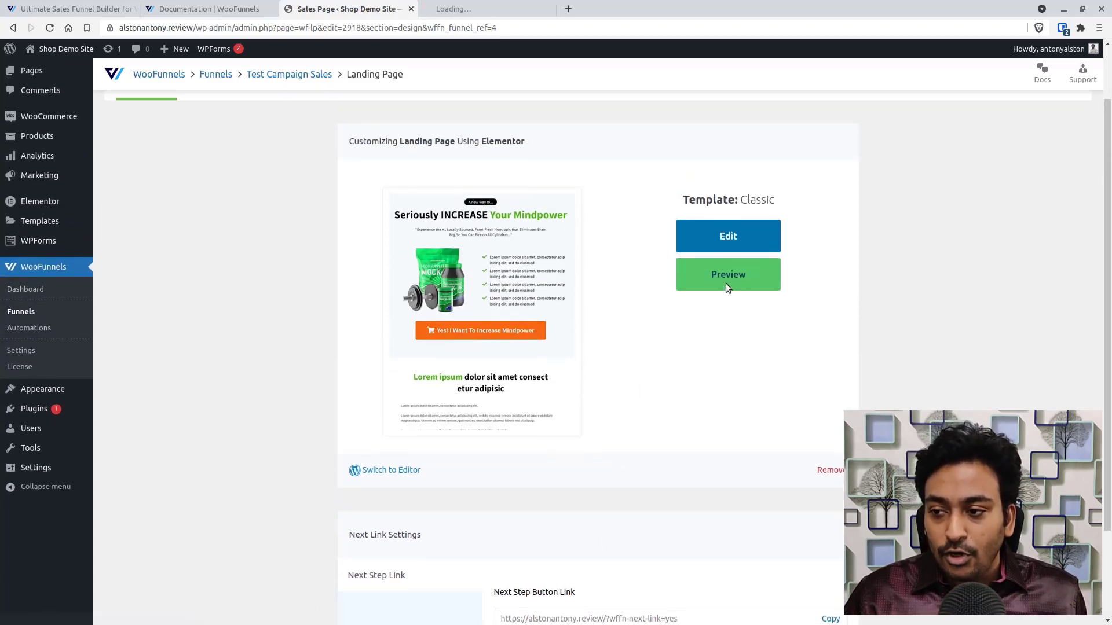
{"action": "left_click", "coordinate": [727, 274]}
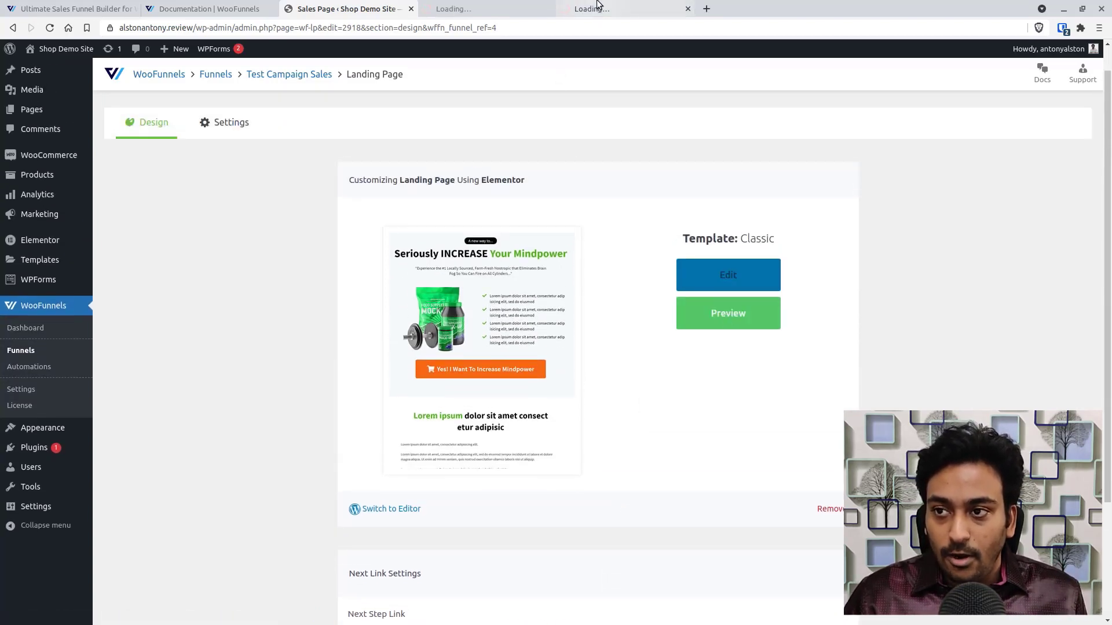
{"action": "left_click_drag", "start_coordinate": [594, 7], "coordinate": [377, 3]}
{"action": "left_click", "coordinate": [377, 3]}
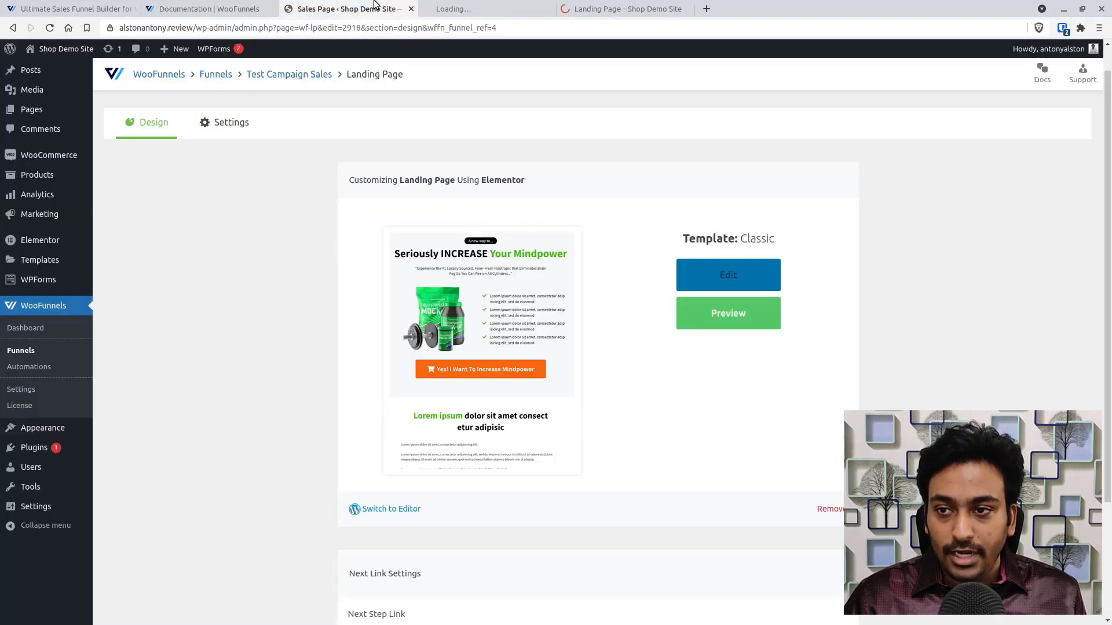
{"action": "left_click", "coordinate": [463, 10]}
{"action": "left_click", "coordinate": [644, 10]}
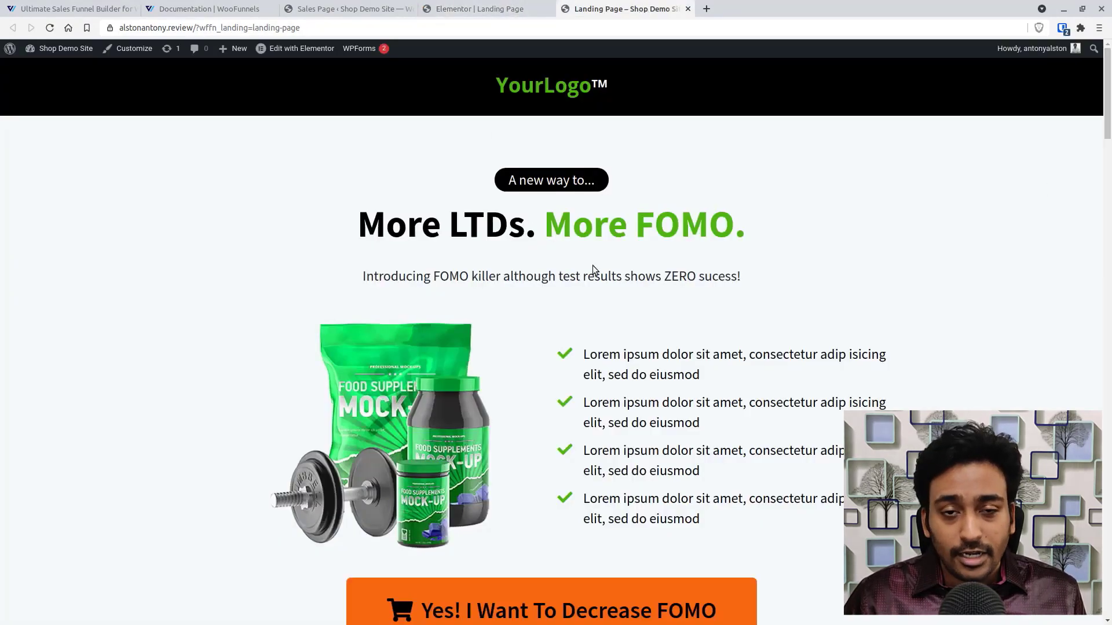
Confirm the Decrease FOMO button links to ?wffn-next-link=yes, then return to the landing page screen
{"action": "left_click_drag", "start_coordinate": [1108, 95], "coordinate": [1110, 70]}
{"action": "left_click", "coordinate": [512, 7]}
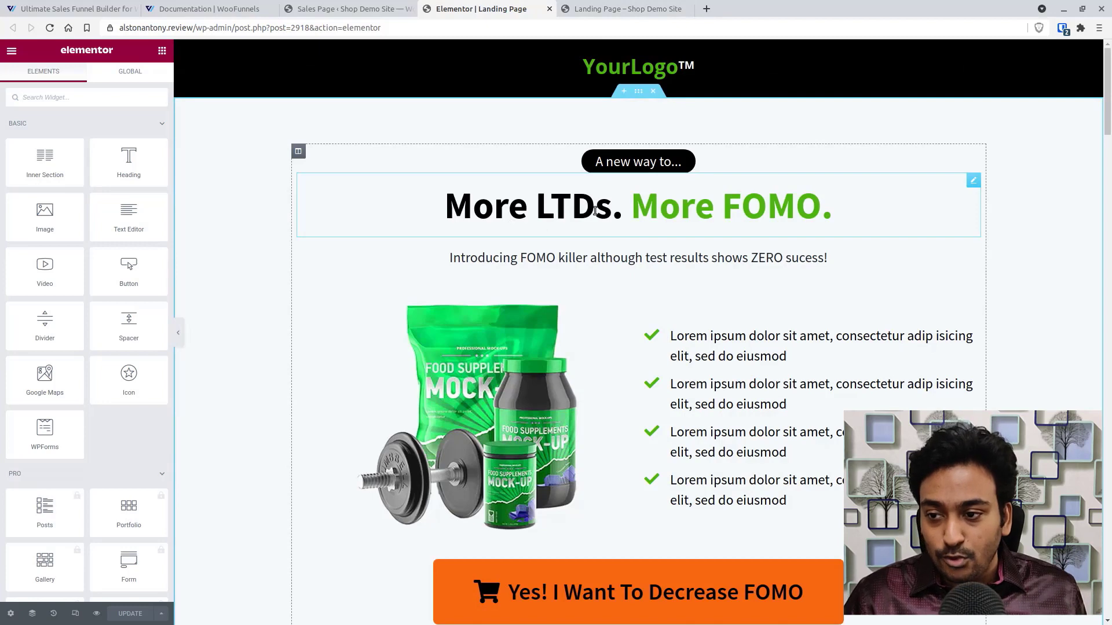
{"action": "scroll", "coordinate": [595, 211], "scroll_direction": "down", "scroll_amount": 3}
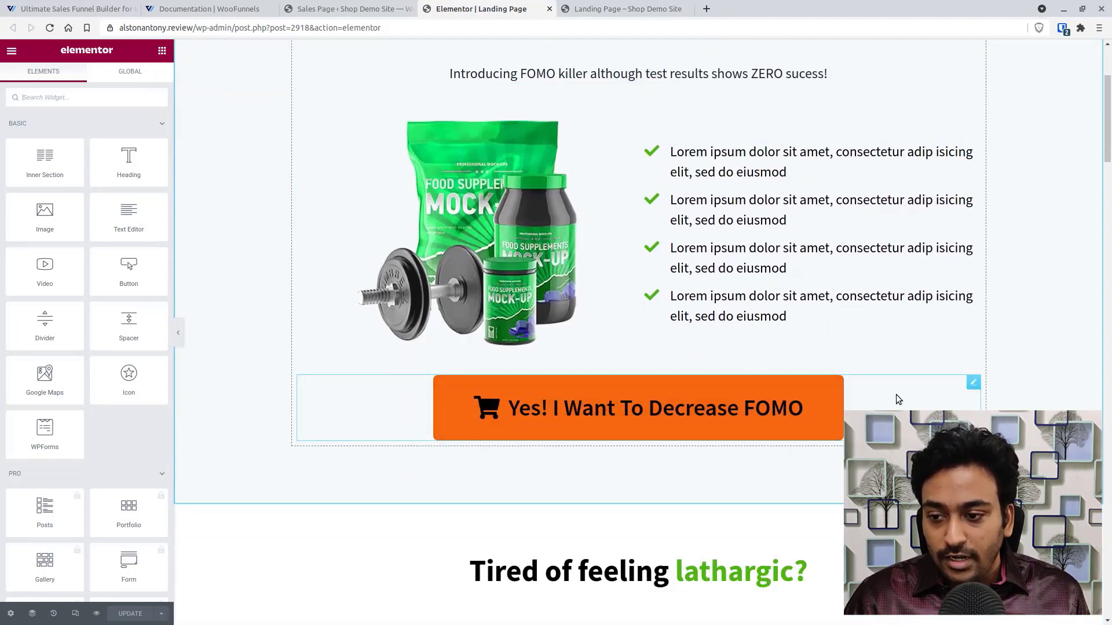
{"action": "left_click", "coordinate": [895, 395]}
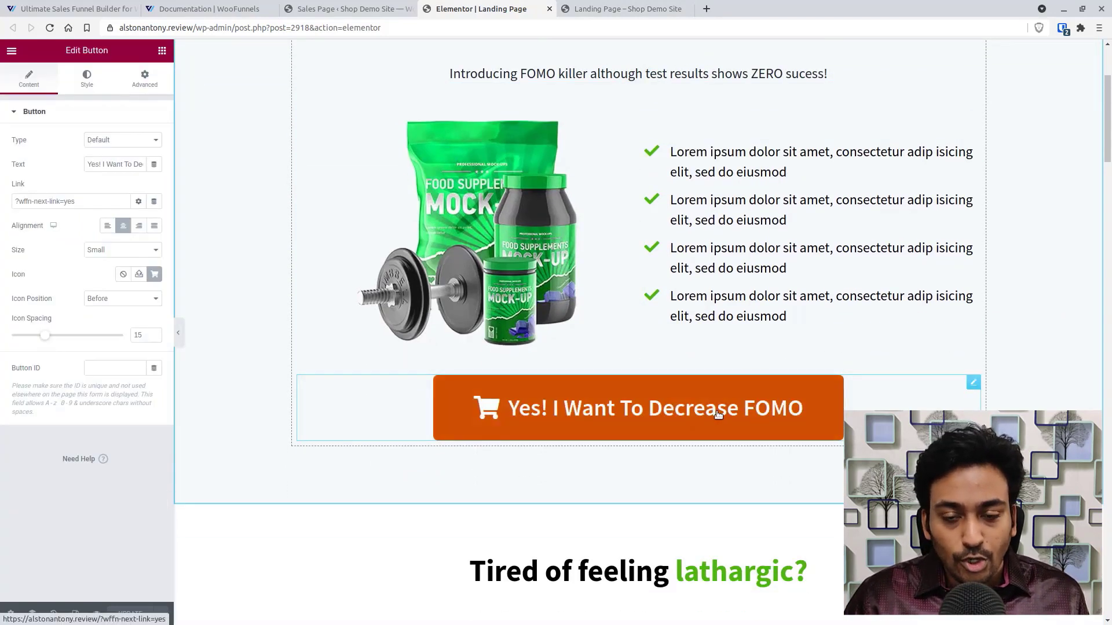
{"action": "left_click_drag", "start_coordinate": [15, 201], "coordinate": [85, 208]}
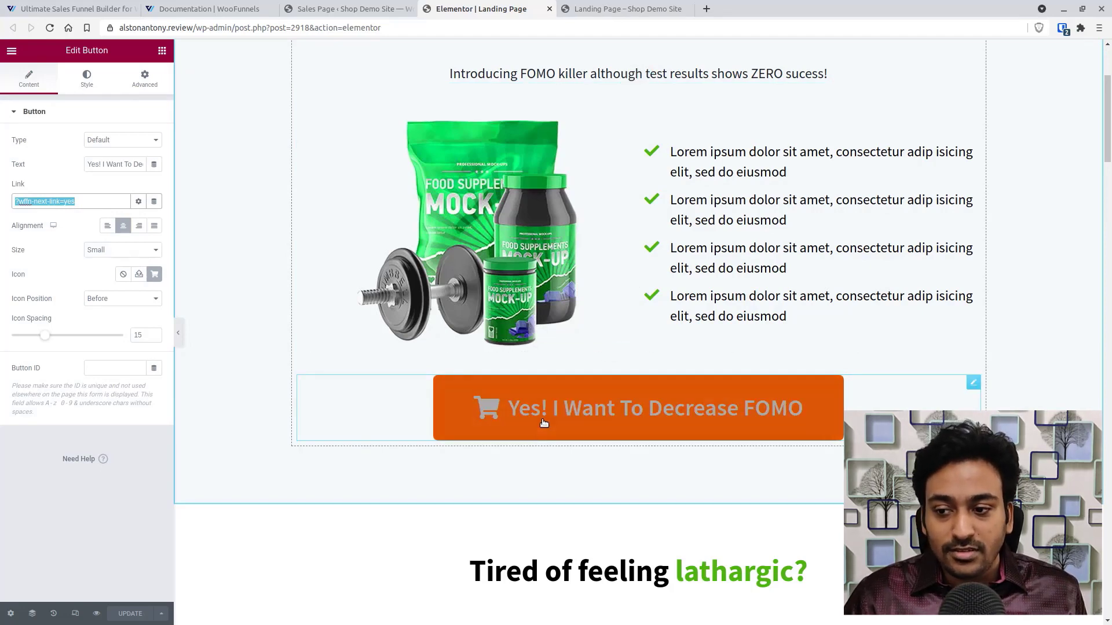
{"action": "left_click", "coordinate": [372, 12]}
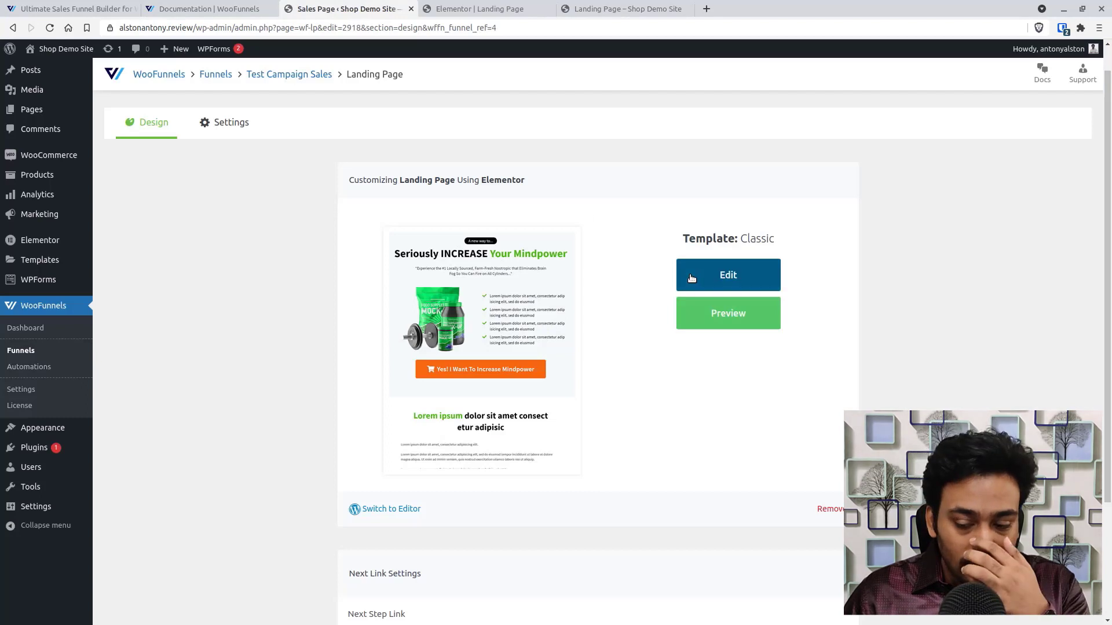
Close the Elementor editor and preview tabs, then open Test Campaign Sales' Checkout Page step
{"action": "left_click", "coordinate": [245, 126]}
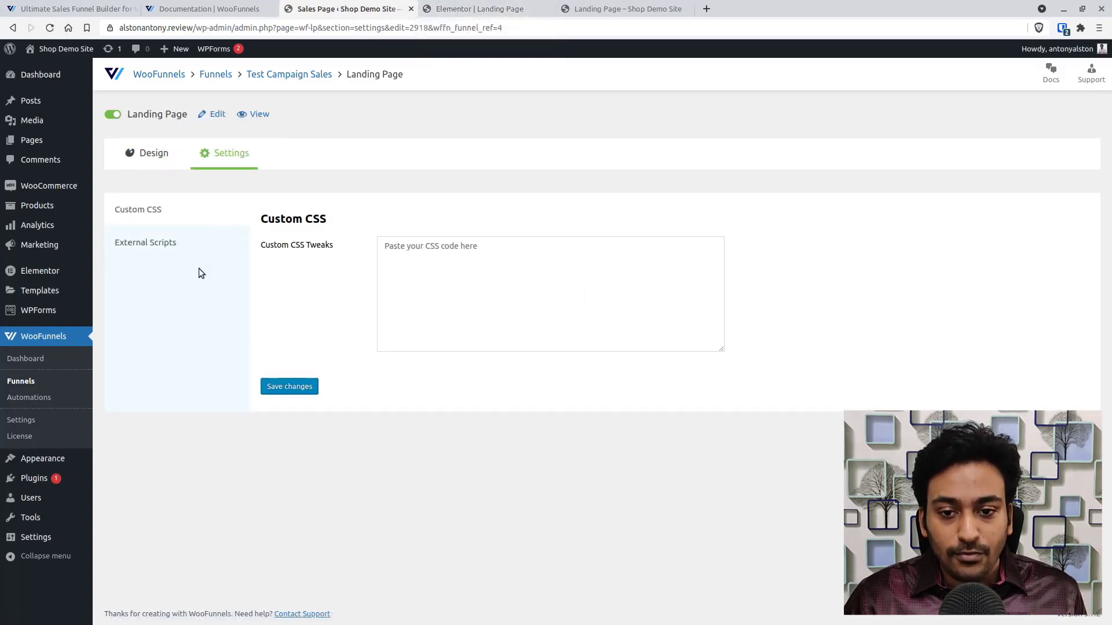
{"action": "left_click", "coordinate": [61, 384]}
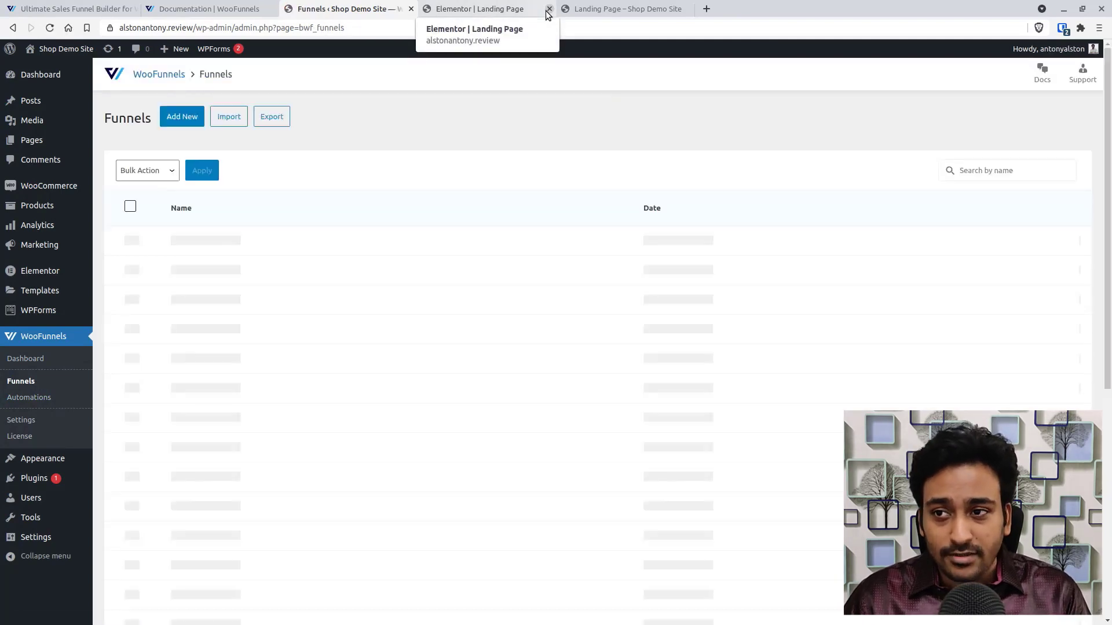
{"action": "left_click", "coordinate": [548, 9]}
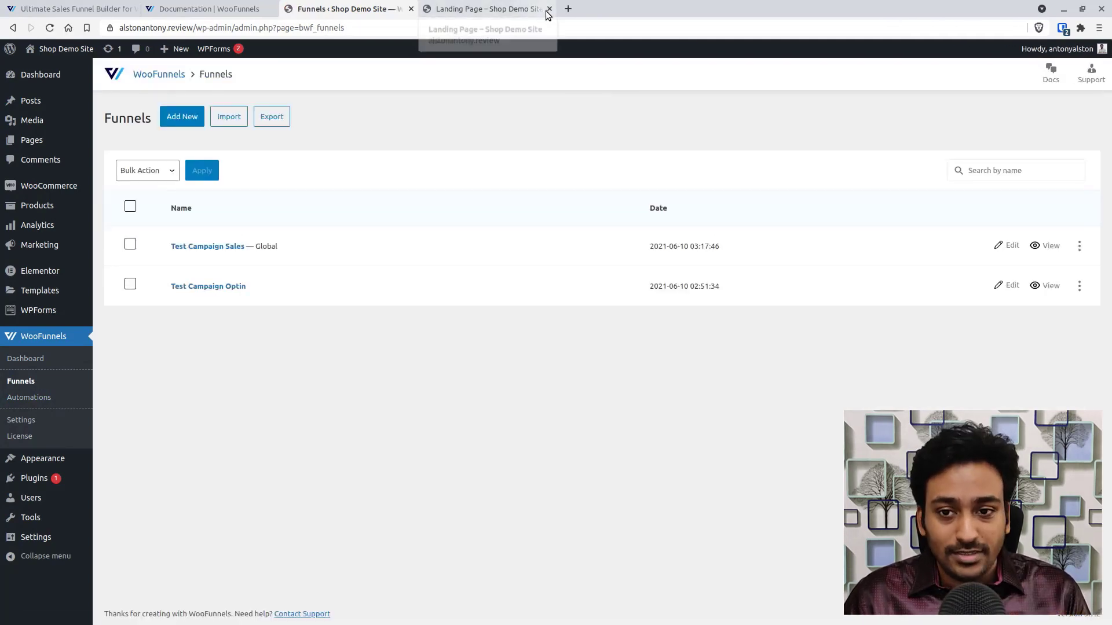
{"action": "left_click", "coordinate": [548, 9]}
{"action": "left_click", "coordinate": [224, 246]}
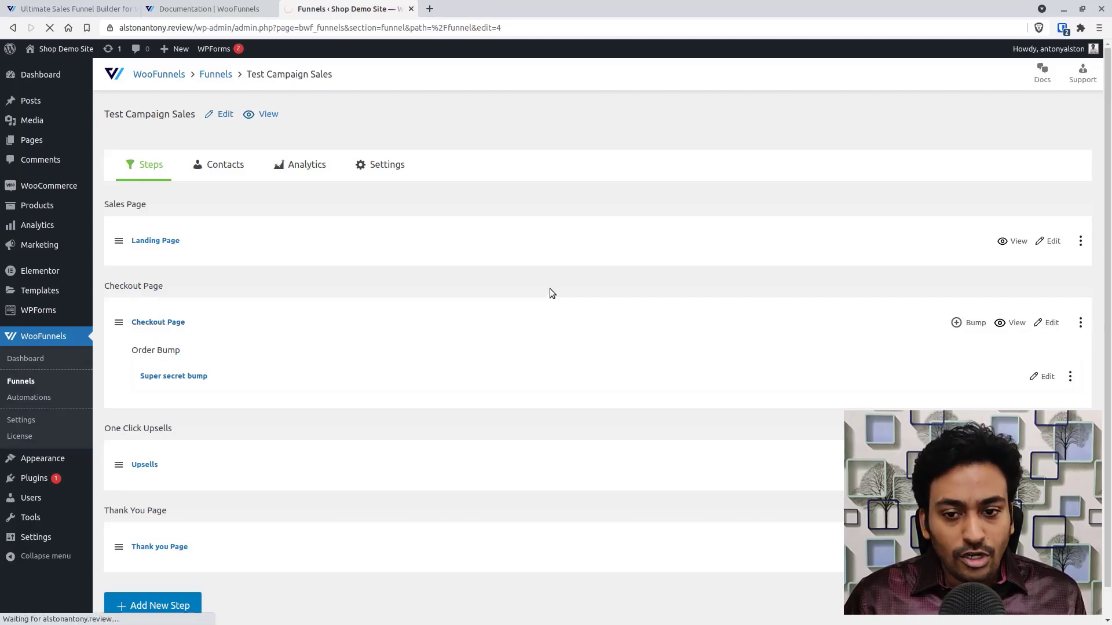
{"action": "left_click", "coordinate": [155, 325]}
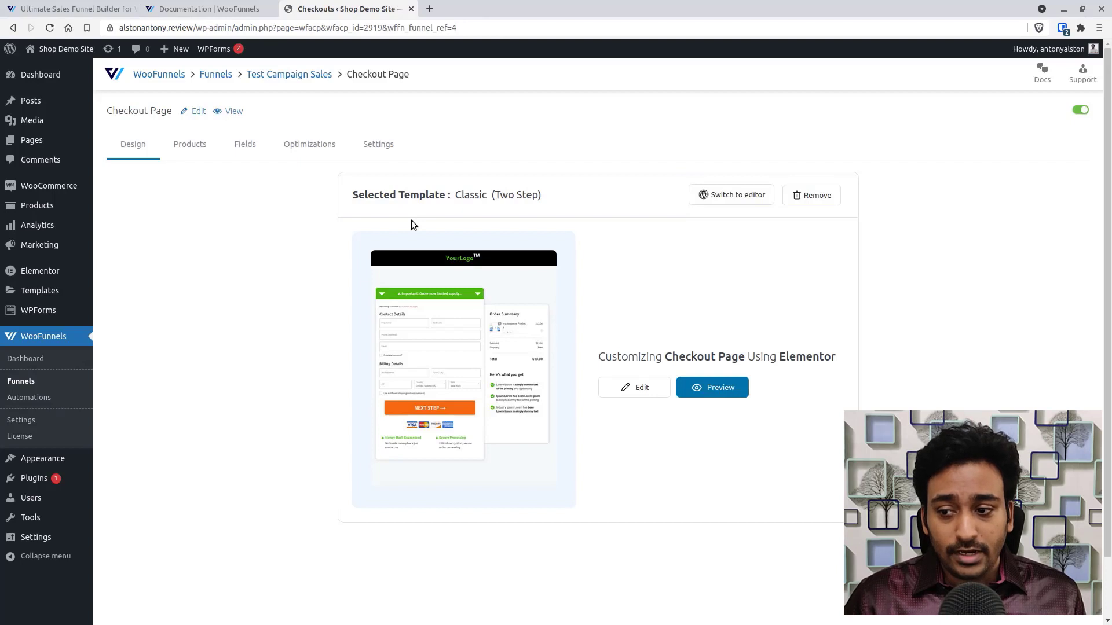
Open the checkout page's Elementor editor in a new background tab
{"action": "scroll", "coordinate": [440, 260], "scroll_direction": "down", "scroll_amount": 1}
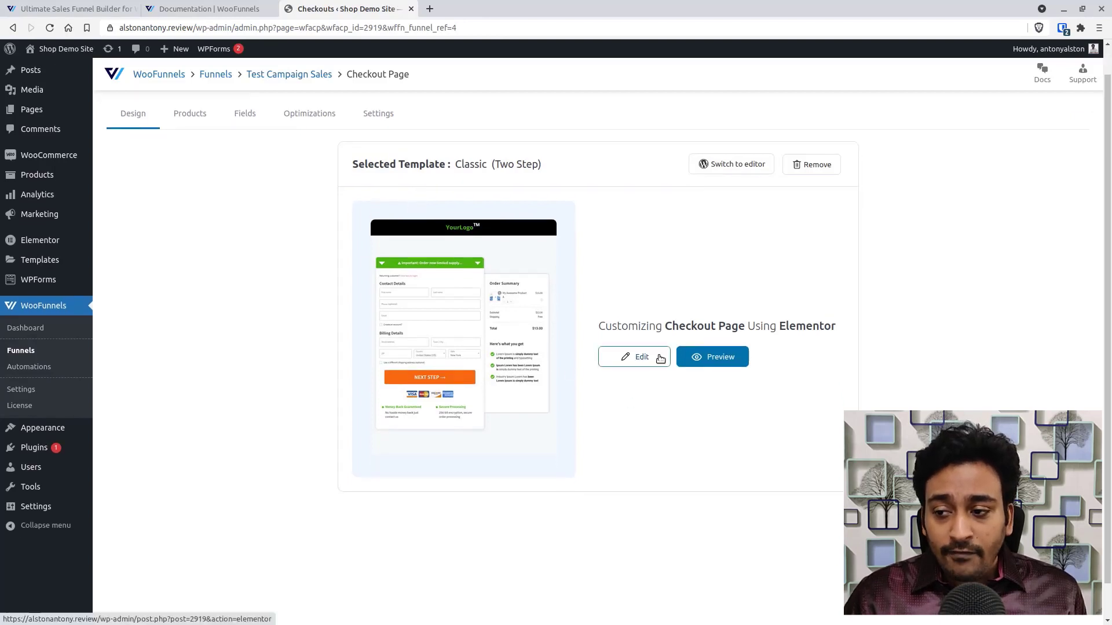
{"action": "right_click", "coordinate": [644, 366]}
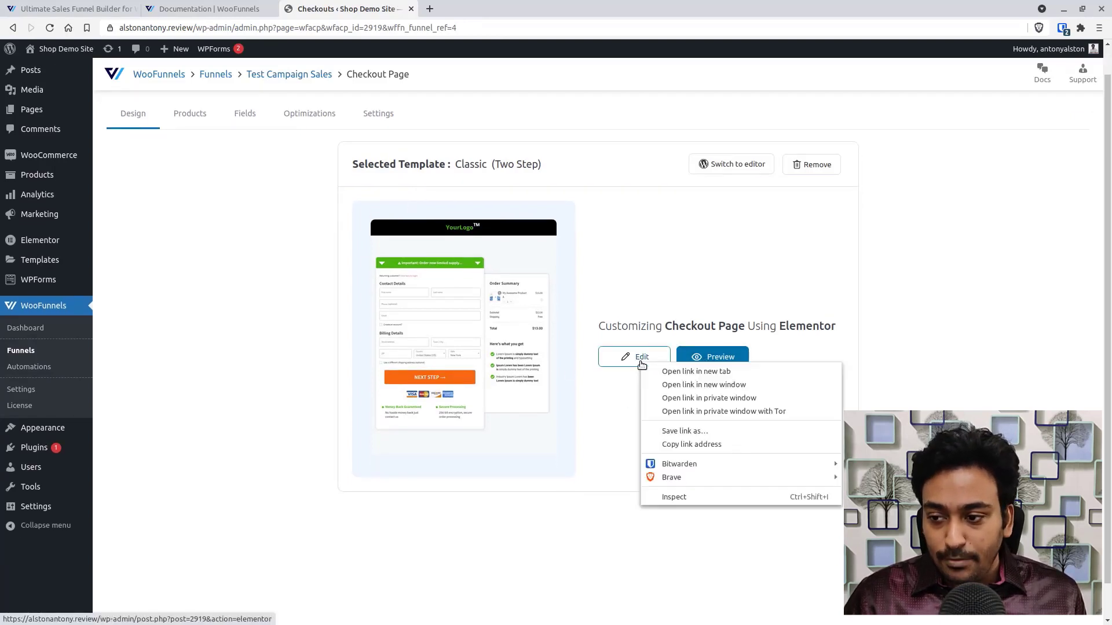
{"action": "left_click", "coordinate": [666, 373]}
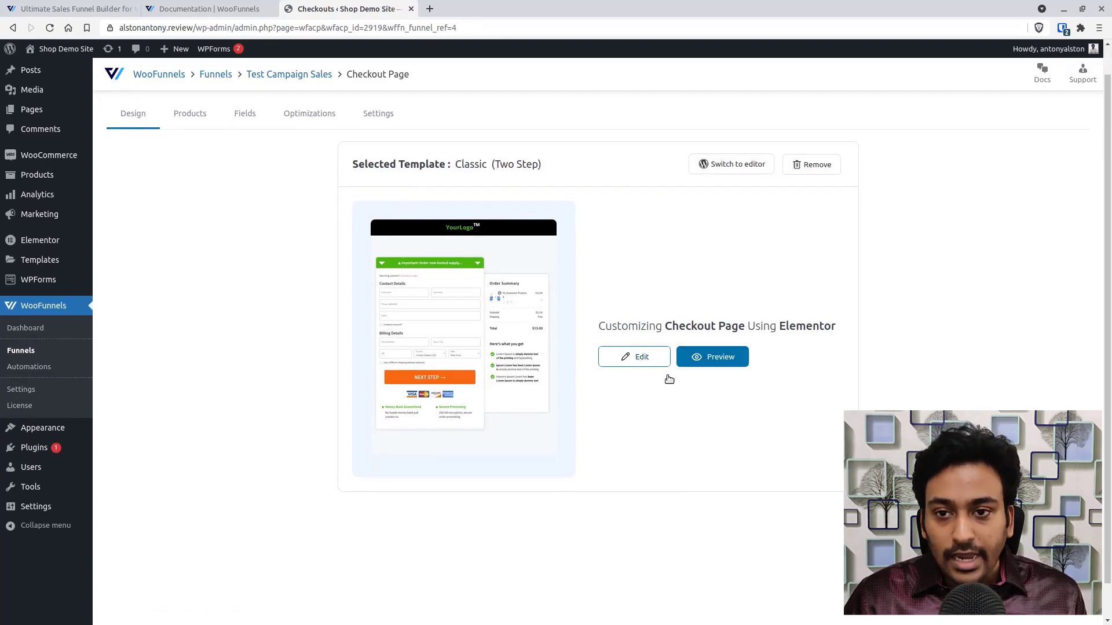
Review the checkout's products and their prices, including DNK Yellow Shoes' regular and sale prices
{"action": "left_click", "coordinate": [197, 127]}
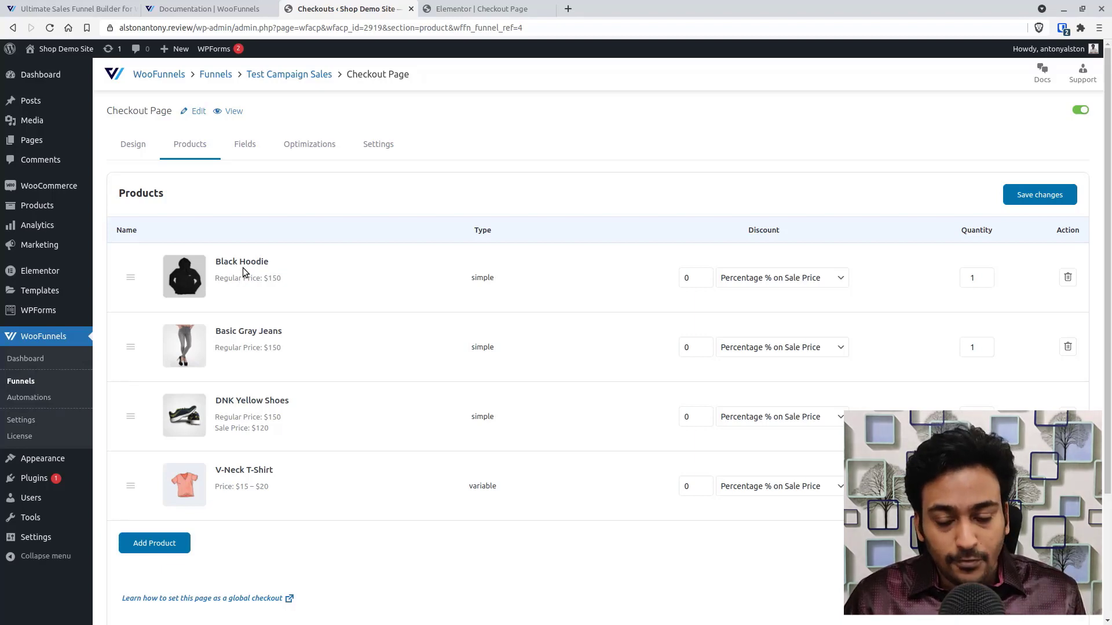
{"action": "scroll", "coordinate": [407, 287], "scroll_direction": "down", "scroll_amount": 1}
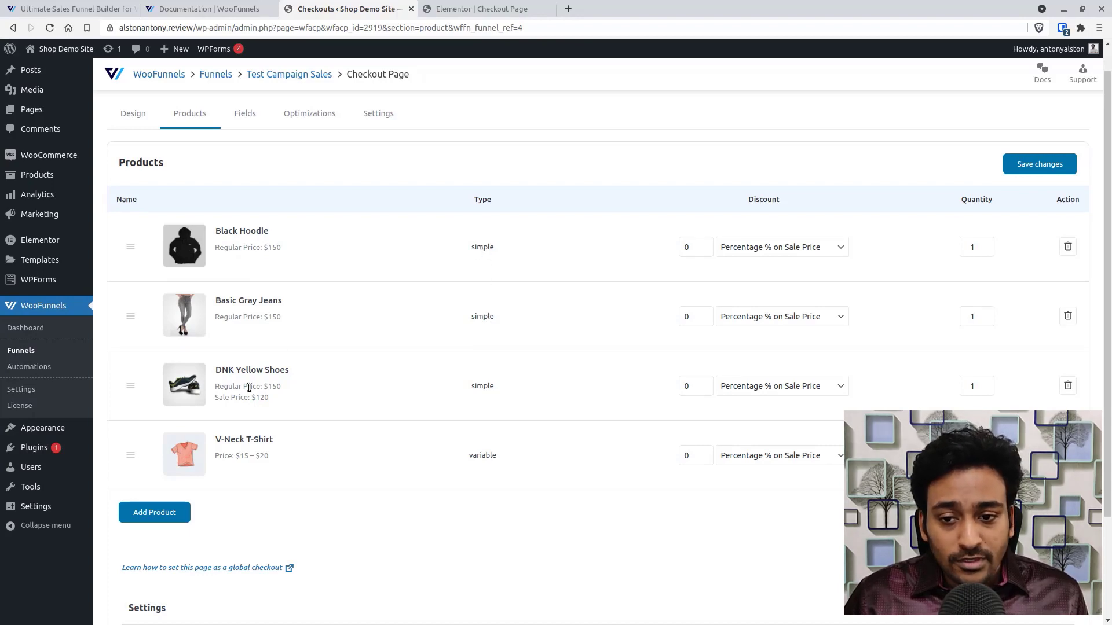
{"action": "left_click_drag", "start_coordinate": [247, 386], "coordinate": [267, 397]}
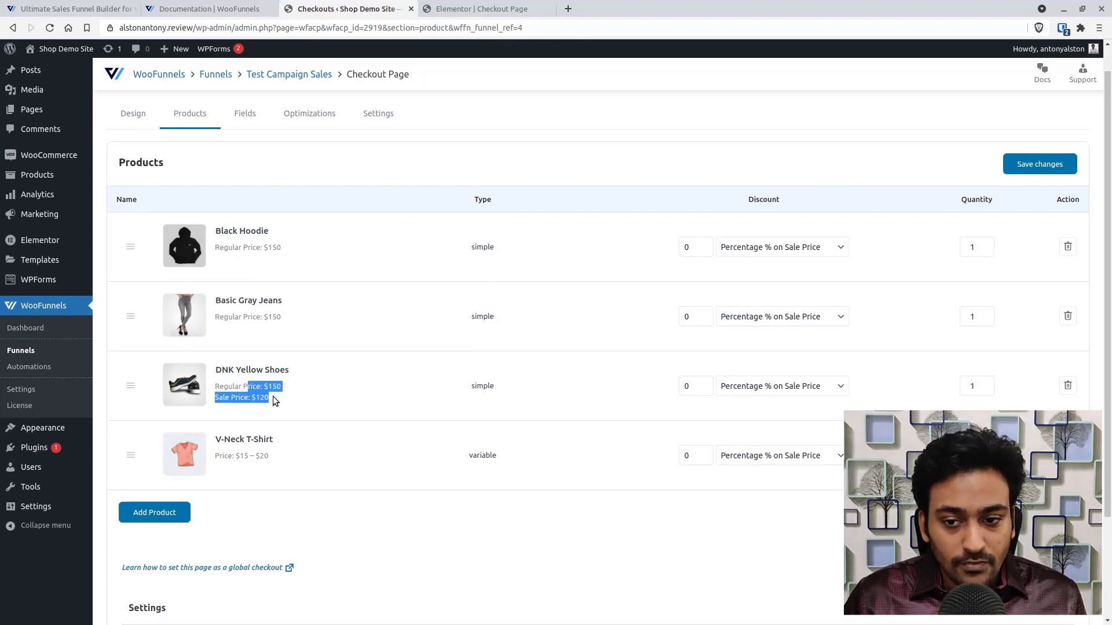
{"action": "left_click", "coordinate": [267, 398]}
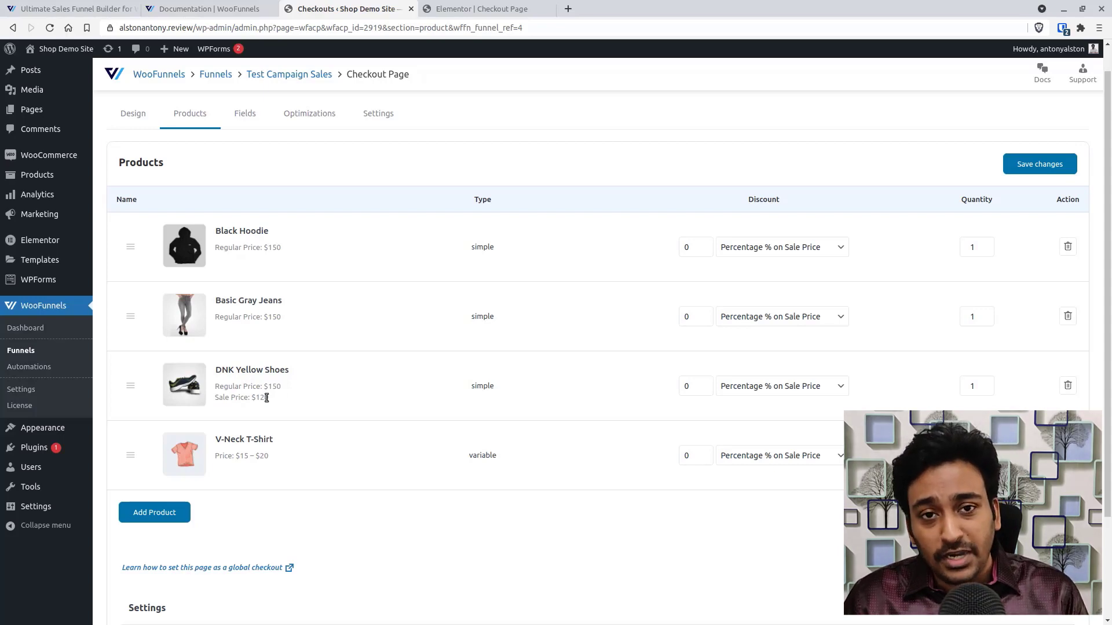
{"action": "left_click_drag", "start_coordinate": [277, 394], "coordinate": [218, 386]}
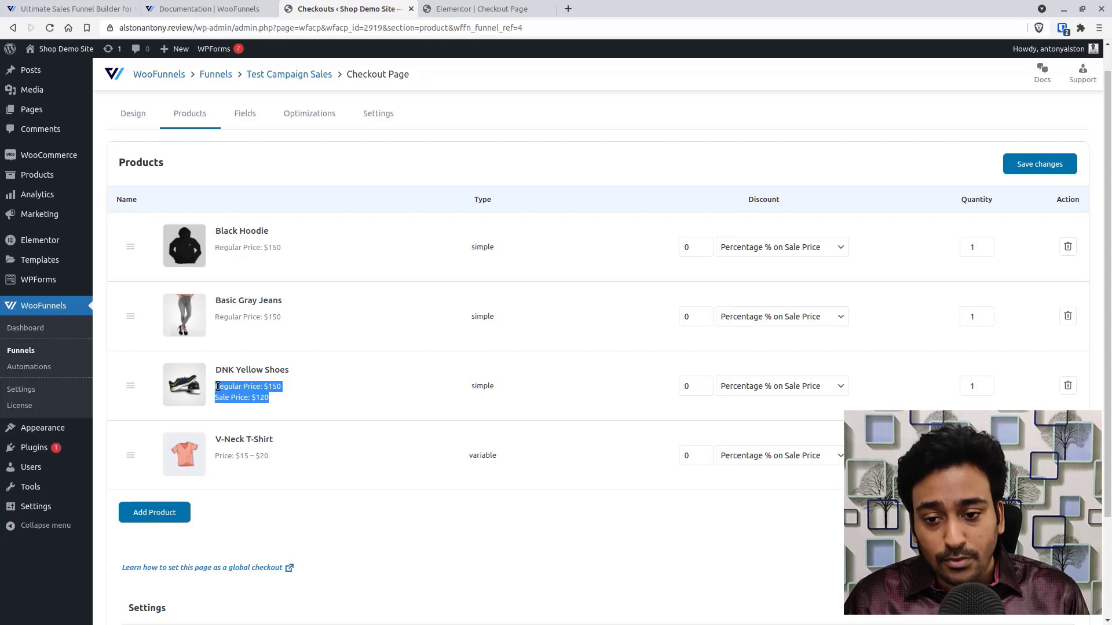
{"action": "left_click", "coordinate": [219, 387]}
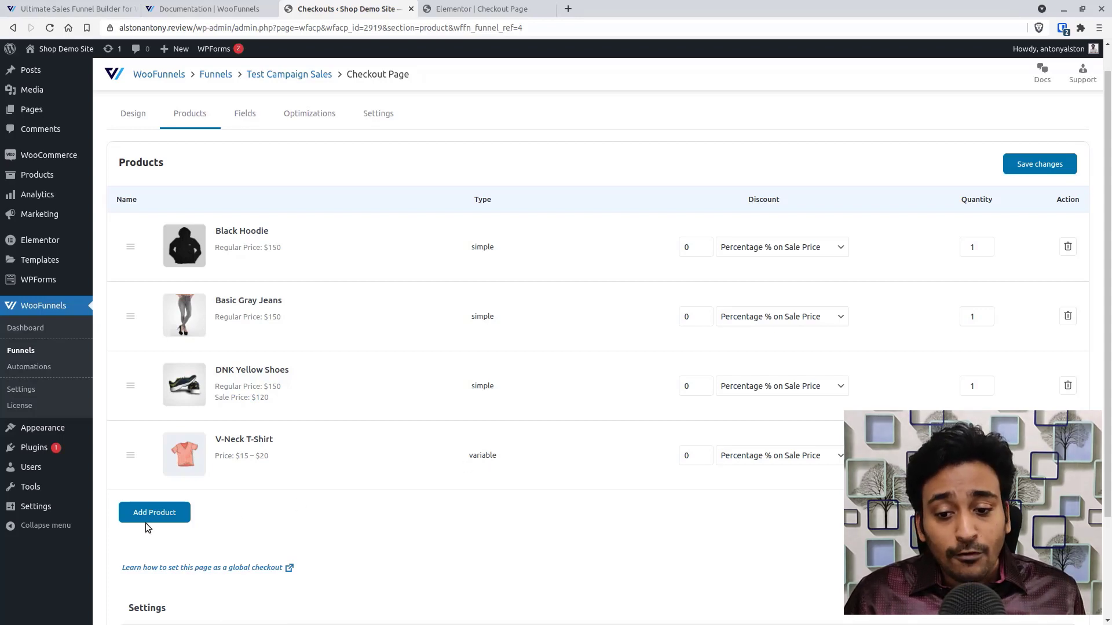
{"action": "scroll", "coordinate": [170, 509], "scroll_direction": "down", "scroll_amount": 1}
{"action": "scroll", "coordinate": [169, 509], "scroll_direction": "down", "scroll_amount": 1}
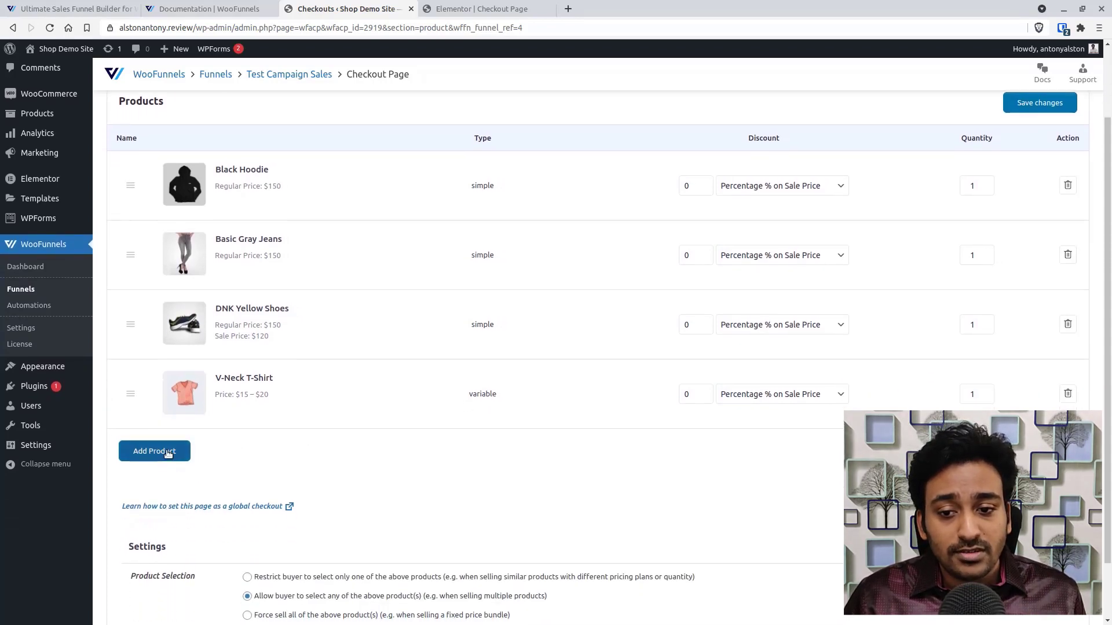
Add Anchor Bracelet (#160) as a product on the checkout page
{"action": "left_click", "coordinate": [166, 451]}
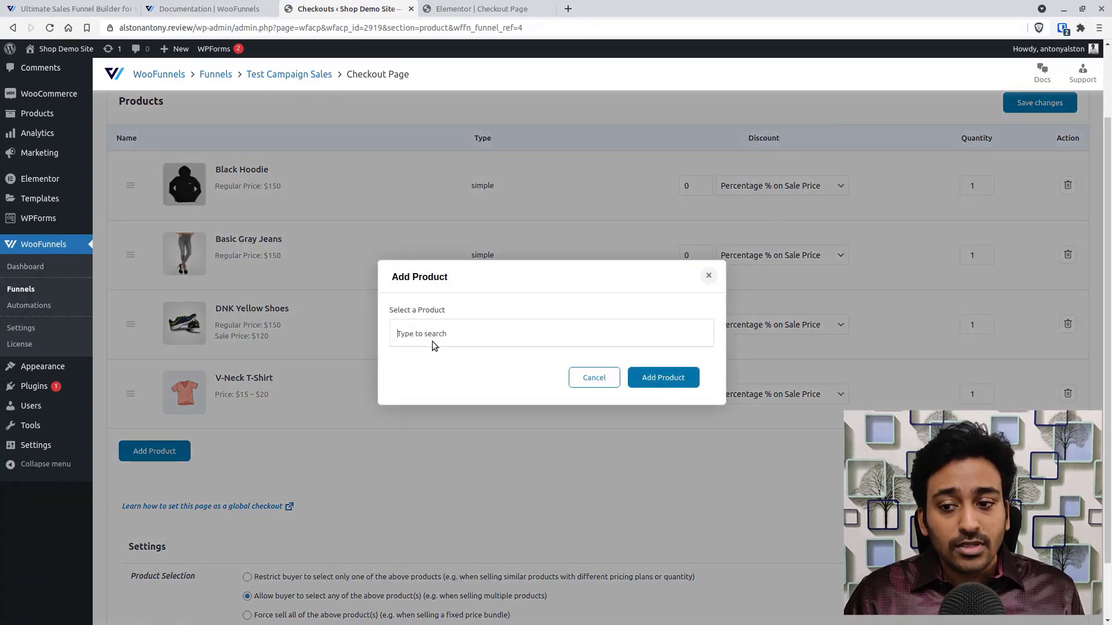
{"action": "type", "text": "a"}
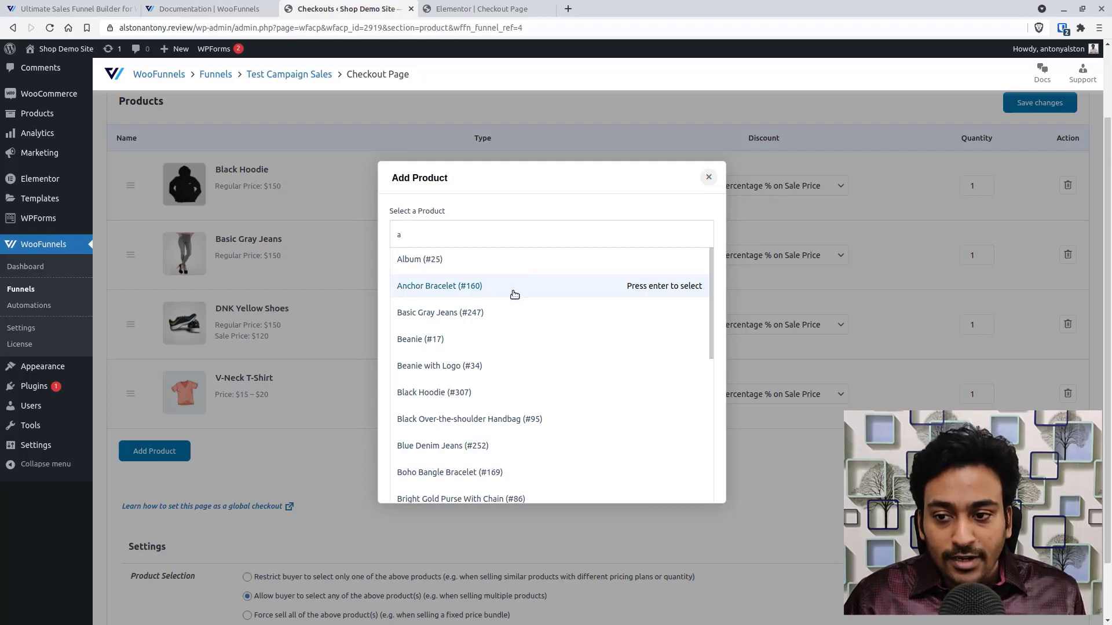
{"action": "left_click", "coordinate": [514, 286]}
{"action": "left_click", "coordinate": [666, 381]}
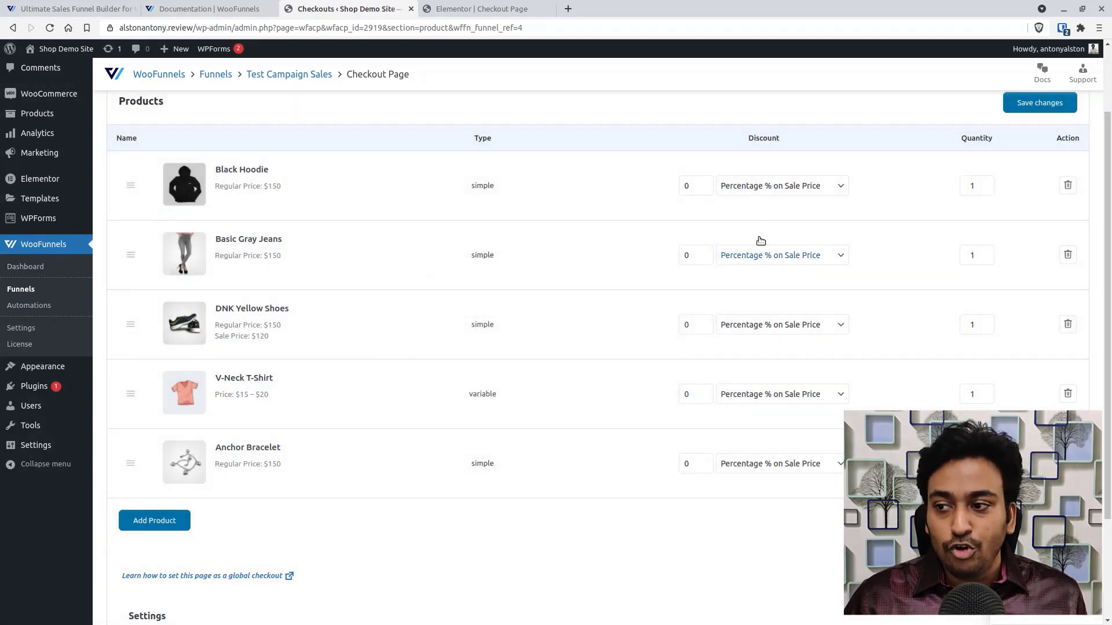
Check Black Hoodie's discount types, leaving the discount unchanged, then go to the checkout's Fields section
{"action": "left_click", "coordinate": [776, 186]}
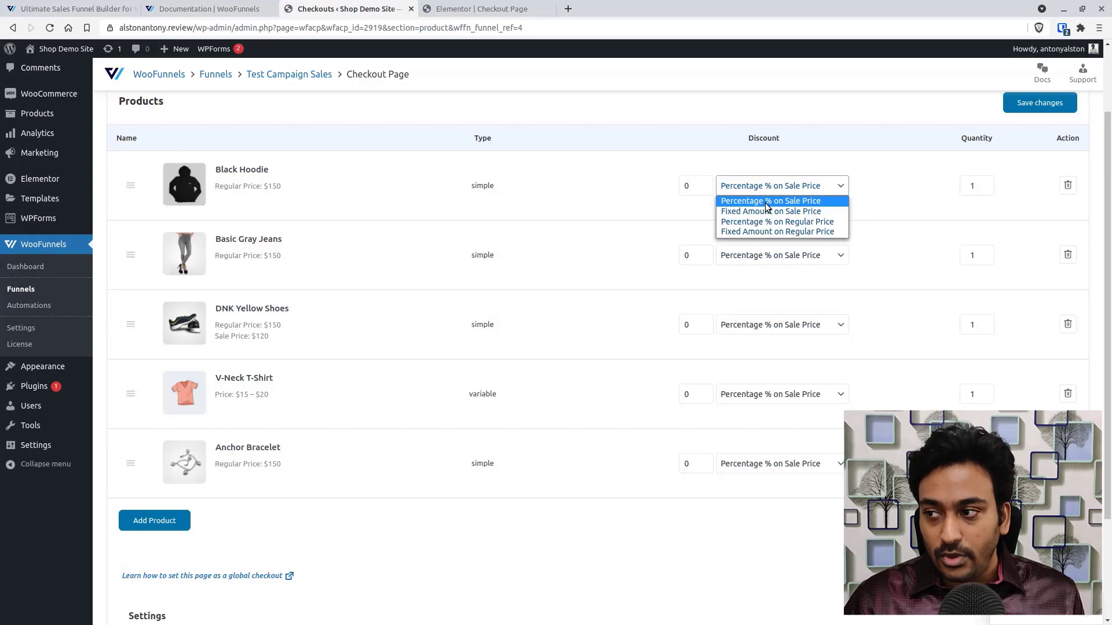
{"action": "left_click", "coordinate": [895, 187]}
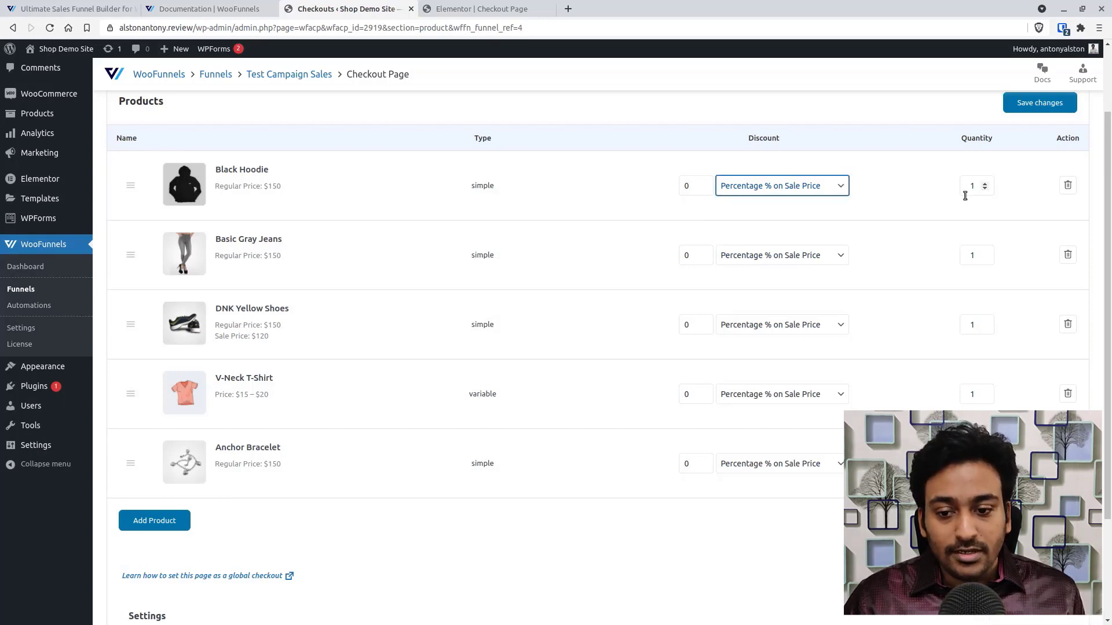
{"action": "scroll", "coordinate": [228, 363], "scroll_direction": "down", "scroll_amount": 3}
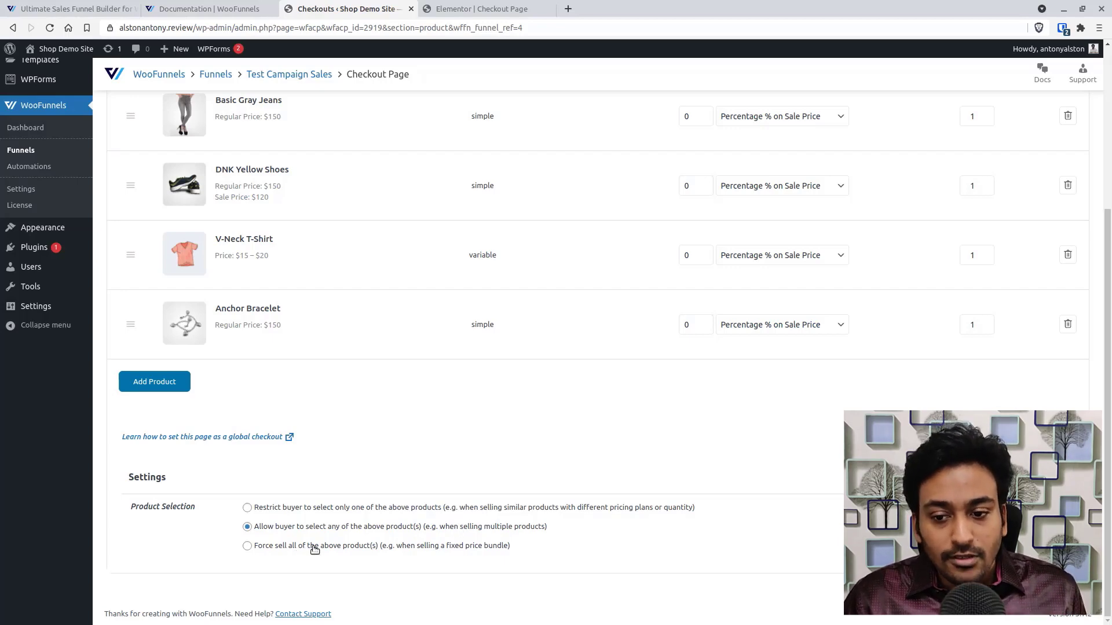
{"action": "scroll", "coordinate": [353, 380], "scroll_direction": "up", "scroll_amount": 4}
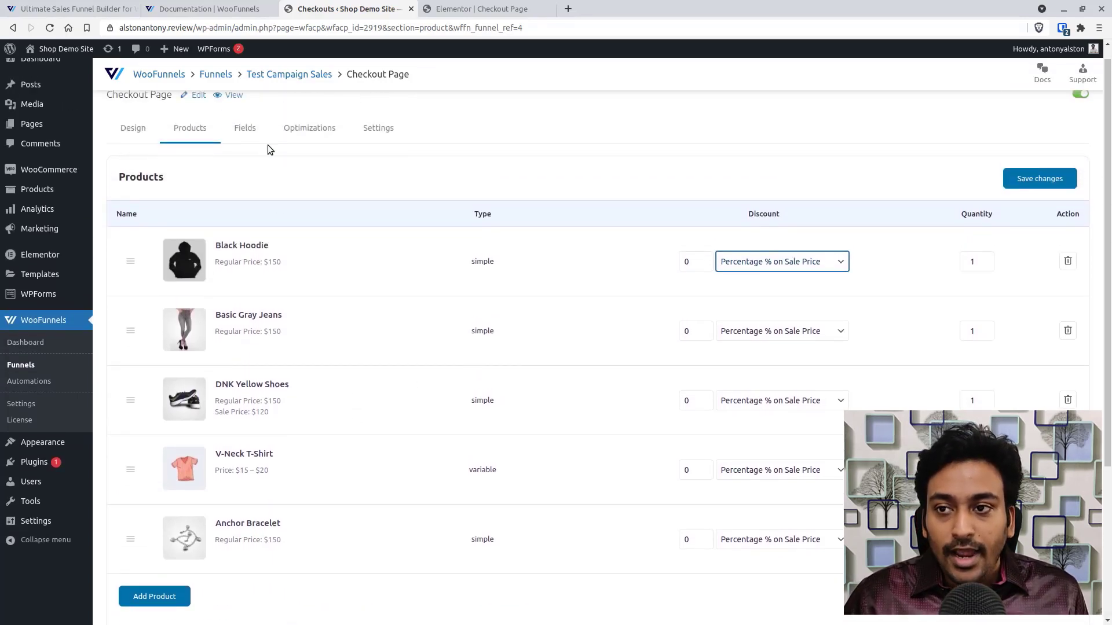
{"action": "left_click", "coordinate": [246, 130]}
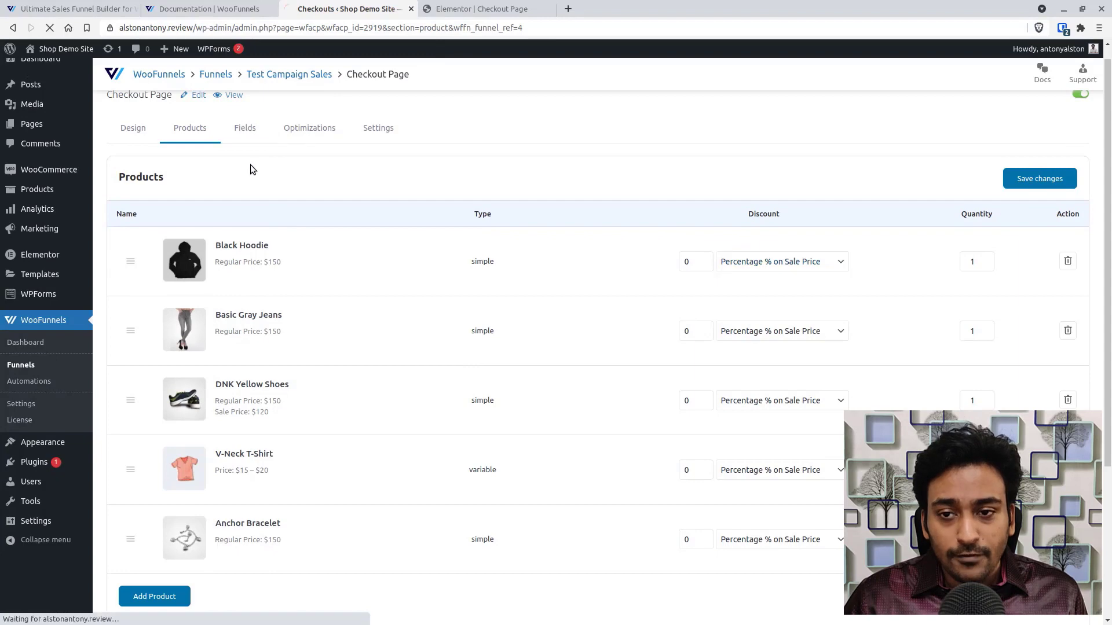
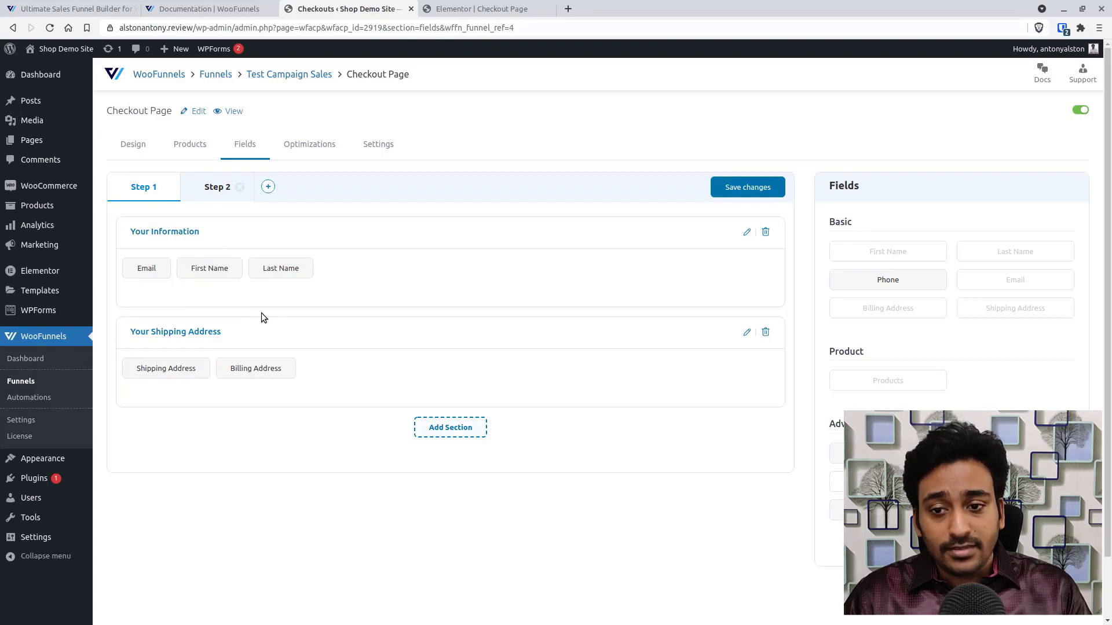
Show the checkout's Step 2 field sections and scroll through them
{"action": "left_click", "coordinate": [215, 195]}
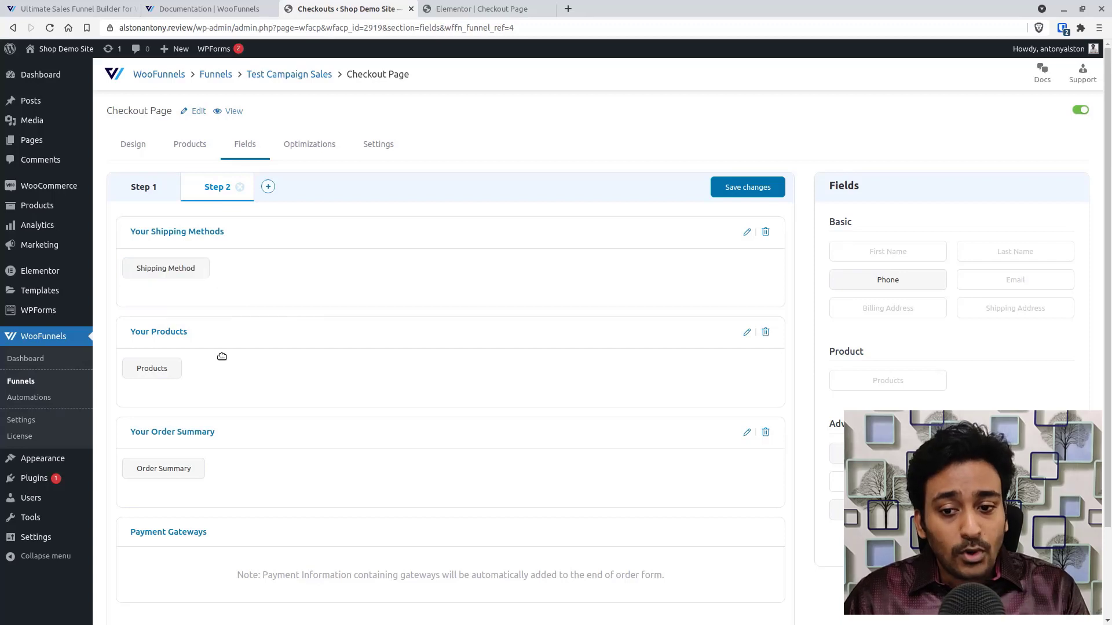
{"action": "scroll", "coordinate": [221, 501], "scroll_direction": "down", "scroll_amount": 2}
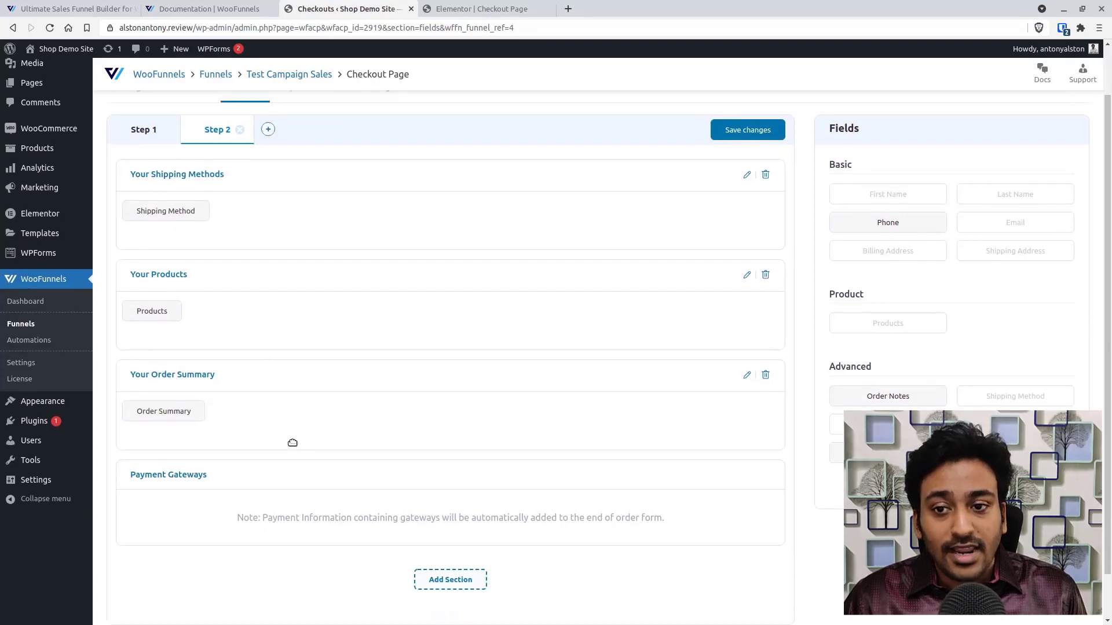
{"action": "scroll", "coordinate": [292, 443], "scroll_direction": "up", "scroll_amount": 2}
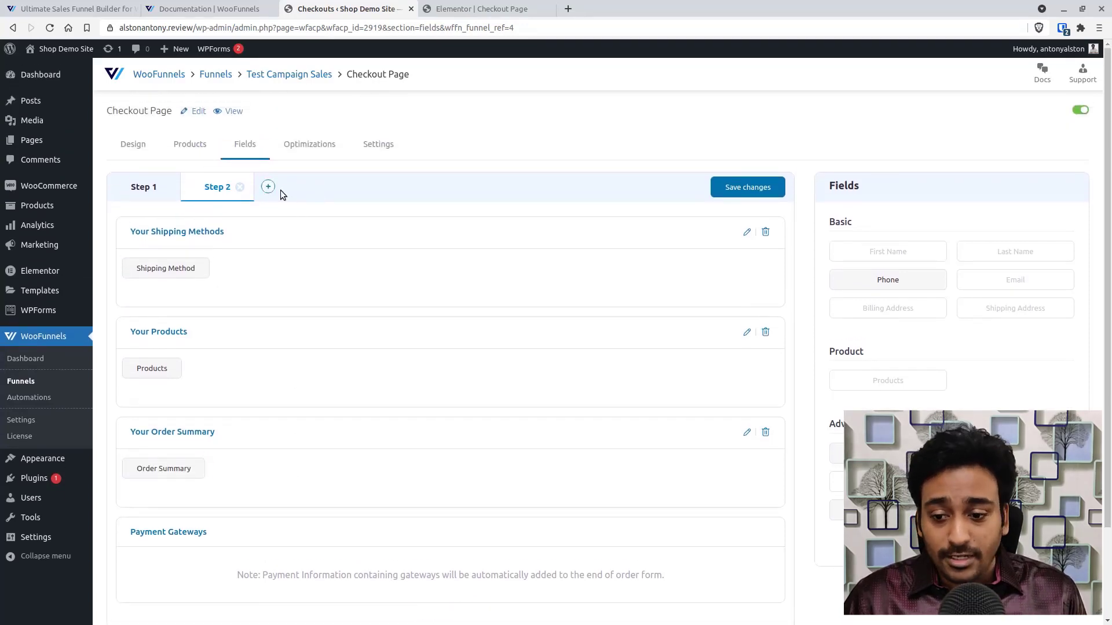
{"action": "scroll", "coordinate": [281, 191], "scroll_direction": "down", "scroll_amount": 3}
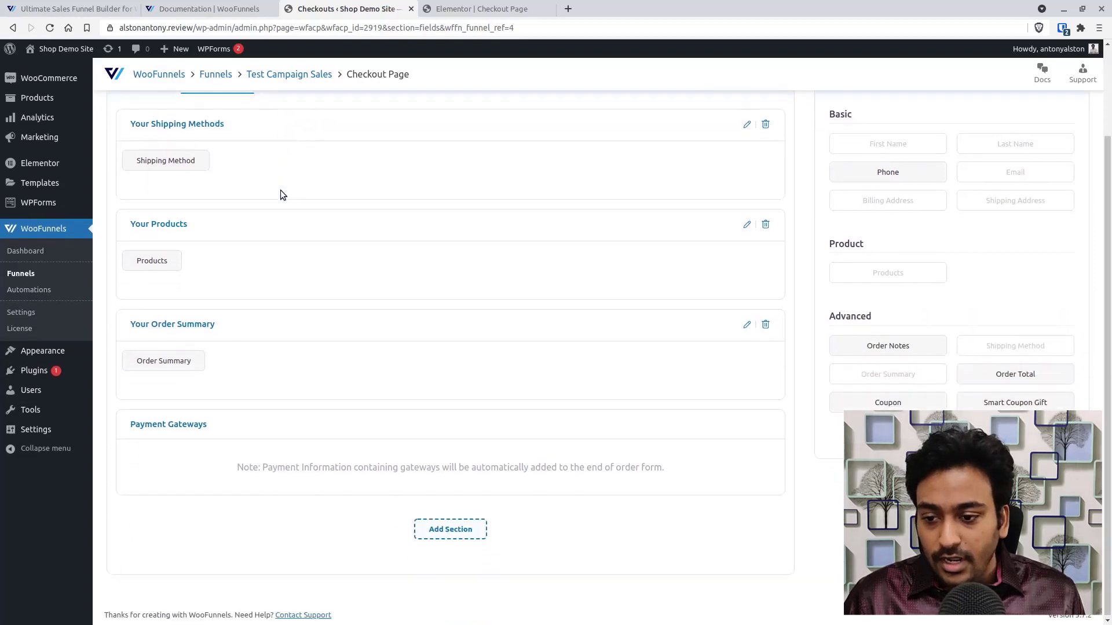
Open the Add Section form for Step 2 and dismiss it without adding a section
{"action": "left_click", "coordinate": [452, 529]}
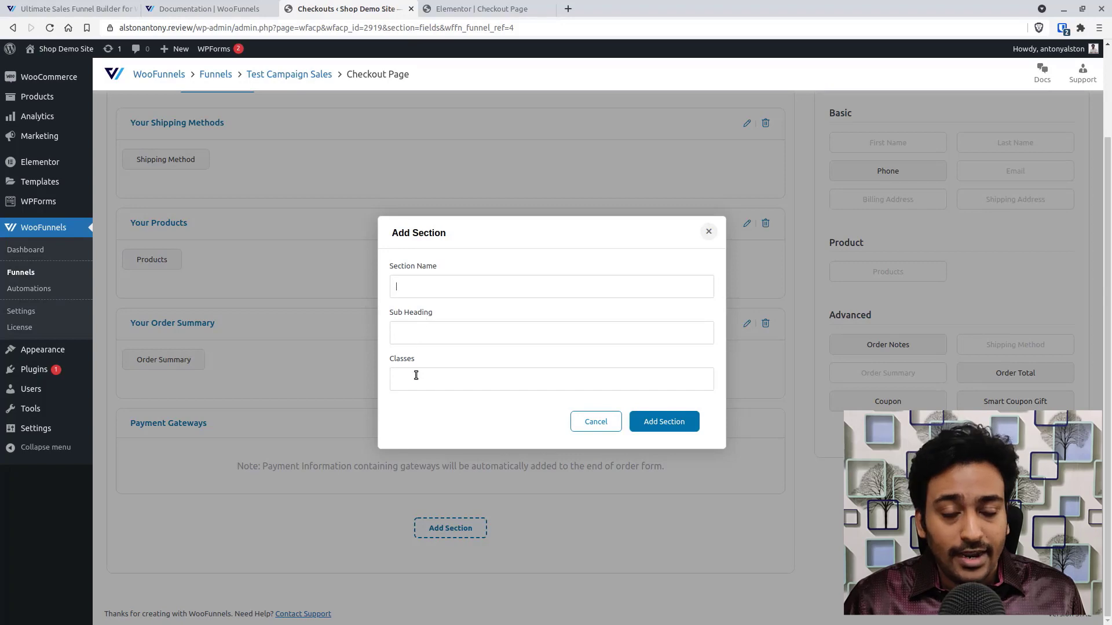
{"action": "left_click", "coordinate": [707, 232]}
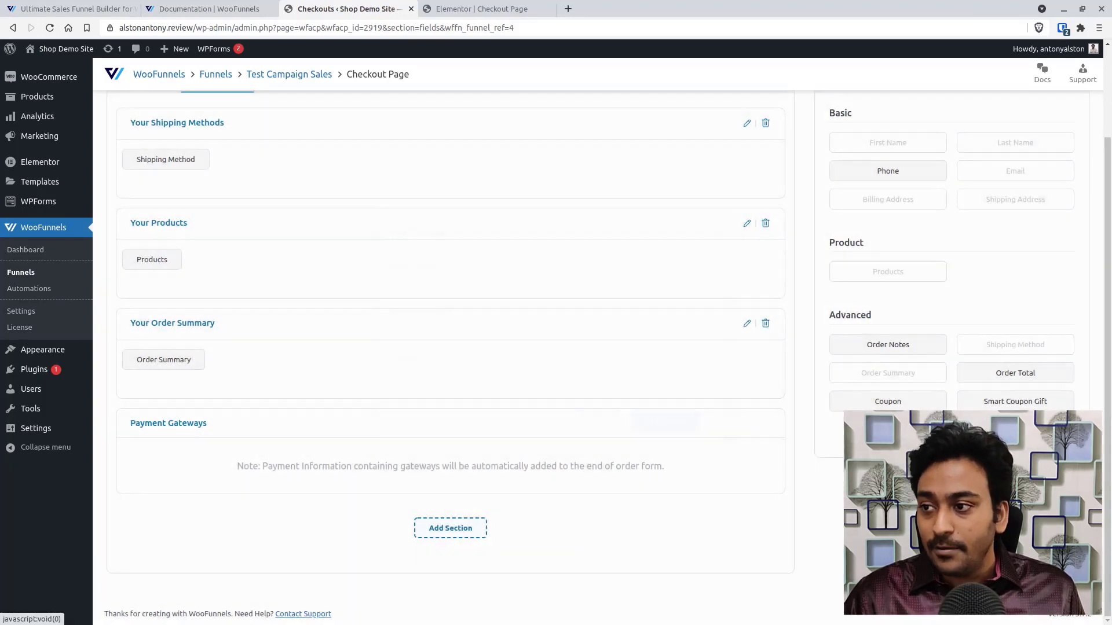
{"action": "scroll", "coordinate": [888, 280], "scroll_direction": "up", "scroll_amount": 2}
{"action": "scroll", "coordinate": [878, 335], "scroll_direction": "down", "scroll_amount": 1}
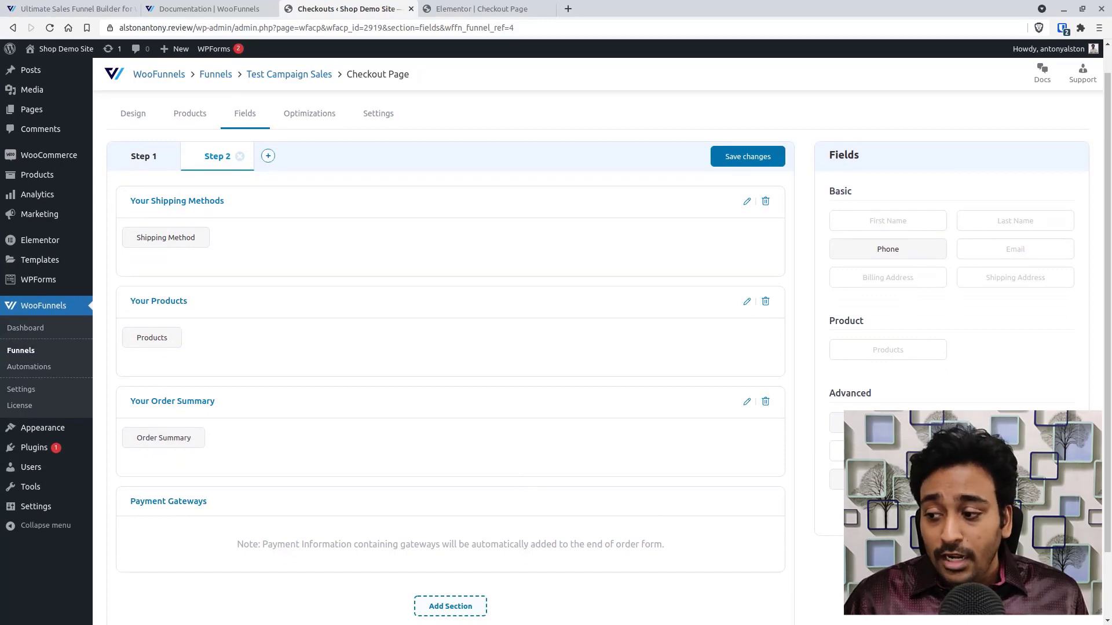
Cancel a new custom checkout field, then bring up the checkout's Optimizations settings
{"action": "left_click", "coordinate": [951, 510]}
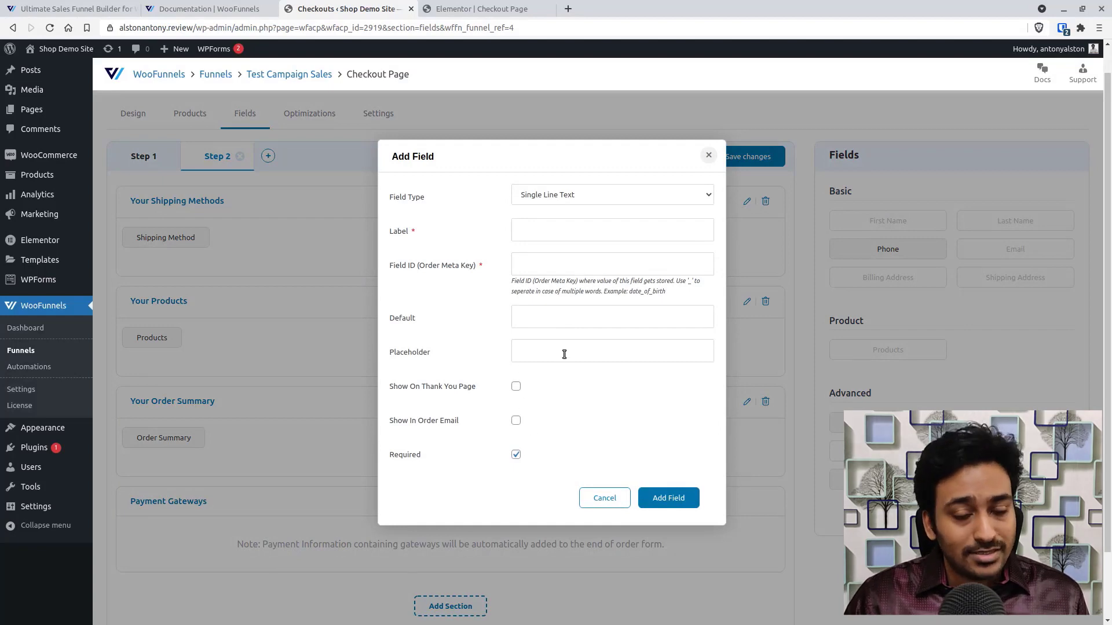
{"action": "left_click", "coordinate": [707, 156]}
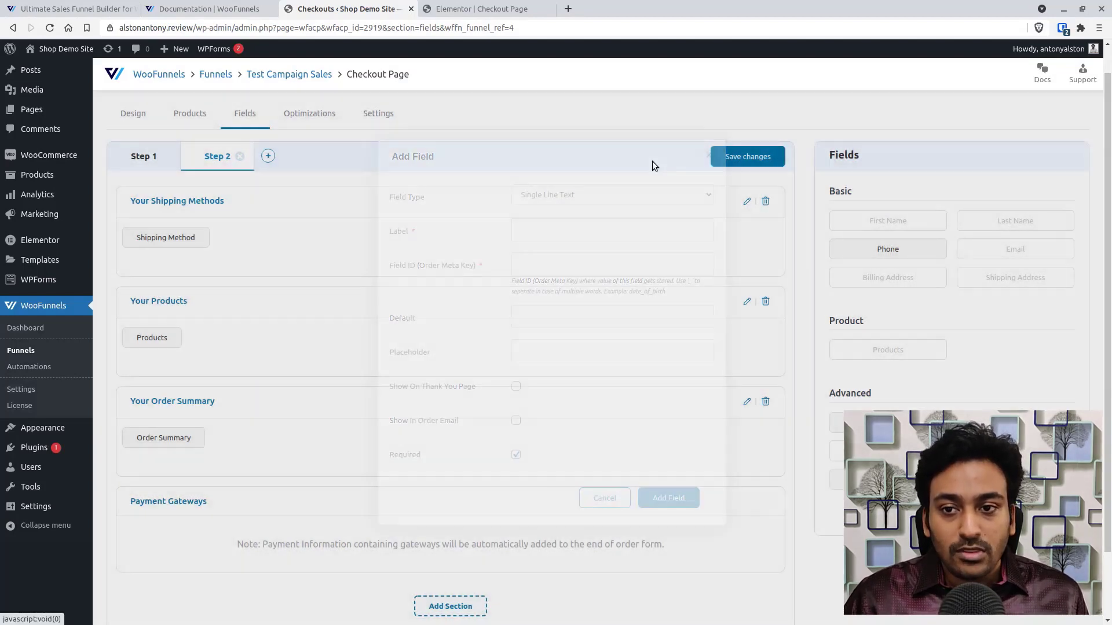
{"action": "left_click", "coordinate": [304, 115]}
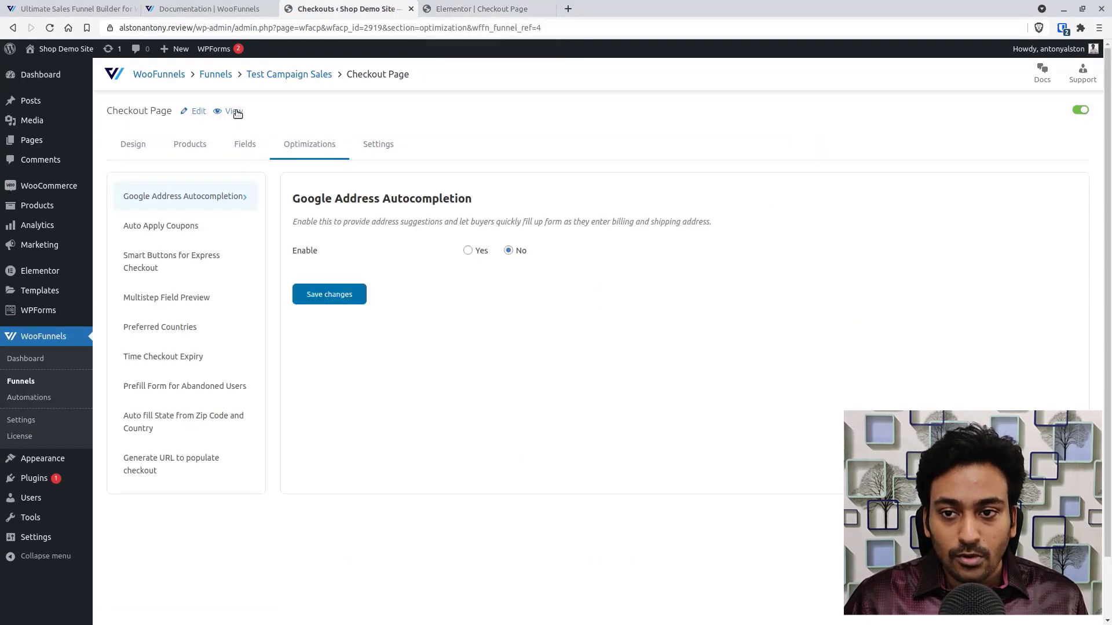
Open the live checkout in a new tab, then review Coupons, Smart Buttons, Multistep Preview and Preferred Countries
{"action": "right_click", "coordinate": [238, 113]}
{"action": "left_click", "coordinate": [267, 120]}
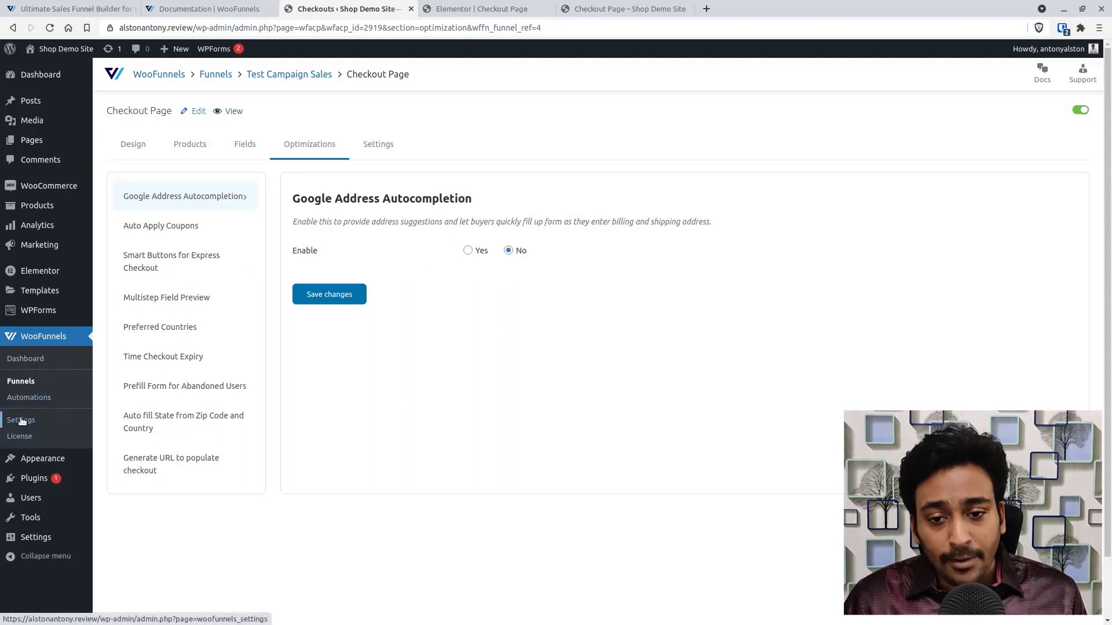
{"action": "left_click", "coordinate": [190, 237]}
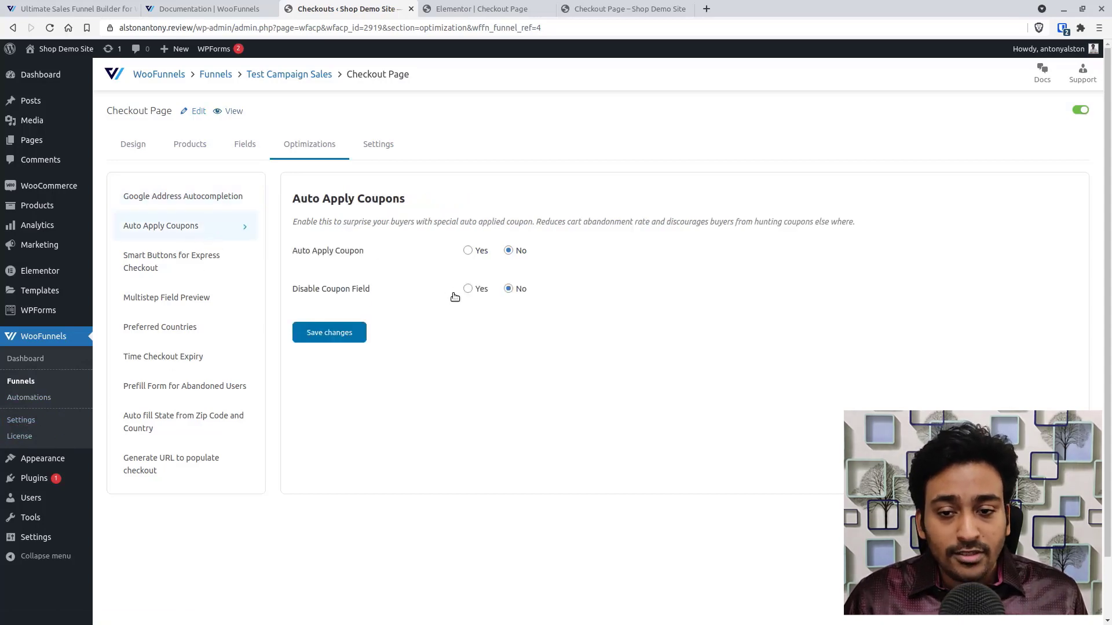
{"action": "left_click", "coordinate": [169, 267]}
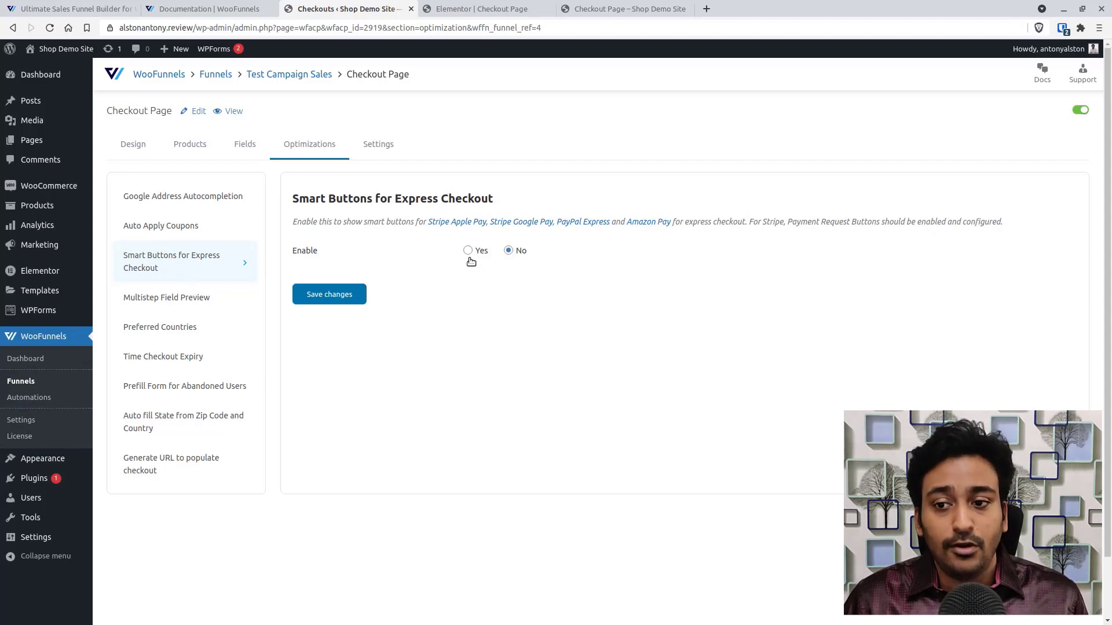
{"action": "left_click", "coordinate": [207, 305]}
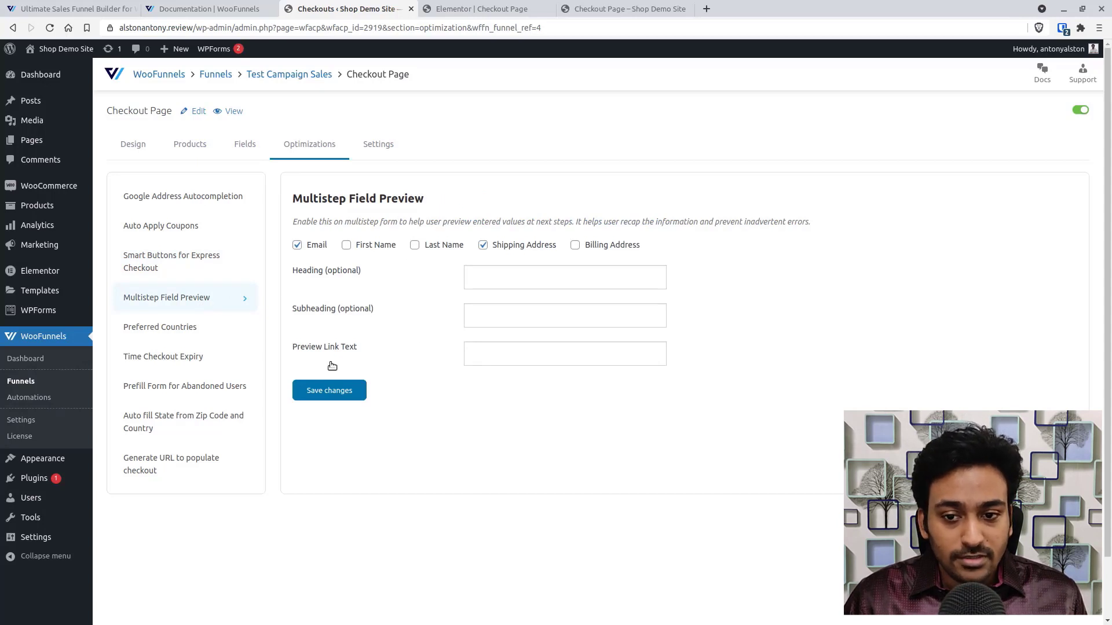
{"action": "left_click", "coordinate": [174, 331]}
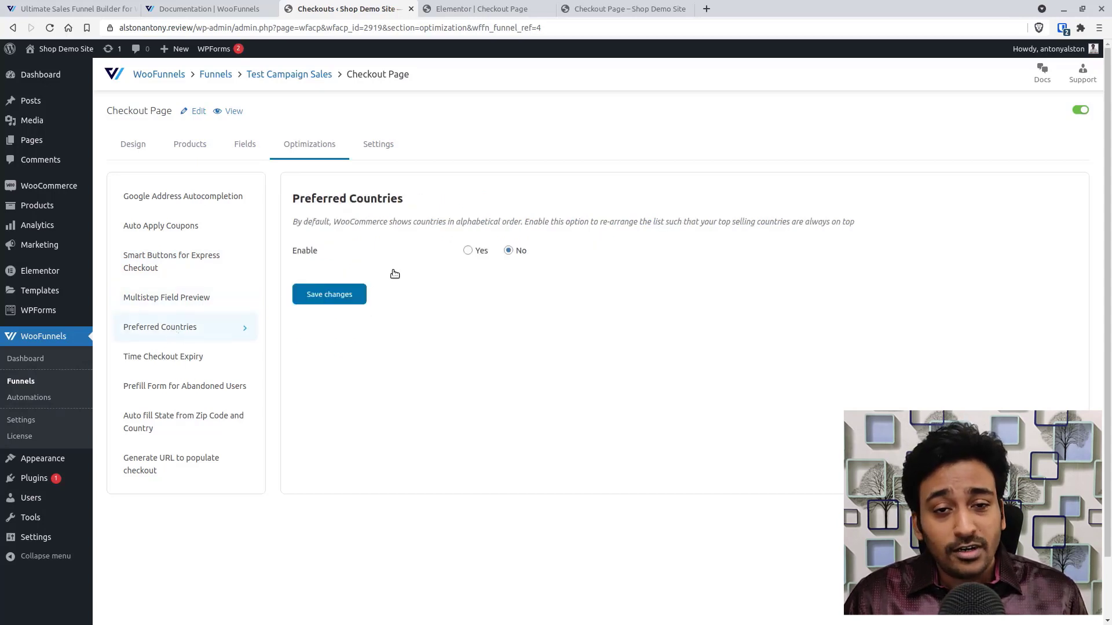
Review Checkout Expiry, Abandoned Prefill, Zip autofill and URL options, then show Tracking and Analytics settings
{"action": "left_click", "coordinate": [204, 364]}
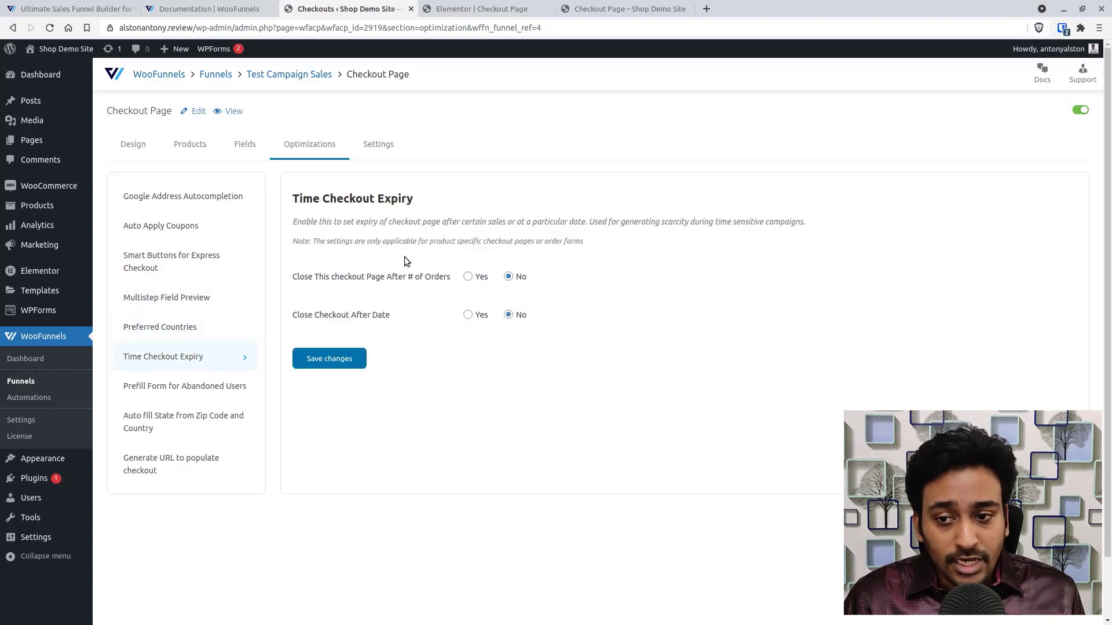
{"action": "left_click", "coordinate": [185, 387]}
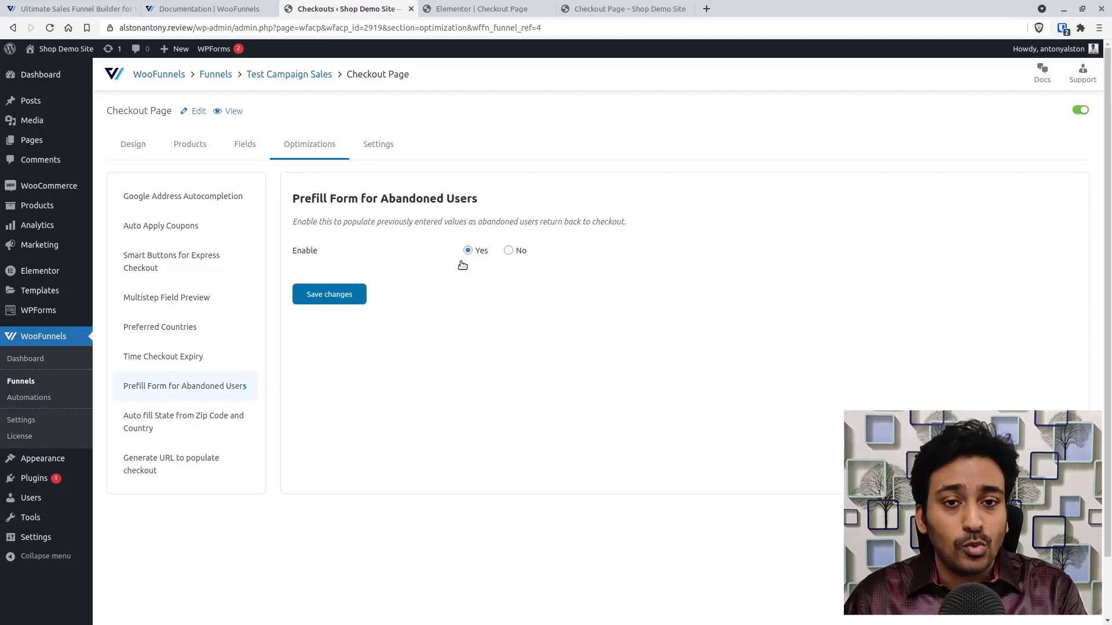
{"action": "left_click", "coordinate": [156, 421]}
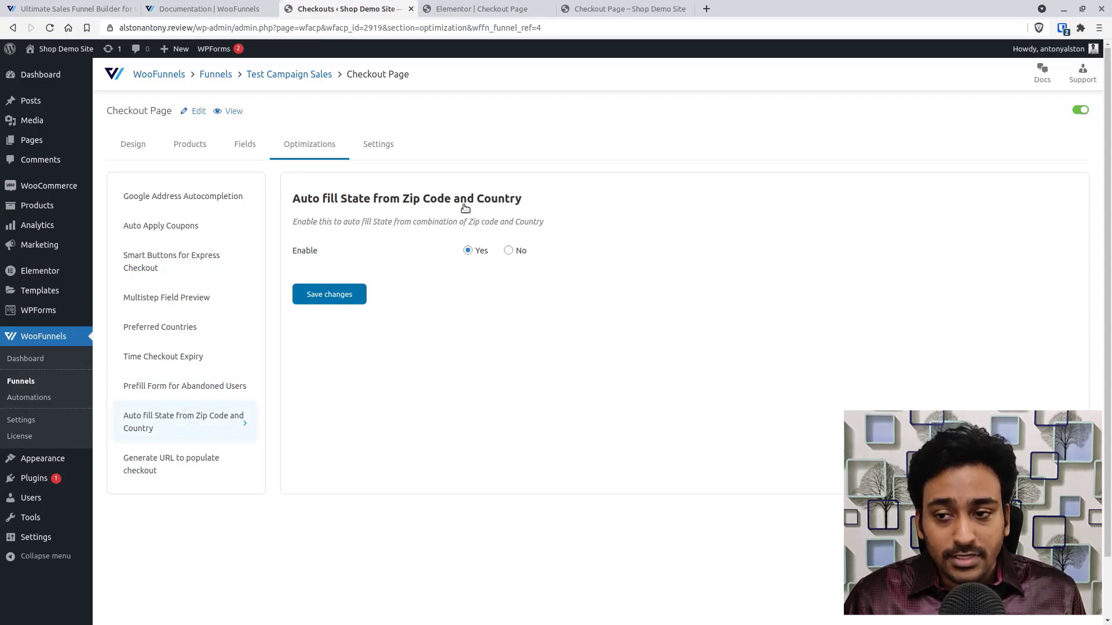
{"action": "left_click", "coordinate": [196, 461]}
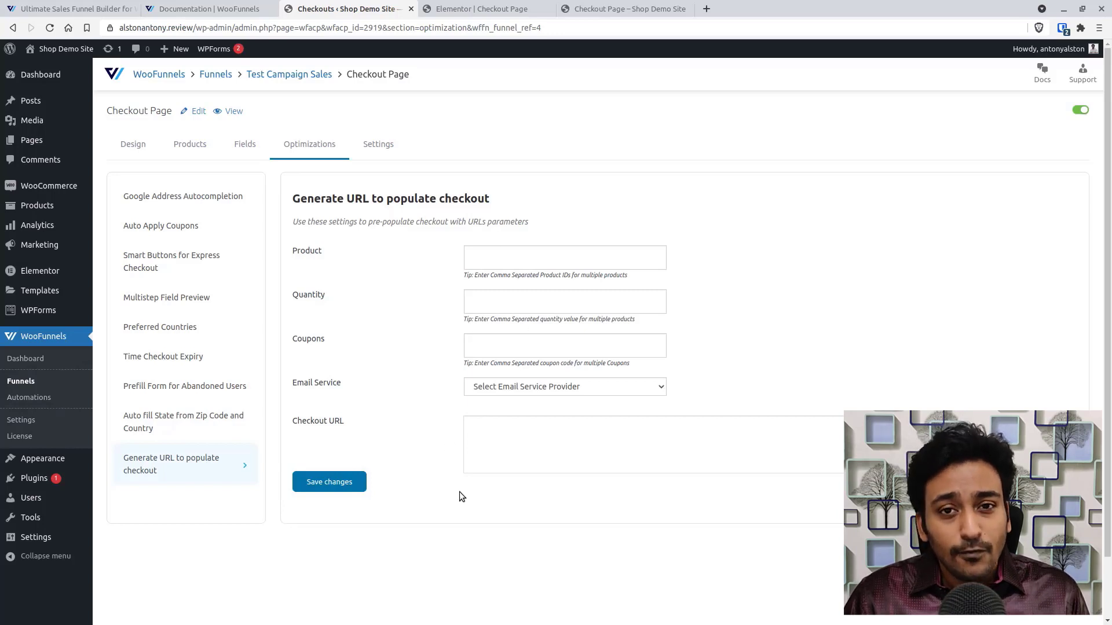
{"action": "left_click", "coordinate": [380, 149]}
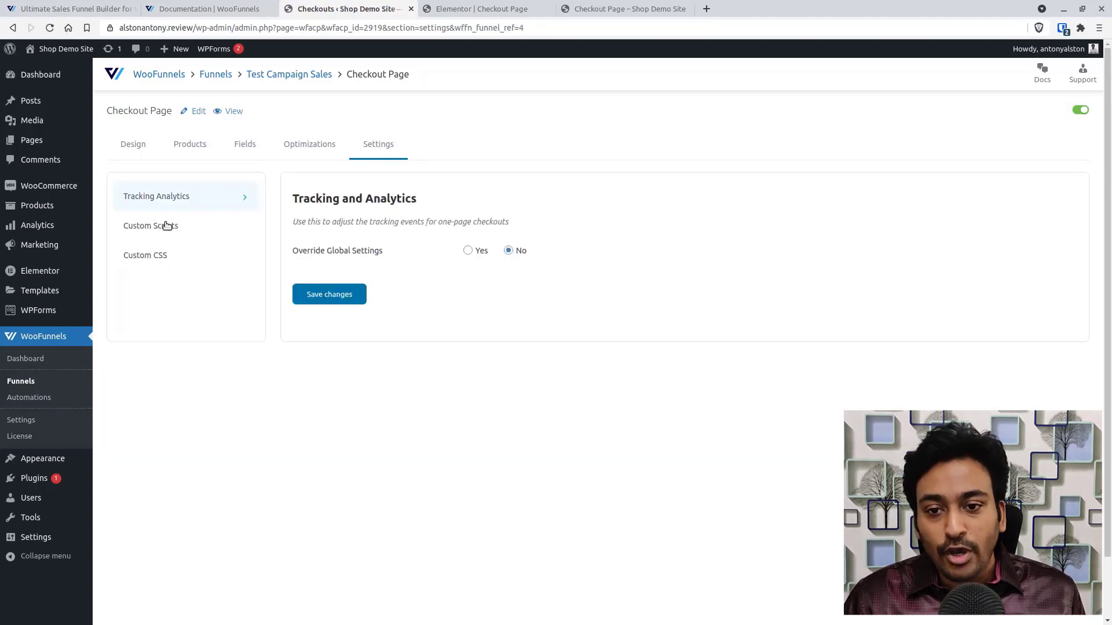
View the Custom Scripts and Custom CSS options, then switch to the 'Elementor | Checkout Page' tab
{"action": "left_click", "coordinate": [203, 219]}
{"action": "left_click", "coordinate": [192, 254]}
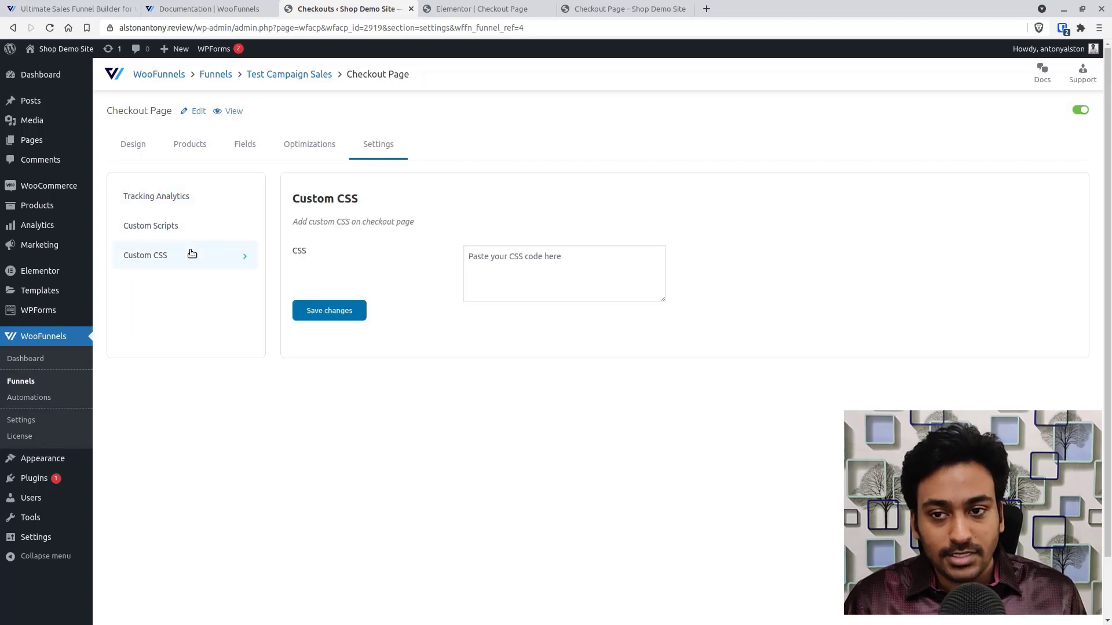
{"action": "left_click", "coordinate": [474, 8]}
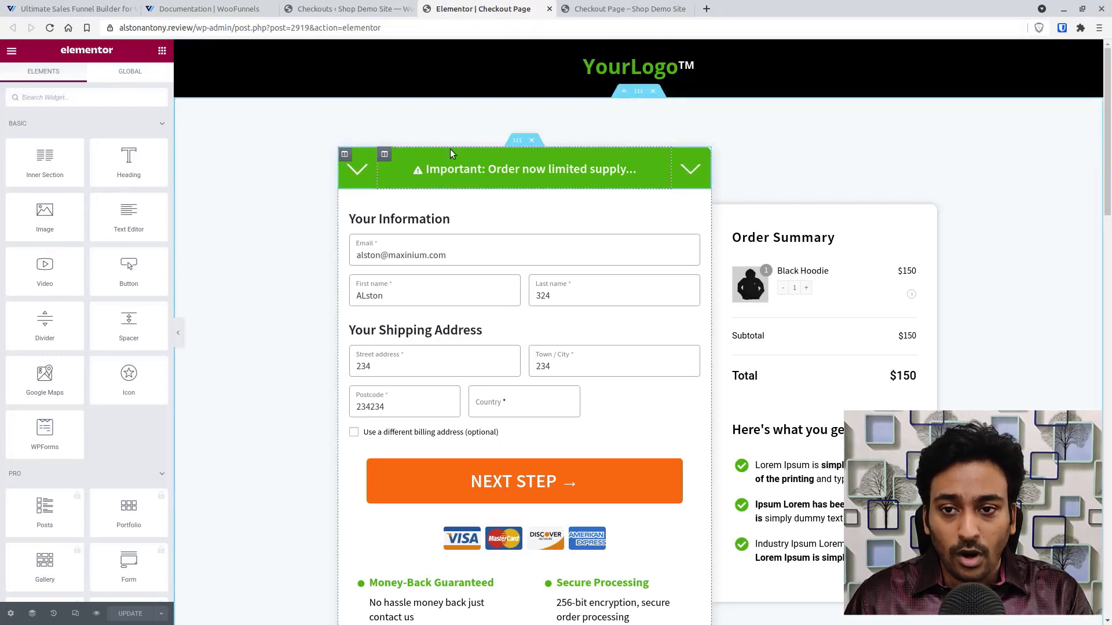
Scroll through the checkout page and select the checkout form widget to edit its settings
{"action": "scroll", "coordinate": [82, 152], "scroll_direction": "down", "scroll_amount": 2}
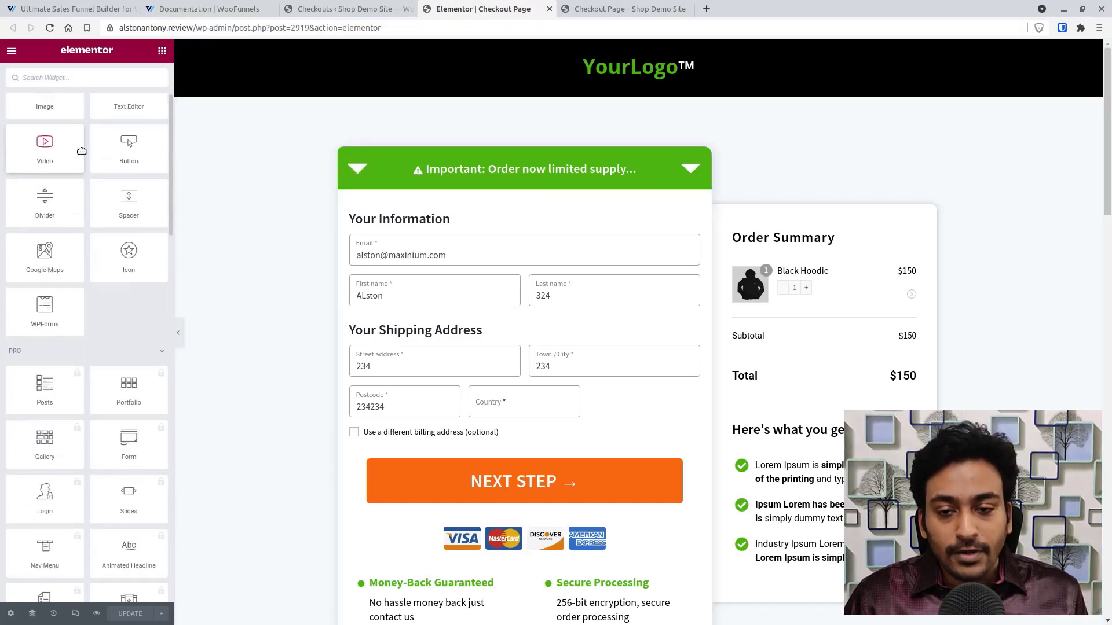
{"action": "scroll", "coordinate": [82, 151], "scroll_direction": "down", "scroll_amount": 15}
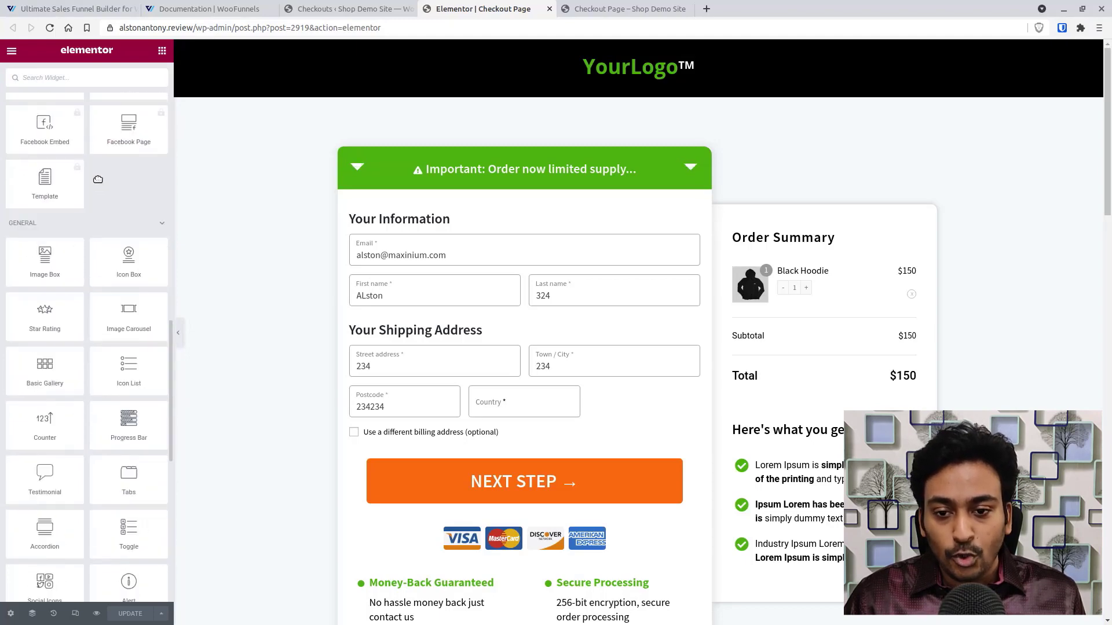
{"action": "scroll", "coordinate": [98, 180], "scroll_direction": "down", "scroll_amount": 12}
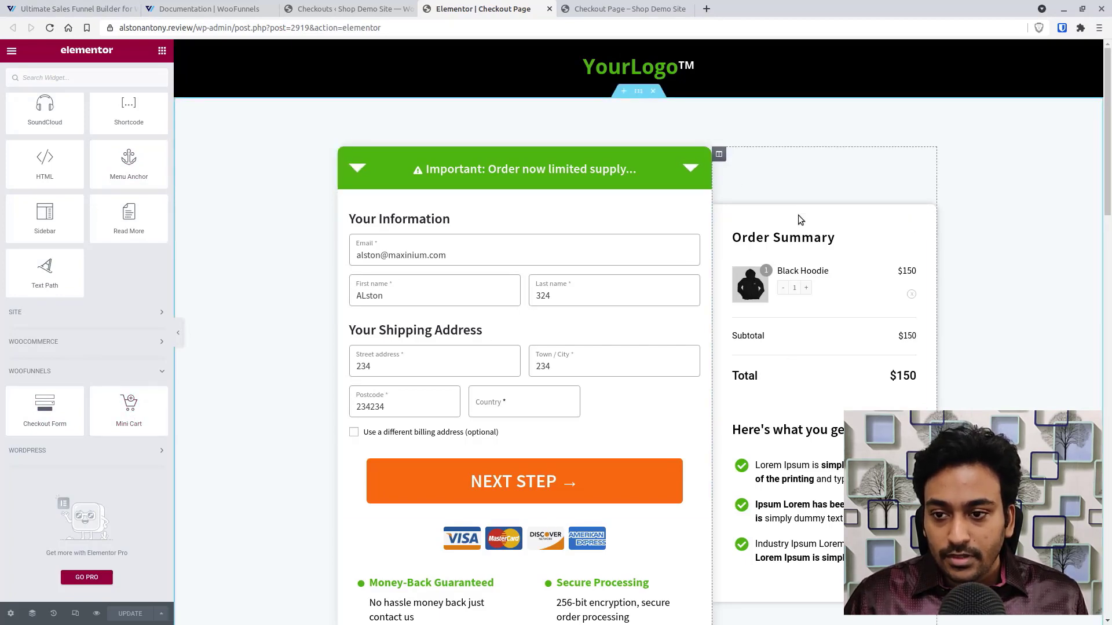
{"action": "scroll", "coordinate": [798, 218], "scroll_direction": "down", "scroll_amount": 10}
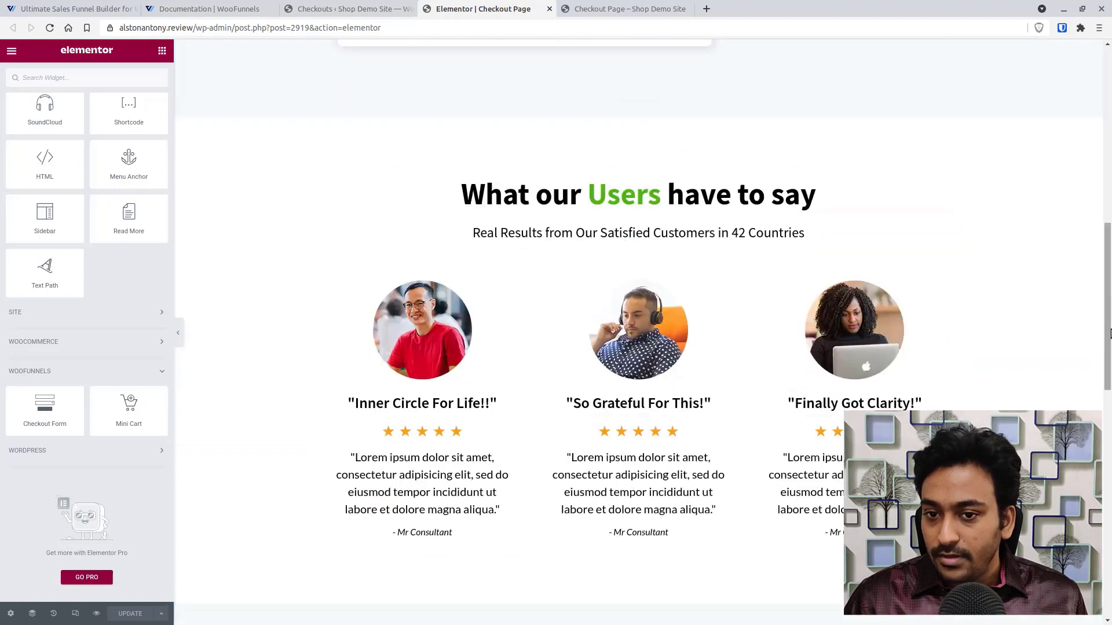
{"action": "scroll", "coordinate": [1083, 241], "scroll_direction": "up", "scroll_amount": 12}
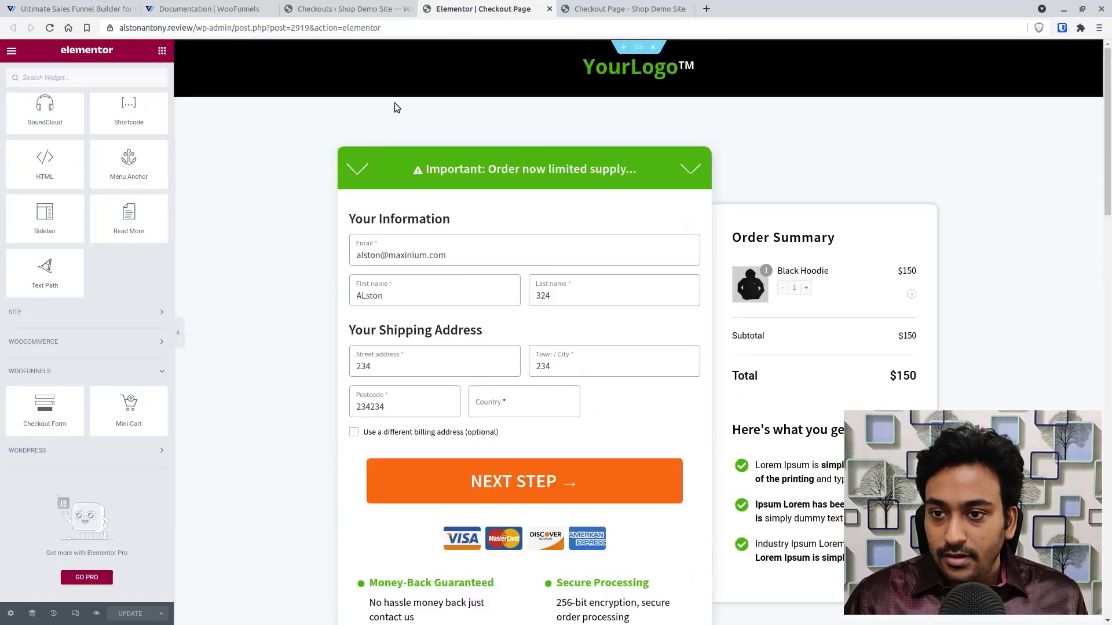
{"action": "left_click", "coordinate": [538, 215]}
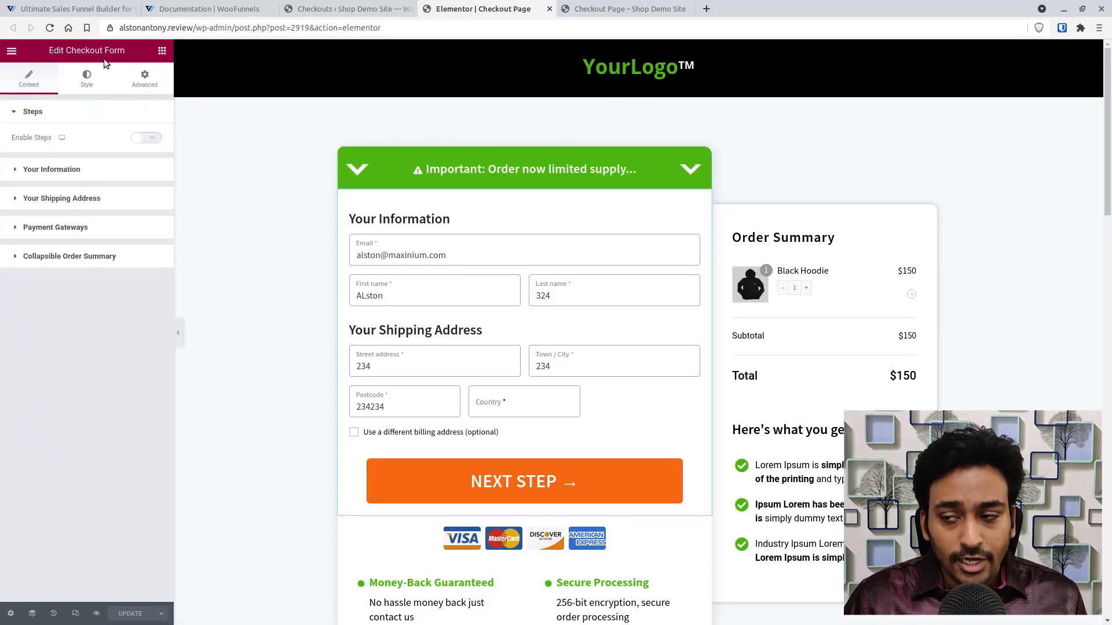
In the checkout form's Steps settings, change the Step 2 heading from PRODUCTS to SERVICES
{"action": "left_click", "coordinate": [721, 246]}
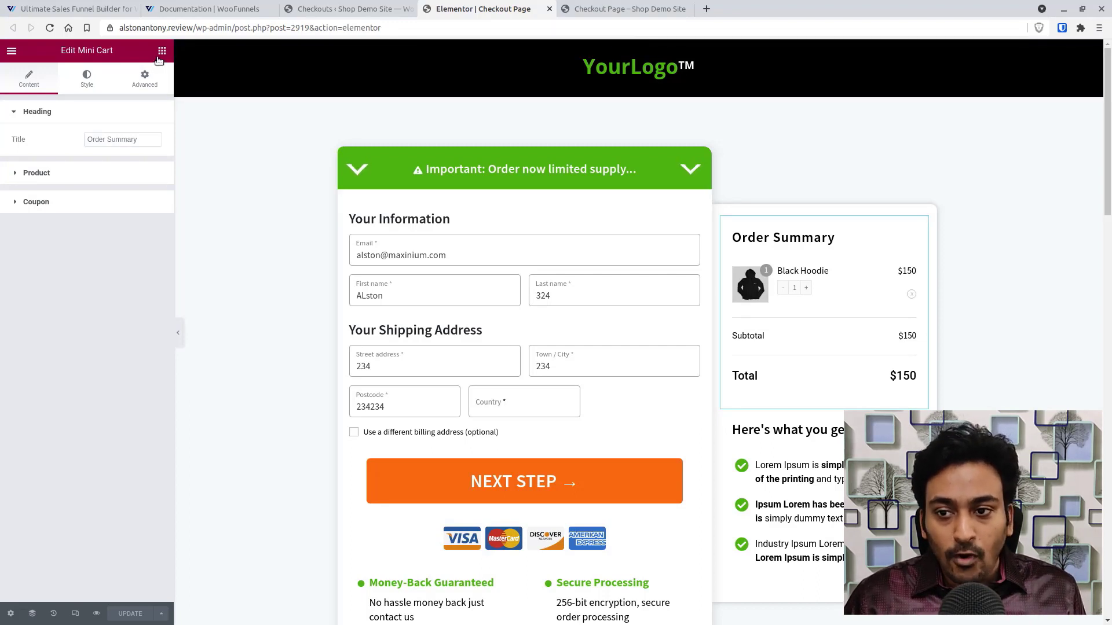
{"action": "left_click", "coordinate": [358, 192]}
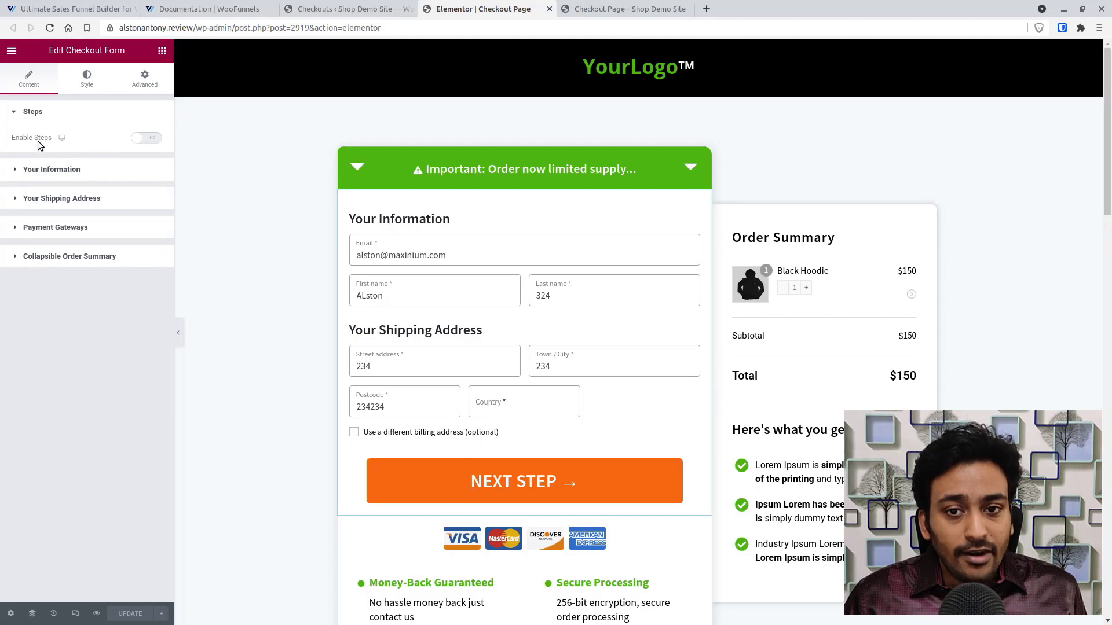
{"action": "left_click", "coordinate": [143, 139]}
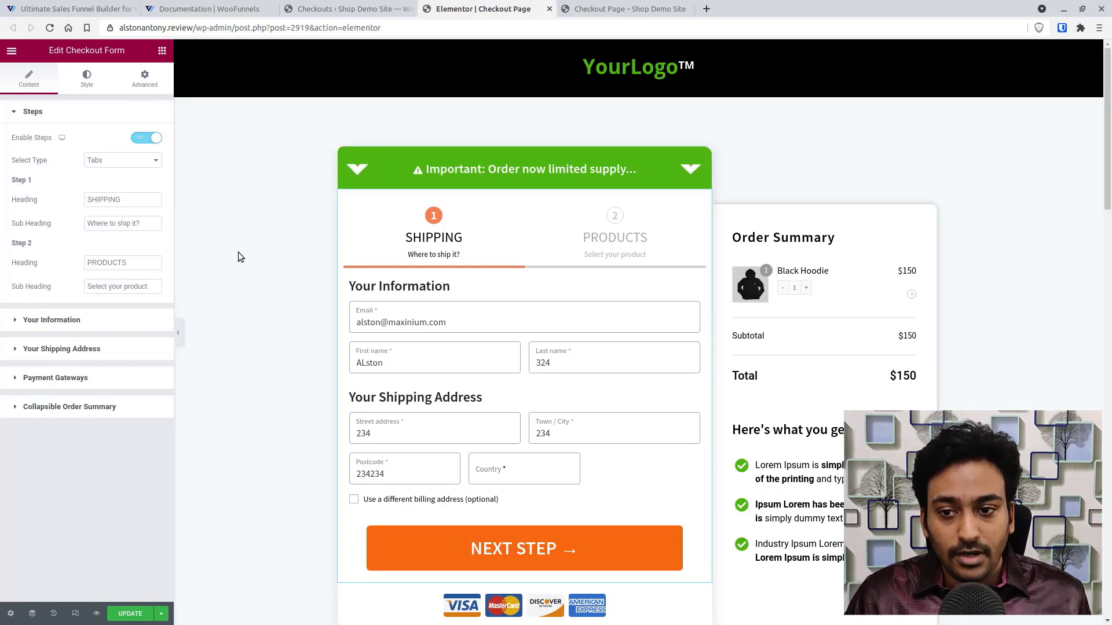
{"action": "left_click", "coordinate": [136, 264]}
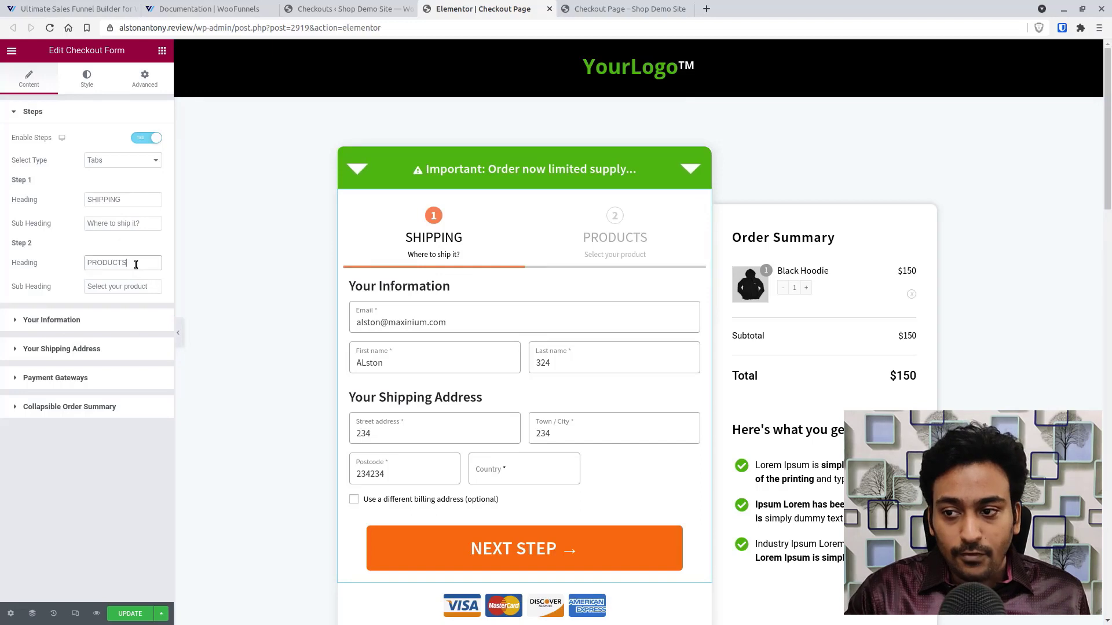
{"action": "key", "text": "ctrl+a"}
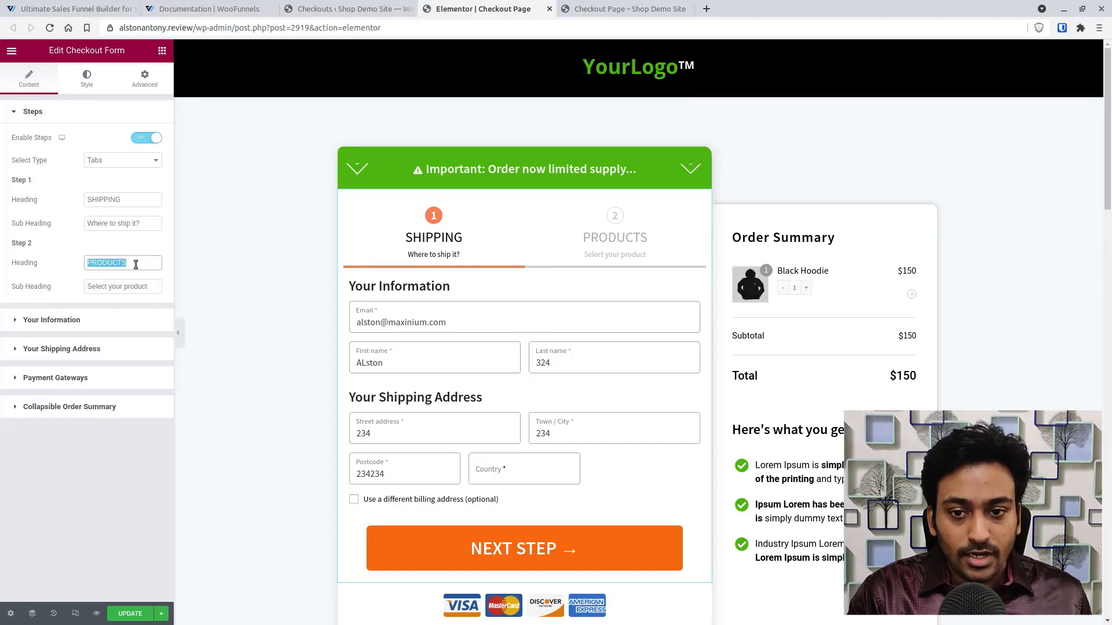
{"action": "type", "text": "SERVICES"}
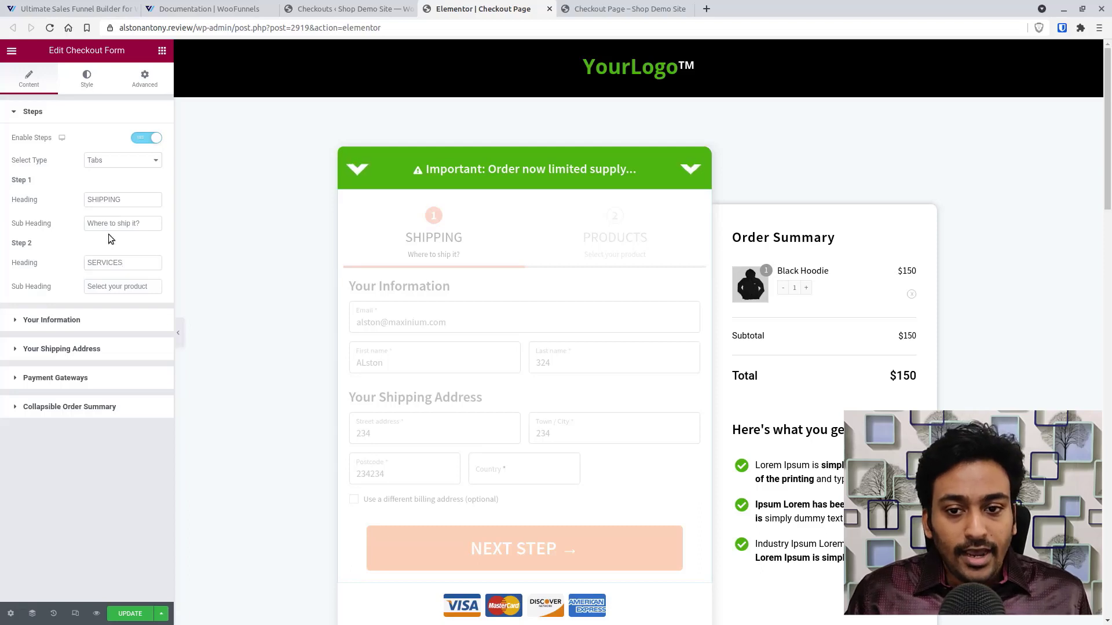
{"action": "left_click", "coordinate": [69, 321]}
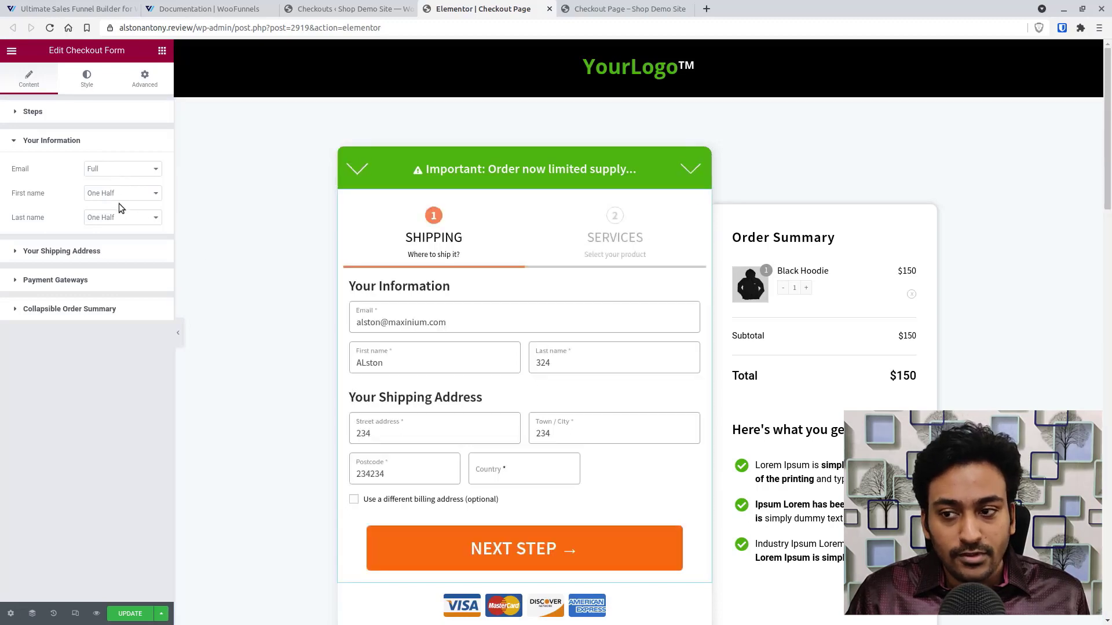
Expand the checkout form's Shipping Address, Payment Gateways and Collapsible Order Summary sections
{"action": "left_click", "coordinate": [103, 250]}
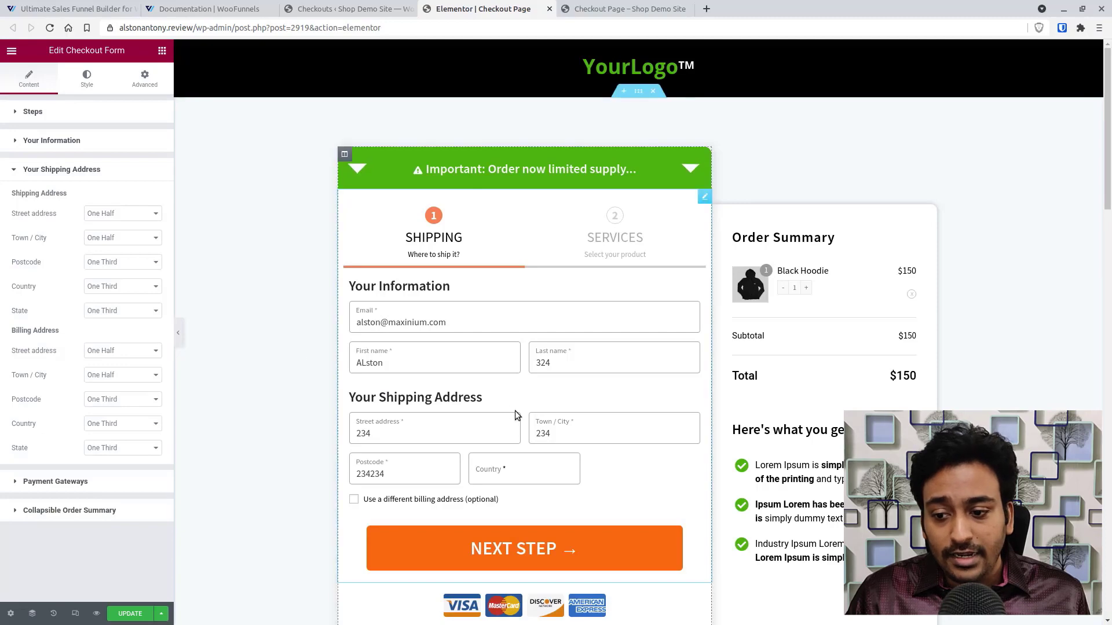
{"action": "scroll", "coordinate": [516, 415], "scroll_direction": "down", "scroll_amount": 2}
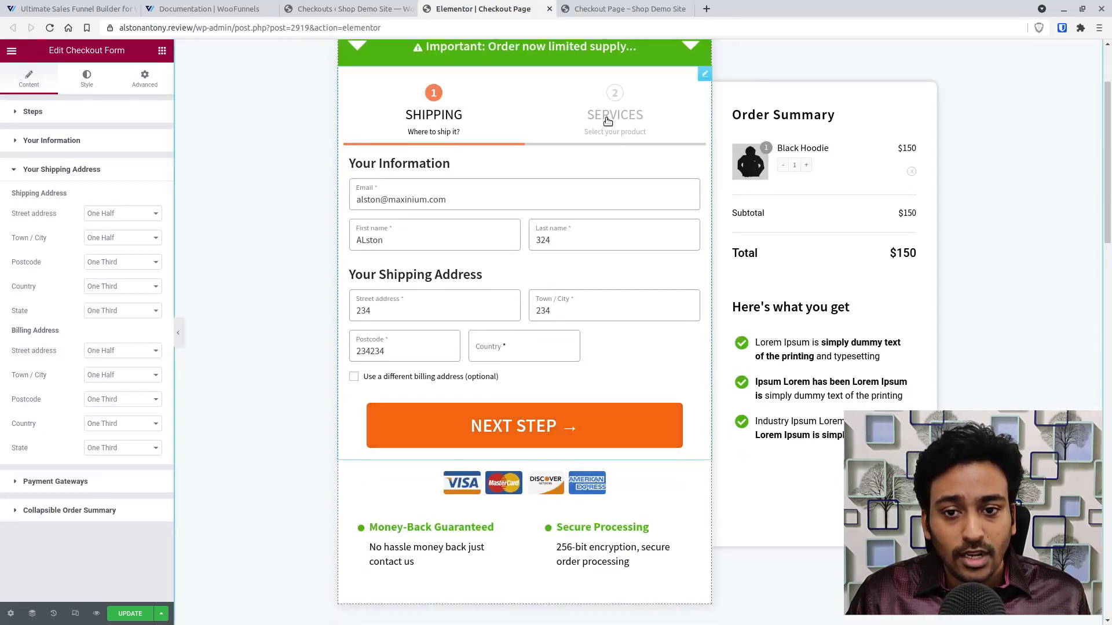
{"action": "left_click", "coordinate": [51, 481]}
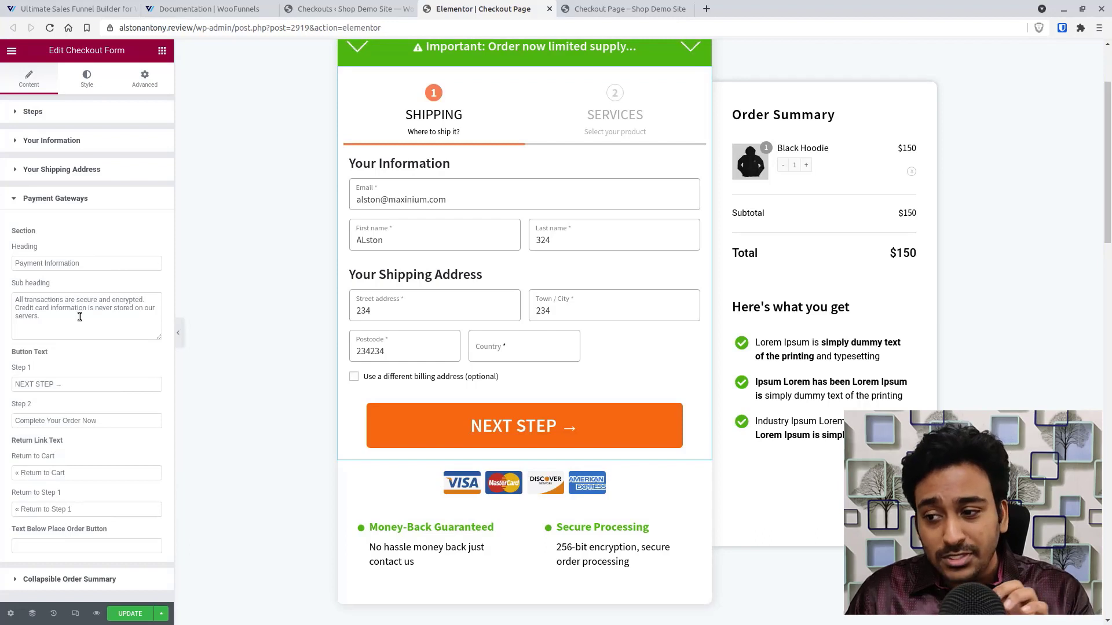
{"action": "left_click", "coordinate": [68, 579]}
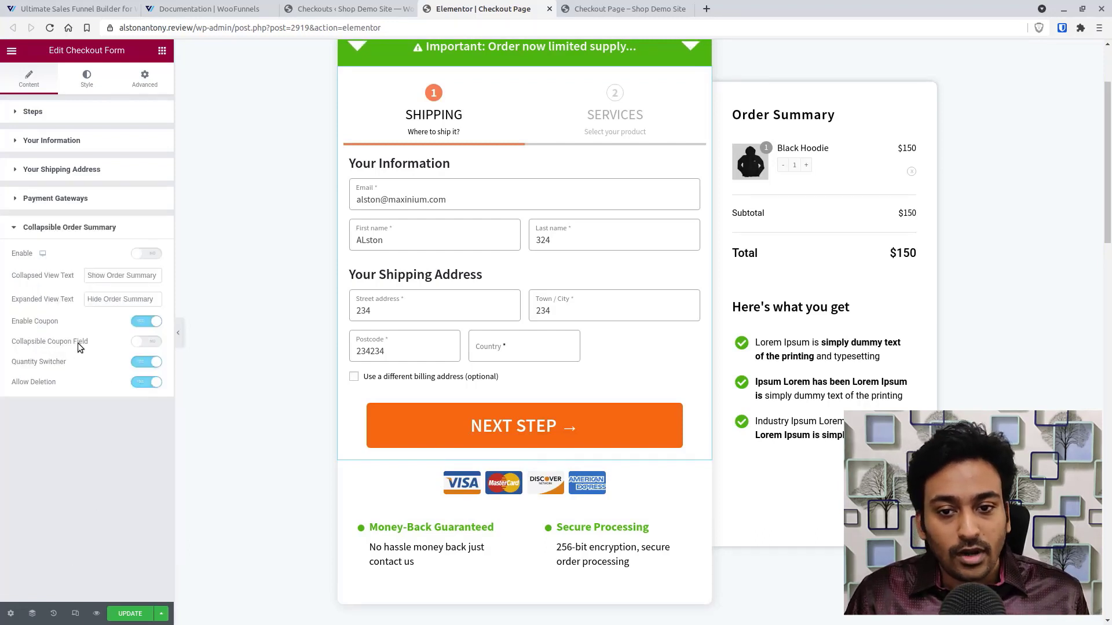
In the Style tab's Buttons section, set the NEXT STEP button background colour to #412310
{"action": "left_click", "coordinate": [88, 87]}
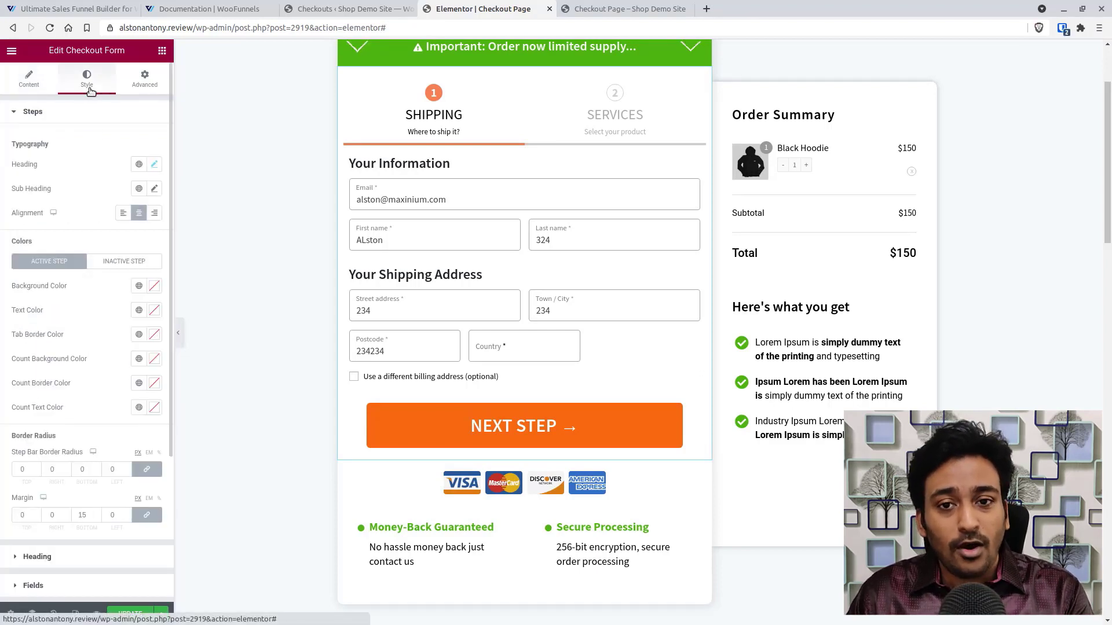
{"action": "left_click", "coordinate": [102, 113]}
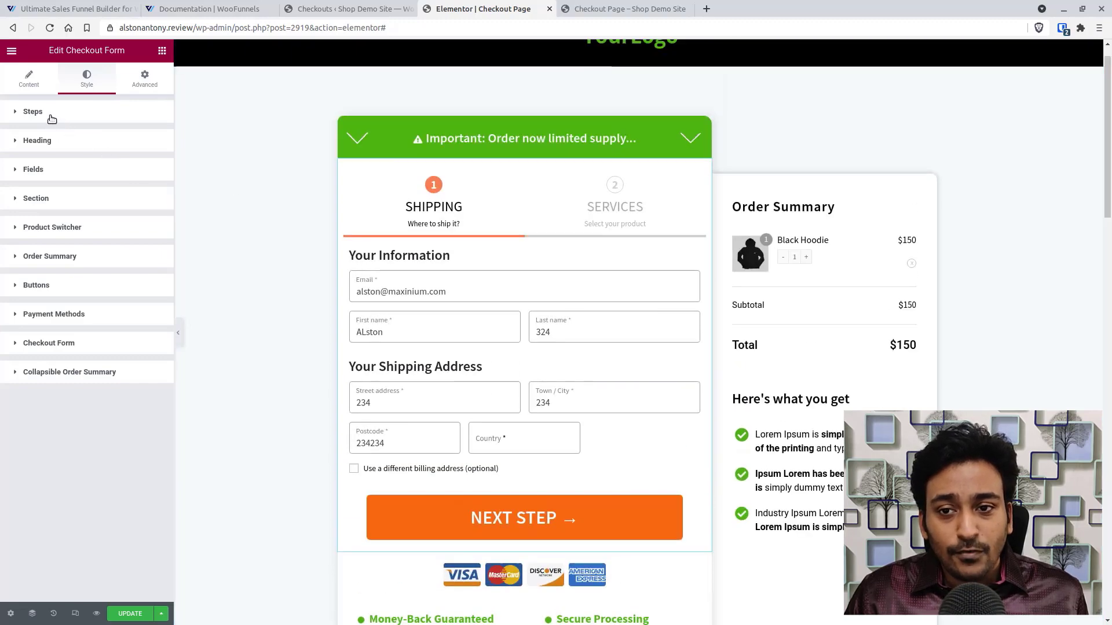
{"action": "left_click", "coordinate": [52, 117]}
{"action": "left_click", "coordinate": [59, 111]}
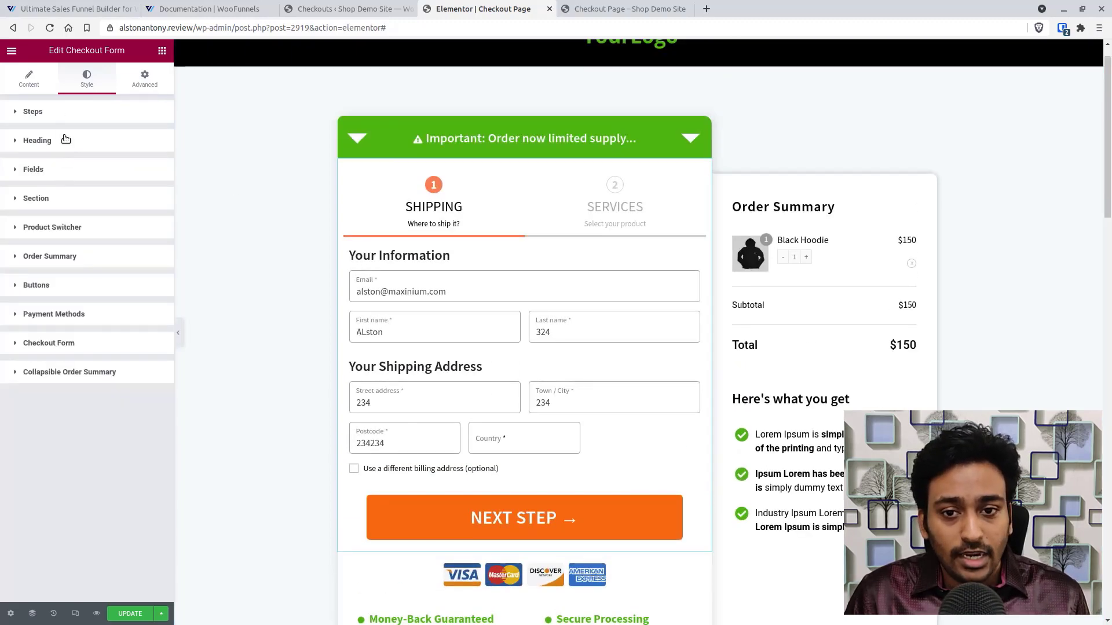
{"action": "left_click", "coordinate": [80, 285]}
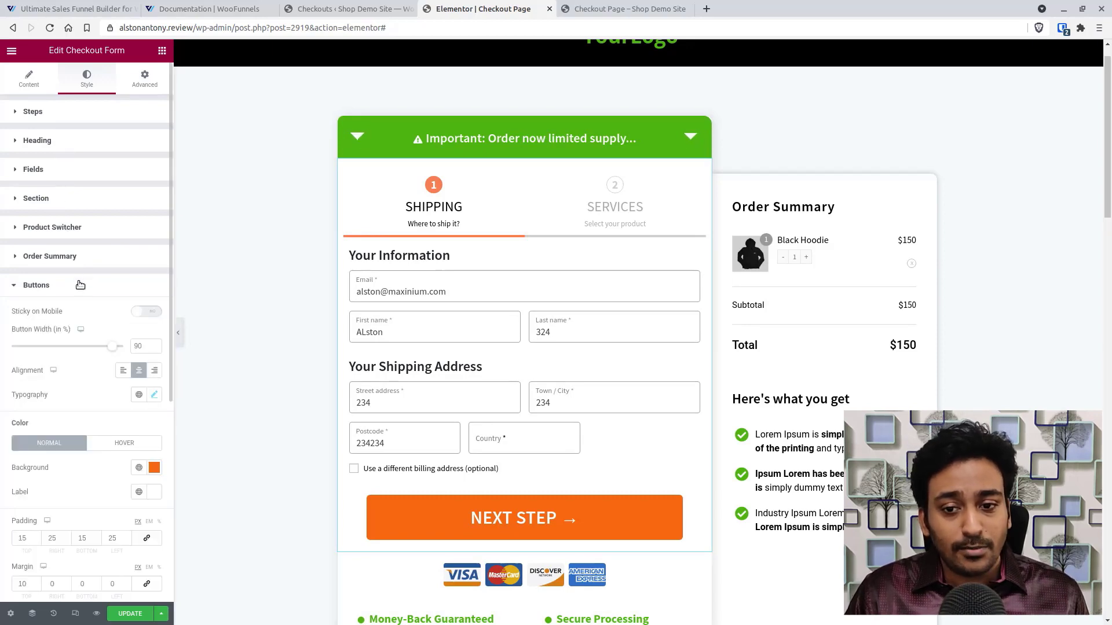
{"action": "left_click", "coordinate": [154, 467]}
{"action": "left_click_drag", "start_coordinate": [98, 355], "coordinate": [95, 339]}
{"action": "left_click", "coordinate": [121, 379]}
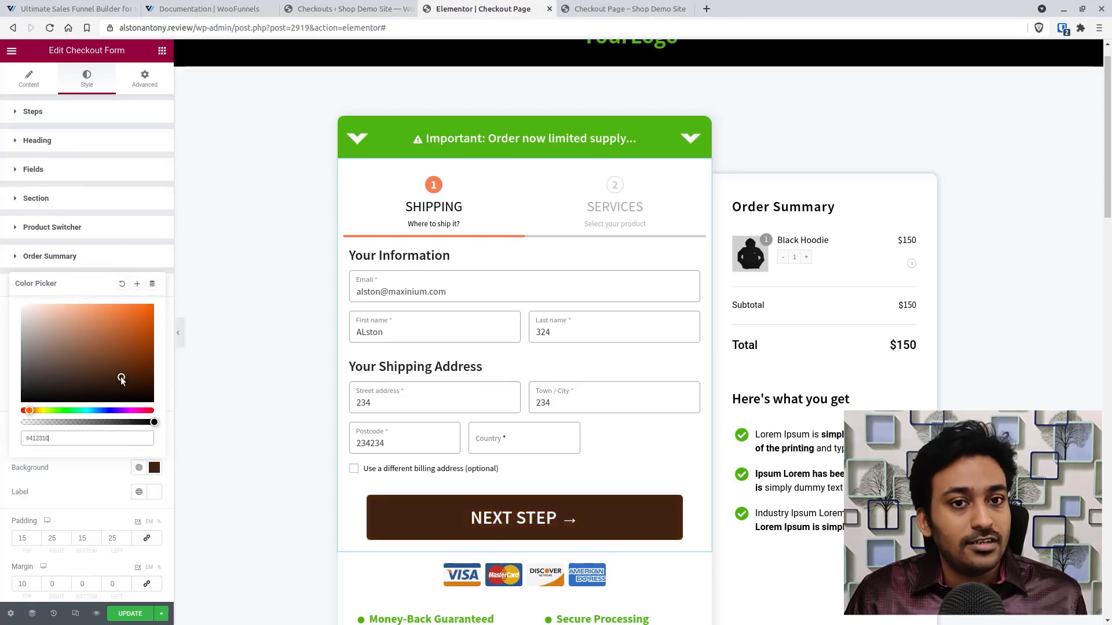
{"action": "left_click", "coordinate": [118, 272]}
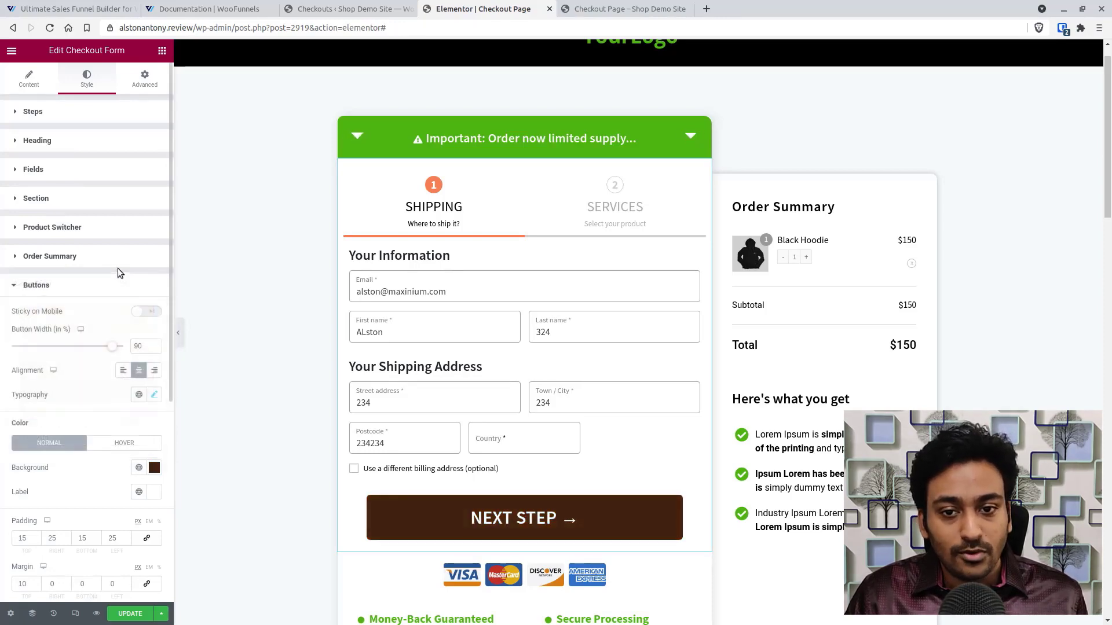
{"action": "left_click", "coordinate": [81, 287]}
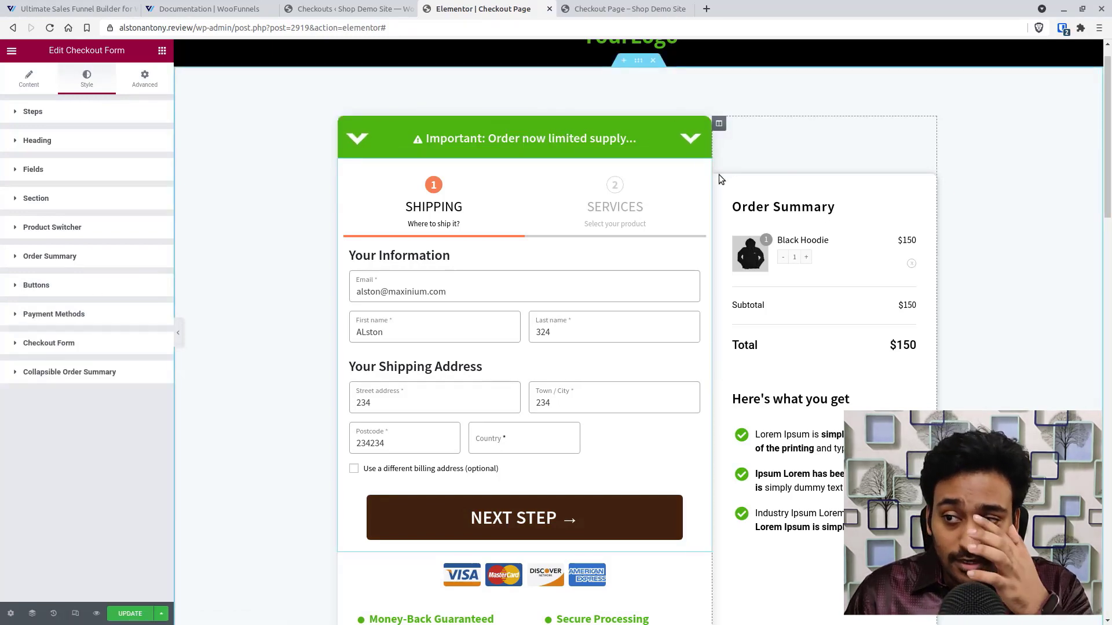
Select the Order Summary widget, toggle its product image off and back on, and open Style > Cart
{"action": "left_click", "coordinate": [719, 124]}
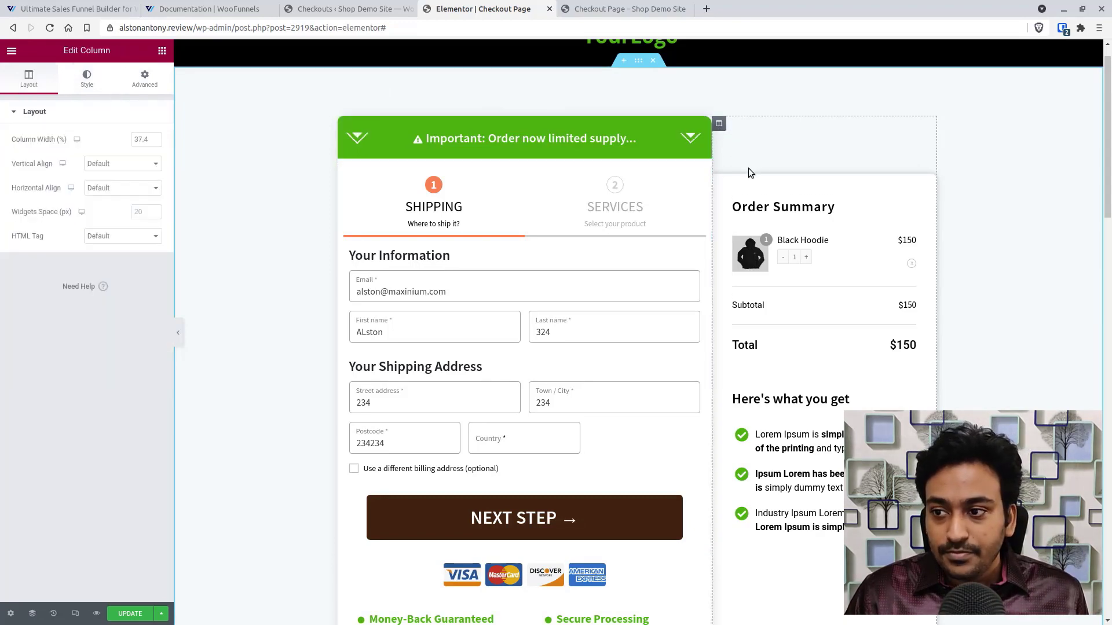
{"action": "left_click", "coordinate": [737, 182]}
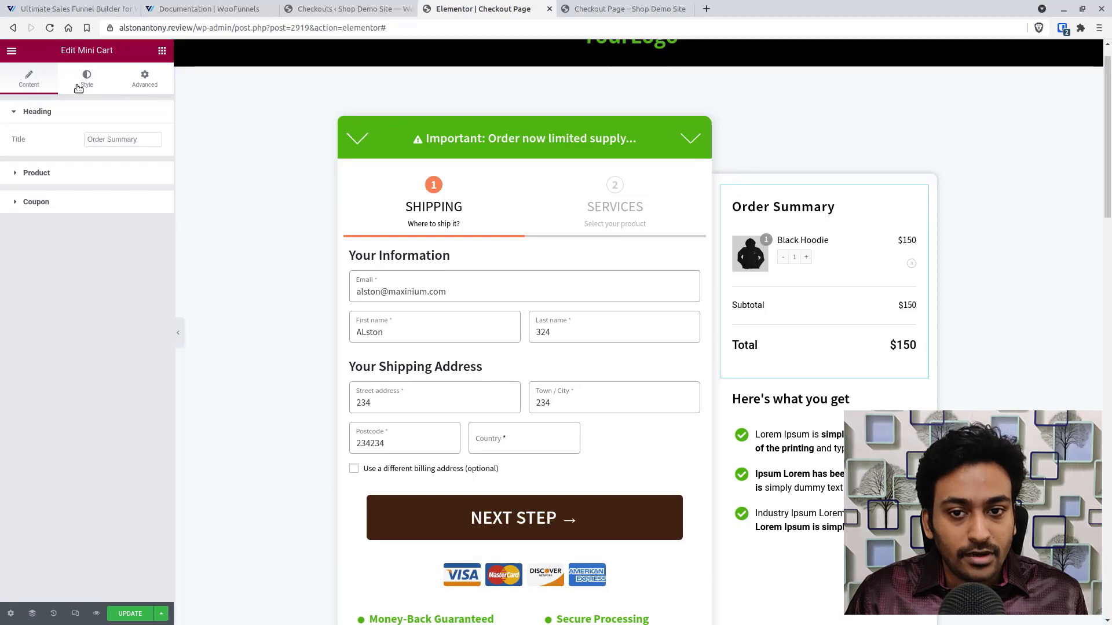
{"action": "left_click", "coordinate": [51, 175]}
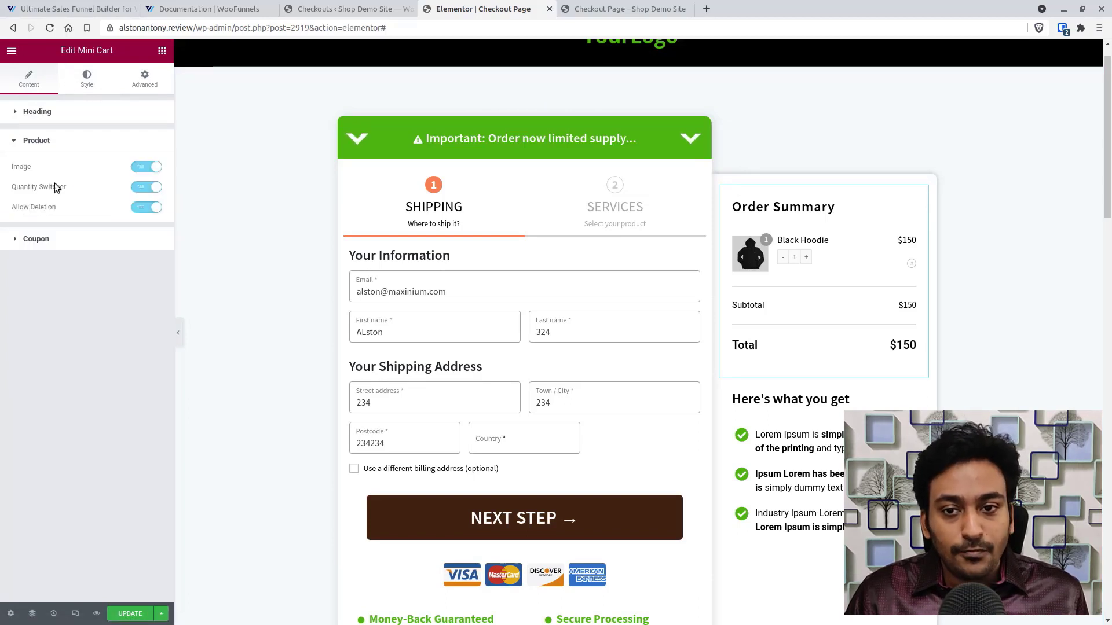
{"action": "left_click", "coordinate": [148, 167]}
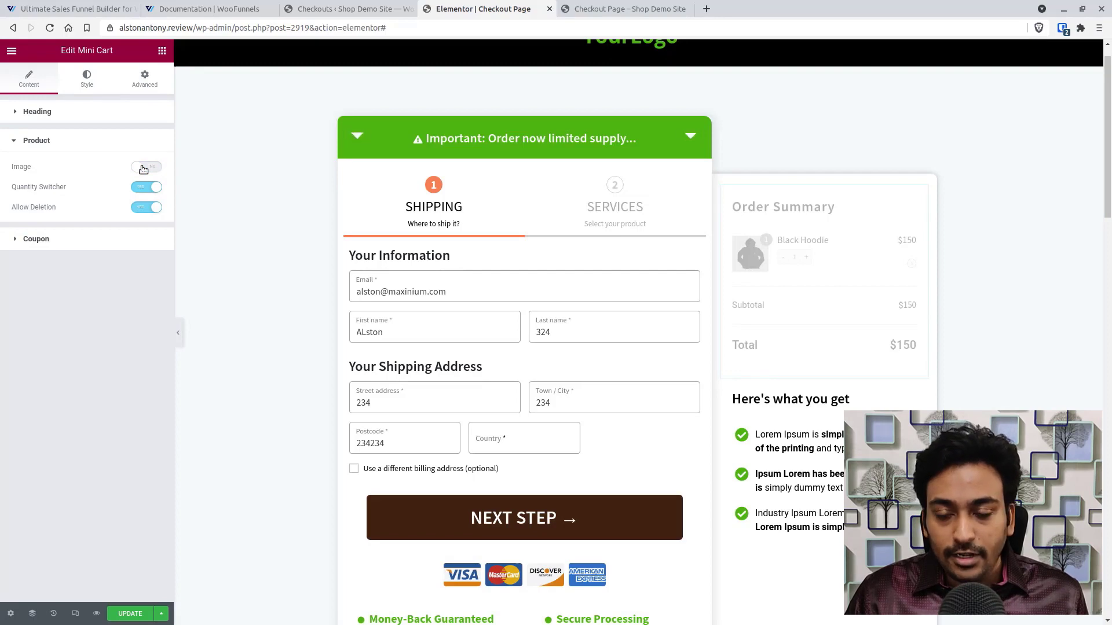
{"action": "left_click", "coordinate": [144, 168]}
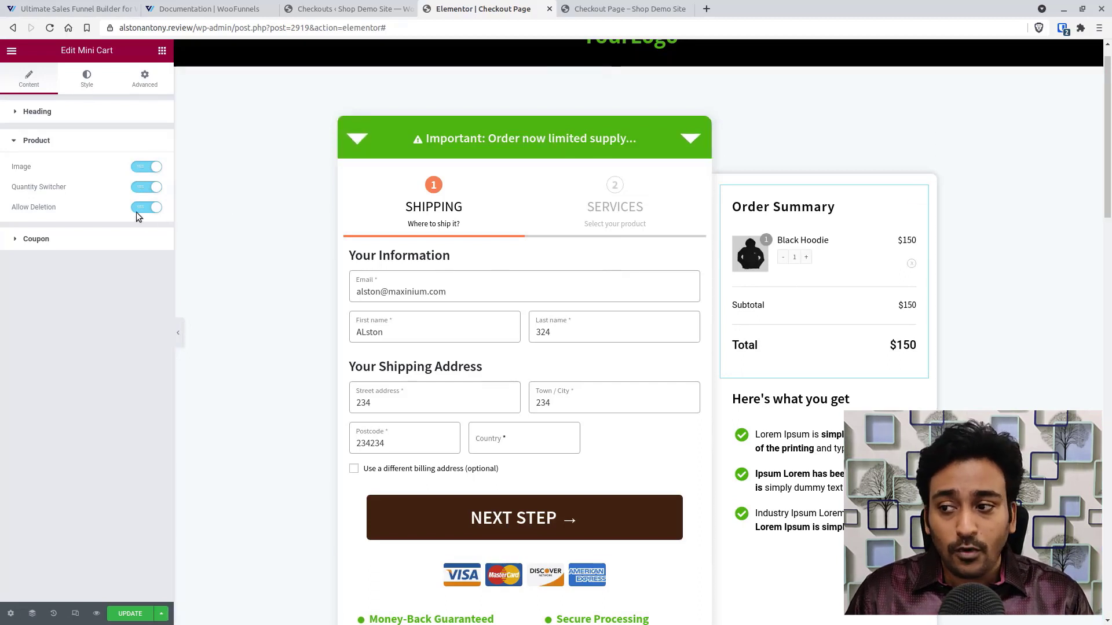
{"action": "left_click", "coordinate": [97, 244]}
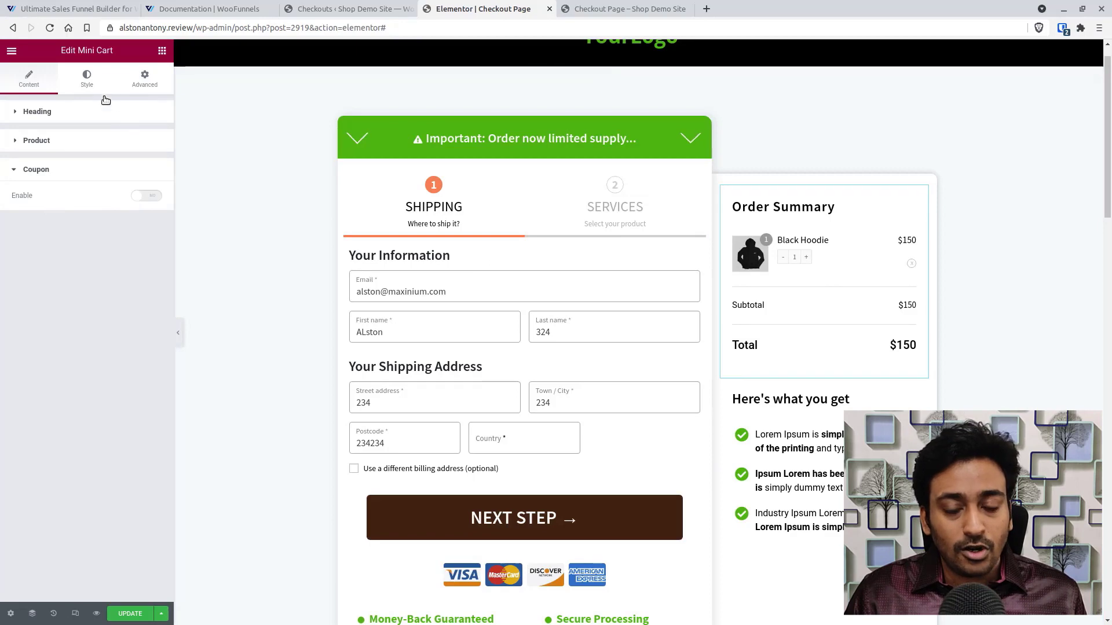
{"action": "left_click", "coordinate": [92, 84]}
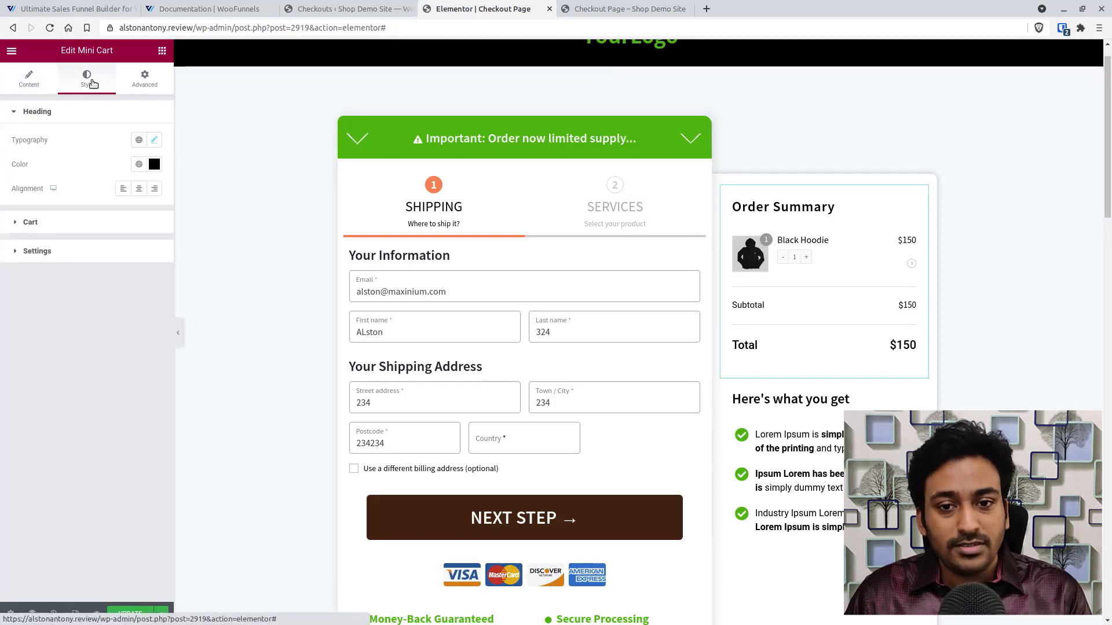
{"action": "left_click", "coordinate": [81, 221]}
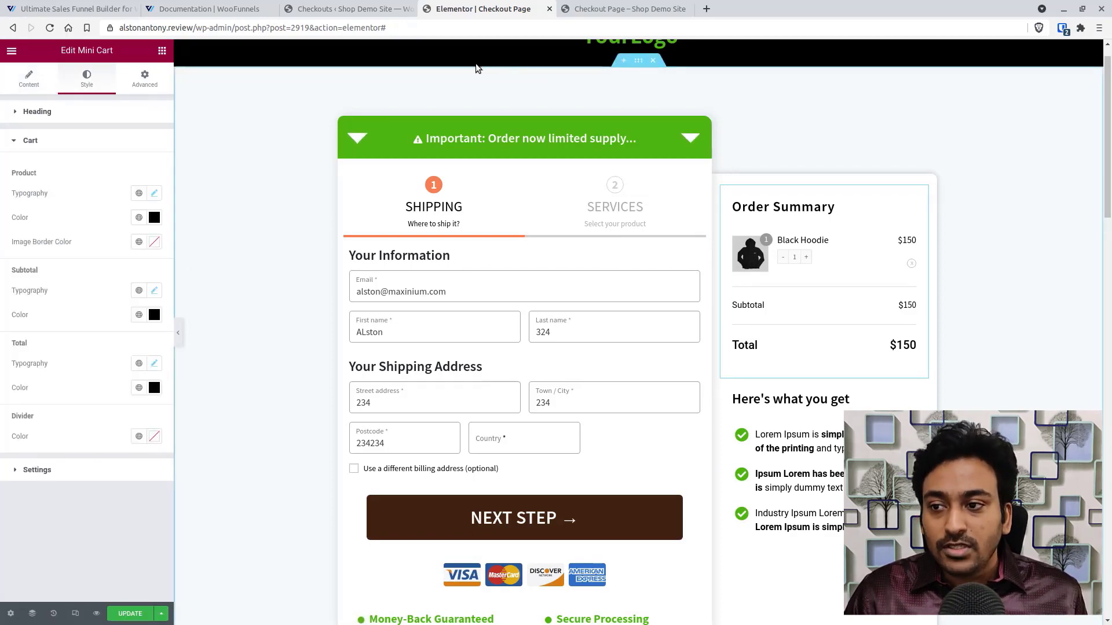
{"action": "scroll", "coordinate": [810, 281], "scroll_direction": "down", "scroll_amount": 8}
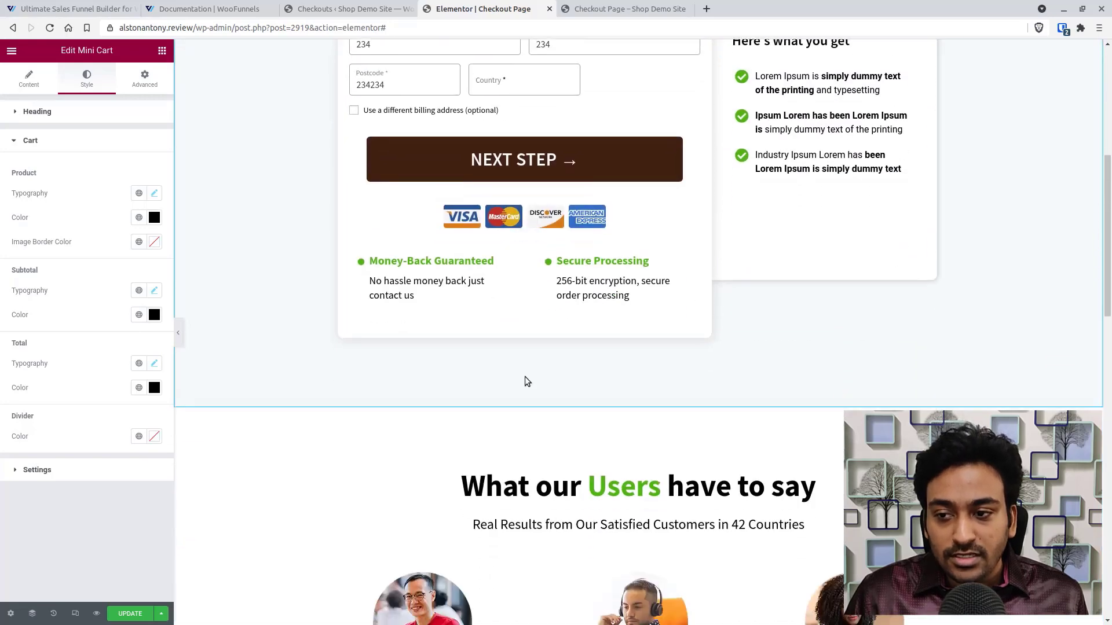
{"action": "scroll", "coordinate": [531, 291], "scroll_direction": "up", "scroll_amount": 5}
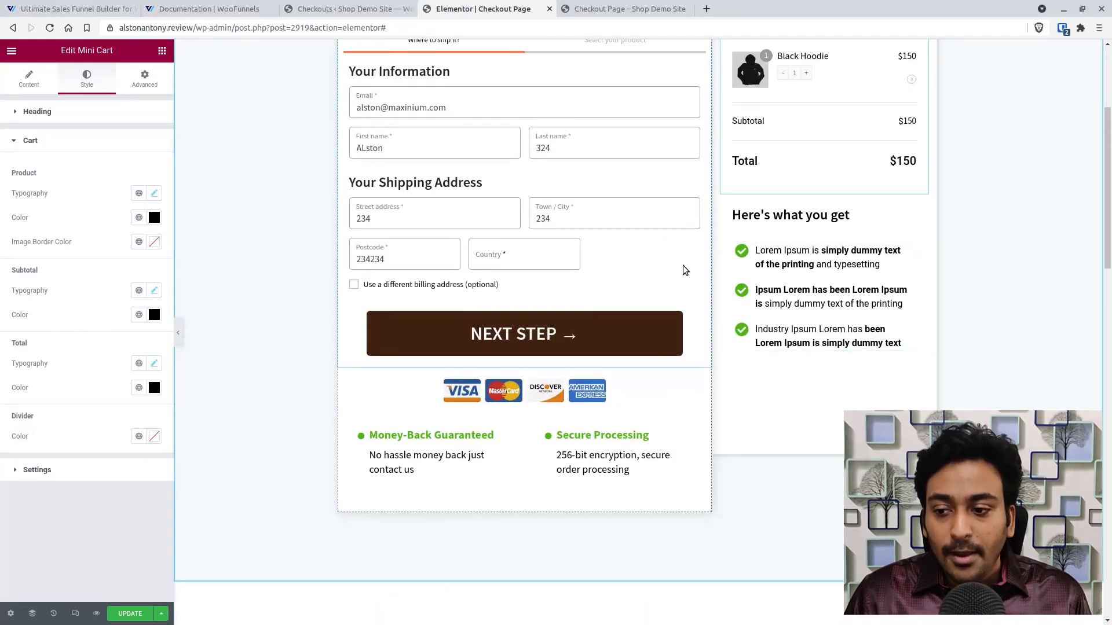
{"action": "scroll", "coordinate": [682, 270], "scroll_direction": "down", "scroll_amount": 6}
{"action": "scroll", "coordinate": [655, 347], "scroll_direction": "down", "scroll_amount": 8}
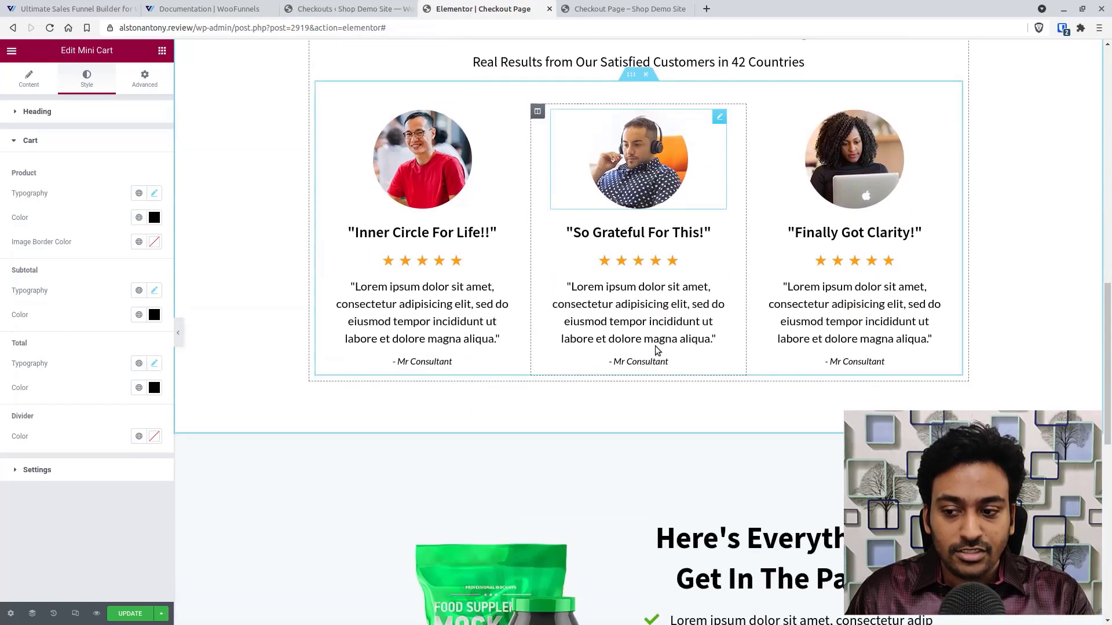
{"action": "scroll", "coordinate": [873, 403], "scroll_direction": "down", "scroll_amount": 3}
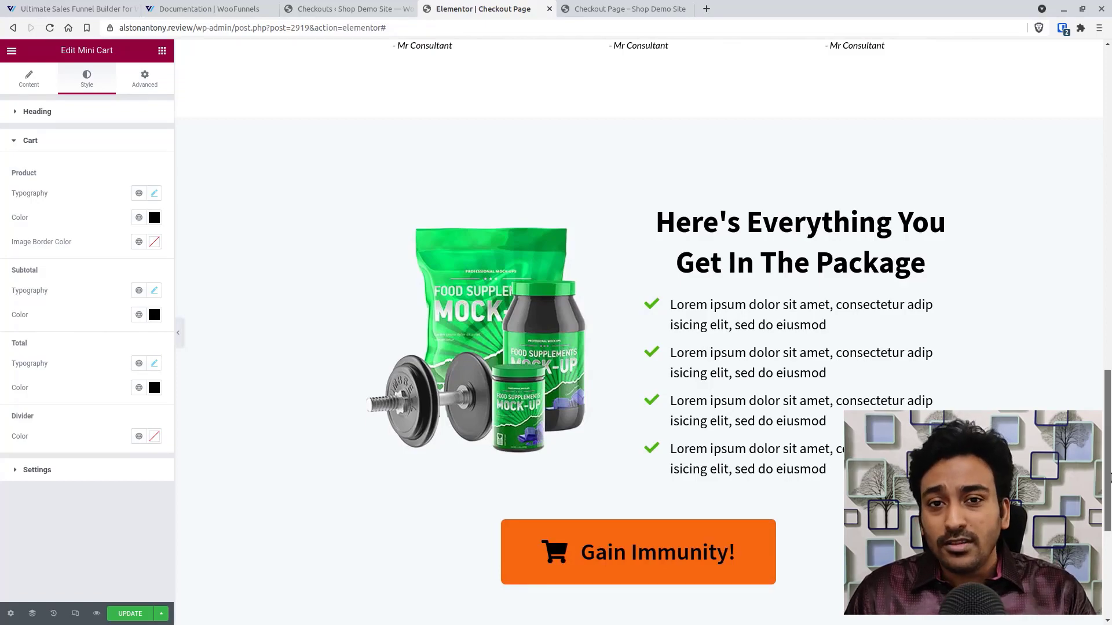
{"action": "left_click_drag", "start_coordinate": [1107, 477], "coordinate": [1107, 148]}
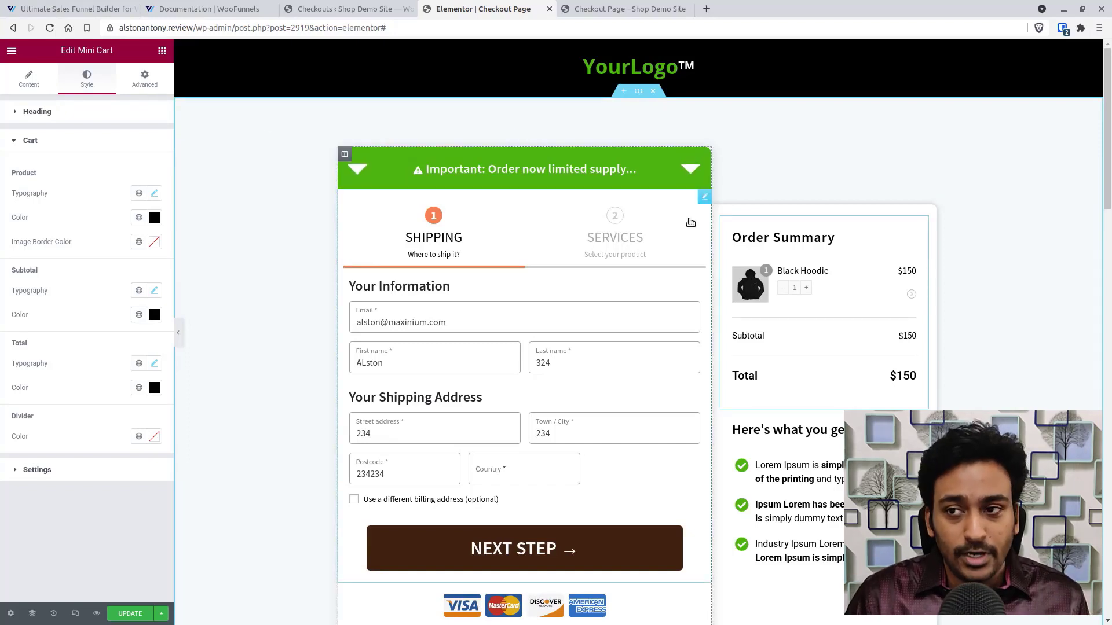
Leave the Elementor editor and return to the Test Campaign Sales funnel's steps from the Checkouts tab
{"action": "left_click", "coordinate": [549, 9]}
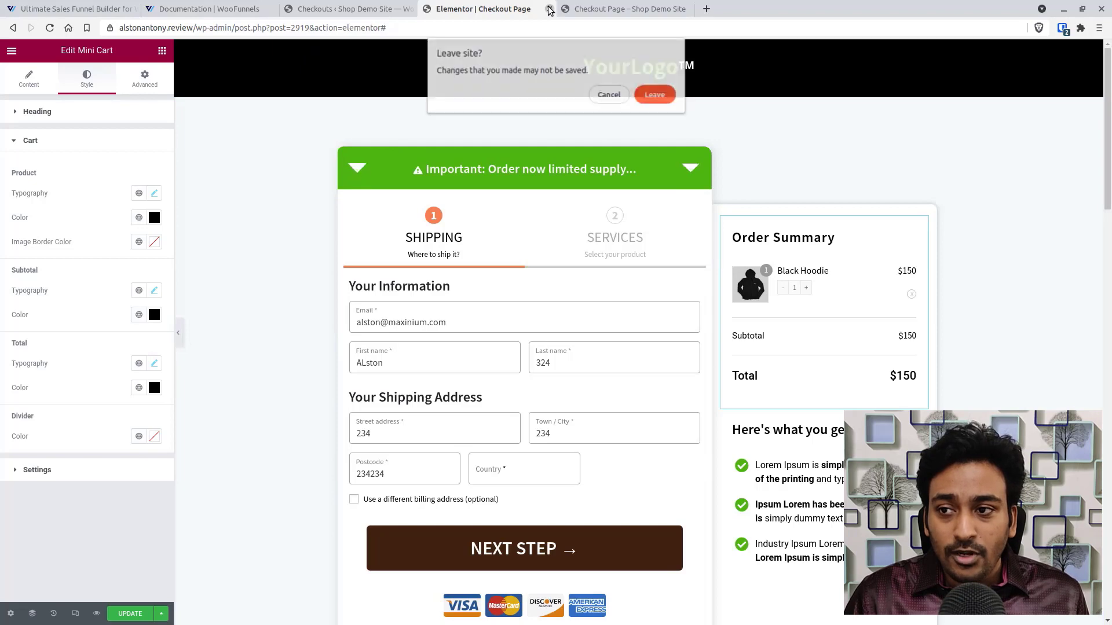
{"action": "left_click", "coordinate": [656, 95]}
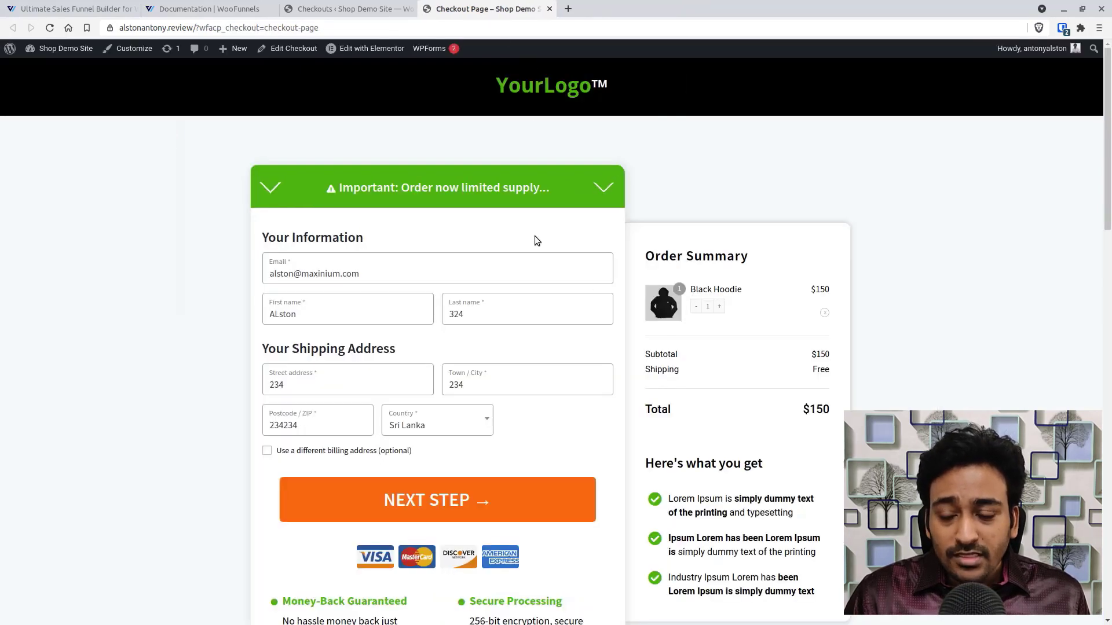
{"action": "scroll", "coordinate": [560, 338], "scroll_direction": "down", "scroll_amount": 3}
{"action": "scroll", "coordinate": [557, 339], "scroll_direction": "up", "scroll_amount": 3}
{"action": "left_click", "coordinate": [373, 6]}
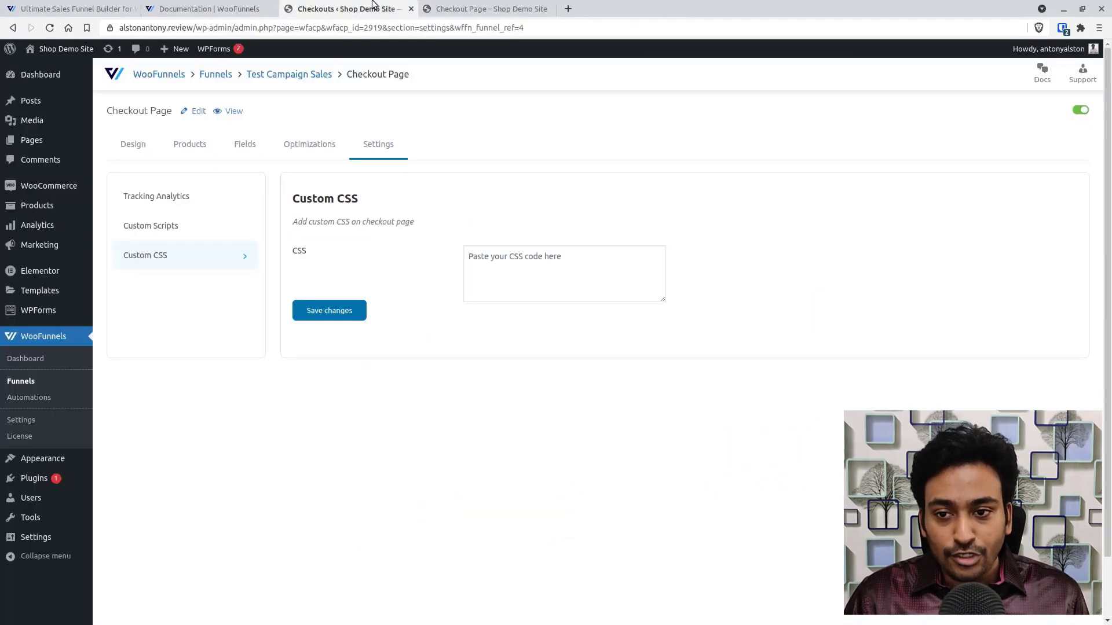
{"action": "left_click", "coordinate": [290, 74]}
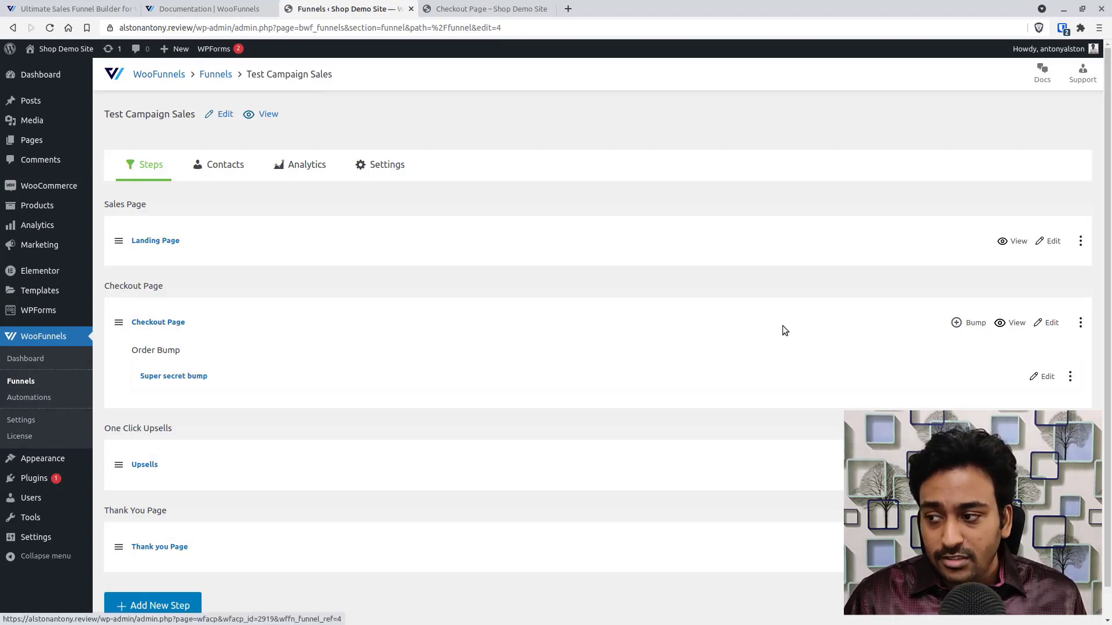
Cancel the Add Bump dialog and open Super secret bump under Checkout Page for editing
{"action": "left_click", "coordinate": [960, 325]}
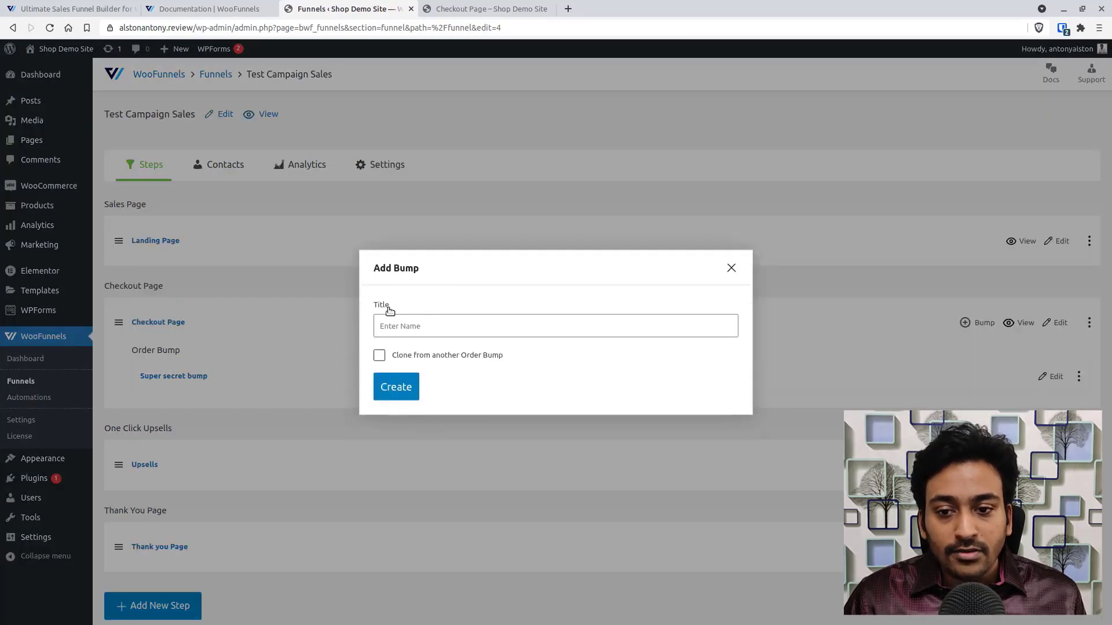
{"action": "left_click", "coordinate": [731, 270]}
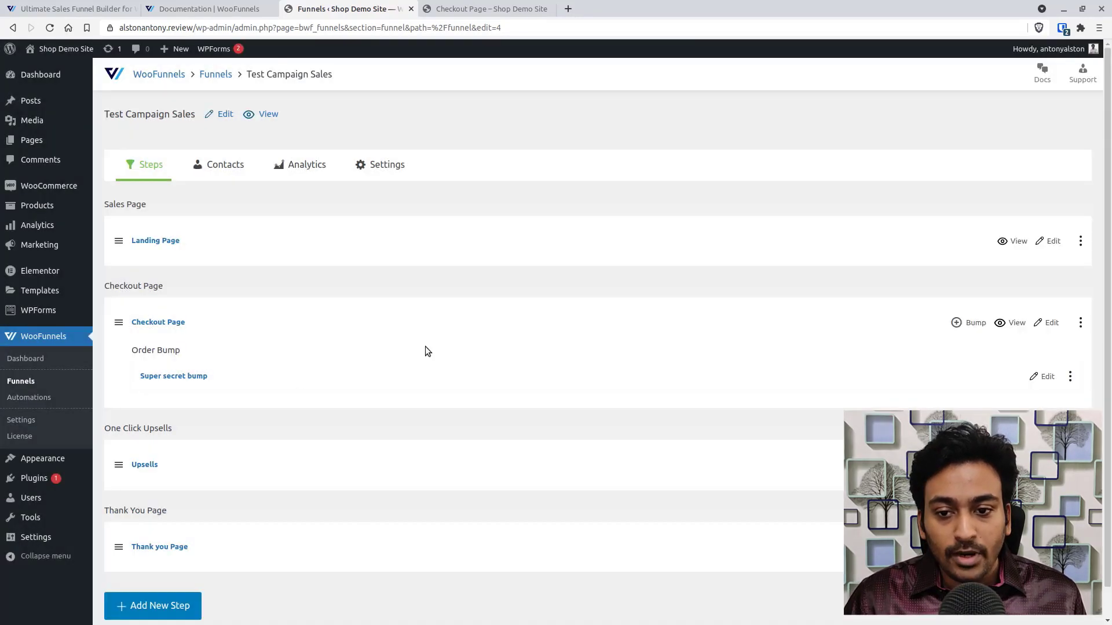
{"action": "left_click", "coordinate": [1038, 378]}
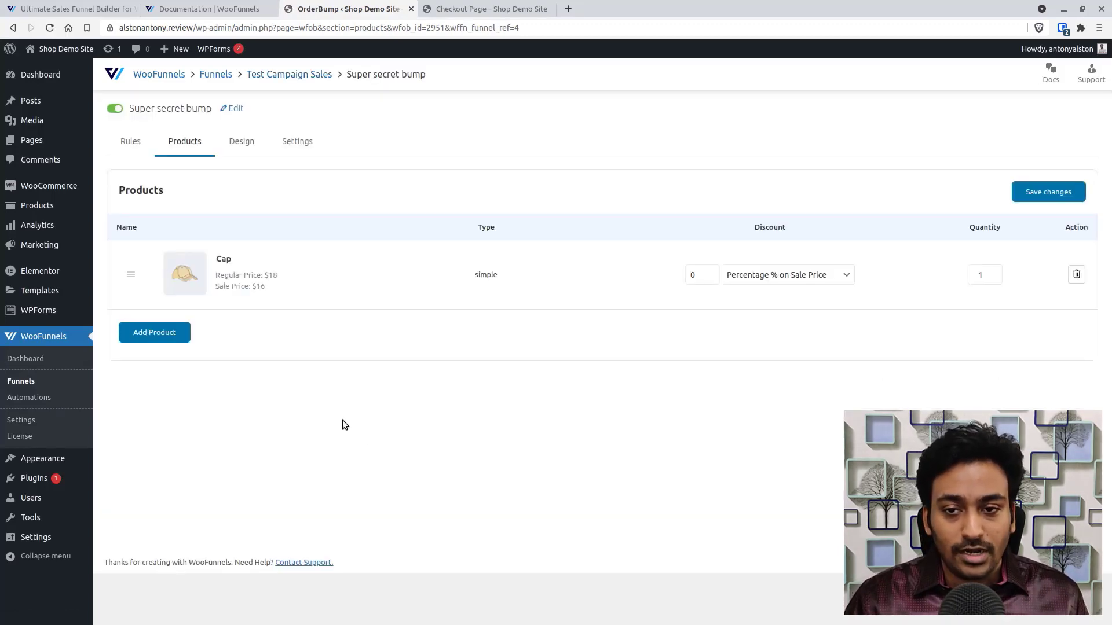
Start a trigger rule for the Super secret bump and browse the condition list without choosing
{"action": "left_click", "coordinate": [144, 145]}
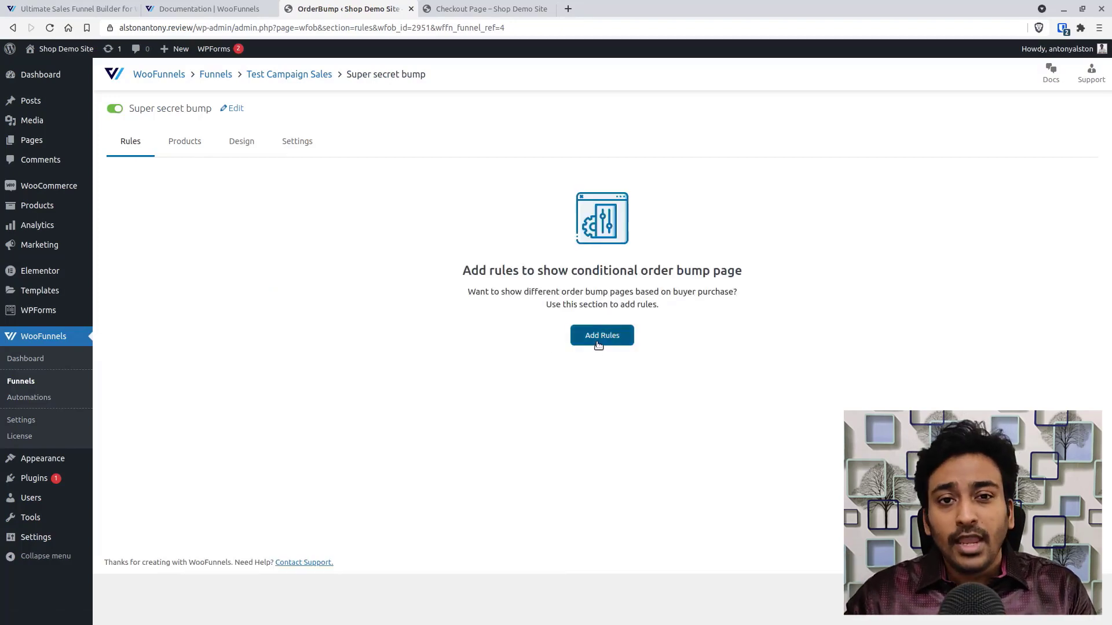
{"action": "left_click", "coordinate": [598, 344]}
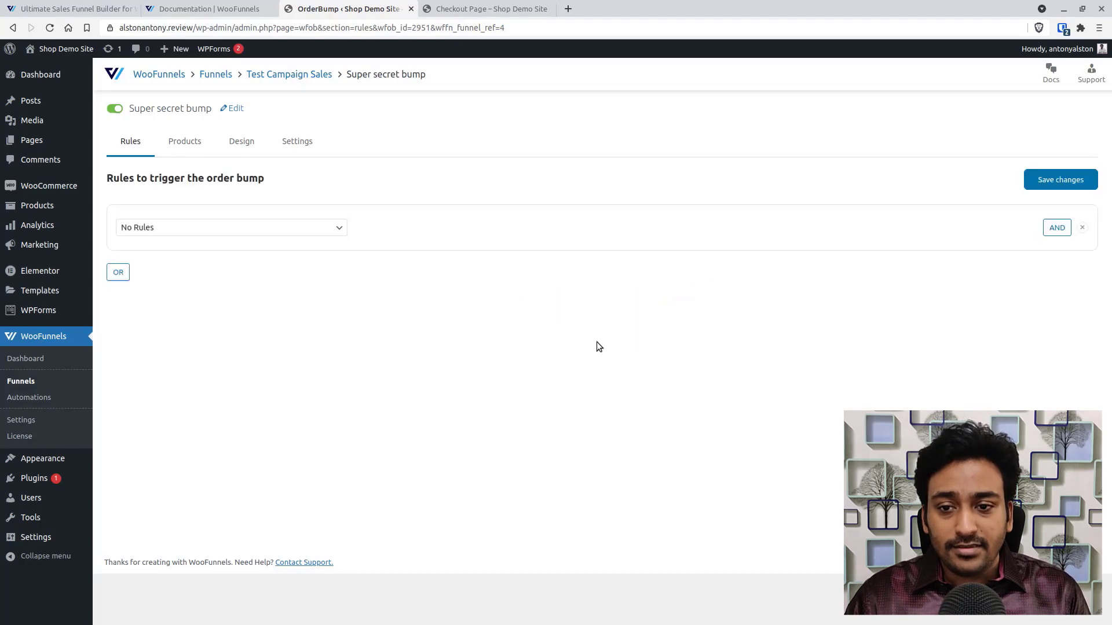
{"action": "left_click", "coordinate": [296, 229]}
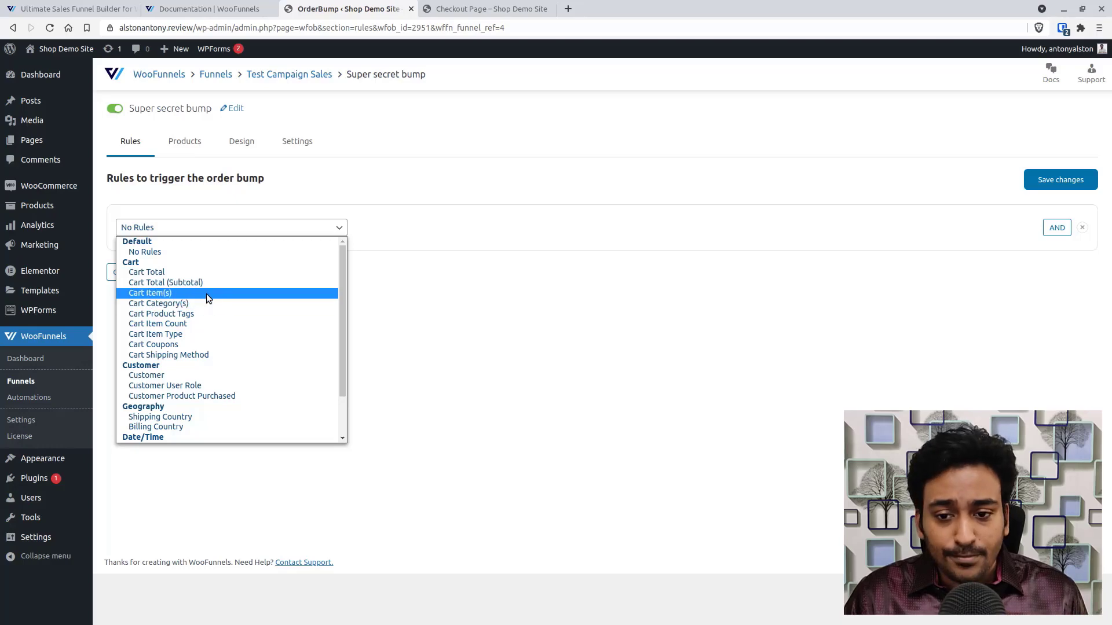
{"action": "scroll", "coordinate": [213, 321], "scroll_direction": "down", "scroll_amount": 2}
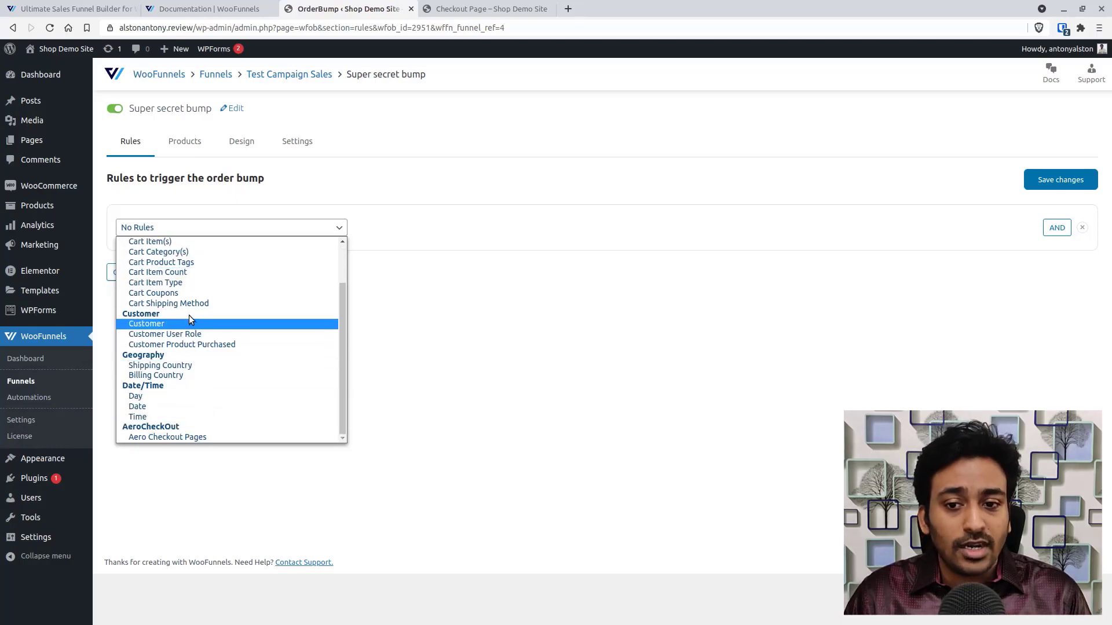
{"action": "scroll", "coordinate": [191, 320], "scroll_direction": "up", "scroll_amount": 2}
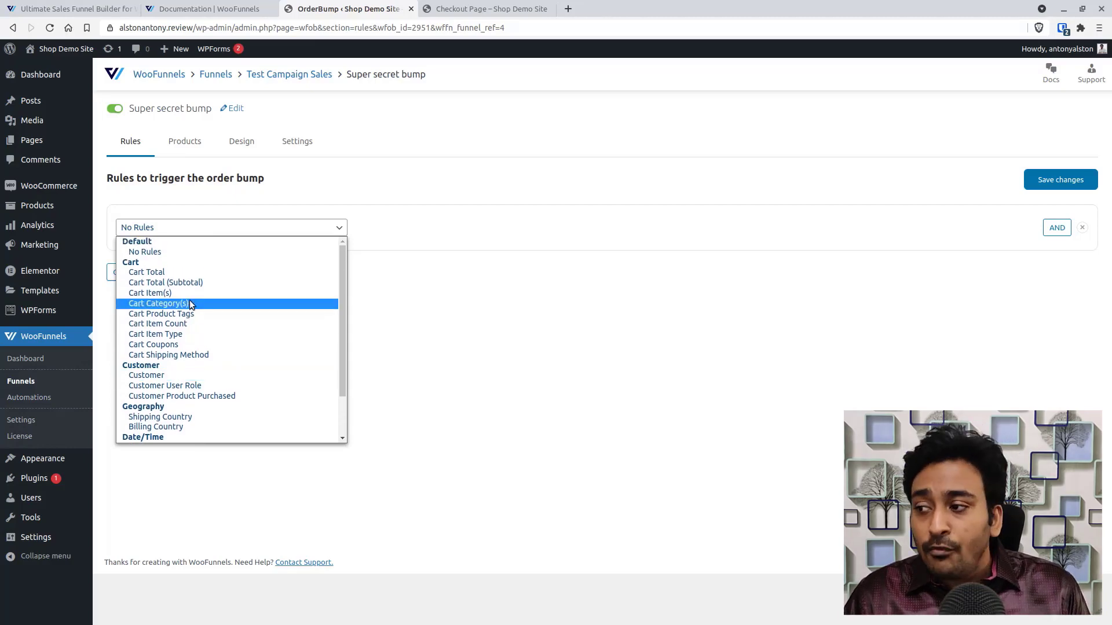
{"action": "left_click", "coordinate": [672, 310]}
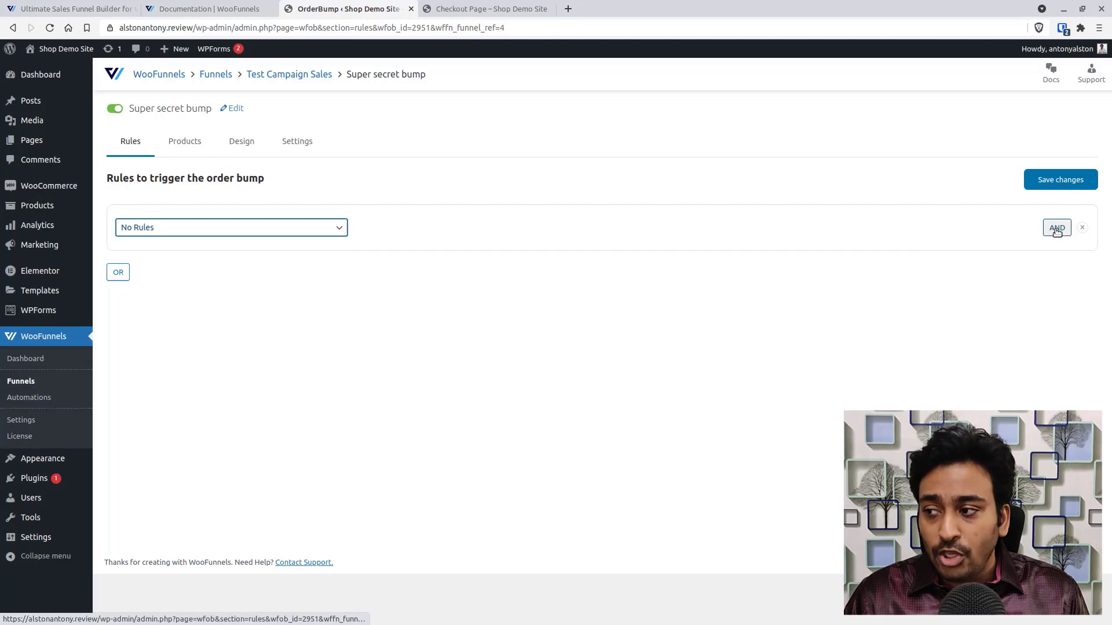
Add two AND condition rows and an empty OR group, then remove the extra AND rows
{"action": "left_click", "coordinate": [1057, 229]}
{"action": "left_click", "coordinate": [1057, 249]}
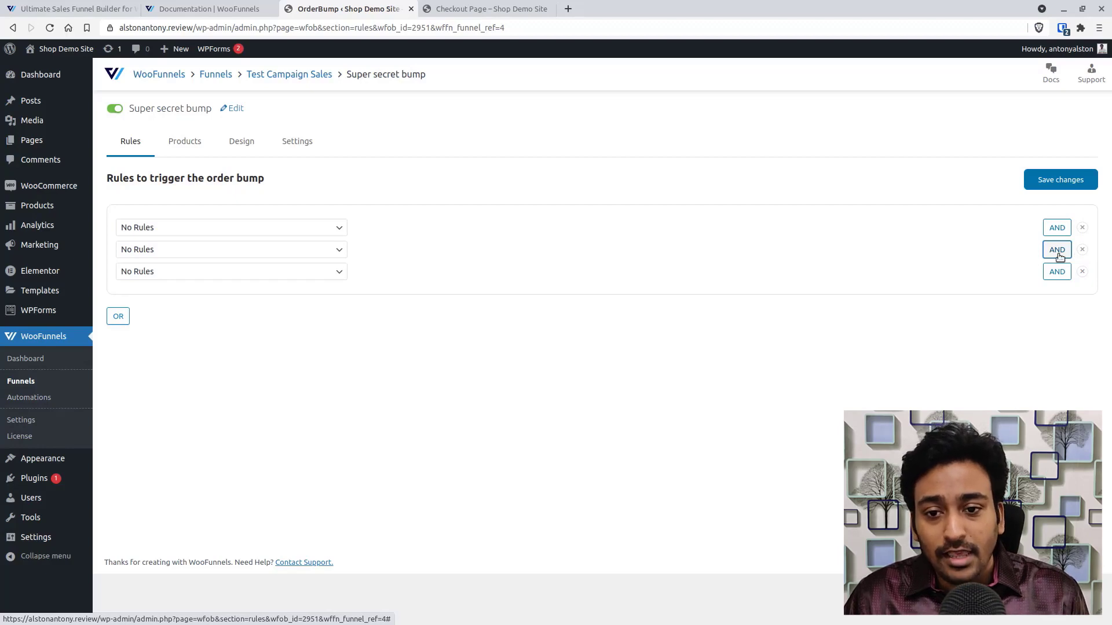
{"action": "left_click", "coordinate": [119, 317]}
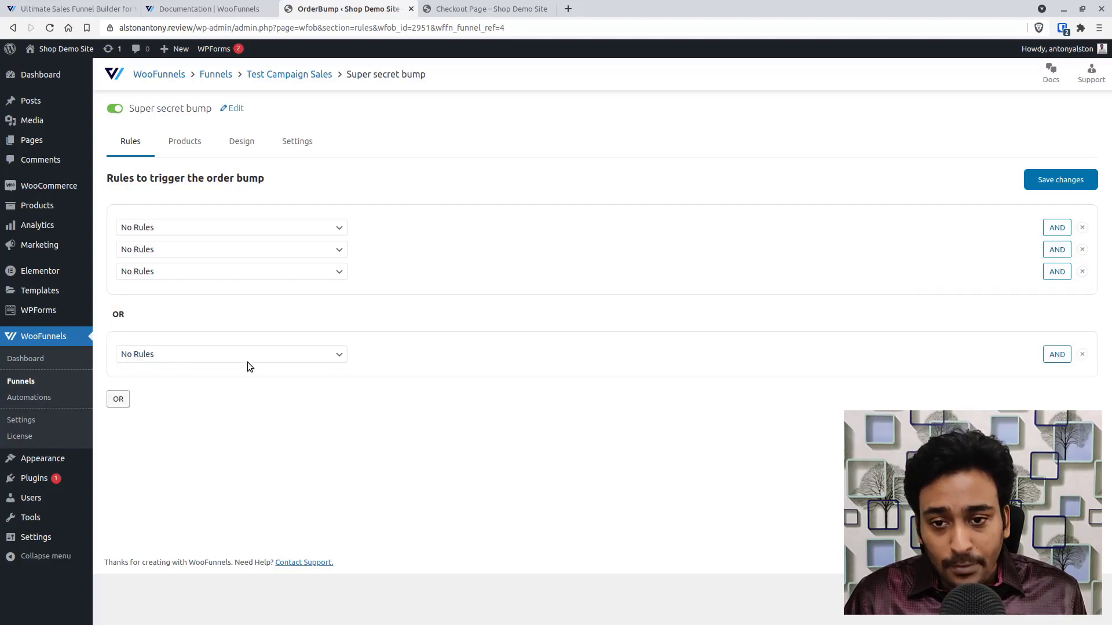
{"action": "left_click", "coordinate": [1082, 271]}
{"action": "left_click", "coordinate": [1082, 251]}
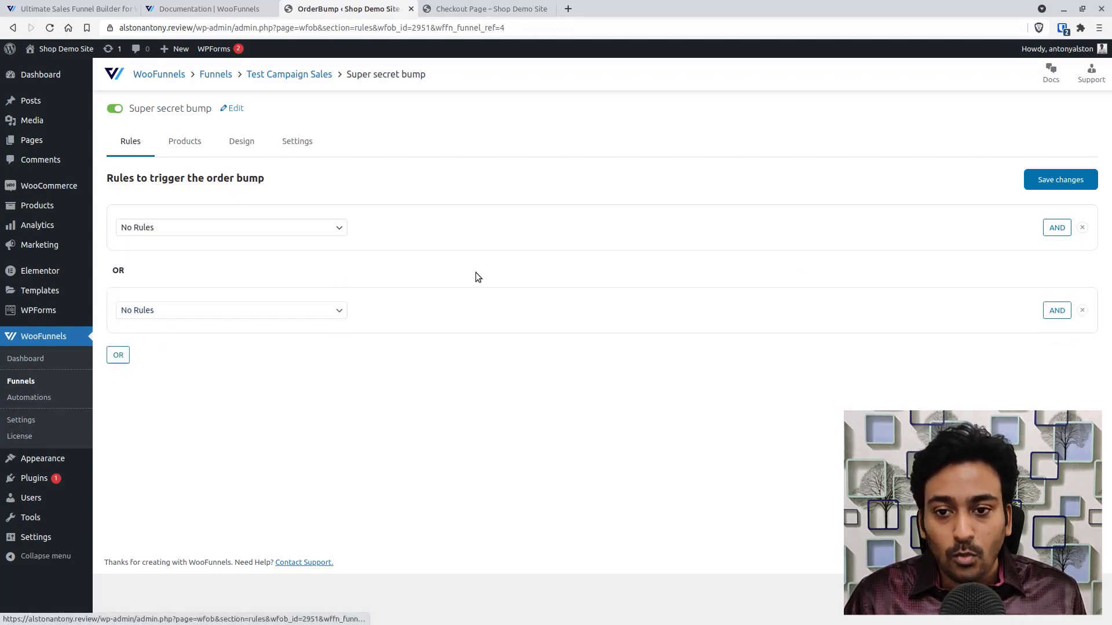
Set the first rule to Cart Total 'is less or equal to', leaving the amount blank
{"action": "left_click", "coordinate": [171, 232]}
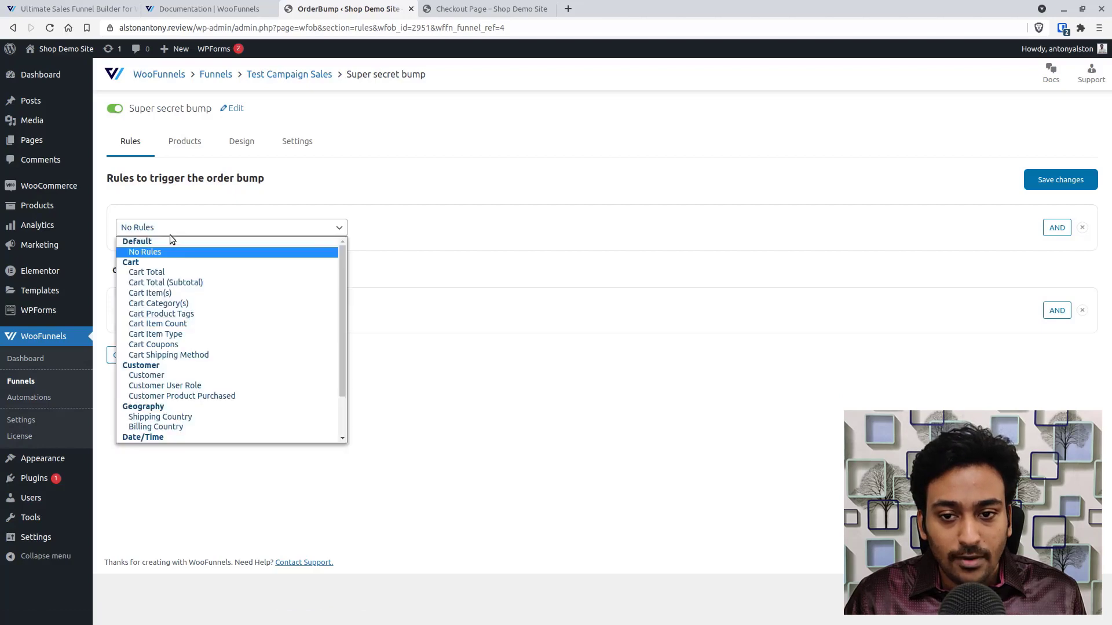
{"action": "left_click", "coordinate": [156, 272]}
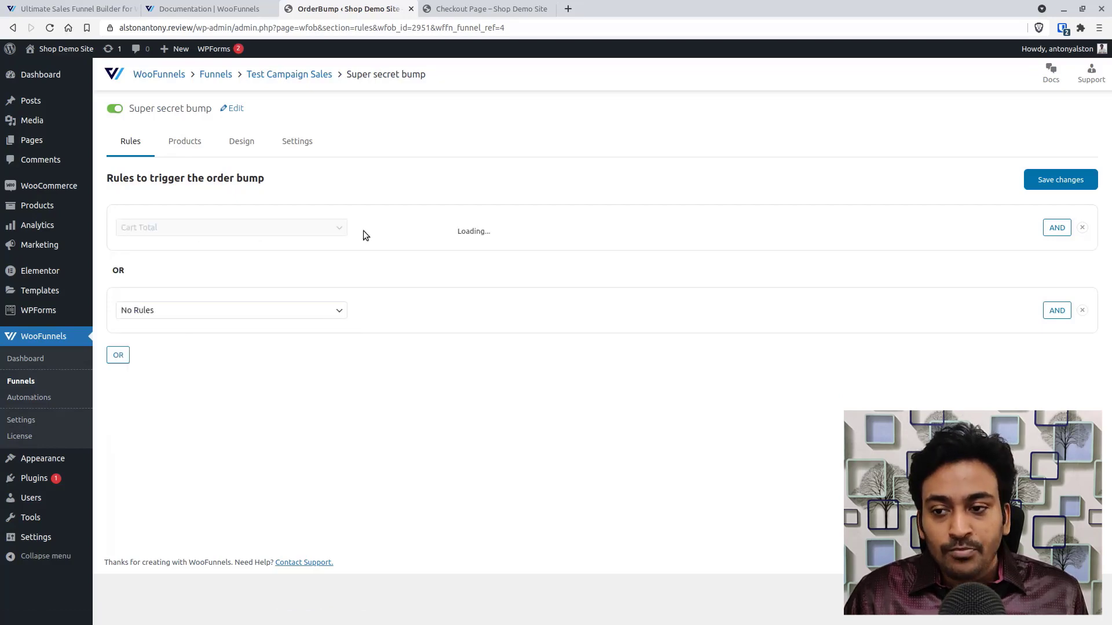
{"action": "left_click", "coordinate": [481, 229]}
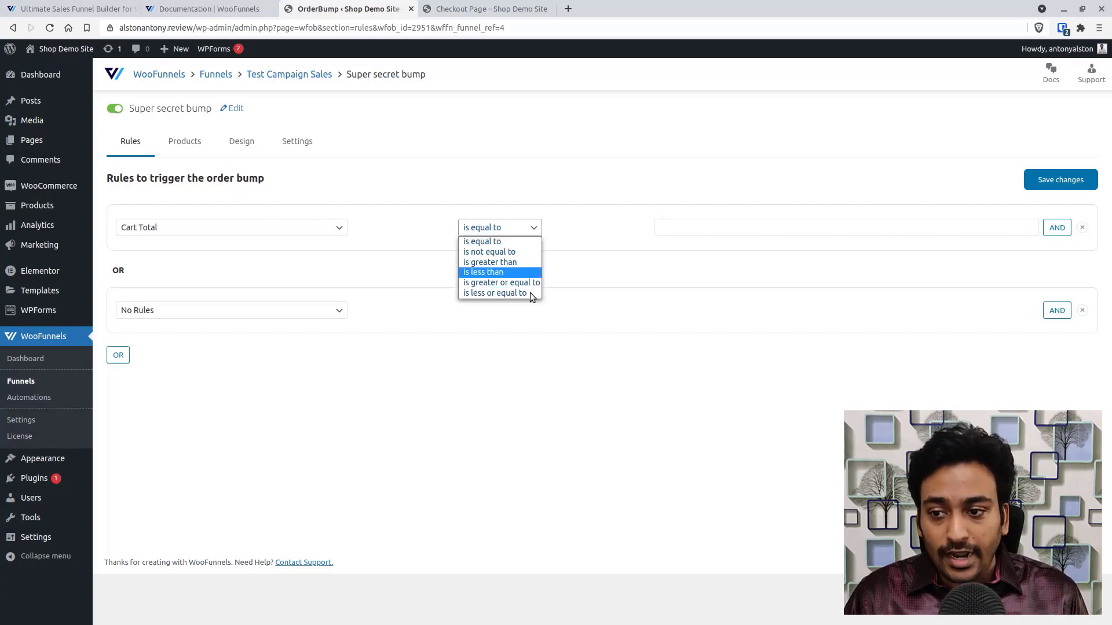
{"action": "left_click", "coordinate": [495, 293]}
{"action": "left_click", "coordinate": [730, 228]}
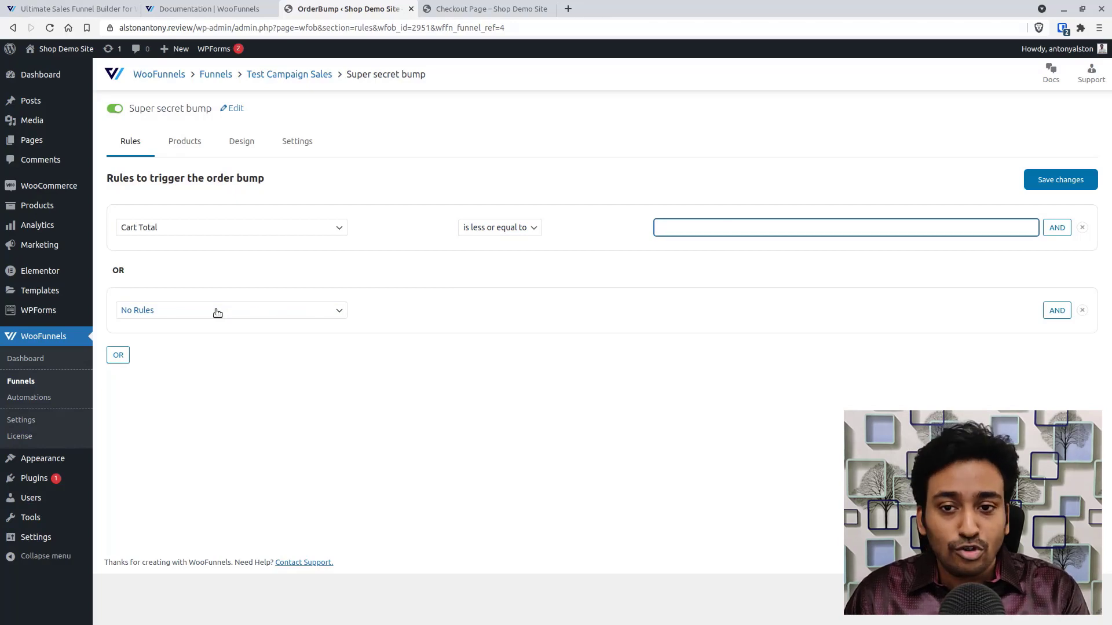
Start adding another product to the bump, search 'fa', then cancel without adding it
{"action": "left_click", "coordinate": [183, 148]}
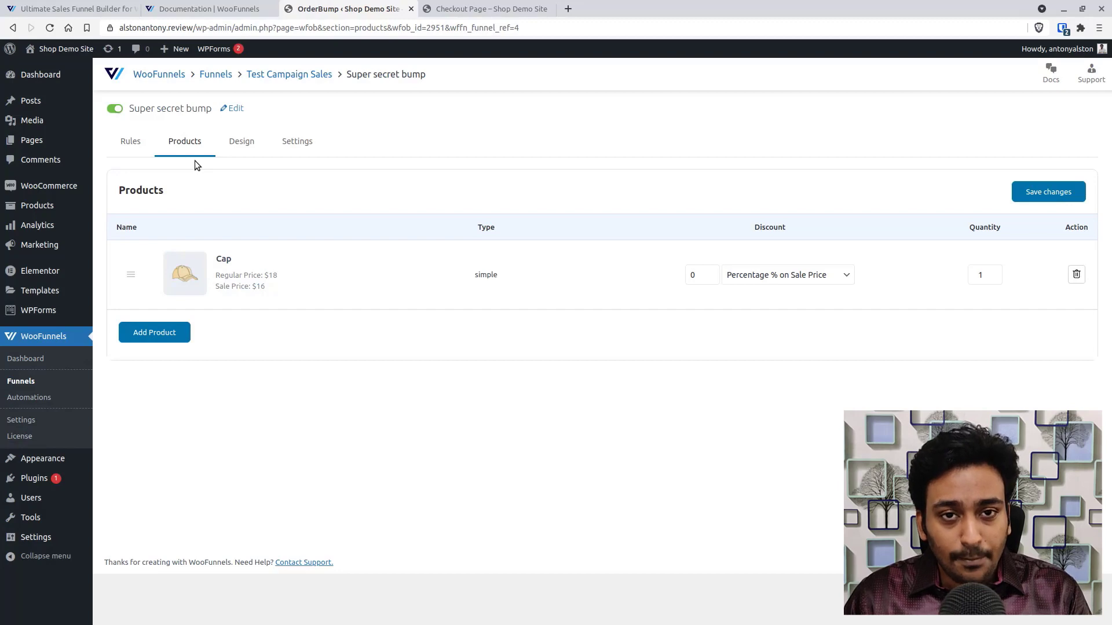
{"action": "left_click", "coordinate": [164, 338]}
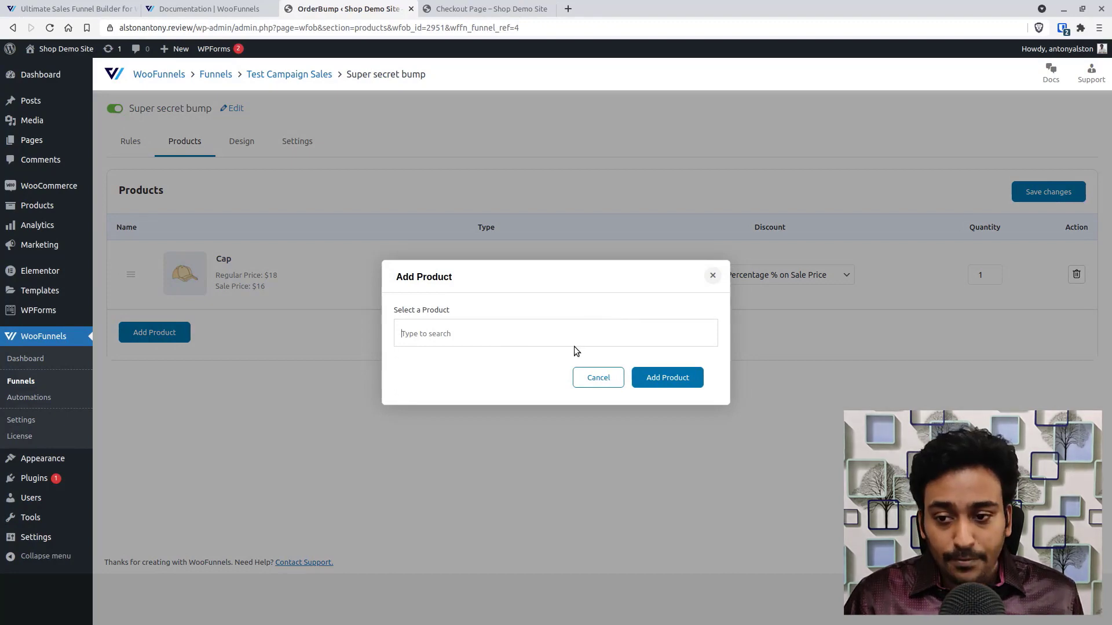
{"action": "type", "text": "fa"}
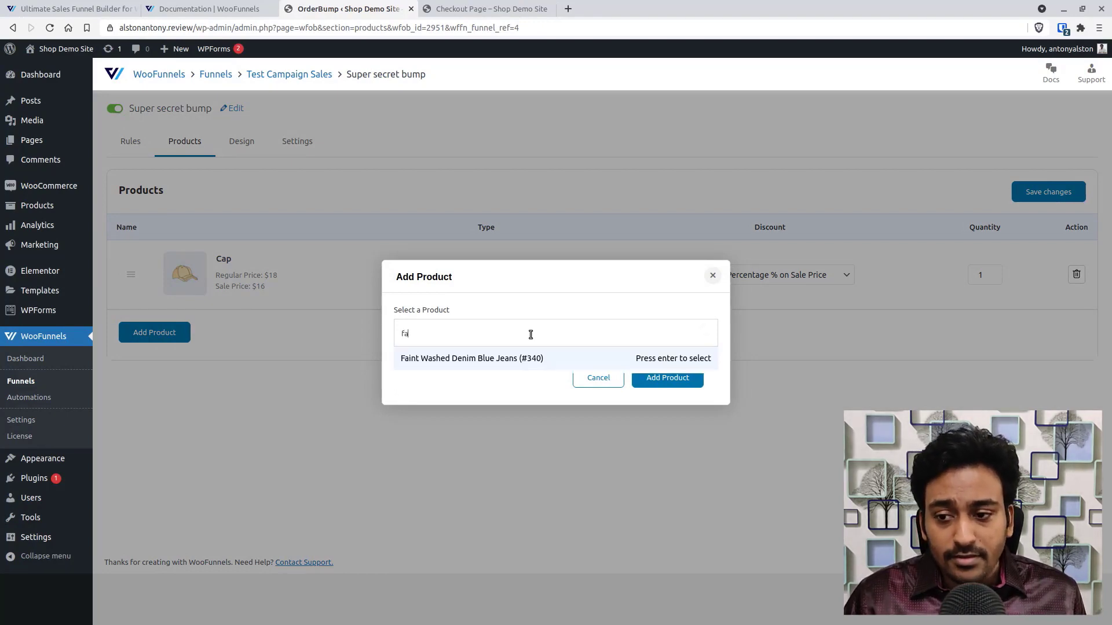
{"action": "left_click", "coordinate": [710, 276]}
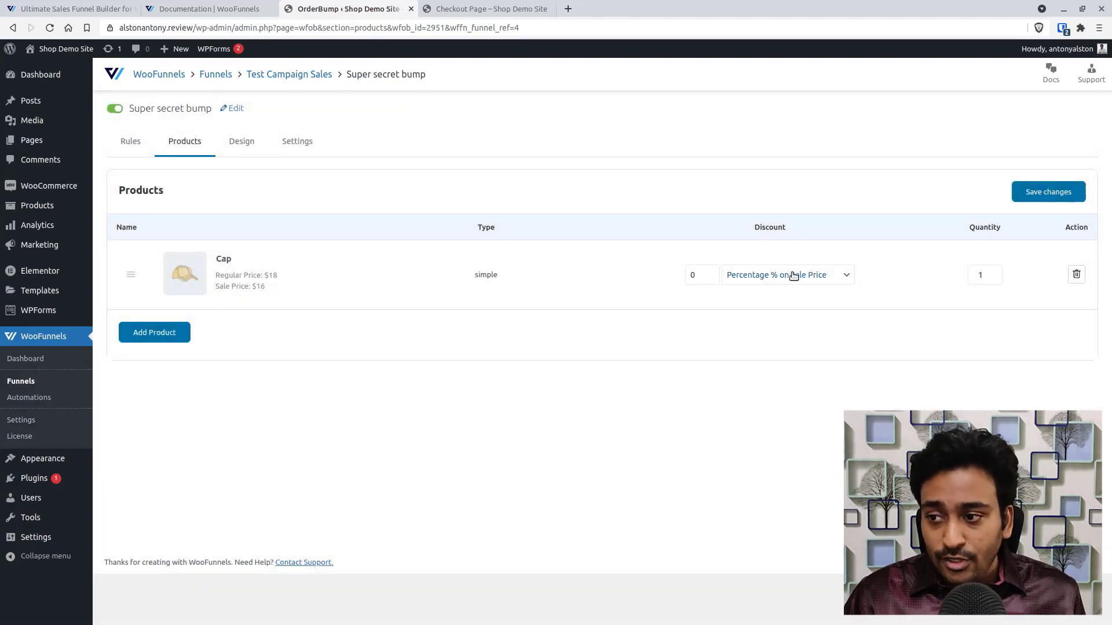
Leave the Cap's discount type unchanged and bring up the bump's four design skins and preview
{"action": "left_click", "coordinate": [825, 275]}
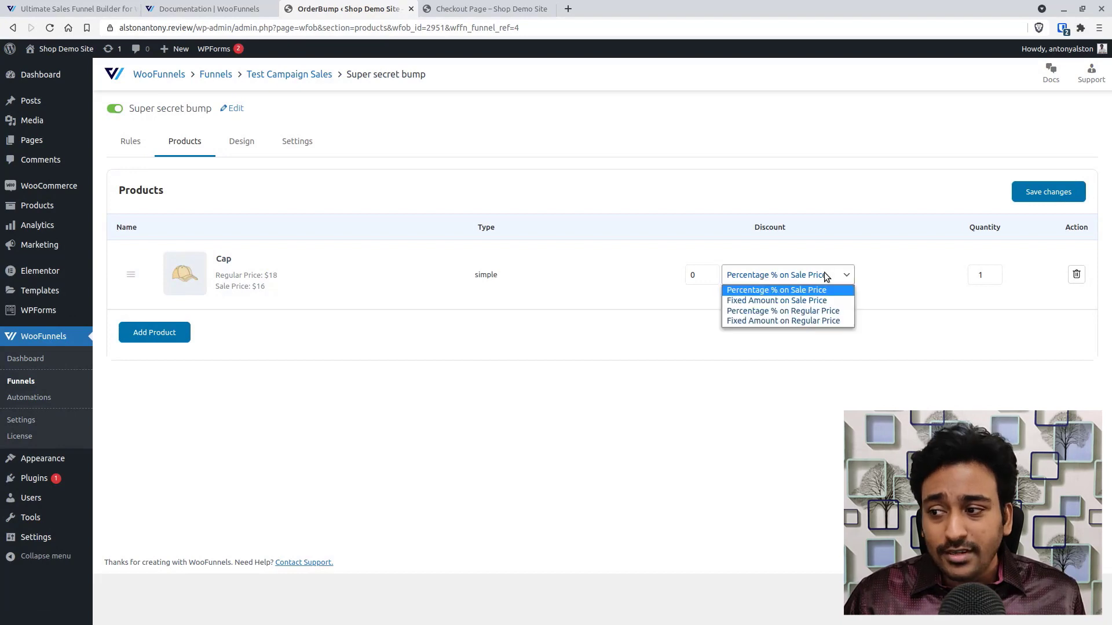
{"action": "left_click", "coordinate": [428, 427]}
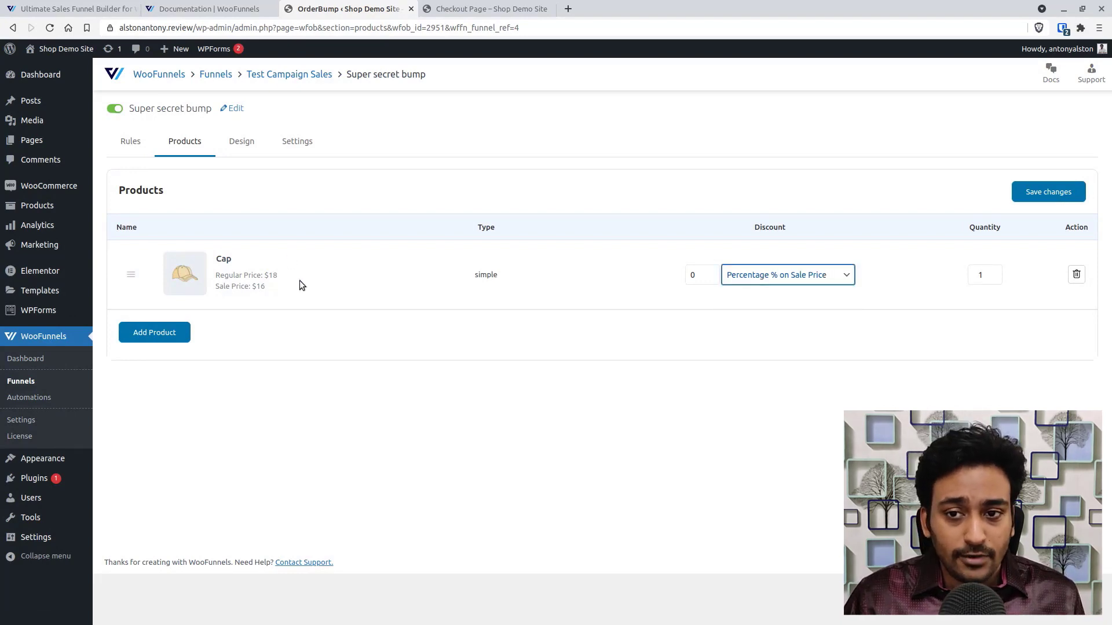
{"action": "left_click", "coordinate": [237, 145]}
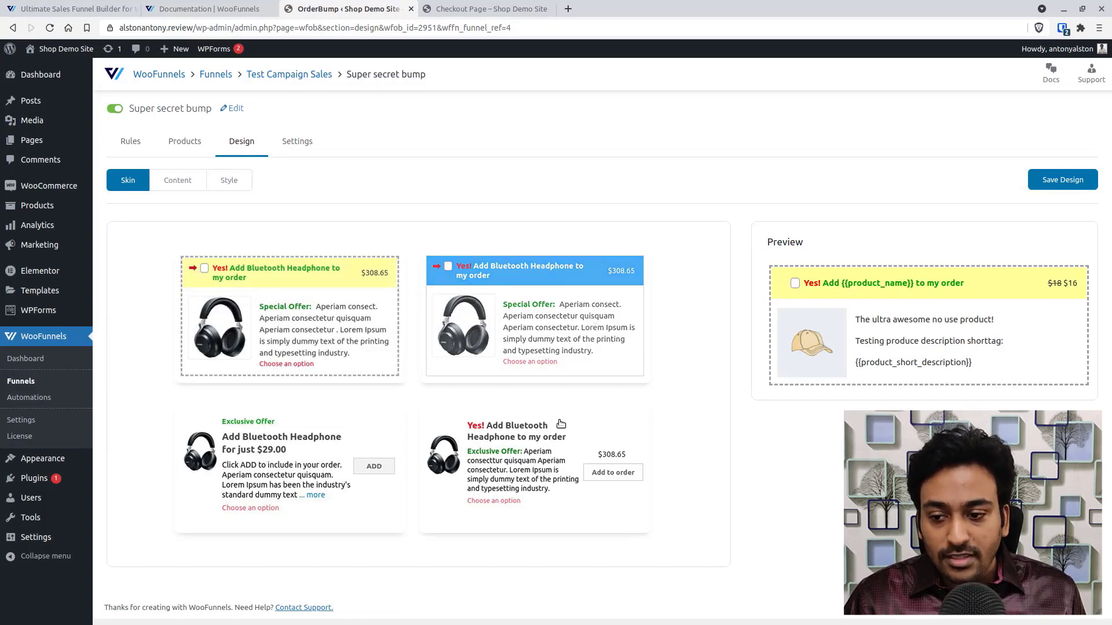
Review the bump's Content settings, including its title and description text
{"action": "left_click", "coordinate": [162, 182]}
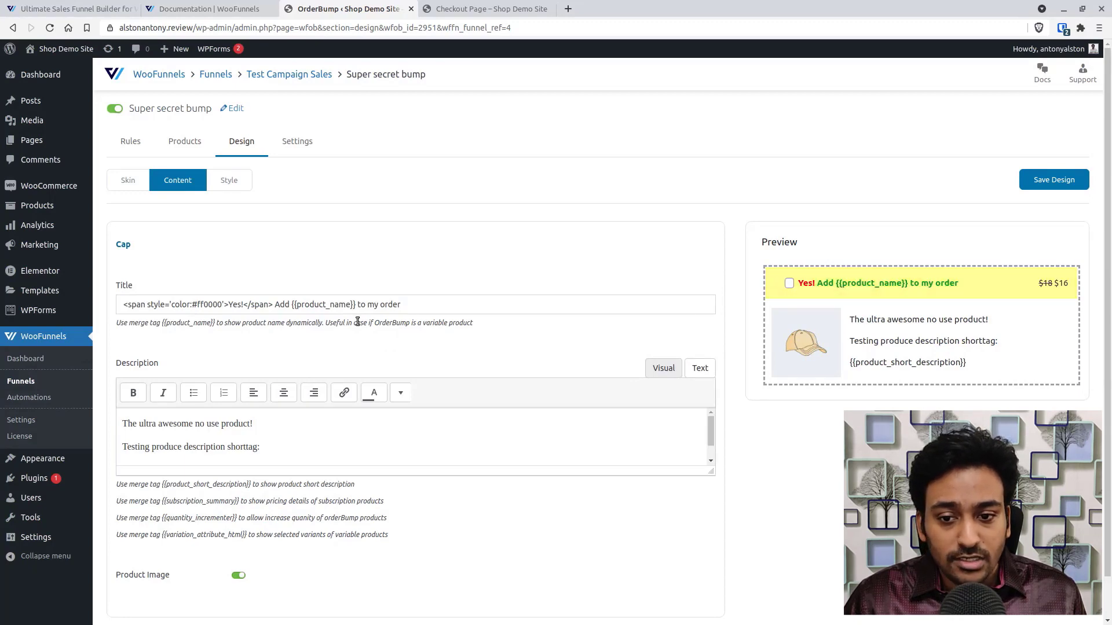
{"action": "scroll", "coordinate": [310, 423], "scroll_direction": "down", "scroll_amount": 1}
{"action": "scroll", "coordinate": [310, 424], "scroll_direction": "up", "scroll_amount": 1}
{"action": "scroll", "coordinate": [243, 432], "scroll_direction": "down", "scroll_amount": 2}
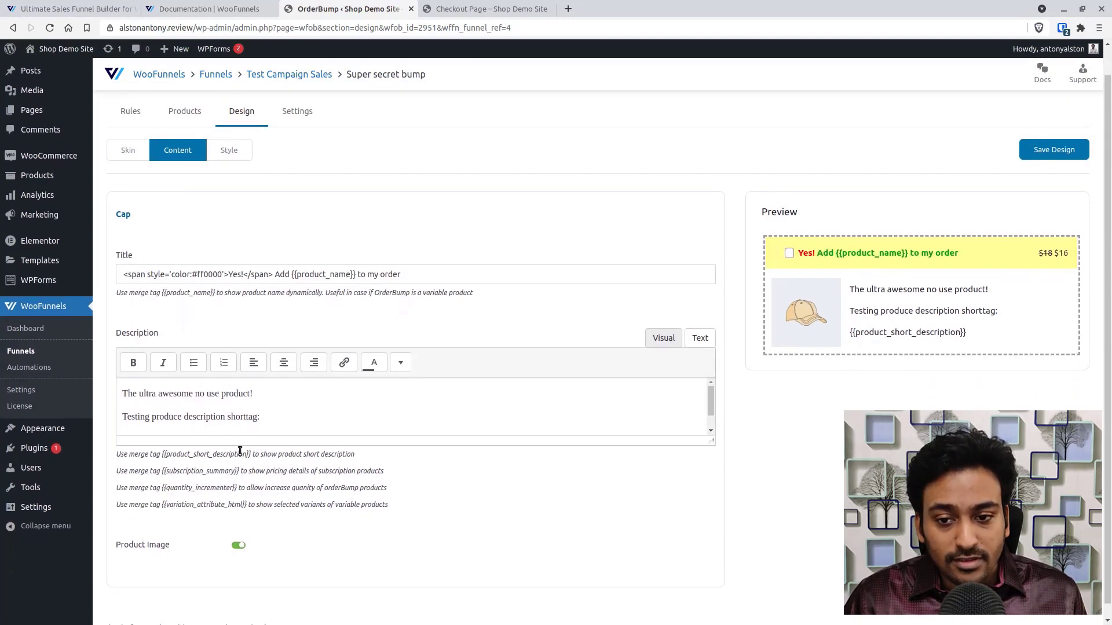
{"action": "left_click", "coordinate": [260, 418]}
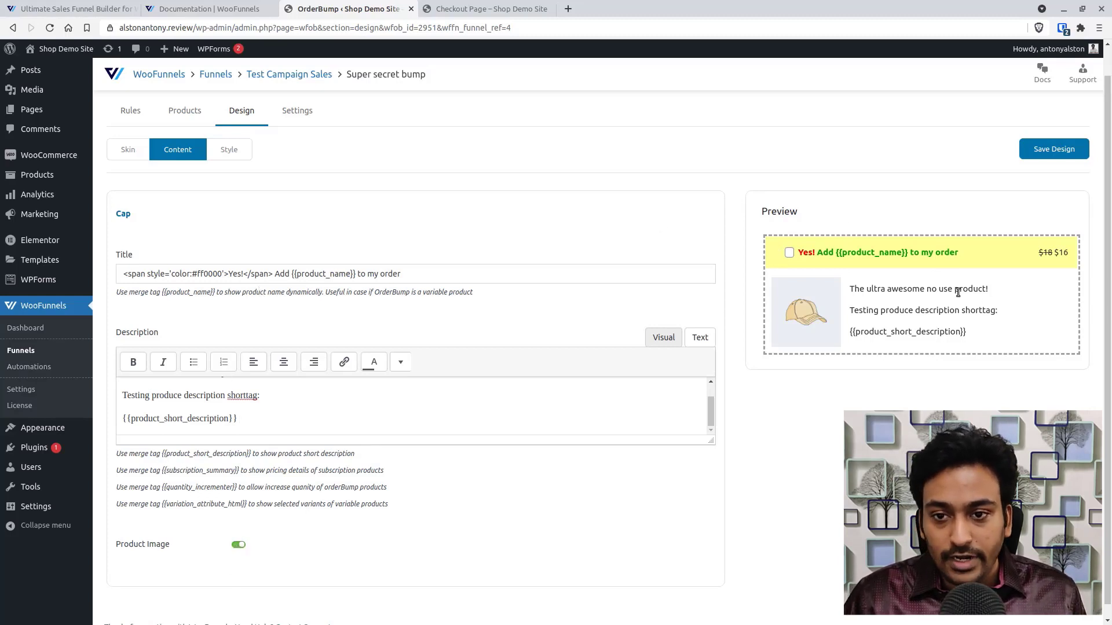
Scroll through the Style options: title background #ffff99, text #009900, animated arrow
{"action": "left_click", "coordinate": [231, 158]}
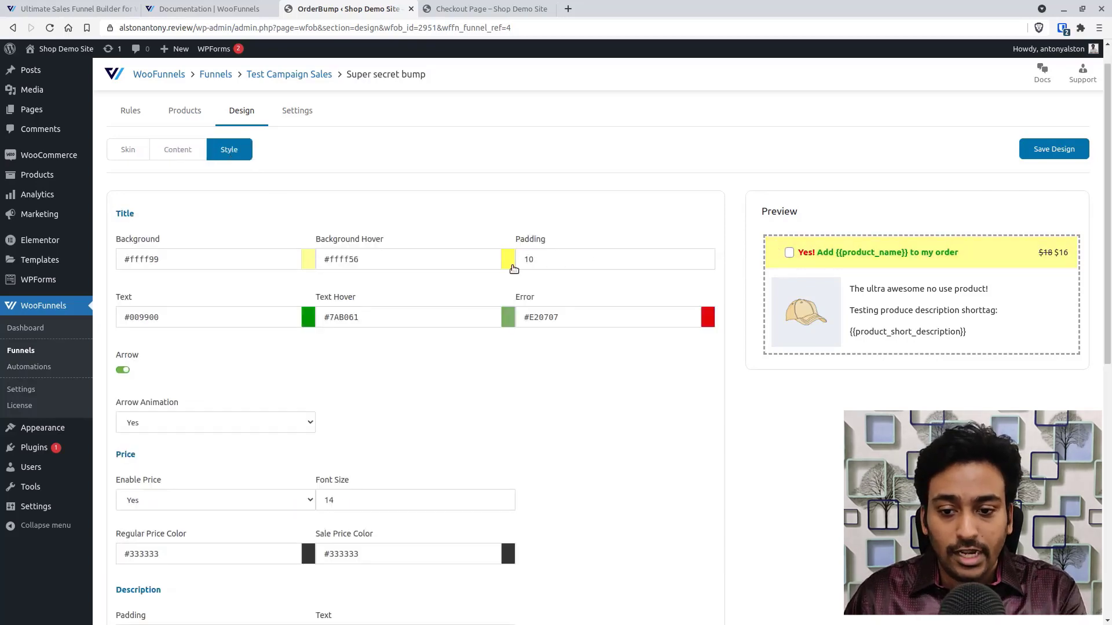
{"action": "scroll", "coordinate": [626, 315], "scroll_direction": "down", "scroll_amount": 2}
{"action": "scroll", "coordinate": [235, 266], "scroll_direction": "up", "scroll_amount": 3}
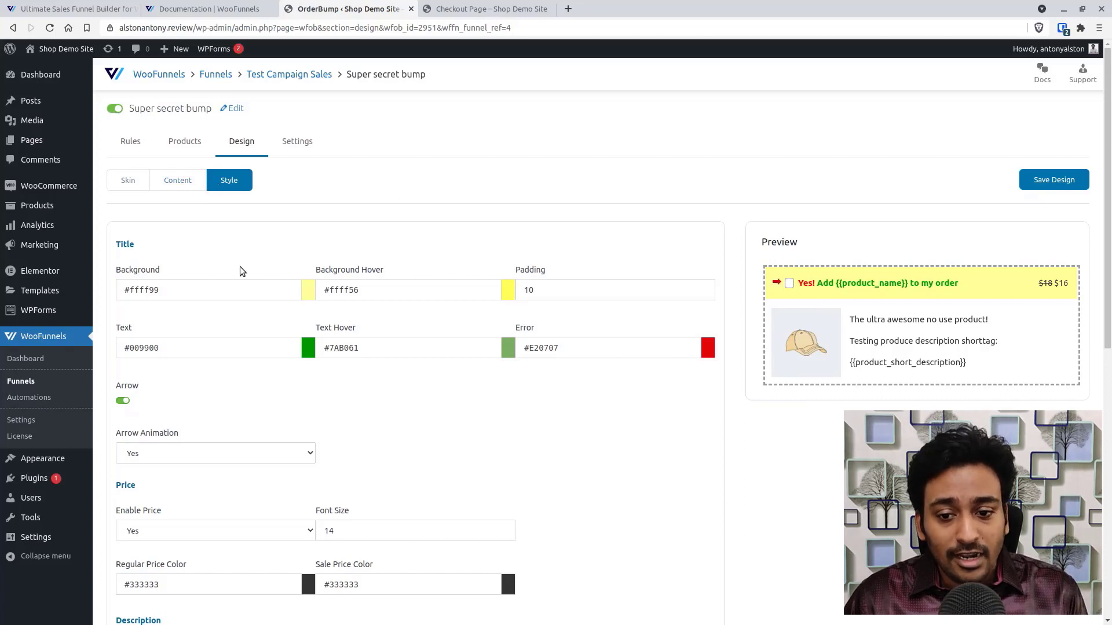
{"action": "scroll", "coordinate": [200, 451], "scroll_direction": "down", "scroll_amount": 4}
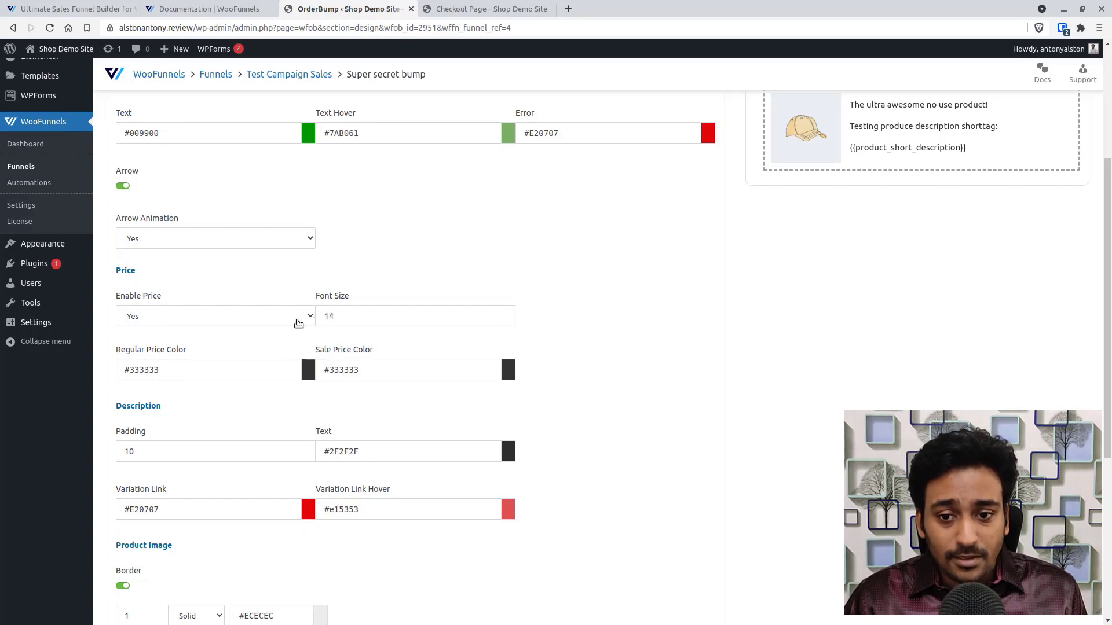
{"action": "scroll", "coordinate": [298, 323], "scroll_direction": "down", "scroll_amount": 4}
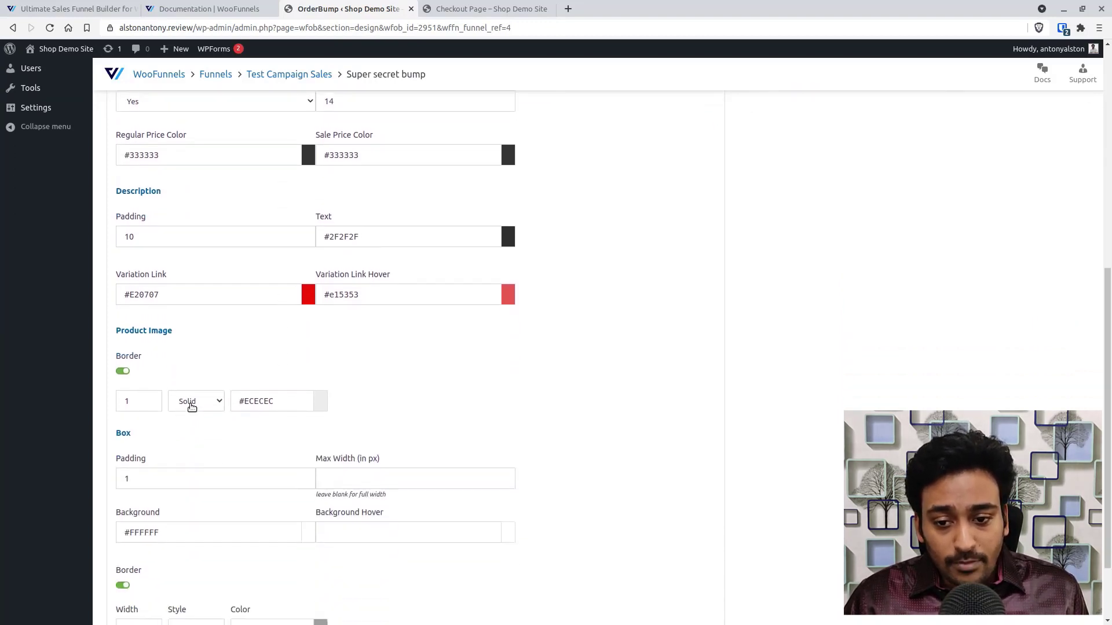
{"action": "scroll", "coordinate": [280, 431], "scroll_direction": "down", "scroll_amount": 2}
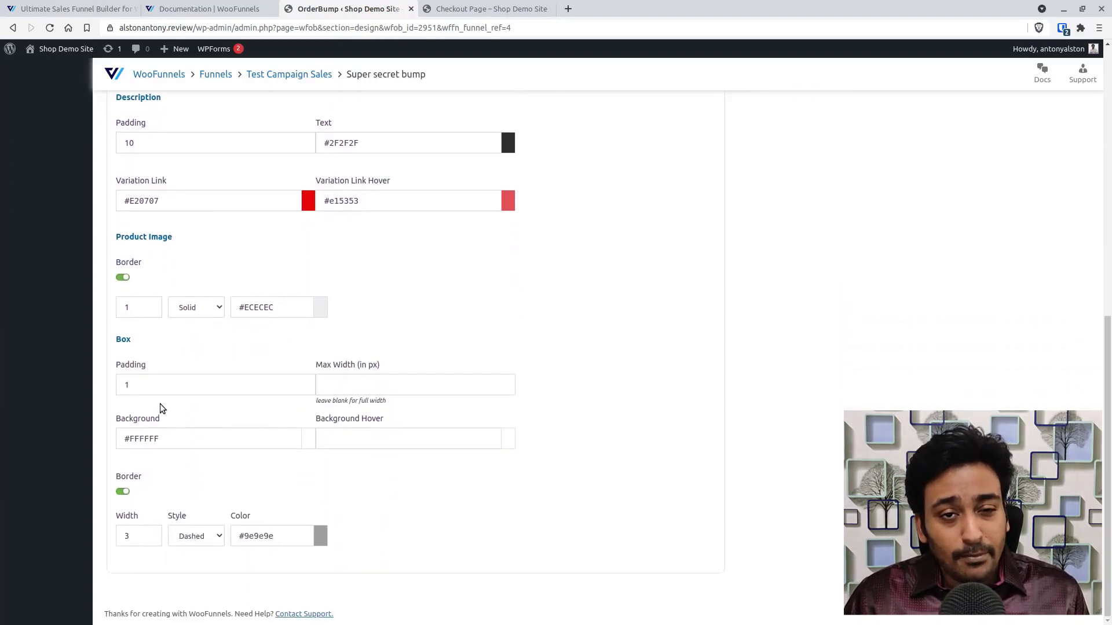
{"action": "scroll", "coordinate": [260, 426], "scroll_direction": "up", "scroll_amount": 11}
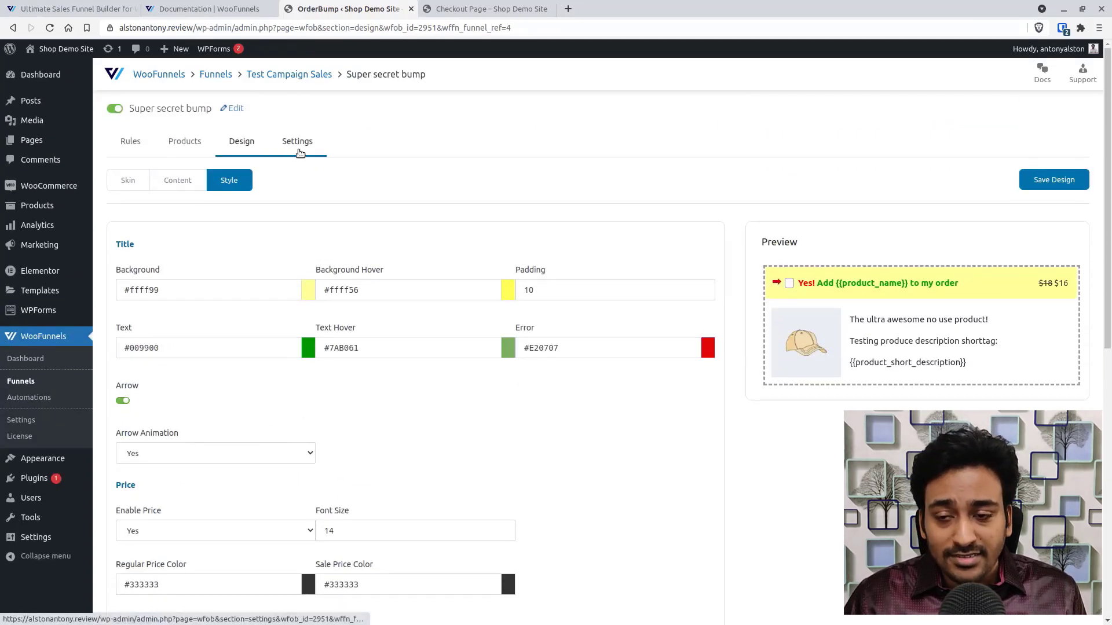
In the bump's Position settings, keep Display Position as Below The Payment Gateways
{"action": "left_click", "coordinate": [298, 150]}
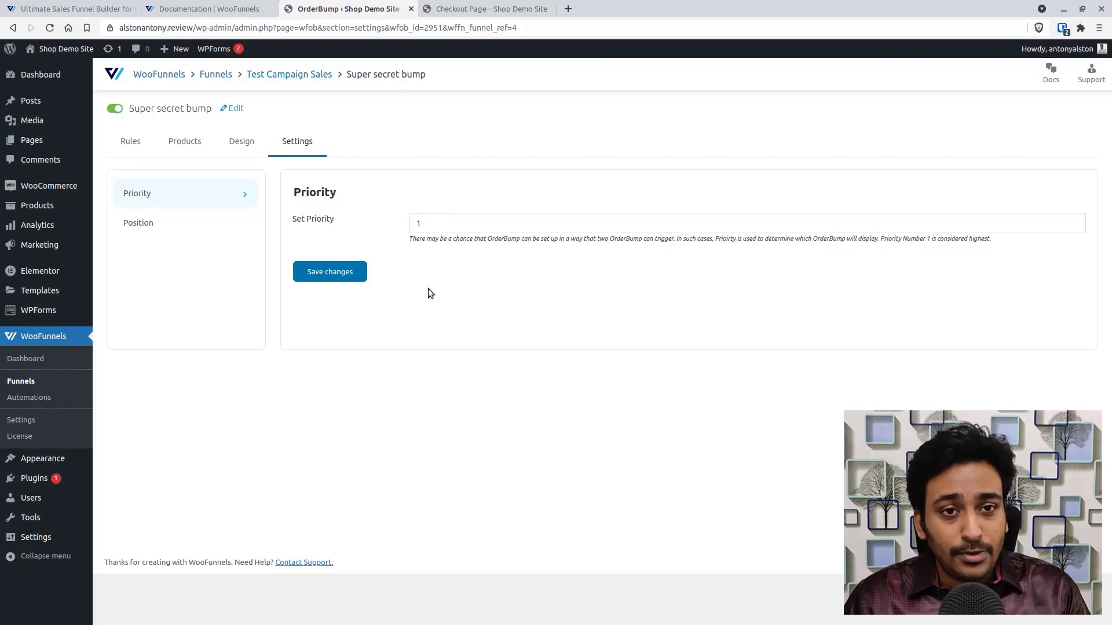
{"action": "left_click", "coordinate": [191, 221]}
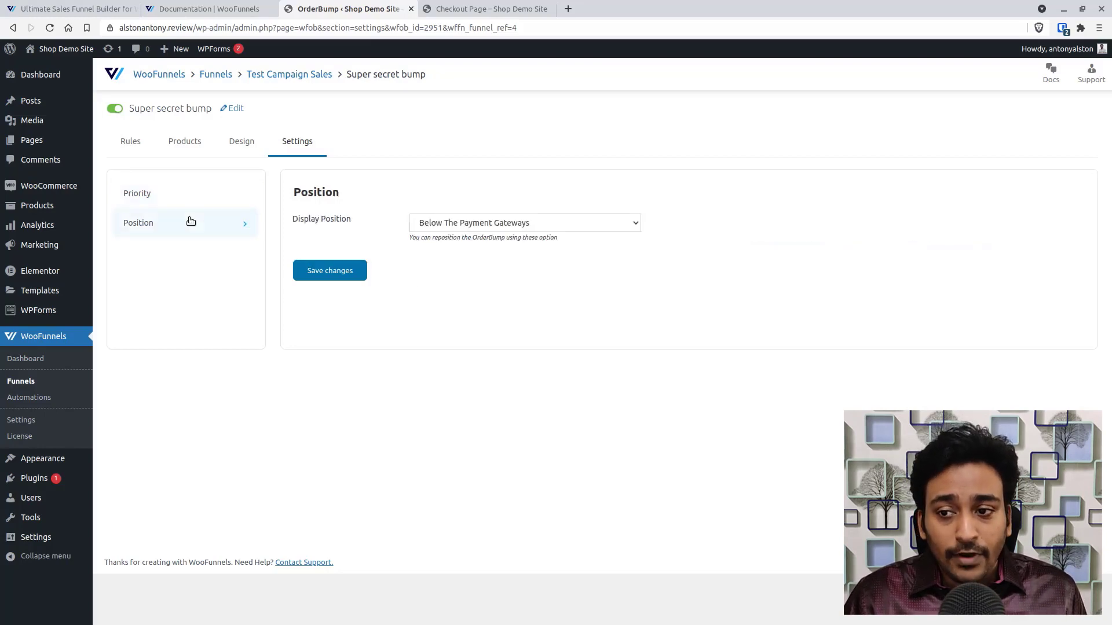
{"action": "left_click", "coordinate": [455, 226]}
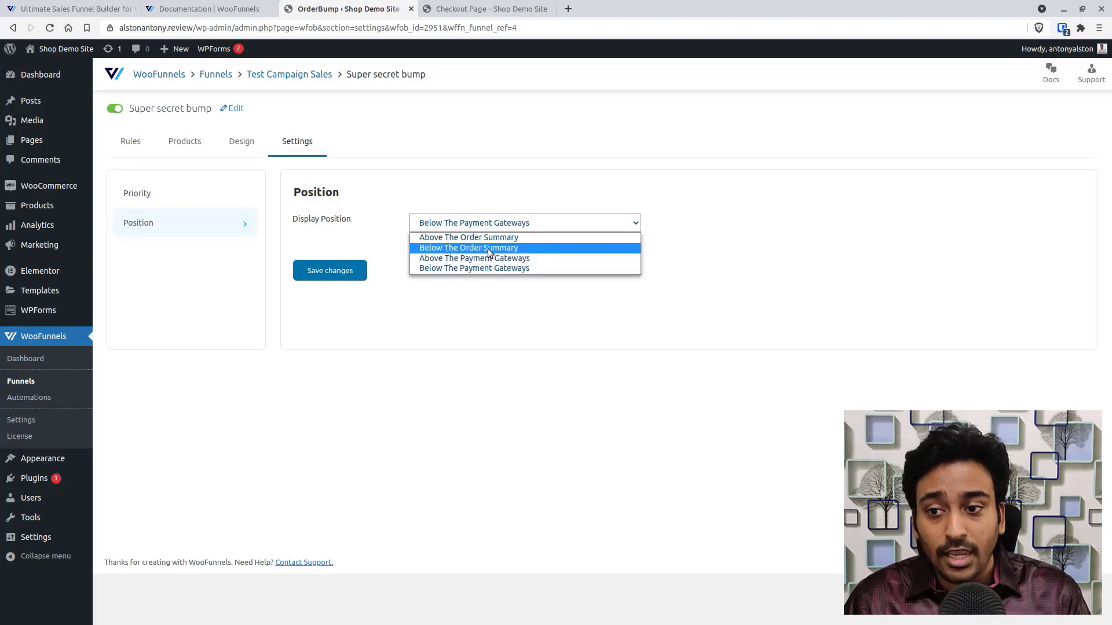
{"action": "left_click", "coordinate": [495, 302]}
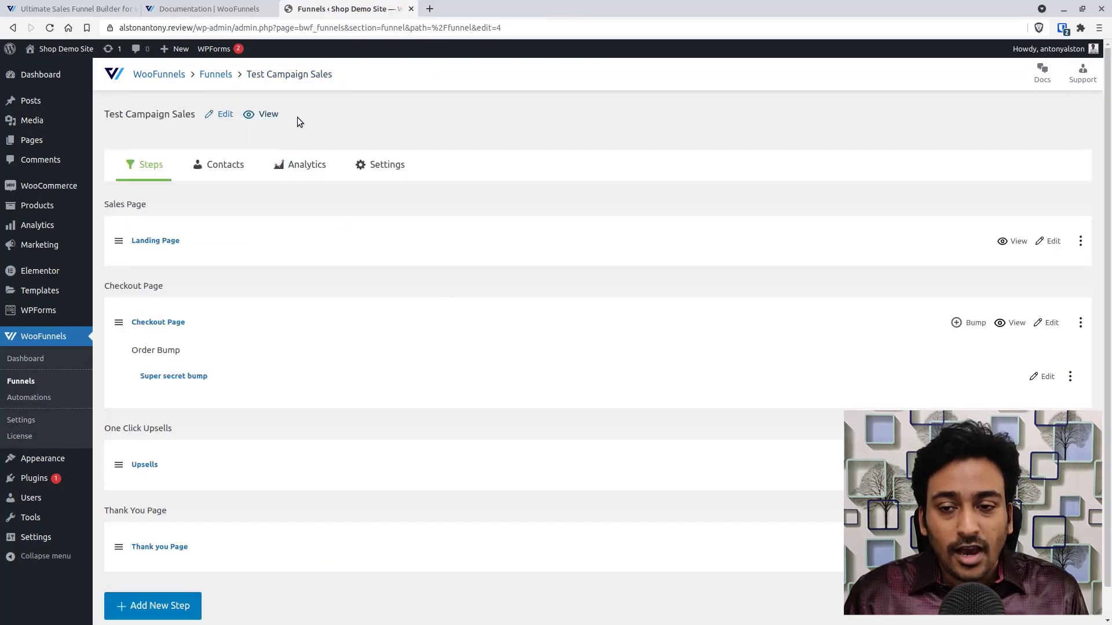
Open the funnel's landing page in a new tab and go to checkout via the FOMO button
{"action": "right_click", "coordinate": [268, 114]}
{"action": "left_click", "coordinate": [315, 123]}
{"action": "left_click", "coordinate": [486, 8]}
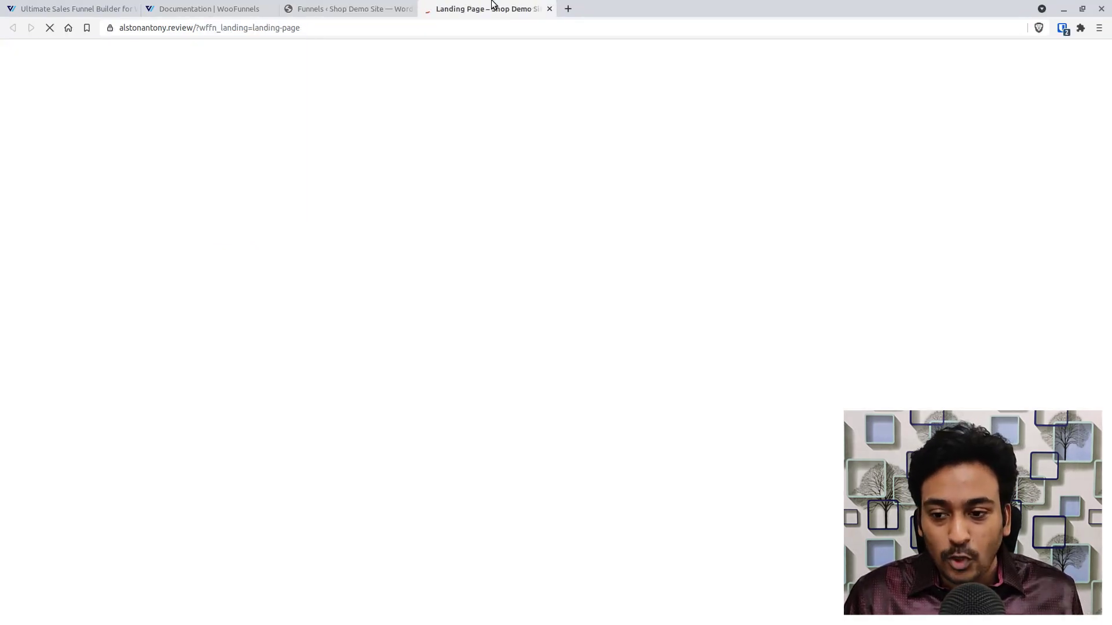
{"action": "scroll", "coordinate": [589, 330], "scroll_direction": "down", "scroll_amount": 3}
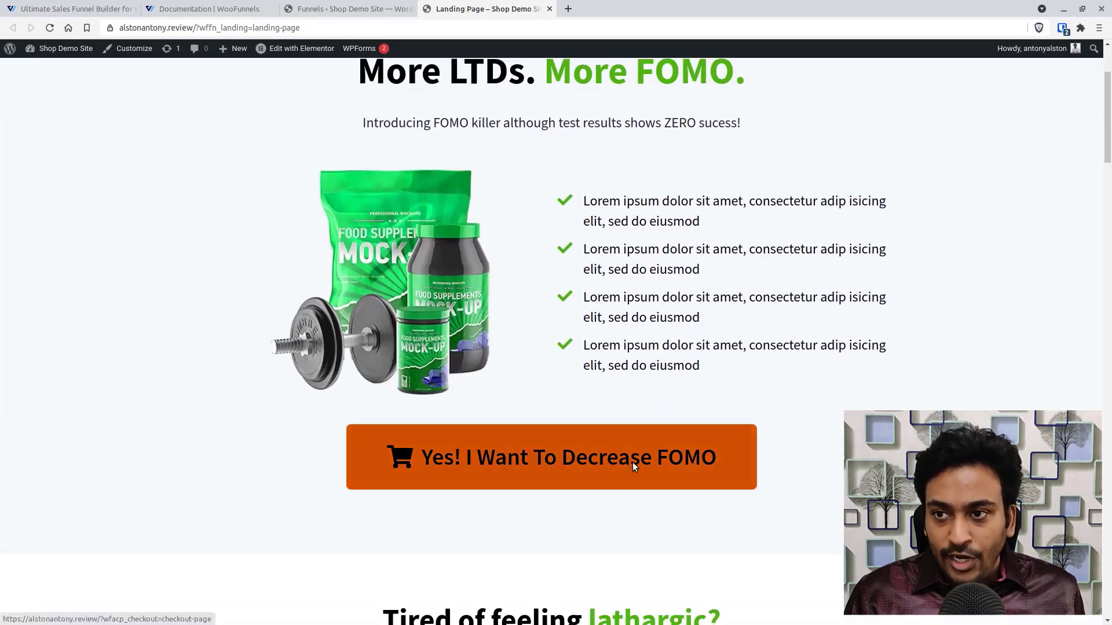
{"action": "left_click", "coordinate": [632, 467]}
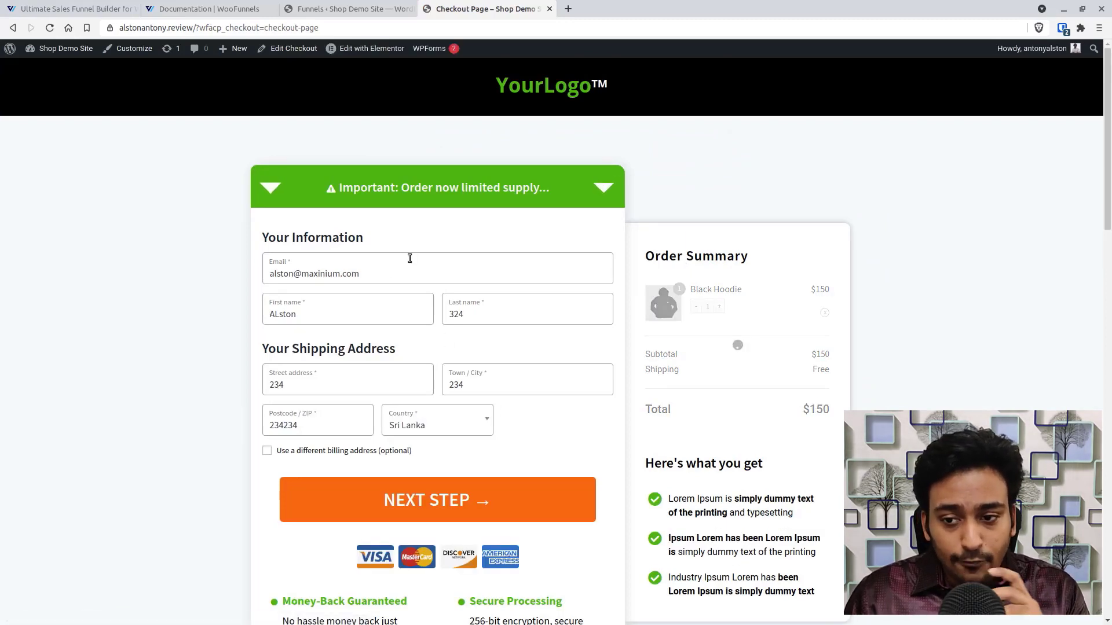
Continue to the second checkout step and tick the $16 Cap bump, making the total $166
{"action": "left_click", "coordinate": [433, 509]}
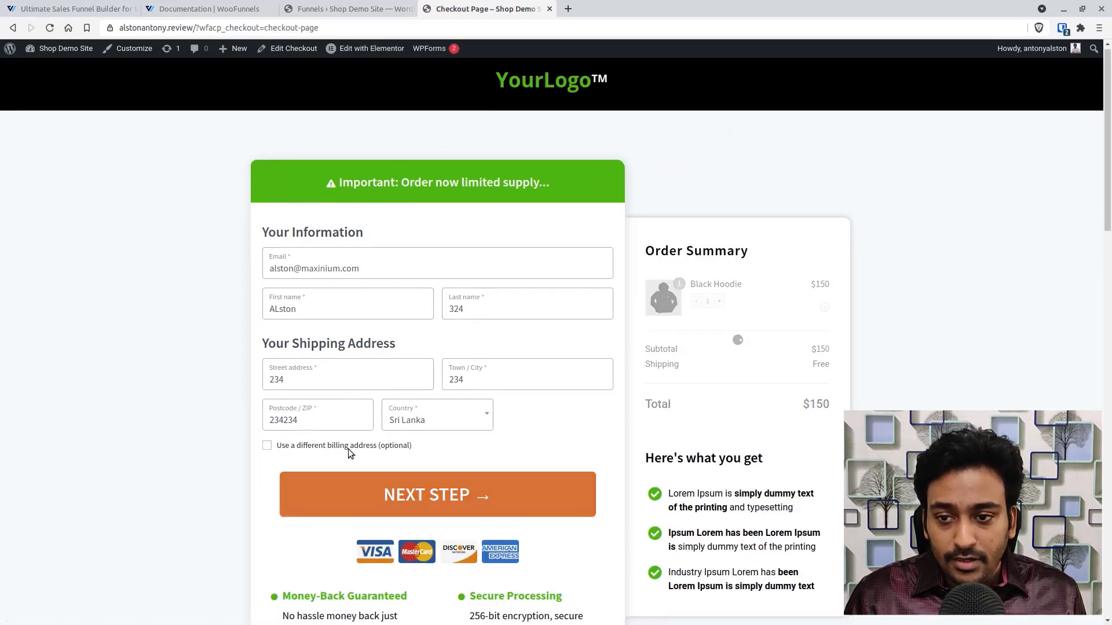
{"action": "scroll", "coordinate": [443, 236], "scroll_direction": "down", "scroll_amount": 8}
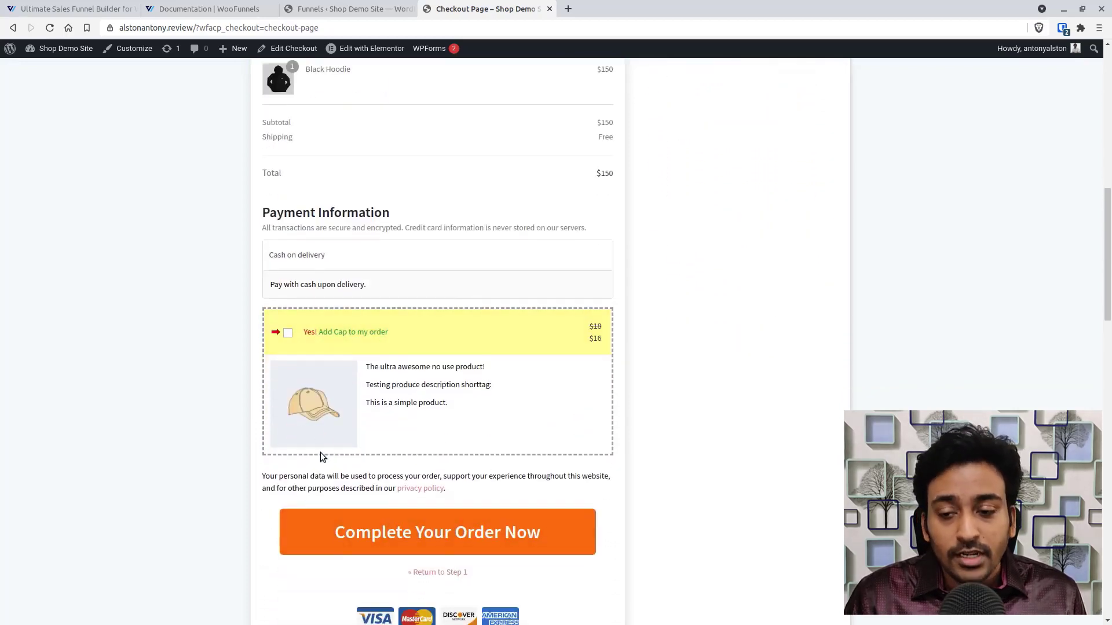
{"action": "scroll", "coordinate": [272, 368], "scroll_direction": "up", "scroll_amount": 1}
{"action": "left_click", "coordinate": [288, 365]}
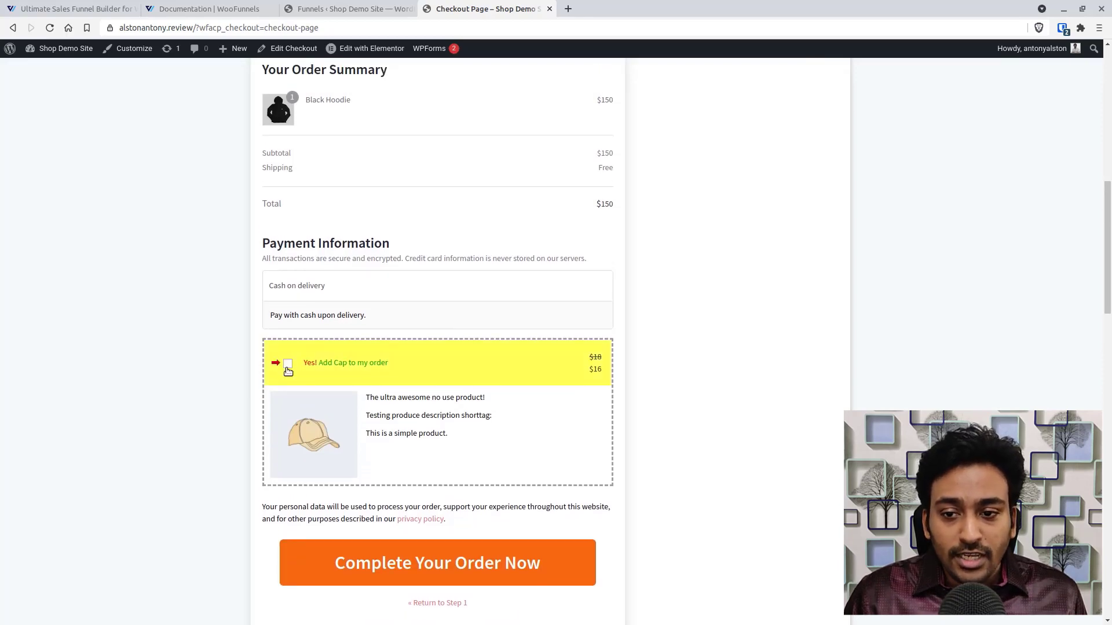
{"action": "scroll", "coordinate": [286, 371], "scroll_direction": "up", "scroll_amount": 1}
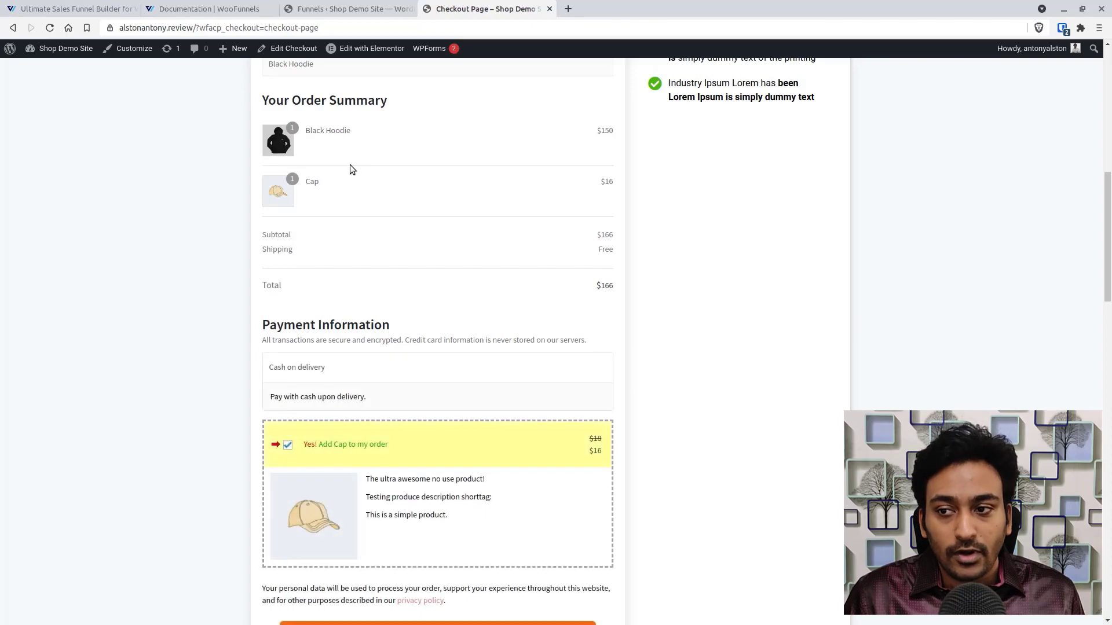
{"action": "left_click", "coordinate": [550, 9]}
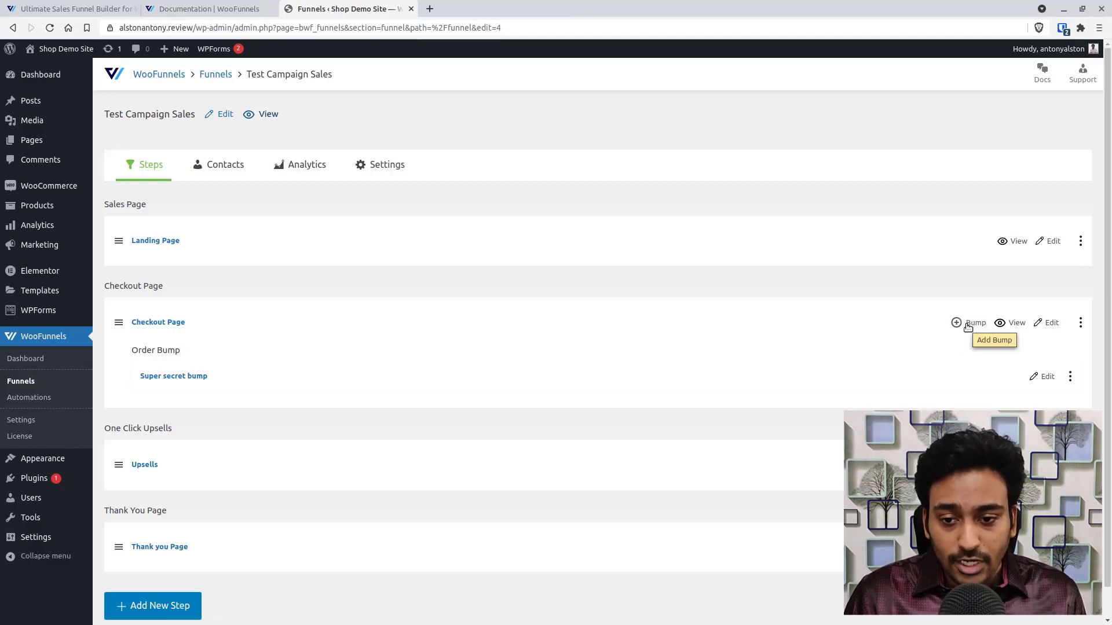
Create a One Click Upsells step titled 'Test Upsell' in the funnel
{"action": "scroll", "coordinate": [168, 443], "scroll_direction": "down", "scroll_amount": 1}
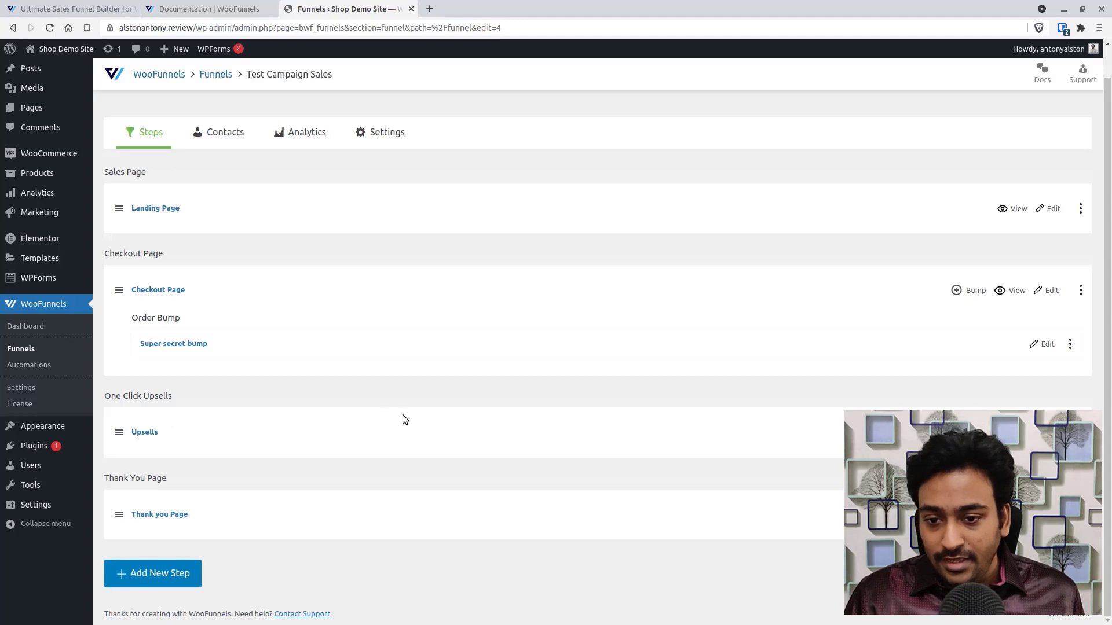
{"action": "left_click", "coordinate": [155, 575]}
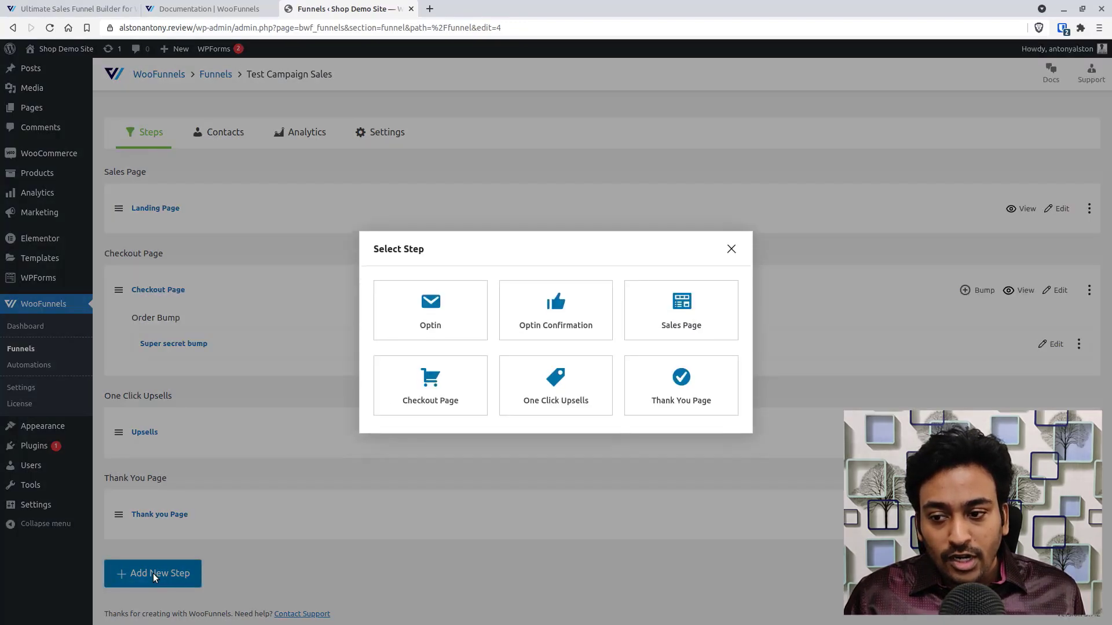
{"action": "left_click", "coordinate": [515, 407]}
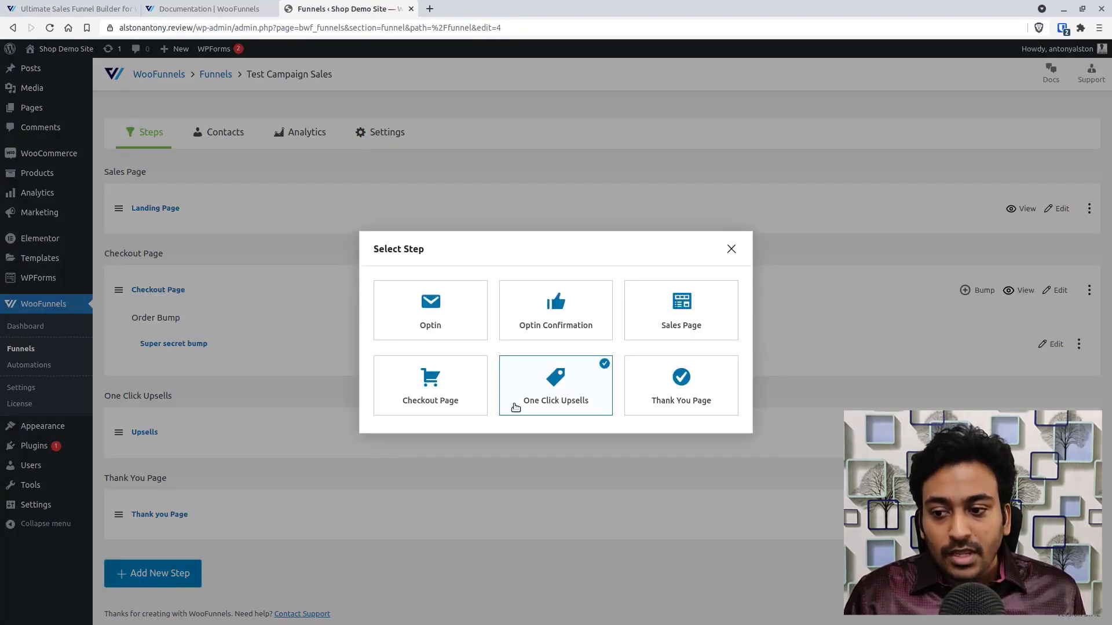
{"action": "left_click", "coordinate": [566, 384]}
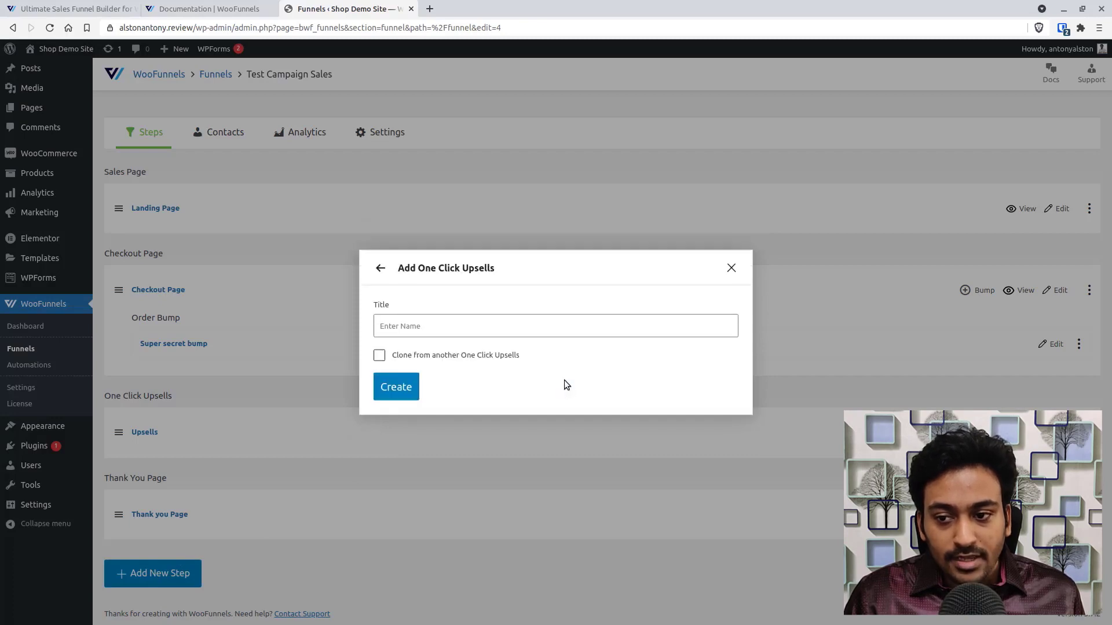
{"action": "left_click", "coordinate": [396, 331]}
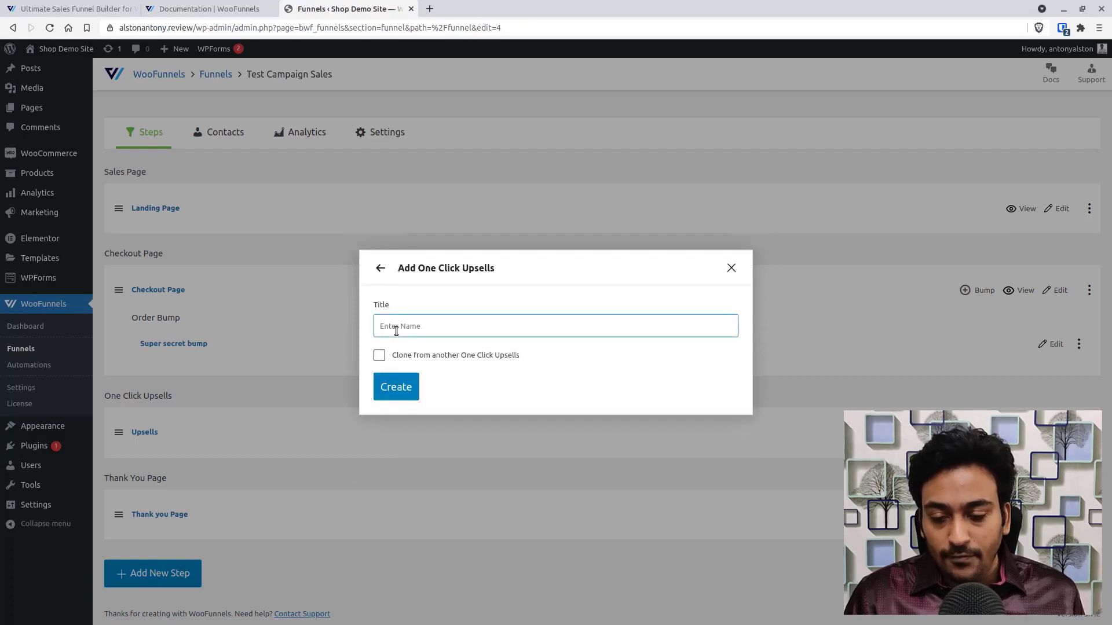
{"action": "left_click", "coordinate": [382, 269]}
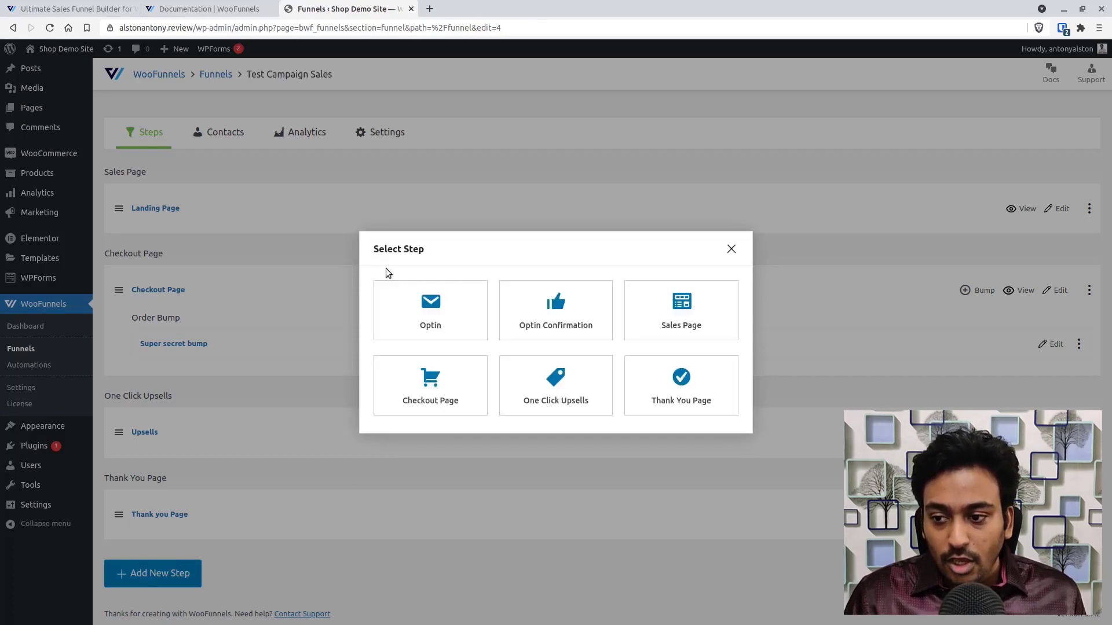
{"action": "left_click", "coordinate": [554, 396]}
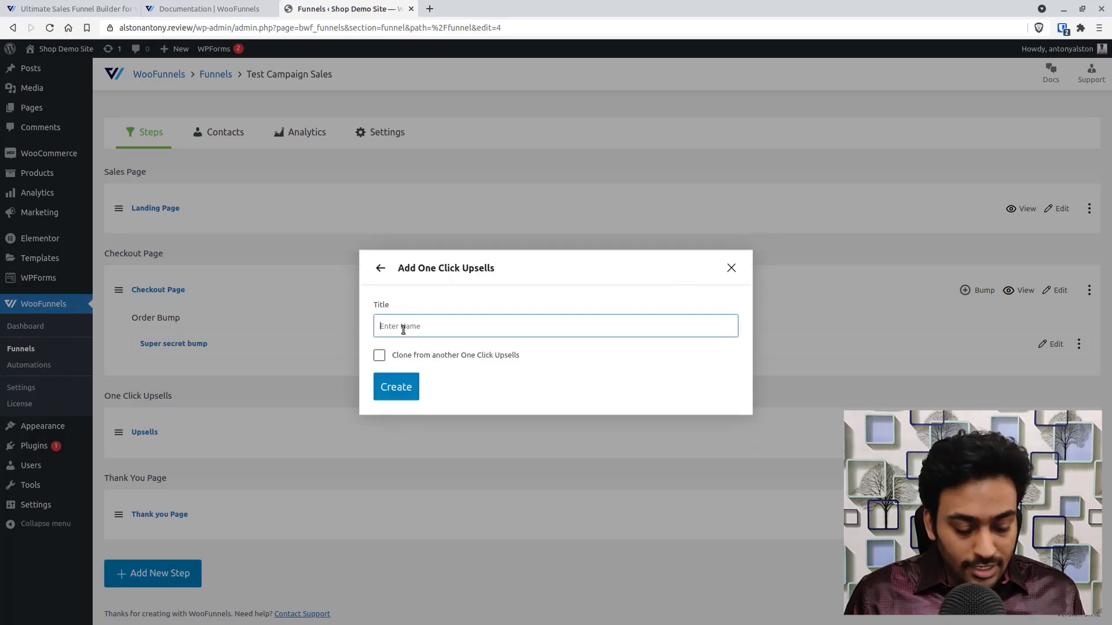
{"action": "type", "text": "Test U"}
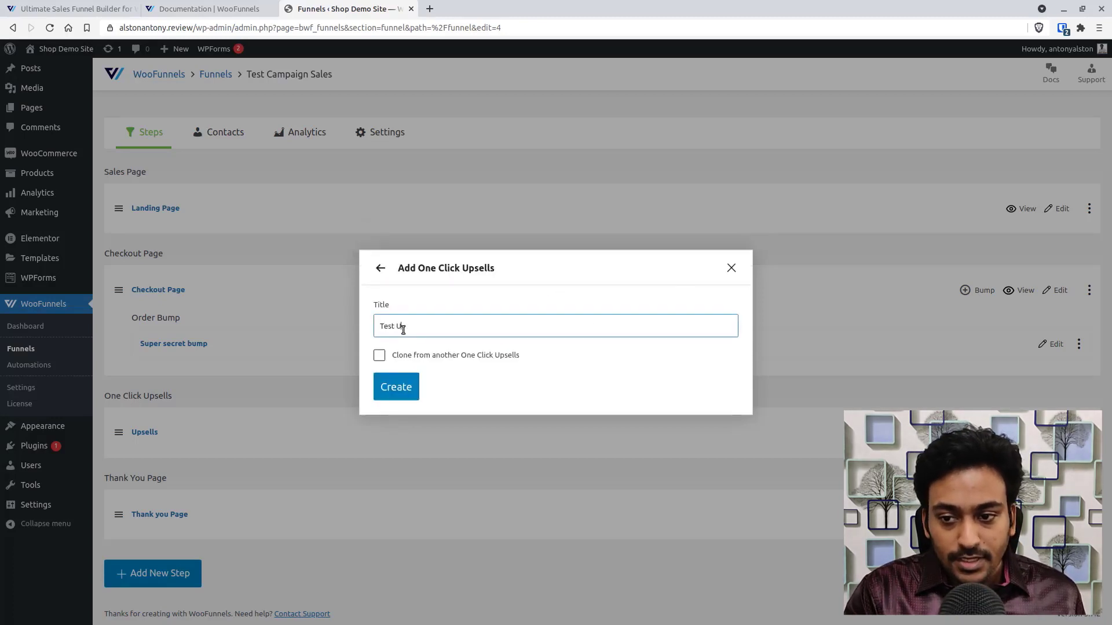
{"action": "type", "text": "psell"}
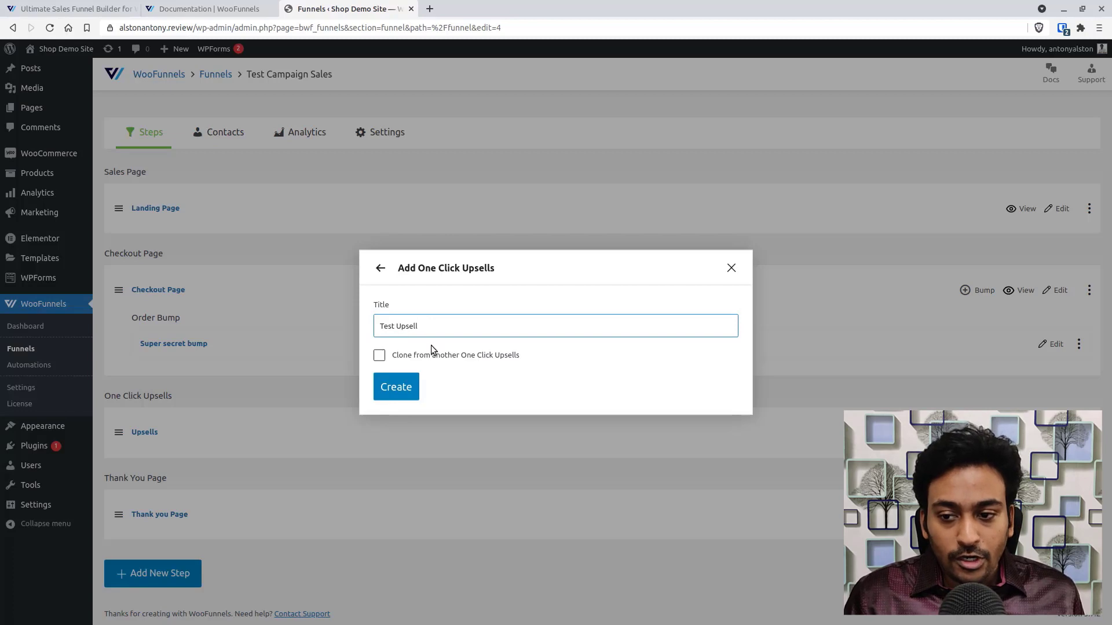
{"action": "left_click", "coordinate": [393, 387]}
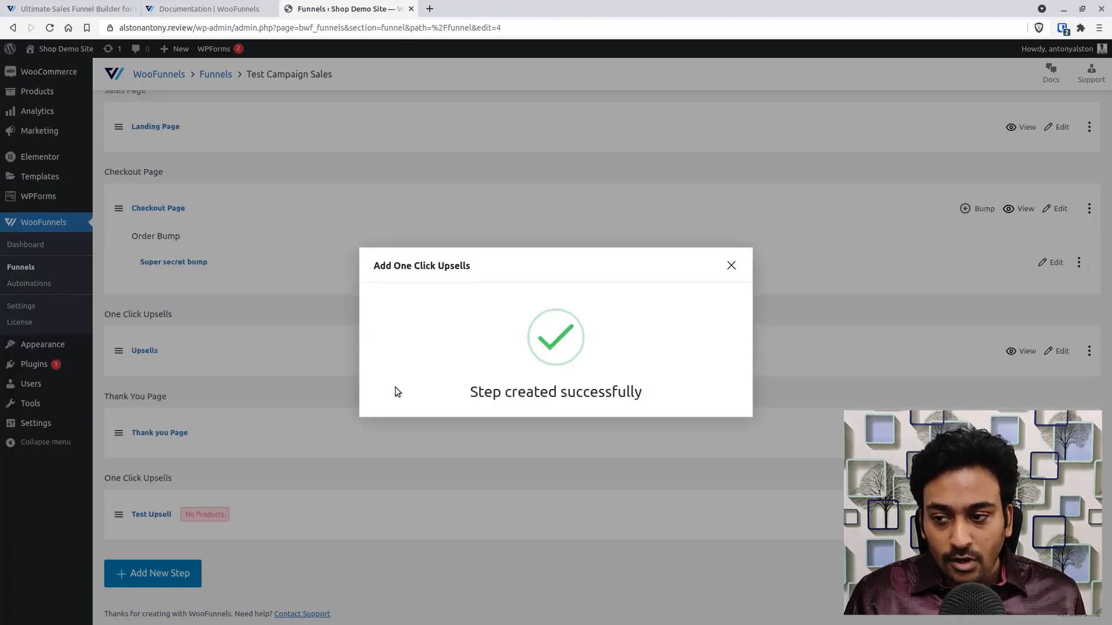
{"action": "left_click", "coordinate": [729, 267]}
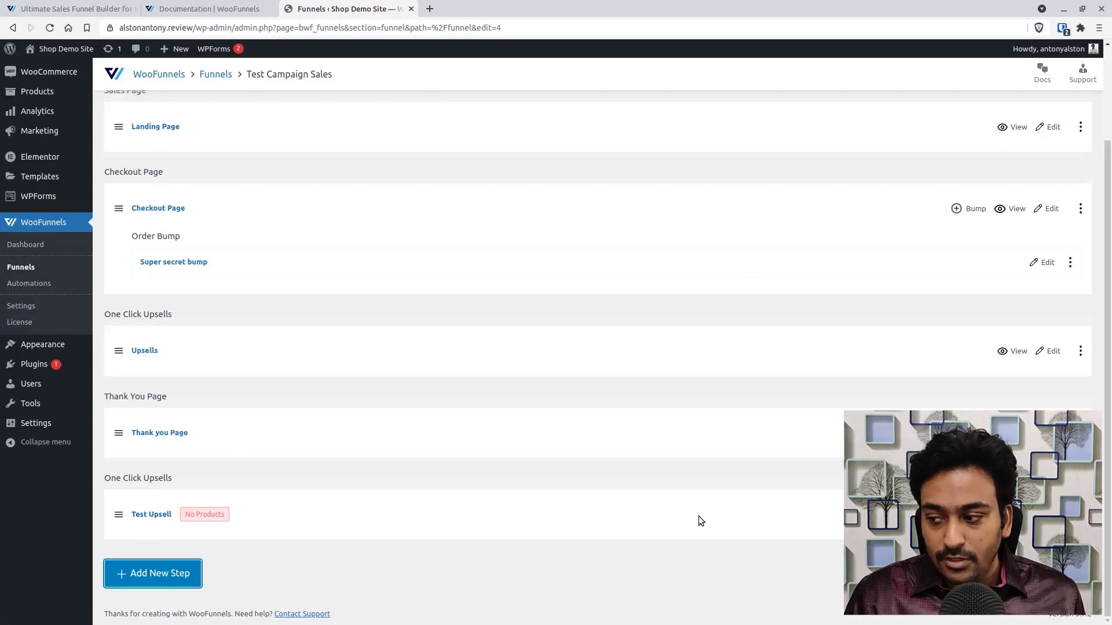
Delete the Test Upsell step from the funnel
{"action": "left_click", "coordinate": [1081, 515]}
{"action": "left_click", "coordinate": [1042, 556]}
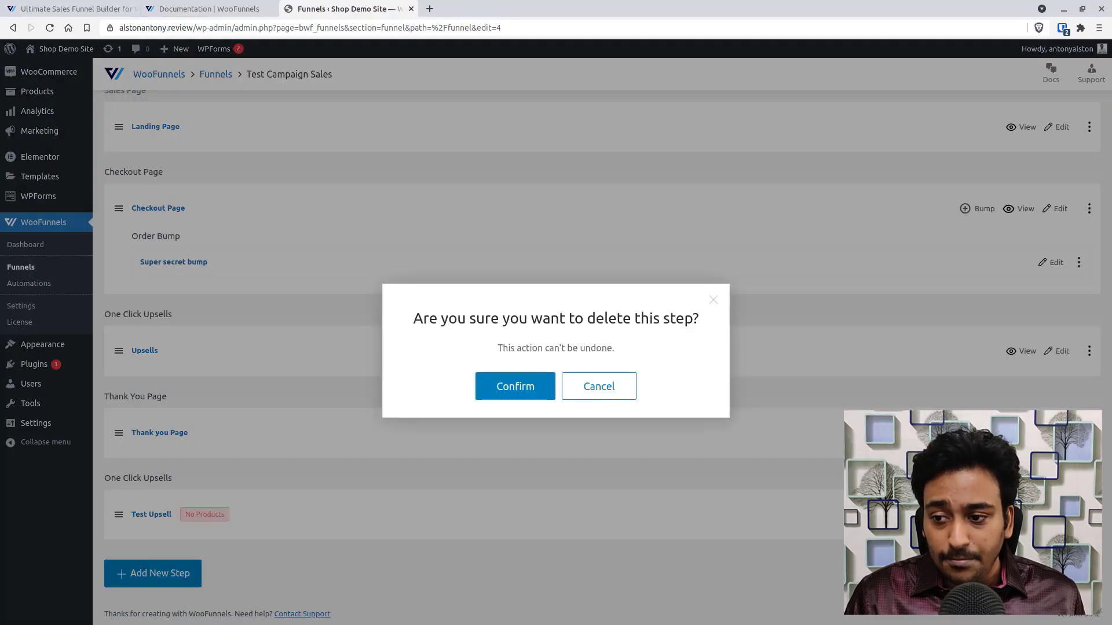
{"action": "left_click", "coordinate": [522, 375]}
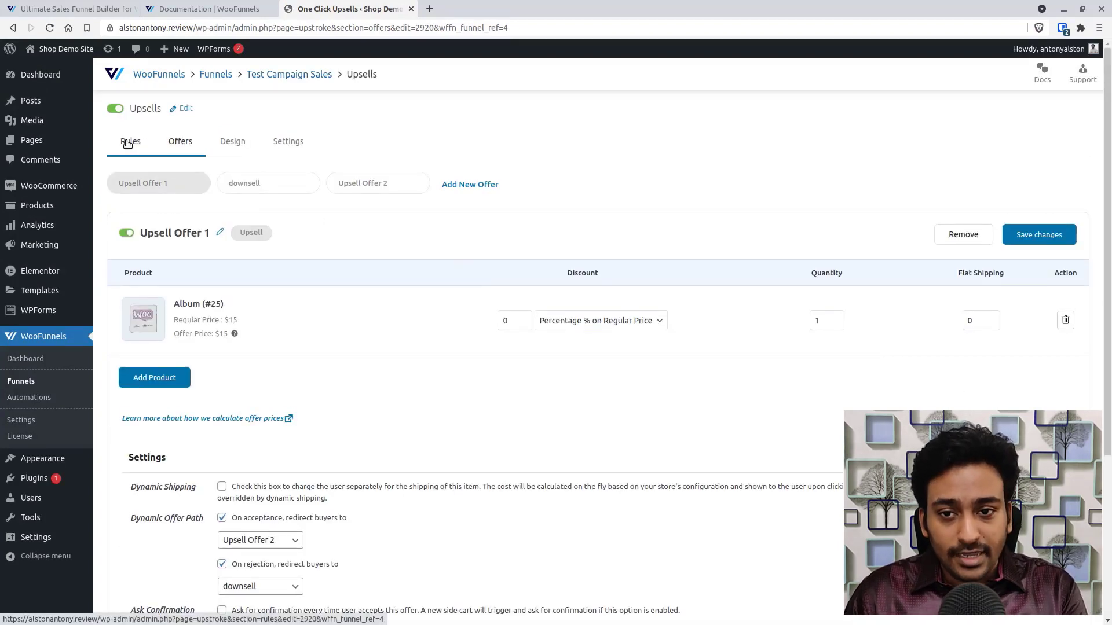
Keep the upsell's target products at No Rules and clear its advanced rule condition
{"action": "left_click", "coordinate": [131, 142]}
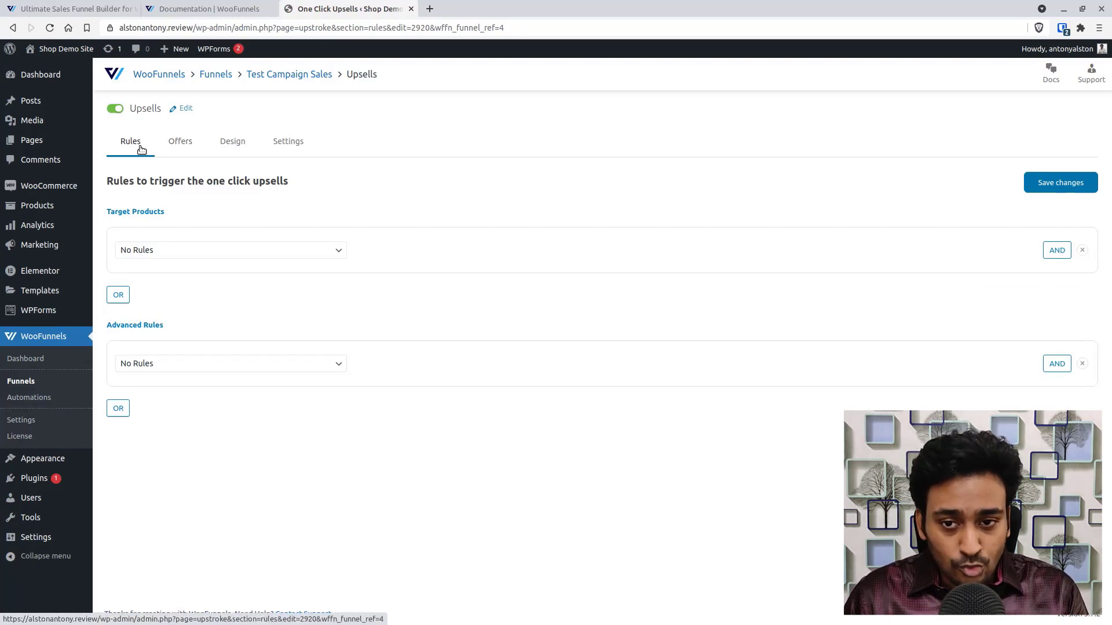
{"action": "left_click", "coordinate": [207, 249]}
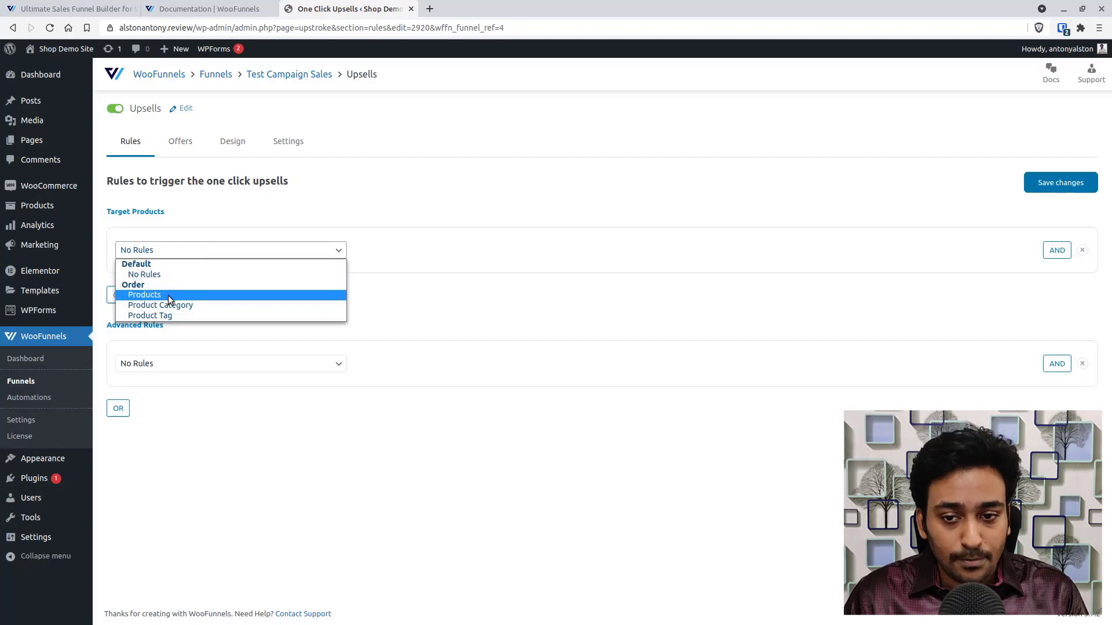
{"action": "left_click", "coordinate": [232, 274]}
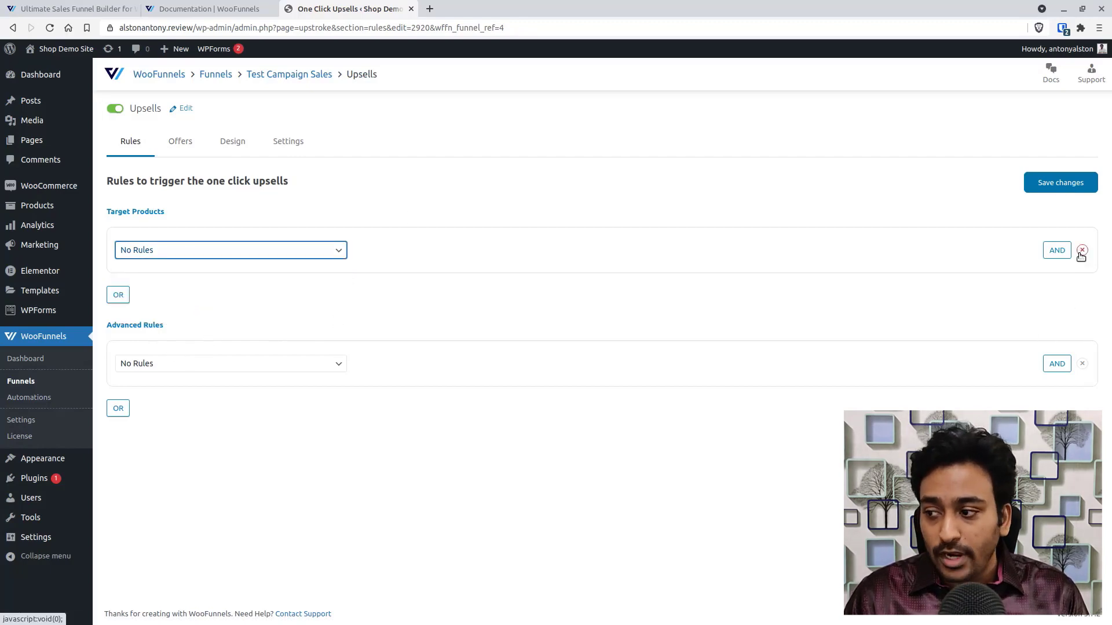
{"action": "left_click", "coordinate": [1082, 364]}
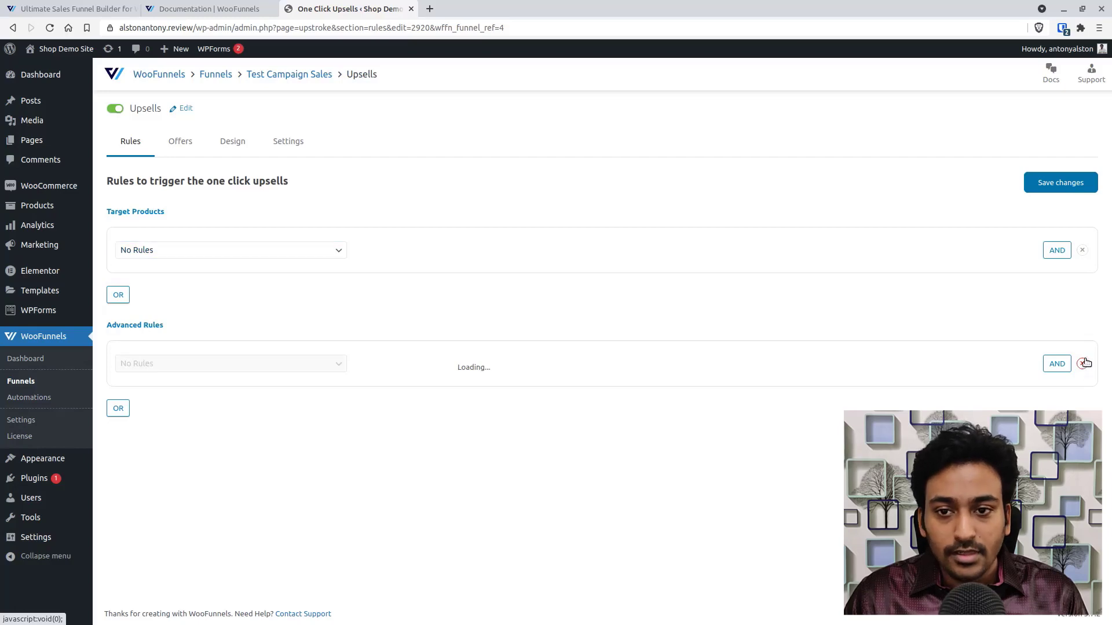
{"action": "left_click", "coordinate": [180, 145]}
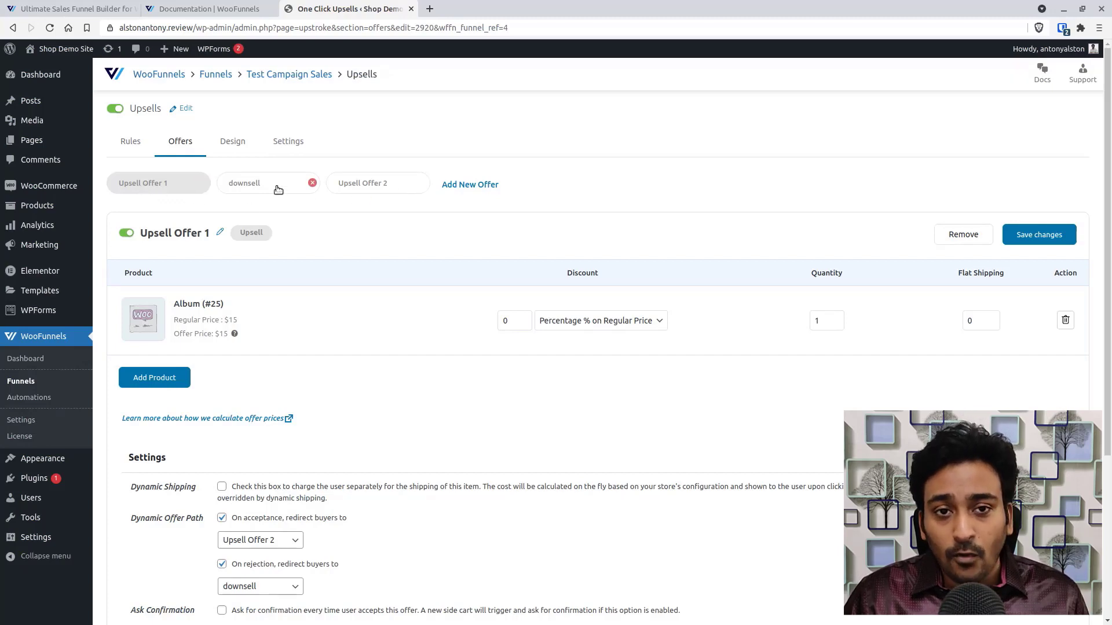
Close the new-offer form and Upsell Offer 1's product picker without adding anything
{"action": "left_click", "coordinate": [471, 185]}
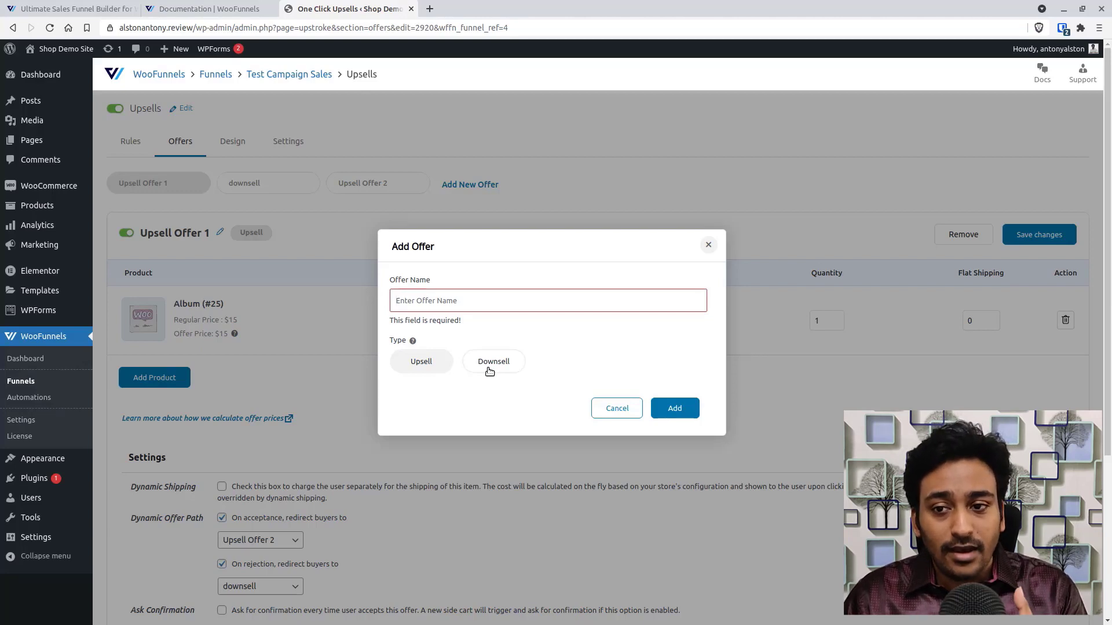
{"action": "left_click", "coordinate": [707, 247]}
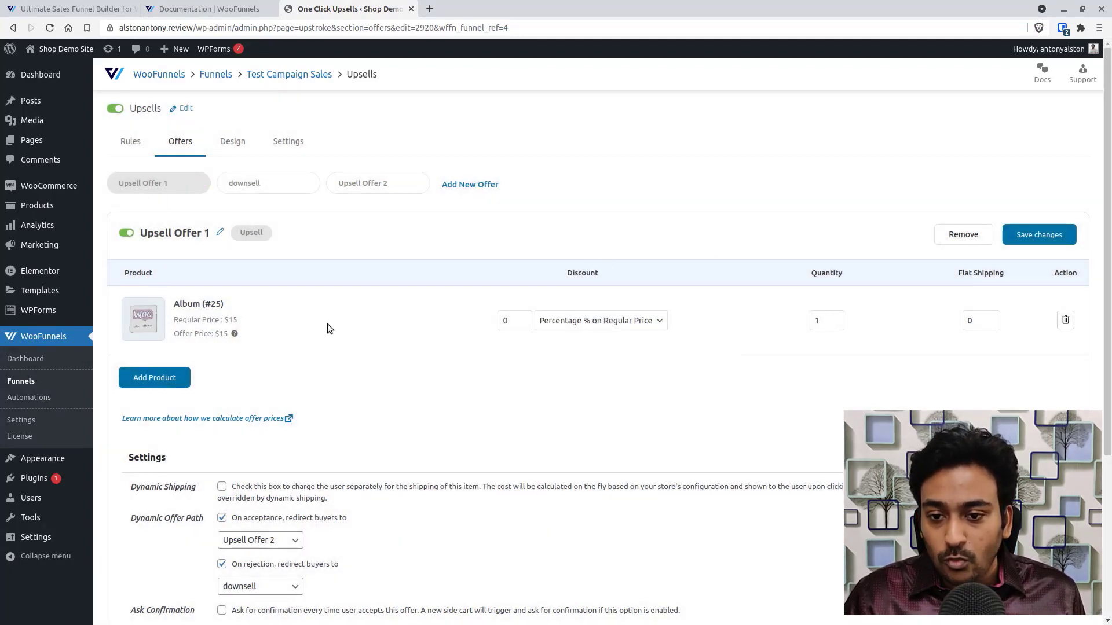
{"action": "left_click", "coordinate": [172, 384]}
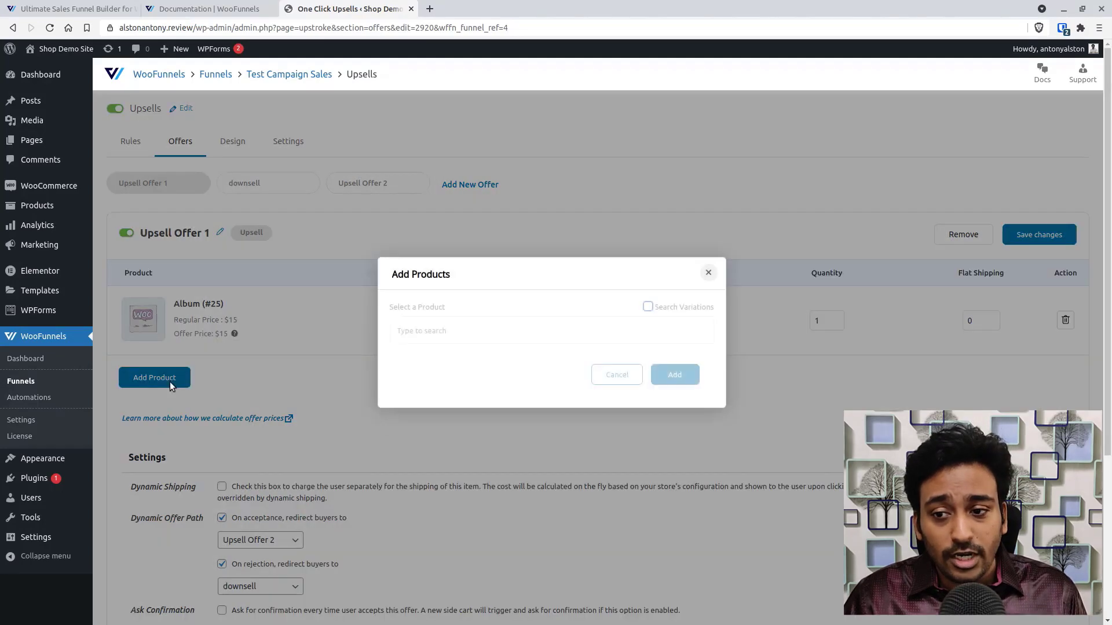
{"action": "left_click", "coordinate": [708, 273]}
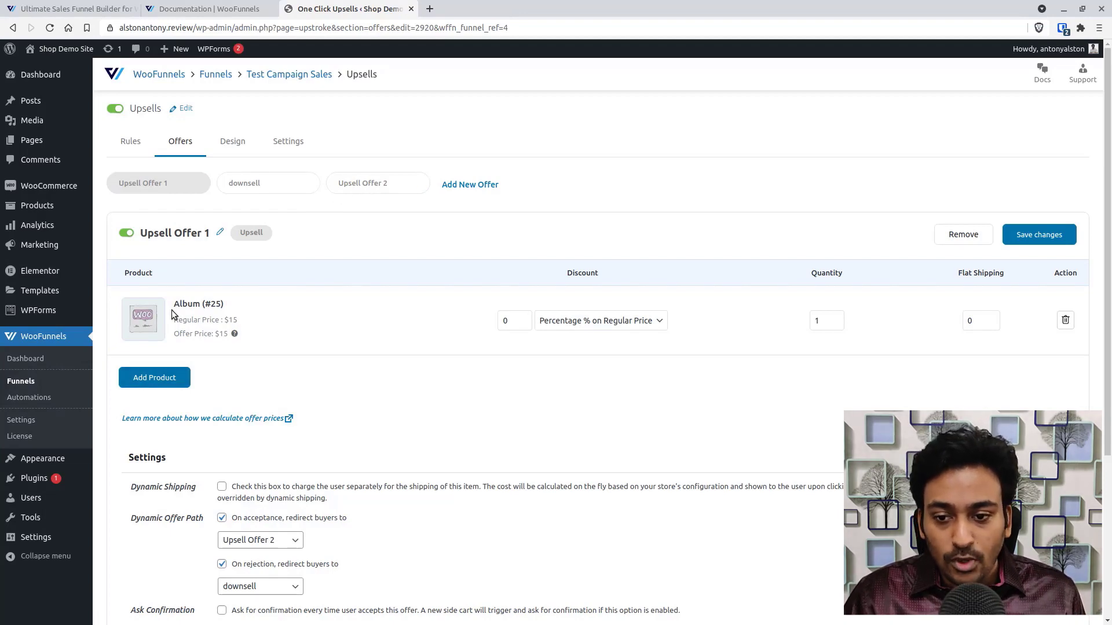
Compare Upsell Offer 1, Upsell Offer 2 and downsell settings, ending on downsell's $90 Sunglasses
{"action": "scroll", "coordinate": [313, 395], "scroll_direction": "down", "scroll_amount": 4}
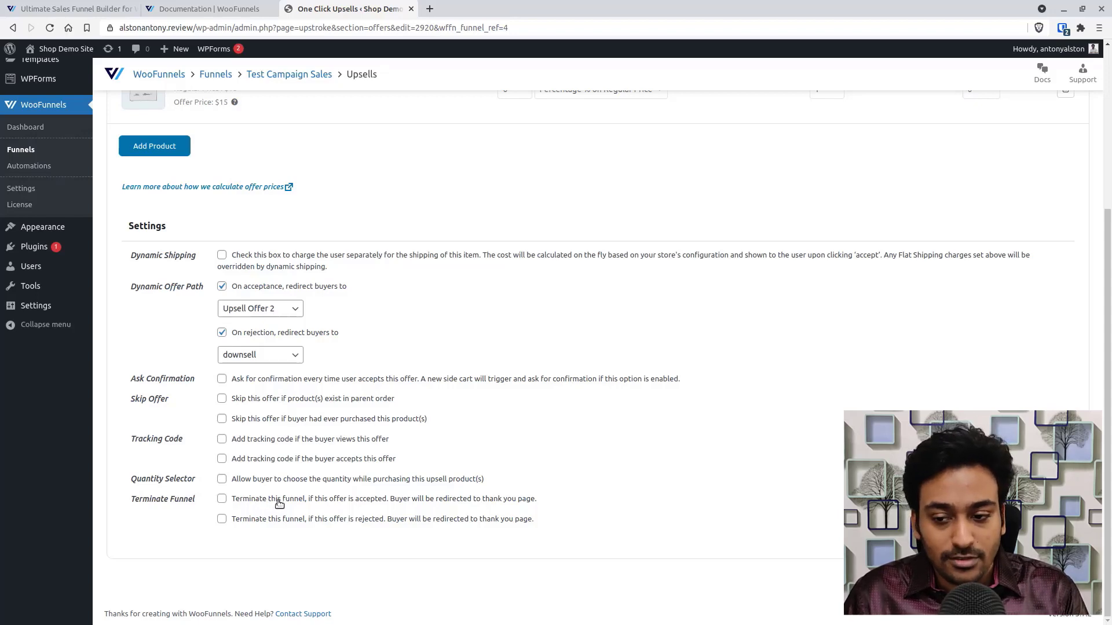
{"action": "scroll", "coordinate": [317, 531], "scroll_direction": "up", "scroll_amount": 4}
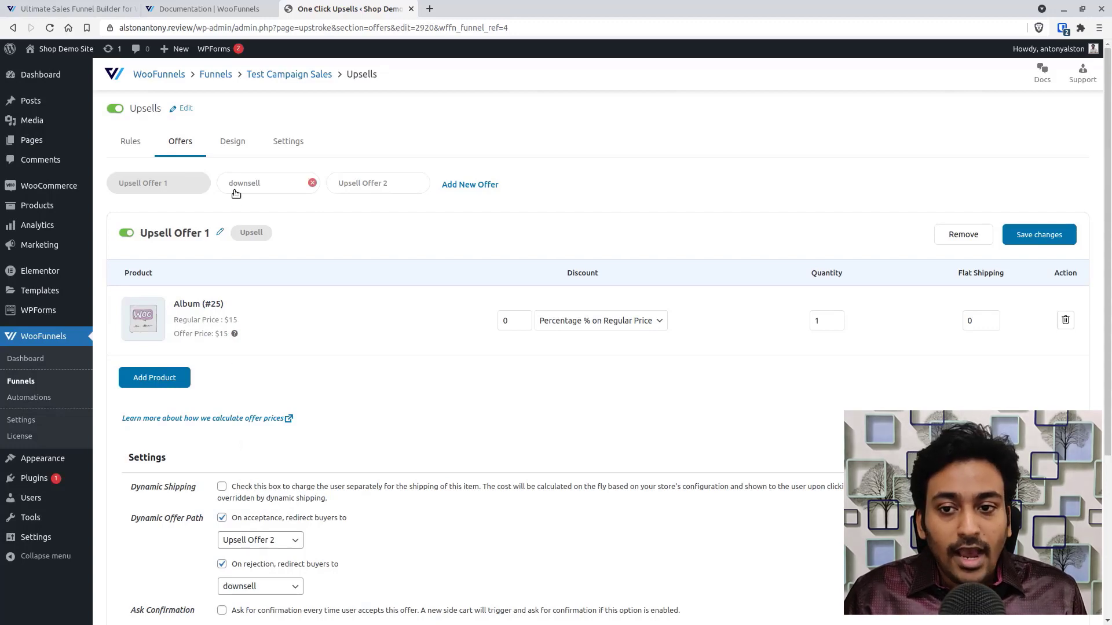
{"action": "left_click", "coordinate": [257, 188]}
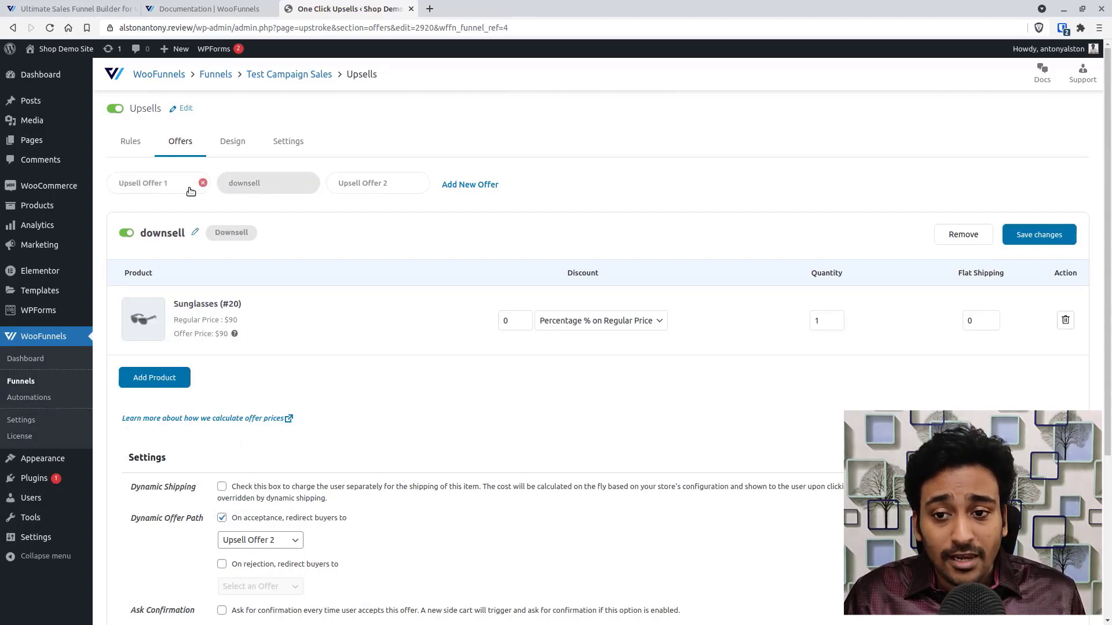
{"action": "left_click", "coordinate": [169, 193]}
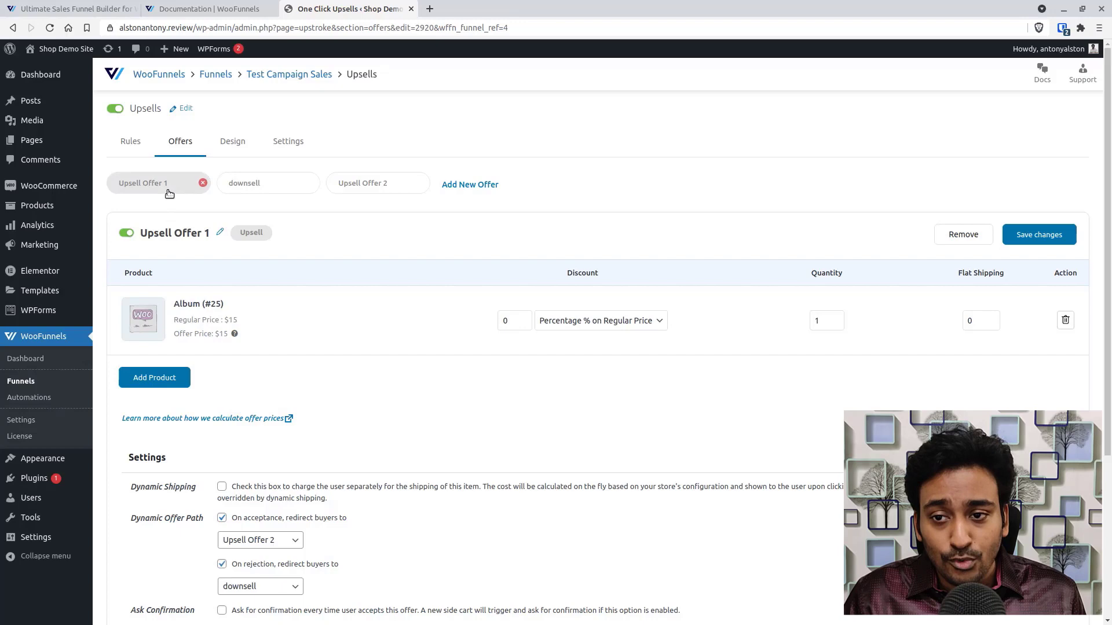
{"action": "left_click", "coordinate": [348, 194]}
{"action": "left_click", "coordinate": [255, 189]}
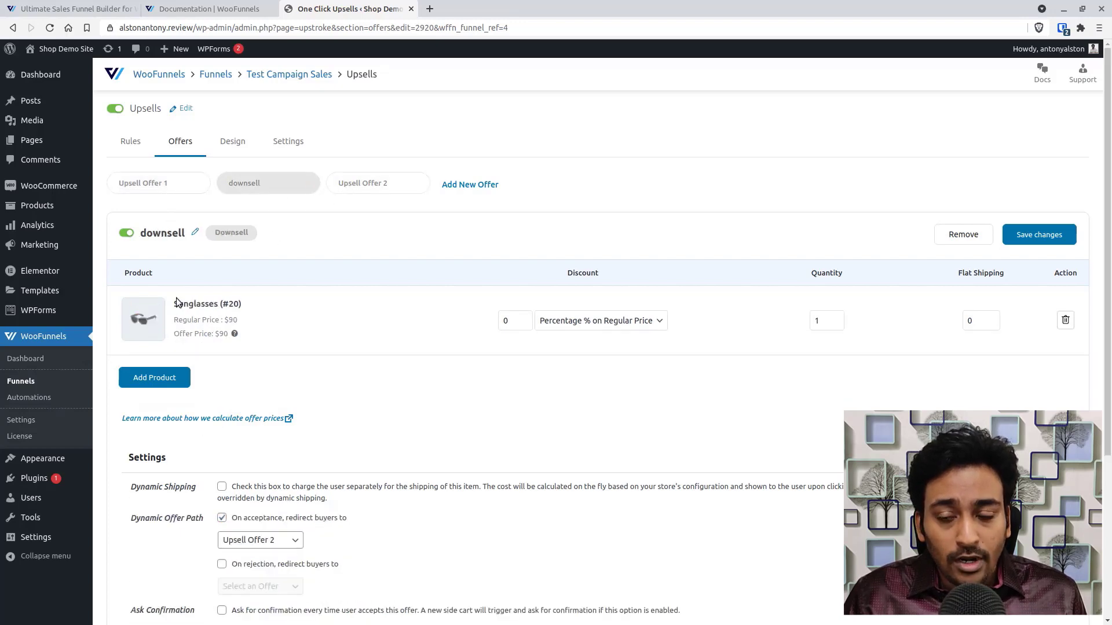
Compare the downsell, Upsell Offer 2 and Upsell Offer 1 page templates: Mentor, Classic, Persuader
{"action": "left_click", "coordinate": [232, 143]}
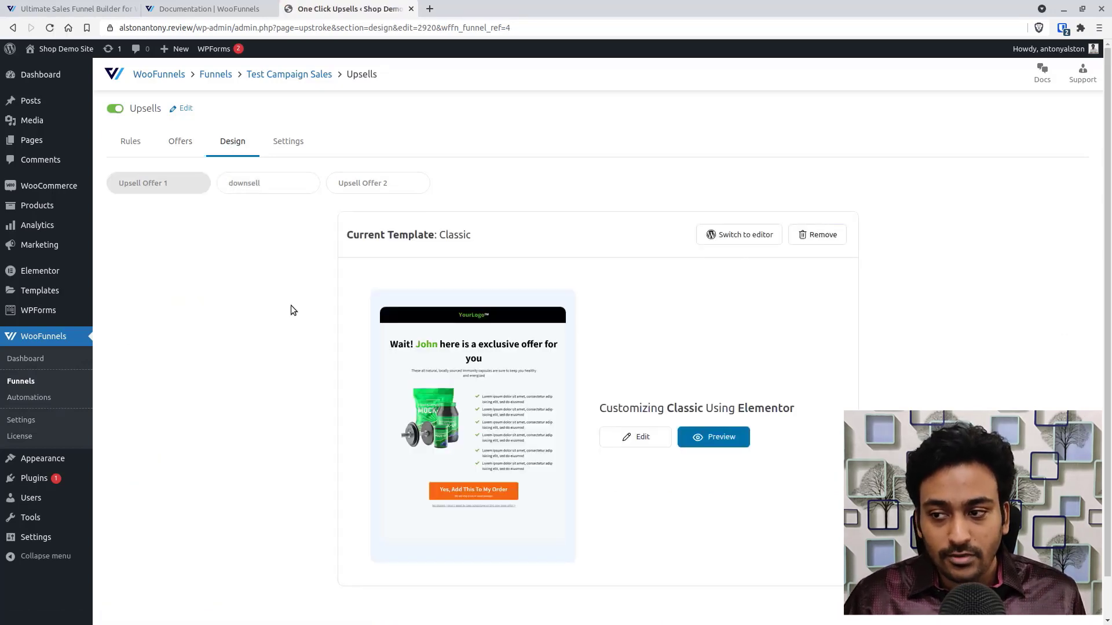
{"action": "scroll", "coordinate": [332, 274], "scroll_direction": "down", "scroll_amount": 1}
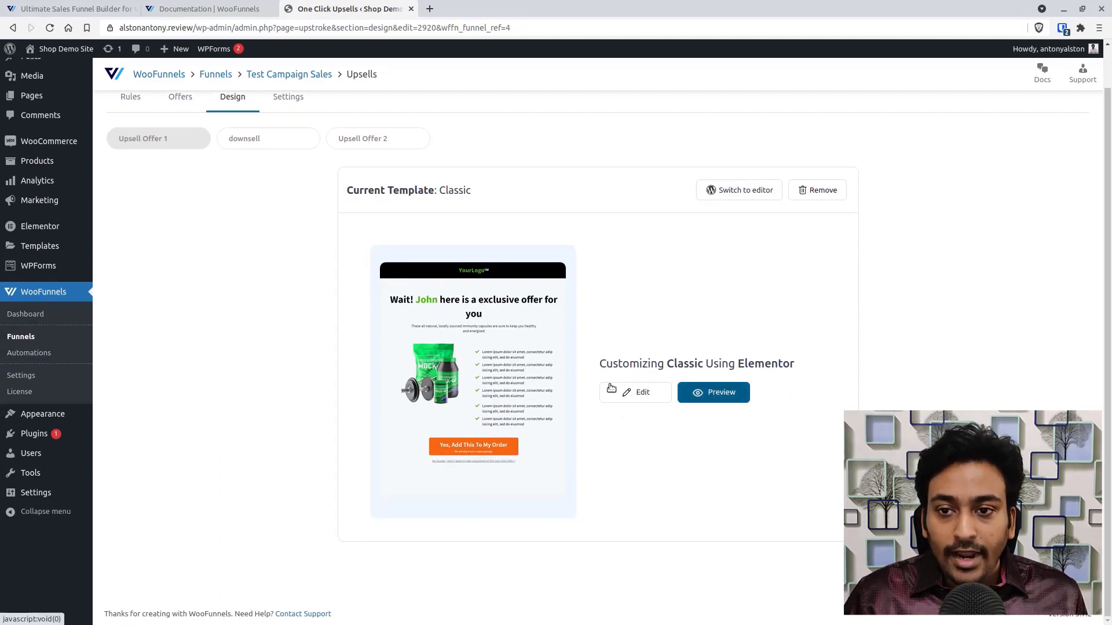
{"action": "left_click", "coordinate": [254, 149]}
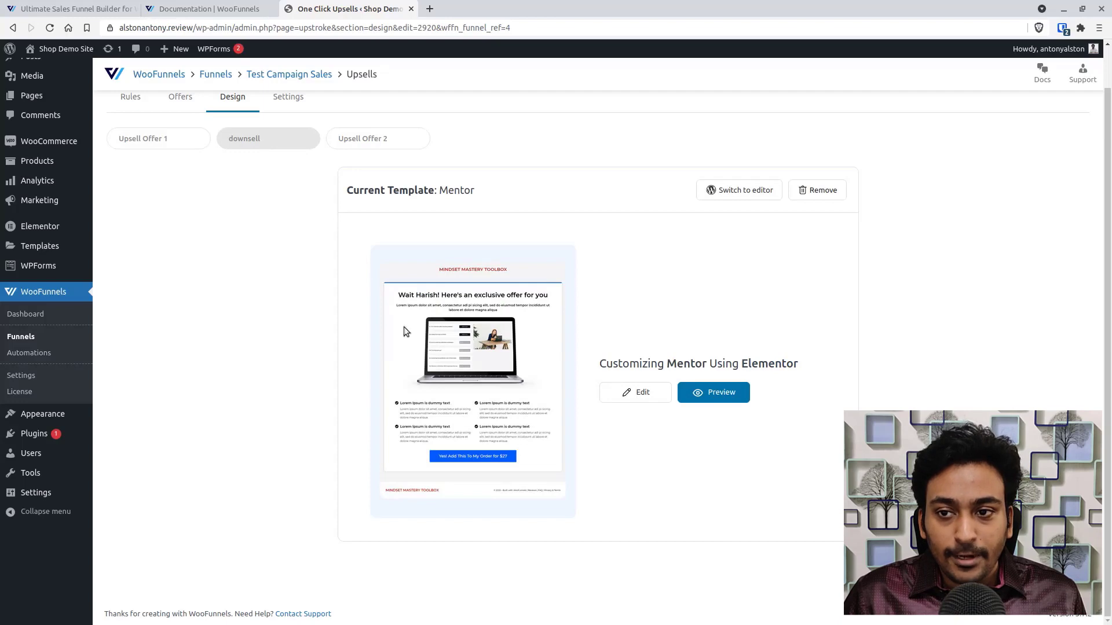
{"action": "left_click", "coordinate": [392, 147]}
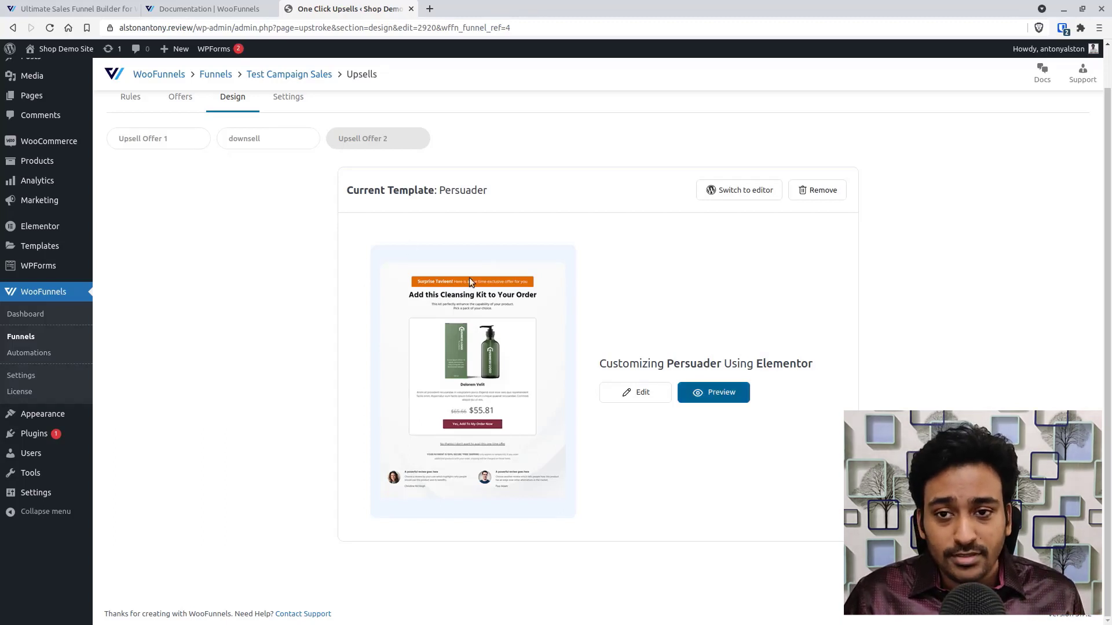
{"action": "left_click", "coordinate": [172, 152]}
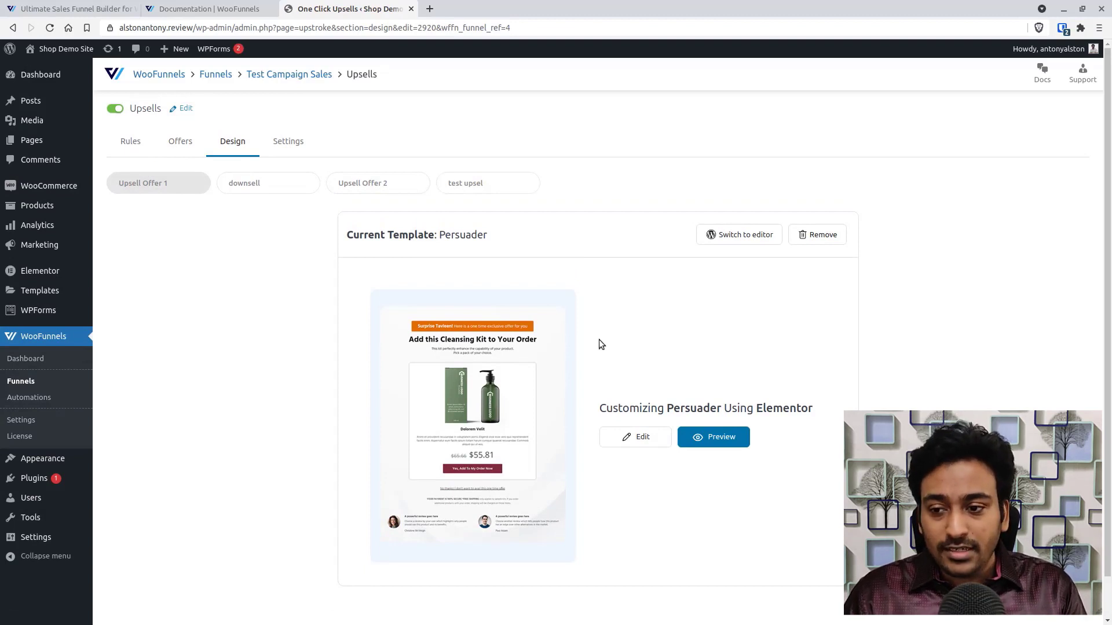
{"action": "left_click", "coordinate": [265, 184]}
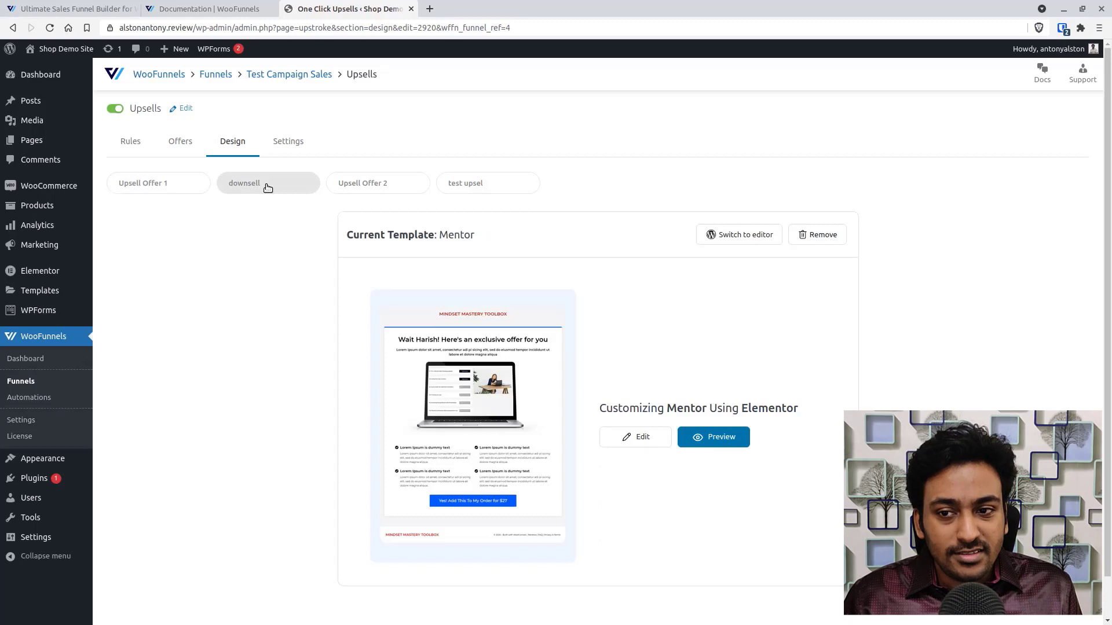
{"action": "left_click", "coordinate": [354, 186]}
{"action": "left_click", "coordinate": [172, 194]}
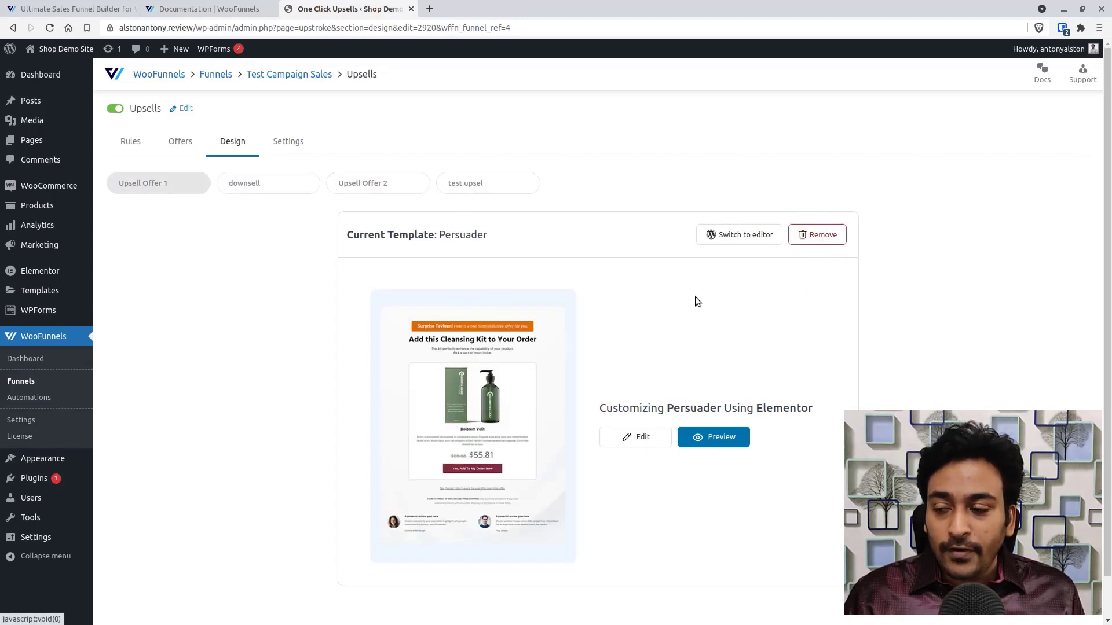
Remove Upsell Offer 1's Persuader template and confirm the removal
{"action": "left_click", "coordinate": [812, 240]}
{"action": "left_click", "coordinate": [585, 382]}
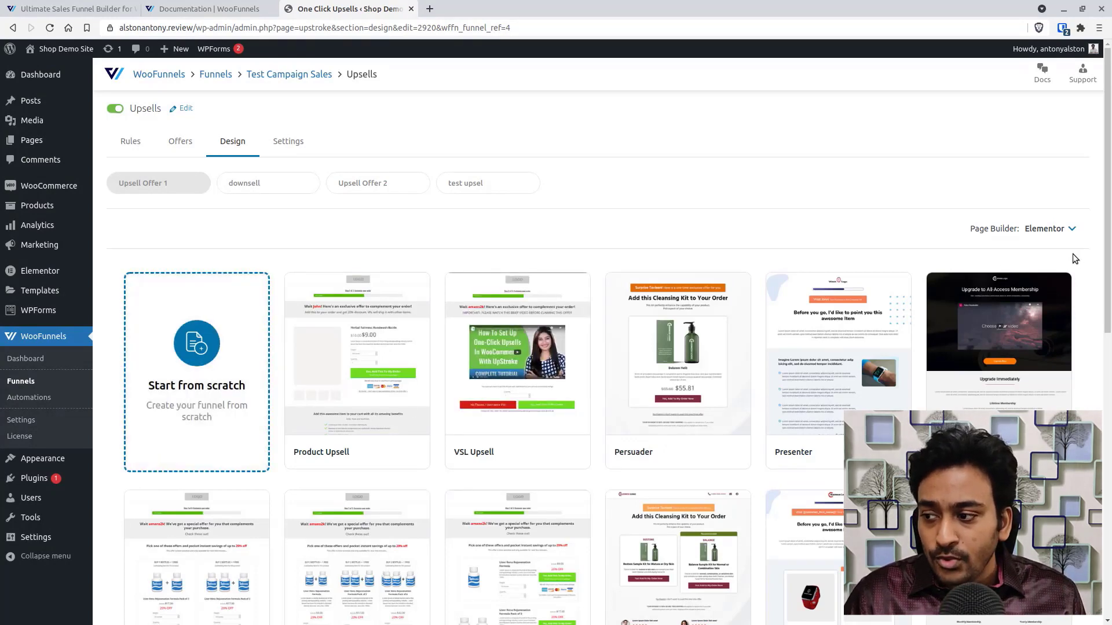
{"action": "left_click_drag", "start_coordinate": [1107, 256], "coordinate": [1109, 519]}
{"action": "scroll", "coordinate": [1036, 243], "scroll_direction": "up", "scroll_amount": 15}
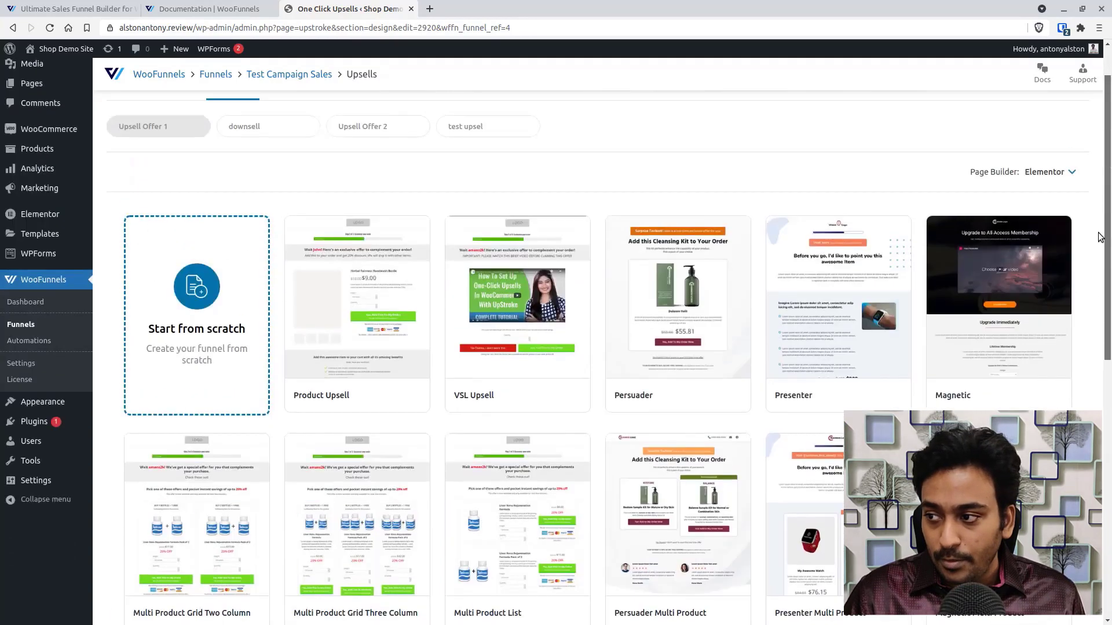
Switch Page Builder through Customizer and Divi to Elementor and browse its upsell template gallery
{"action": "left_click", "coordinate": [1036, 233]}
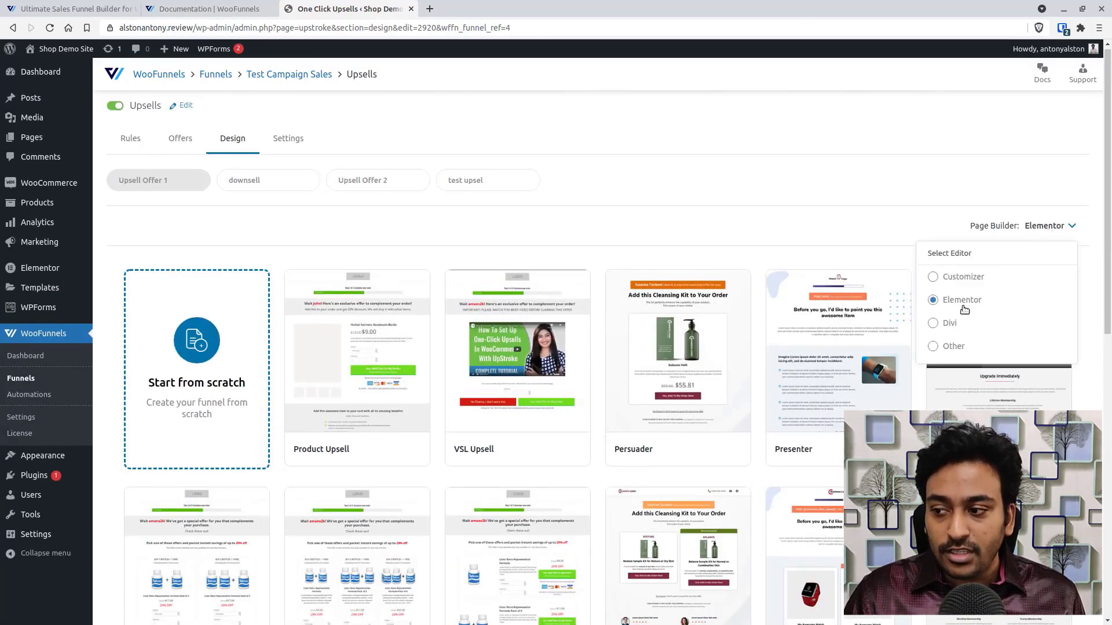
{"action": "left_click", "coordinate": [962, 277]}
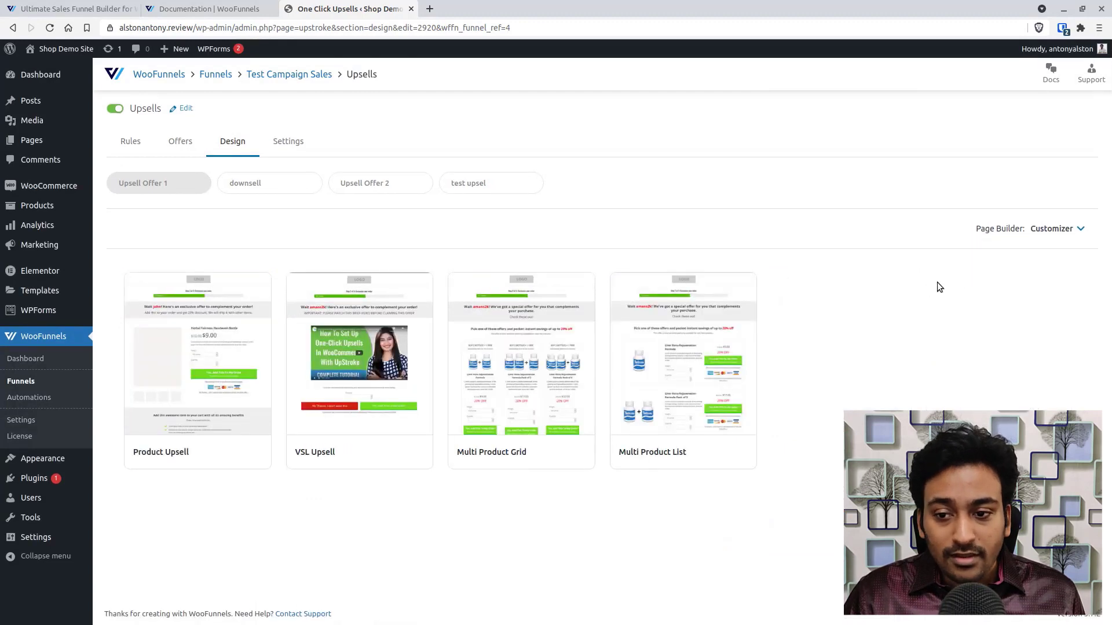
{"action": "left_click", "coordinate": [1062, 230]}
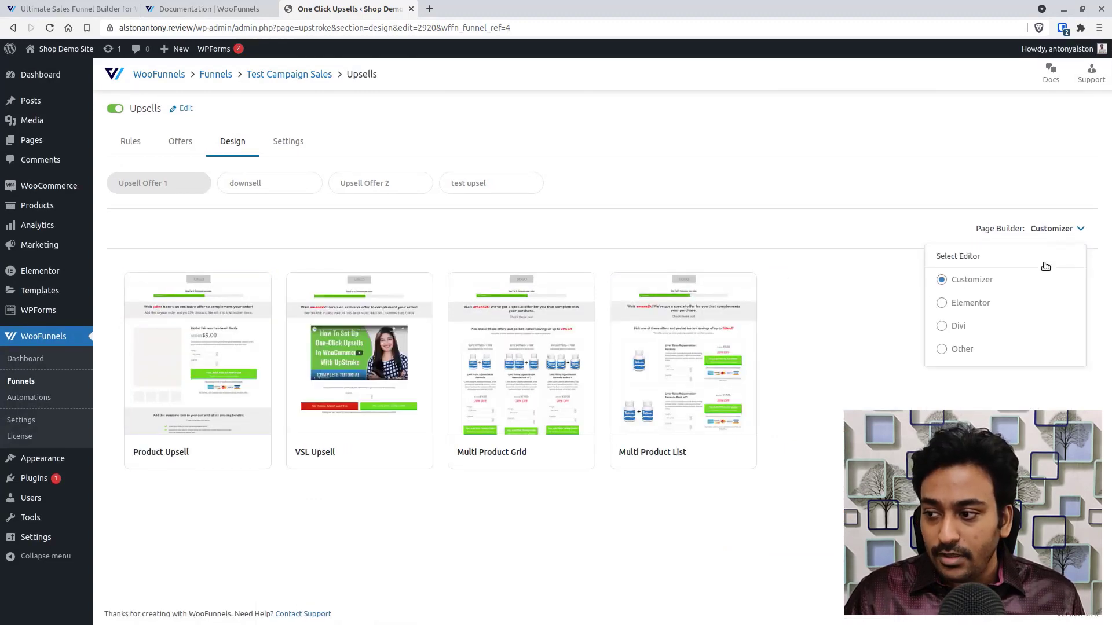
{"action": "left_click", "coordinate": [945, 325]}
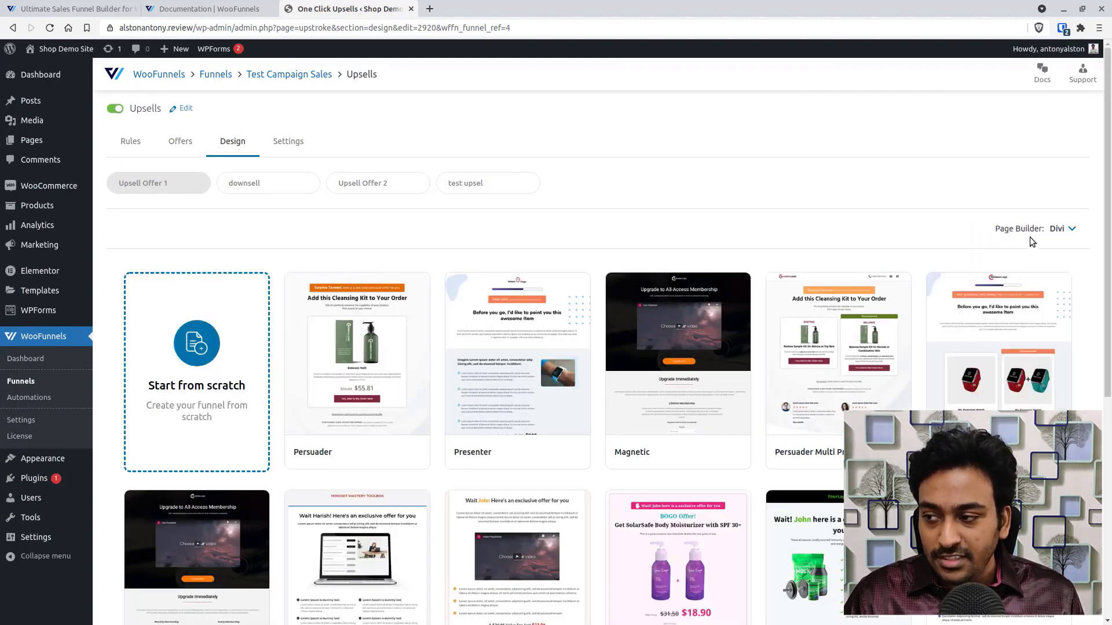
{"action": "left_click", "coordinate": [1071, 230]}
{"action": "left_click", "coordinate": [979, 300]}
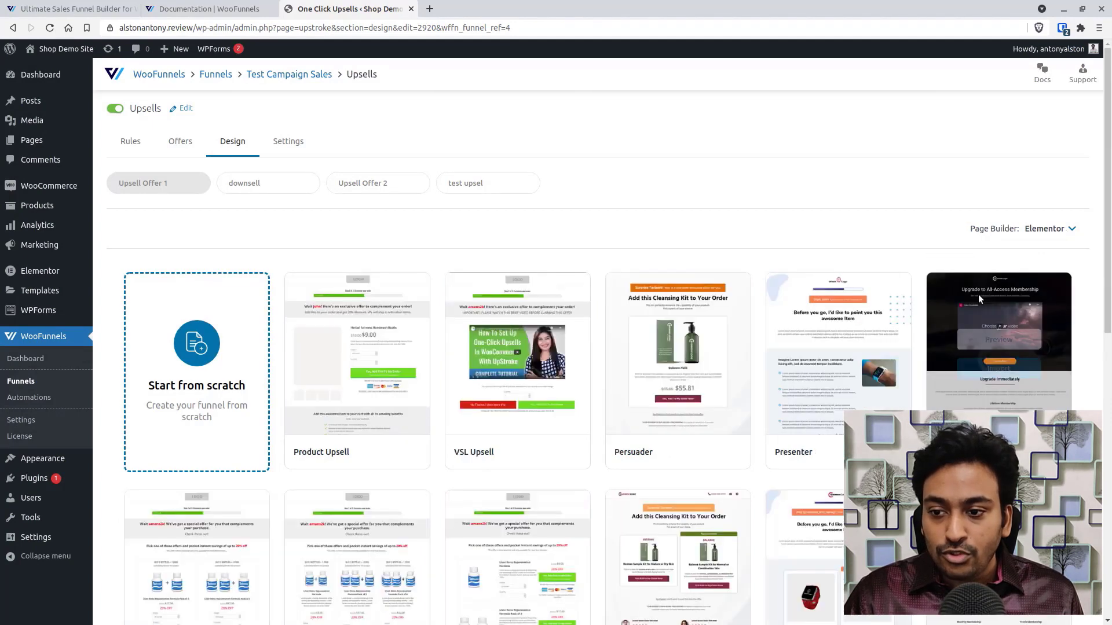
{"action": "scroll", "coordinate": [388, 345], "scroll_direction": "down", "scroll_amount": 6}
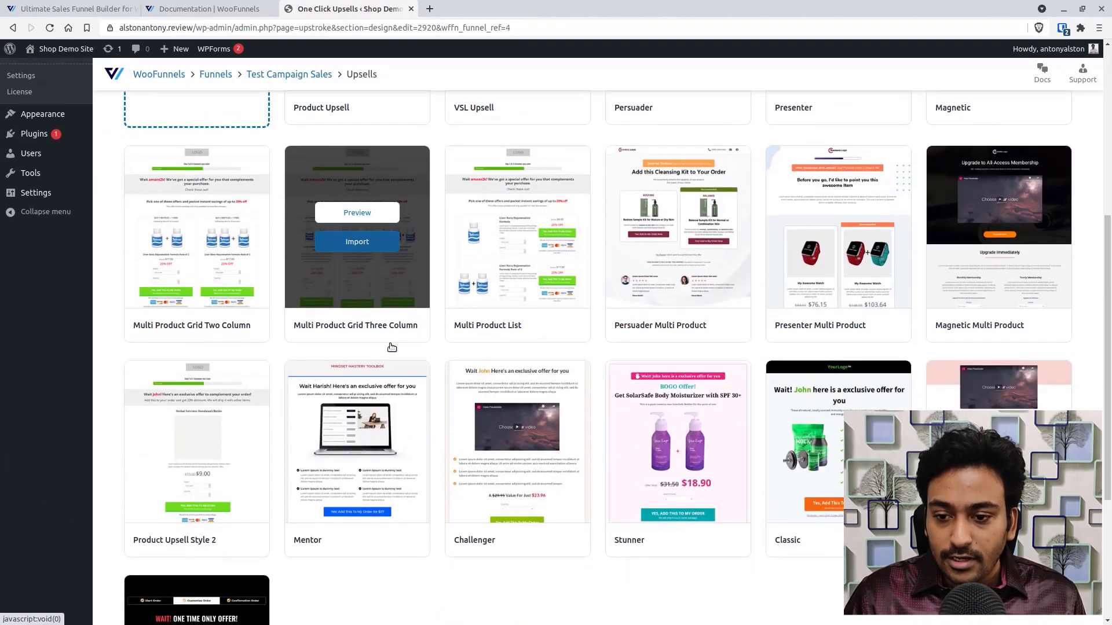
{"action": "scroll", "coordinate": [391, 346], "scroll_direction": "down", "scroll_amount": 4}
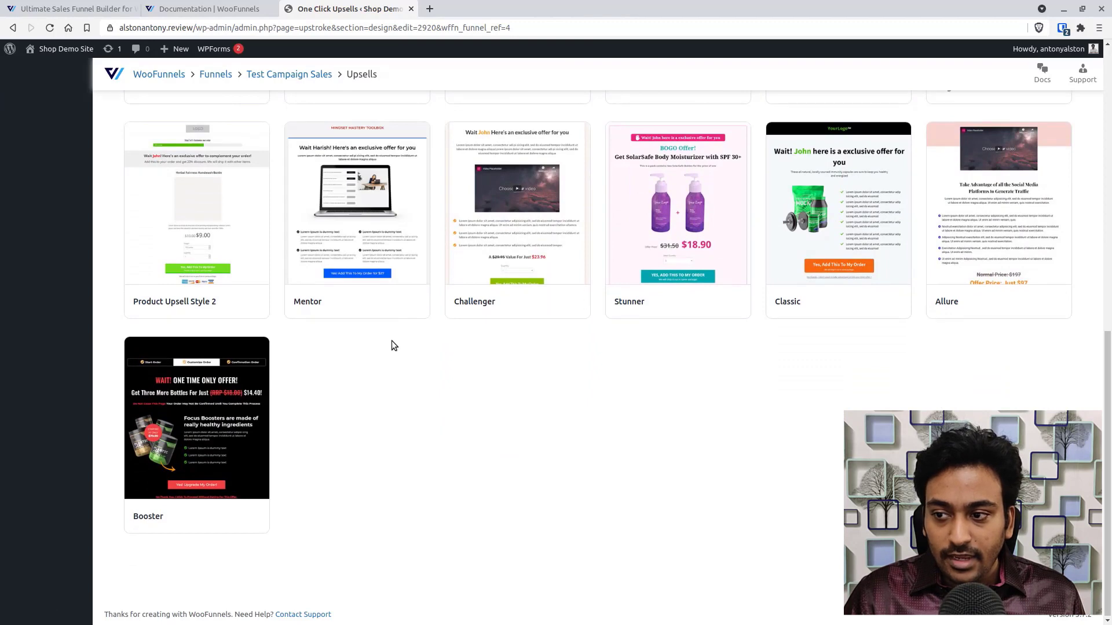
{"action": "mouse_move", "coordinate": [697, 194]}
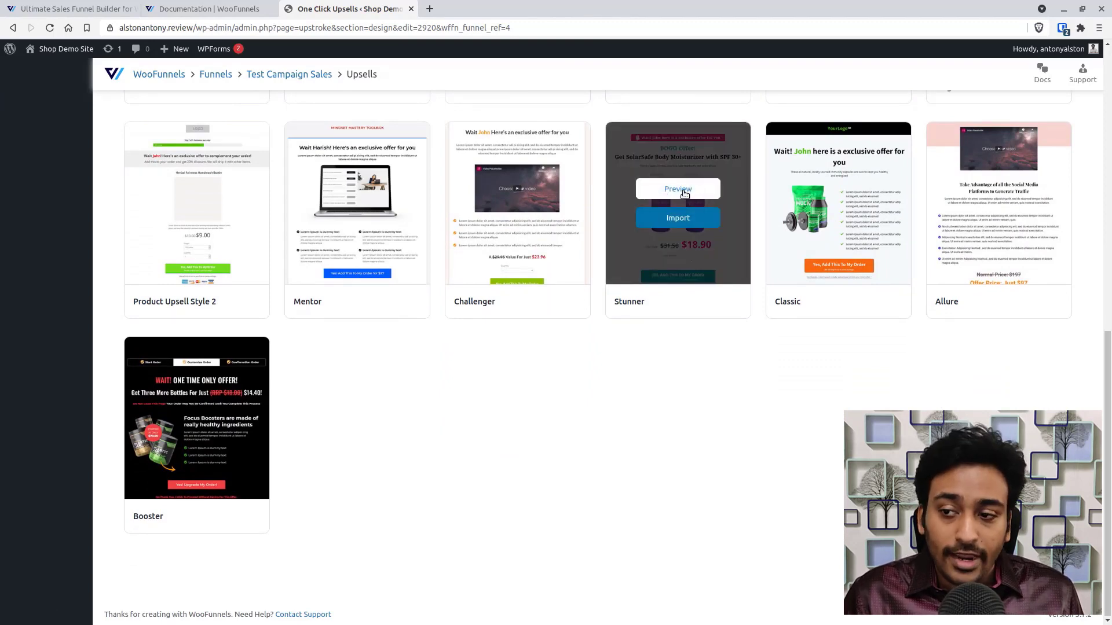
Preview and import the Stunner template for Upsell Offer 1, then open it in Elementor
{"action": "left_click", "coordinate": [683, 190]}
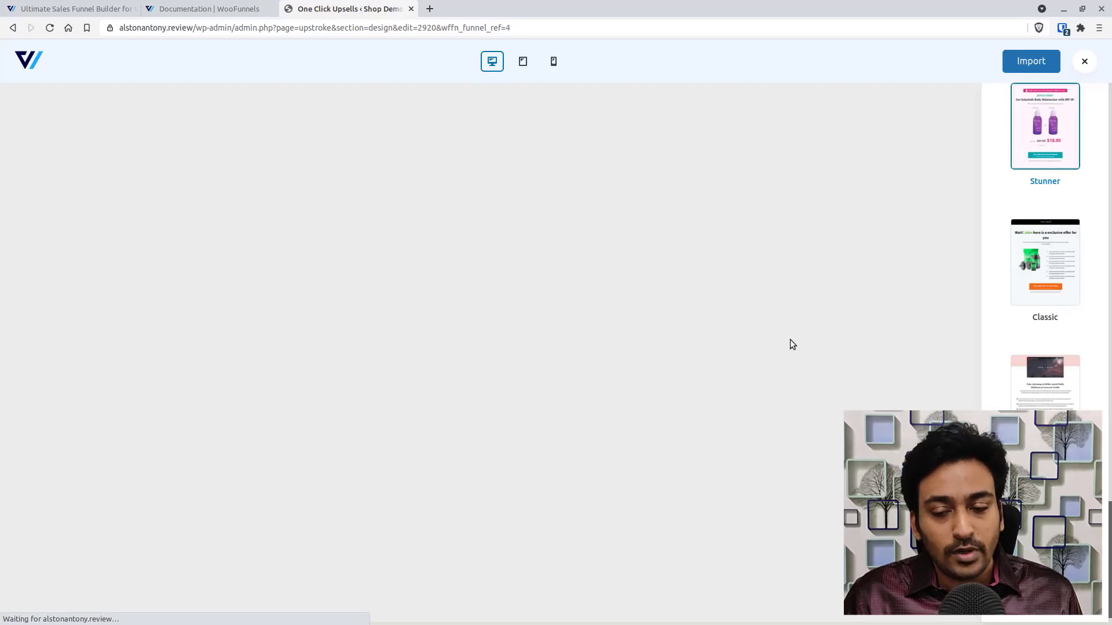
{"action": "scroll", "coordinate": [791, 340], "scroll_direction": "down", "scroll_amount": 3}
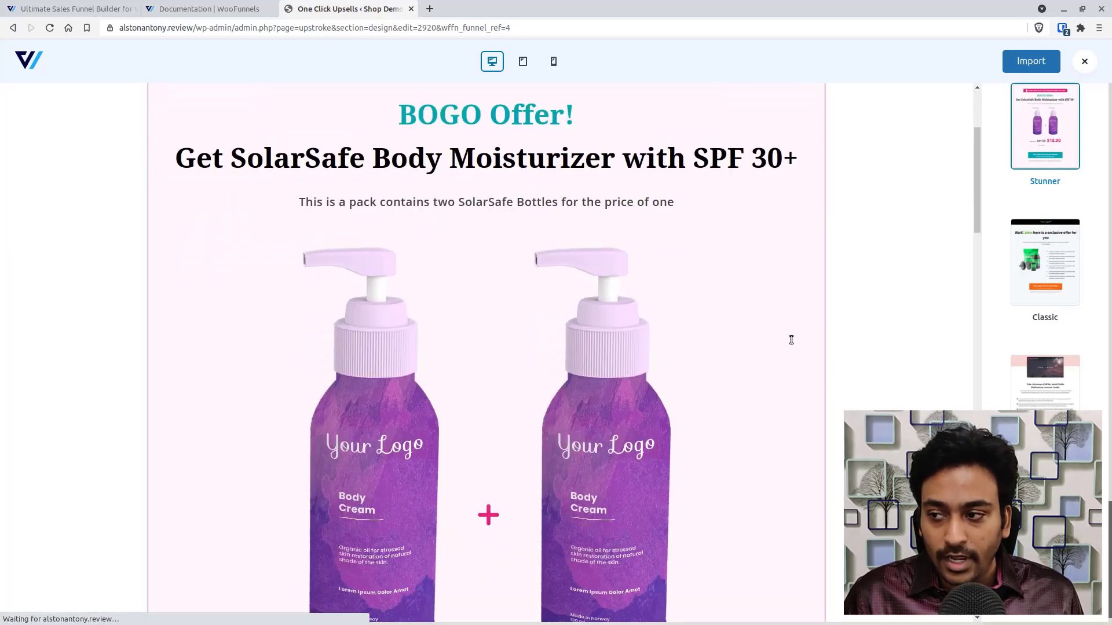
{"action": "left_click", "coordinate": [1023, 62]}
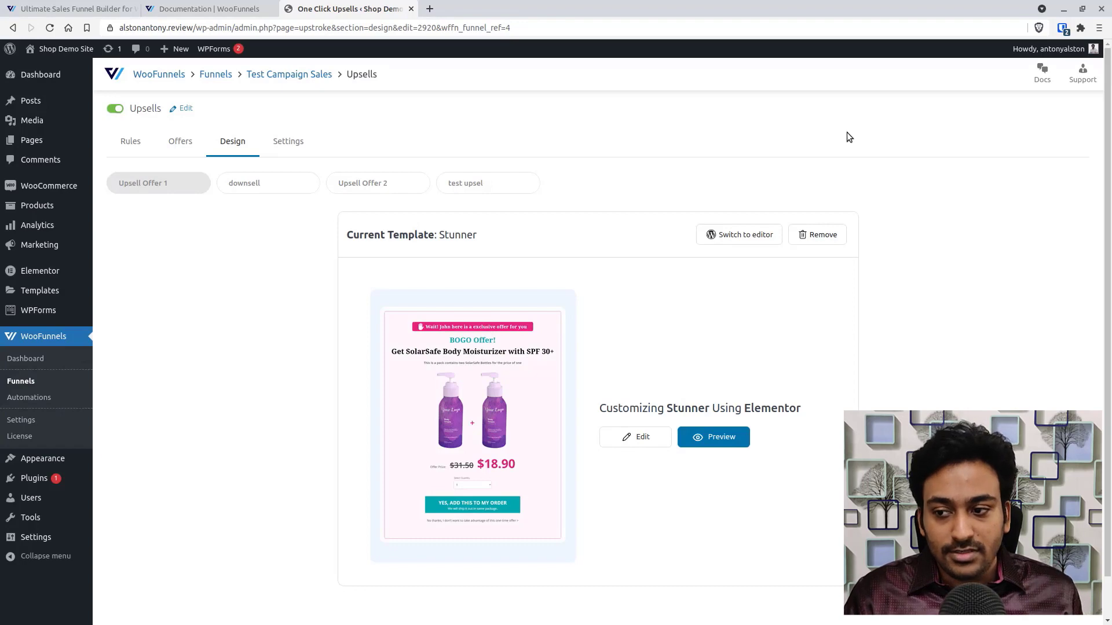
{"action": "left_click", "coordinate": [649, 444]}
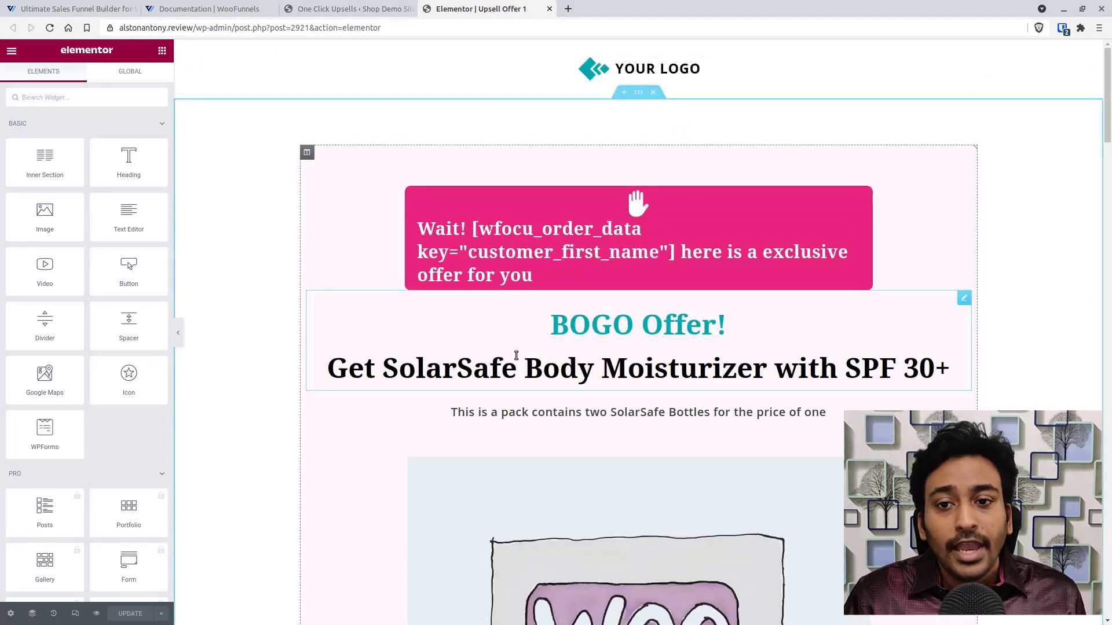
Scroll down the Upsell Offer 1 page and select the YES, ADD THIS TO MY ORDER button
{"action": "scroll", "coordinate": [145, 210], "scroll_direction": "down", "scroll_amount": 12}
{"action": "scroll", "coordinate": [147, 211], "scroll_direction": "down", "scroll_amount": 20}
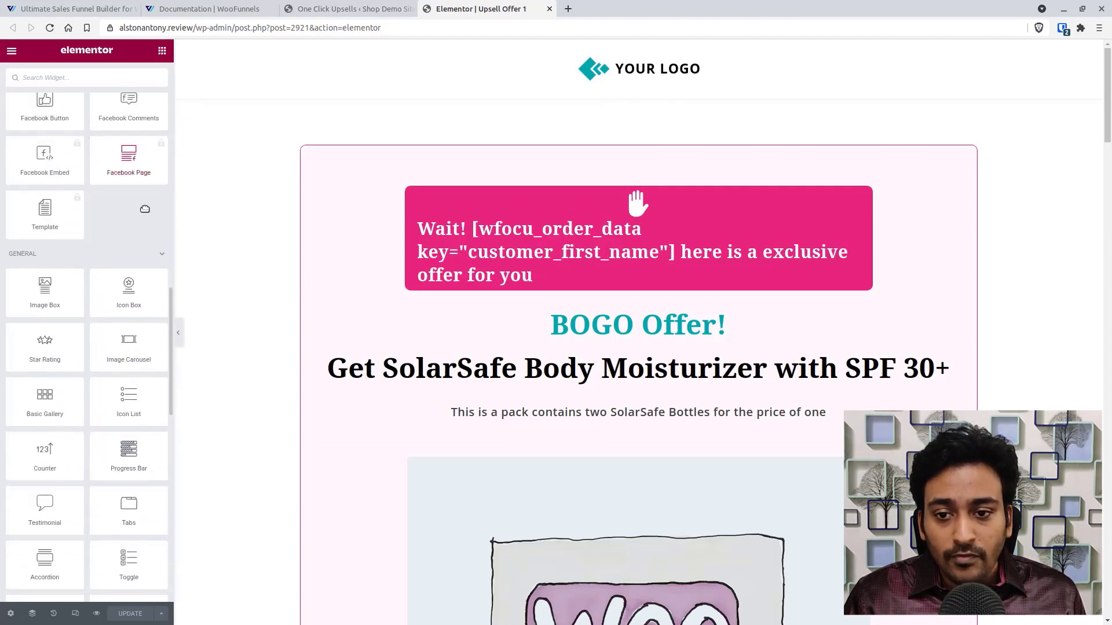
{"action": "scroll", "coordinate": [145, 209], "scroll_direction": "down", "scroll_amount": 3}
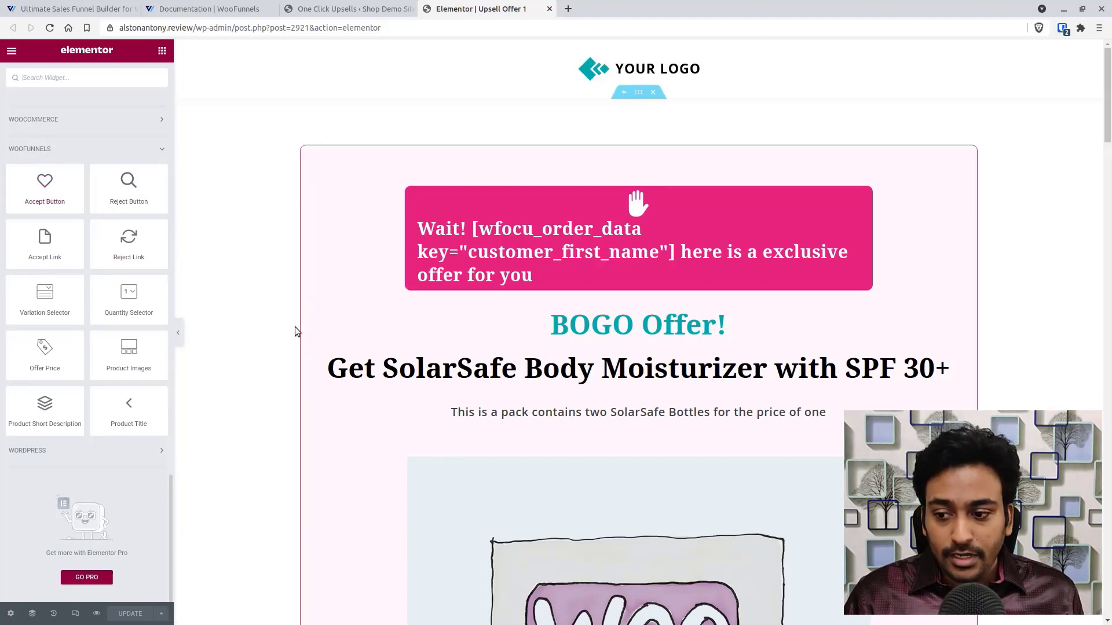
{"action": "scroll", "coordinate": [308, 332], "scroll_direction": "down", "scroll_amount": 10}
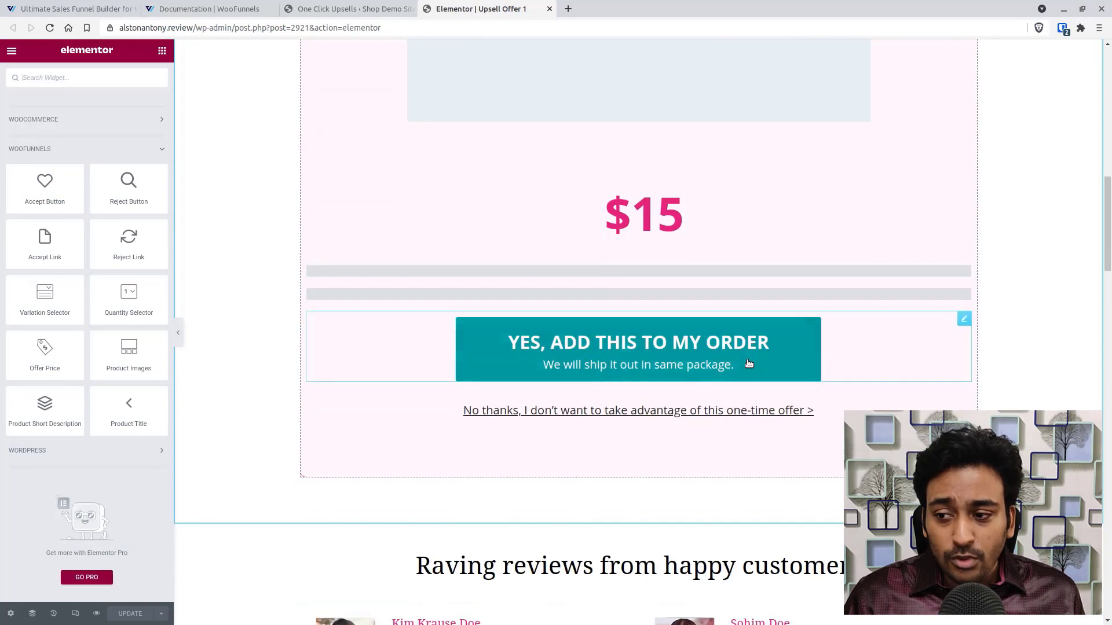
{"action": "left_click", "coordinate": [629, 363]}
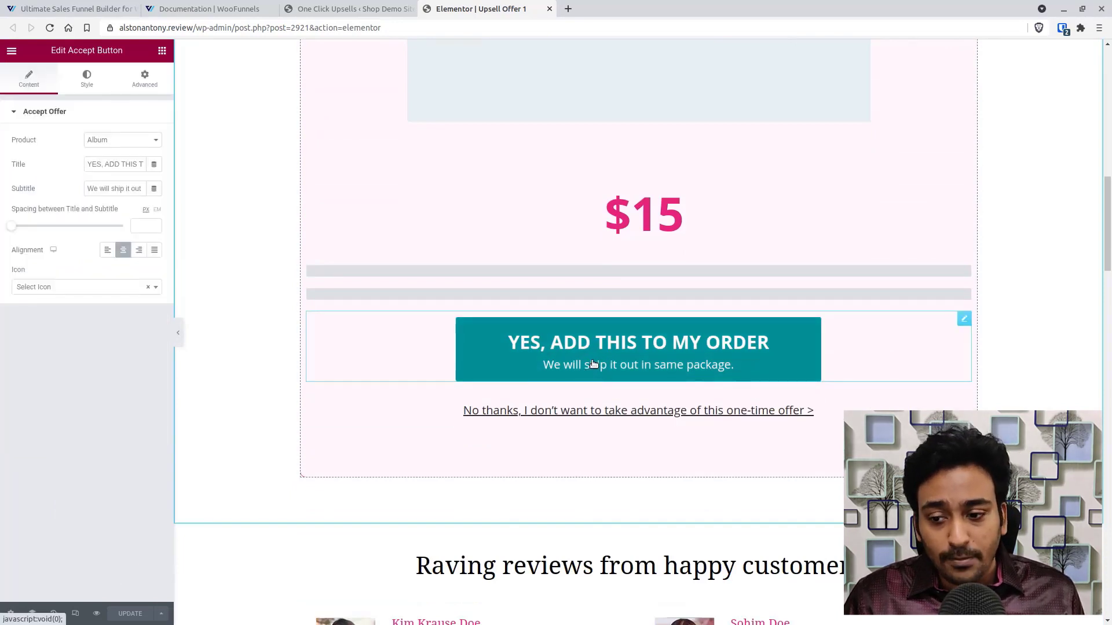
Inspect the widget list, the No thanks link and the accept button, then close the editor
{"action": "left_click", "coordinate": [162, 51]}
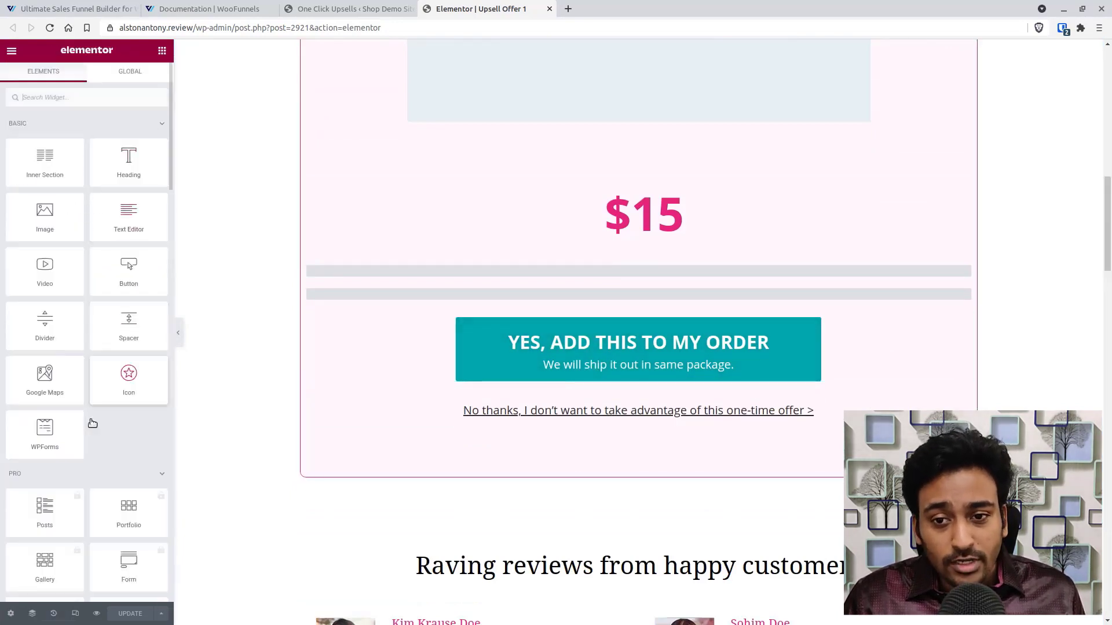
{"action": "scroll", "coordinate": [90, 422], "scroll_direction": "down", "scroll_amount": 5}
{"action": "scroll", "coordinate": [93, 417], "scroll_direction": "down", "scroll_amount": 15}
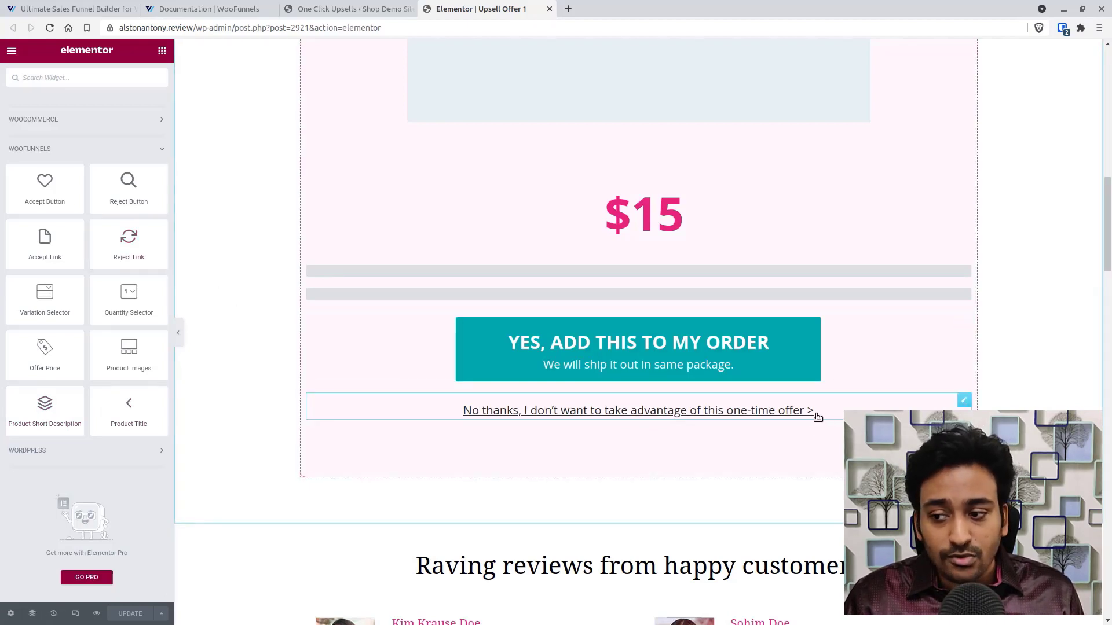
{"action": "left_click", "coordinate": [779, 412]}
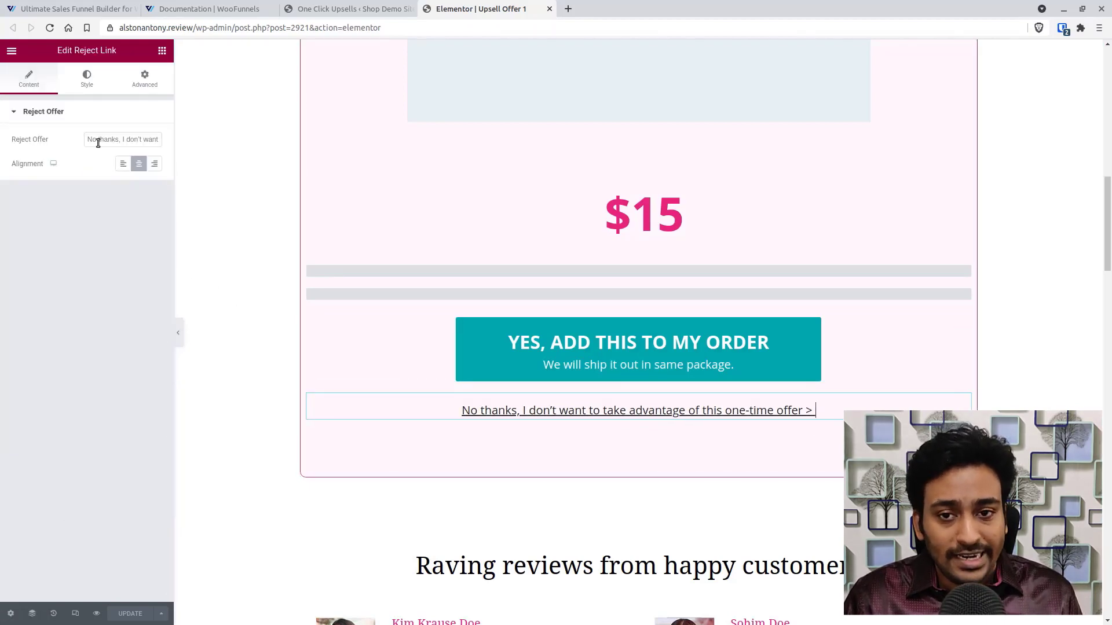
{"action": "left_click", "coordinate": [881, 363]}
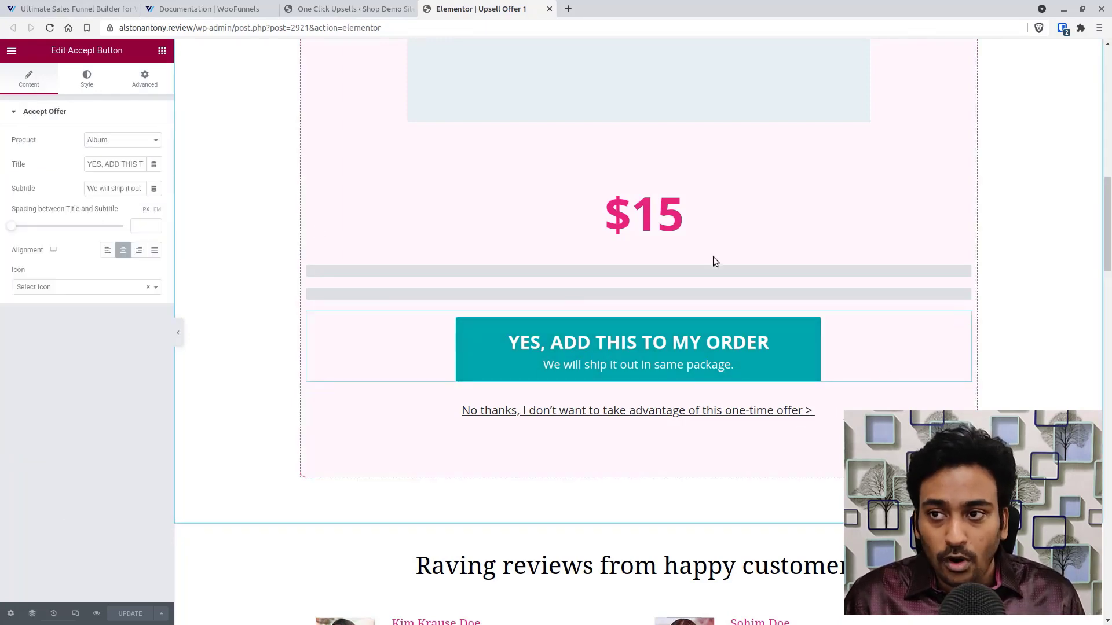
{"action": "left_click", "coordinate": [547, 10]}
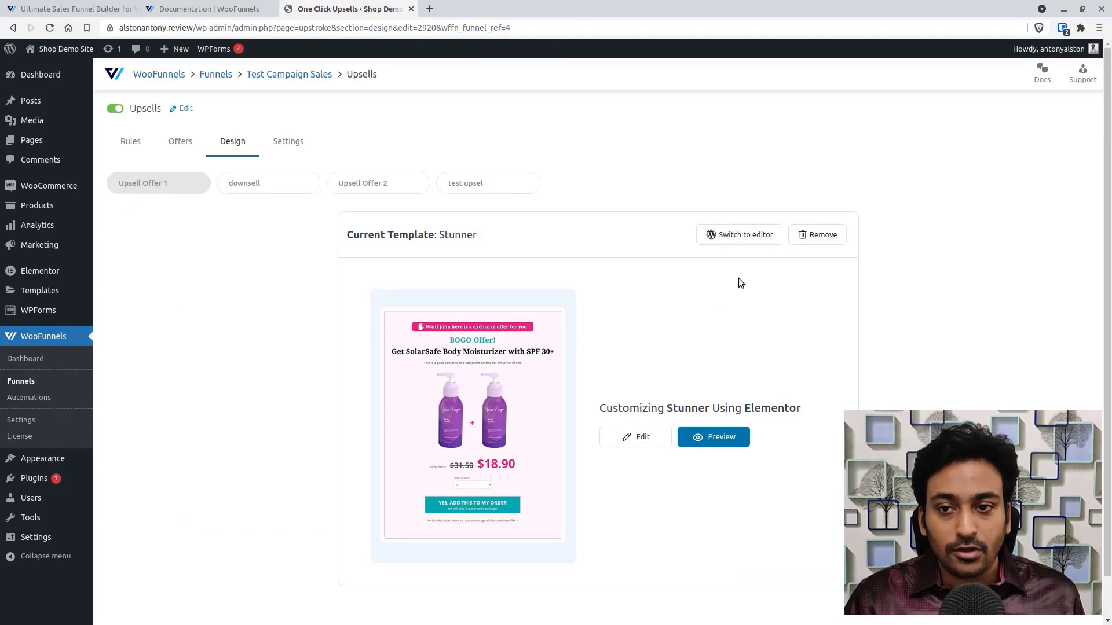
Review the upsell Order, Prices, Priority, Confirmation Messages and External Tracking Code settings, then return to Test Campaign Sales
{"action": "left_click", "coordinate": [300, 150]}
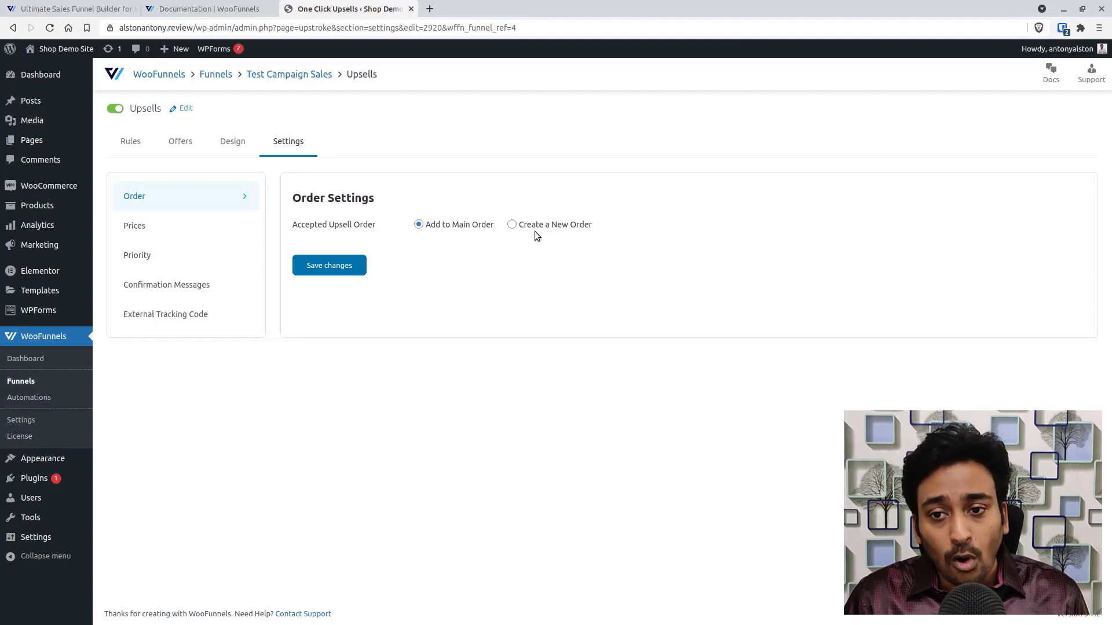
{"action": "left_click", "coordinate": [217, 225]}
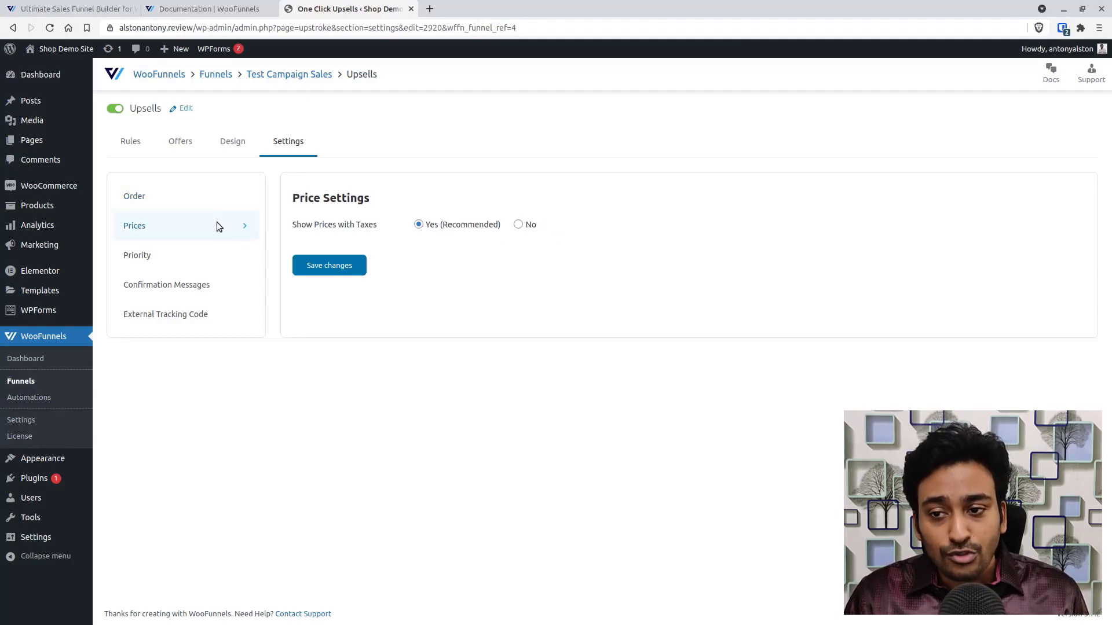
{"action": "left_click", "coordinate": [172, 263]}
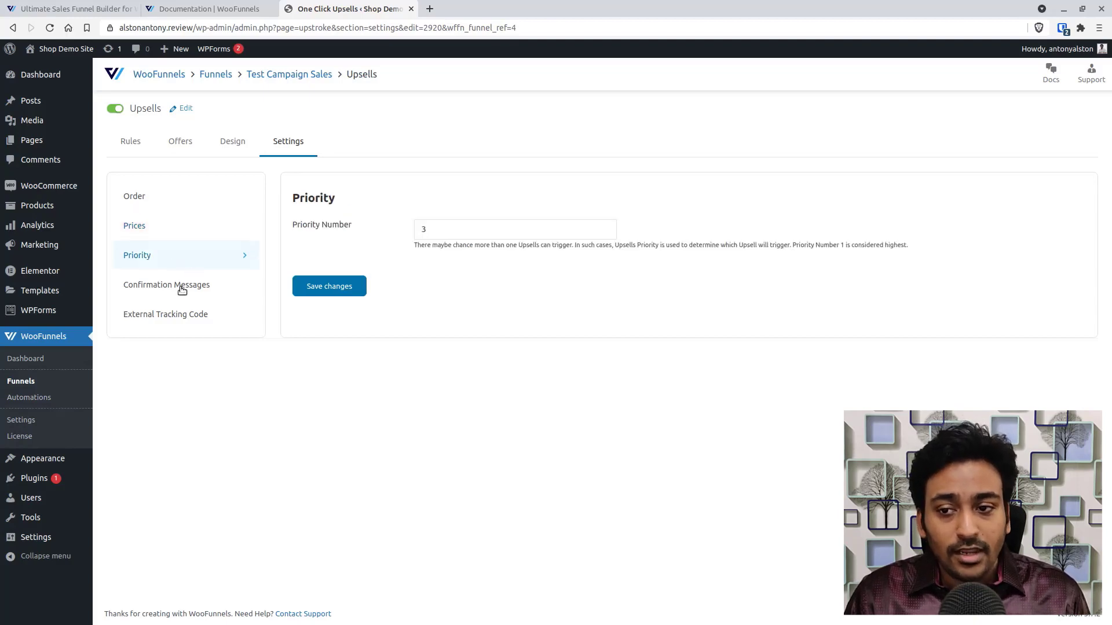
{"action": "left_click", "coordinate": [180, 287]}
{"action": "scroll", "coordinate": [835, 274], "scroll_direction": "down", "scroll_amount": 3}
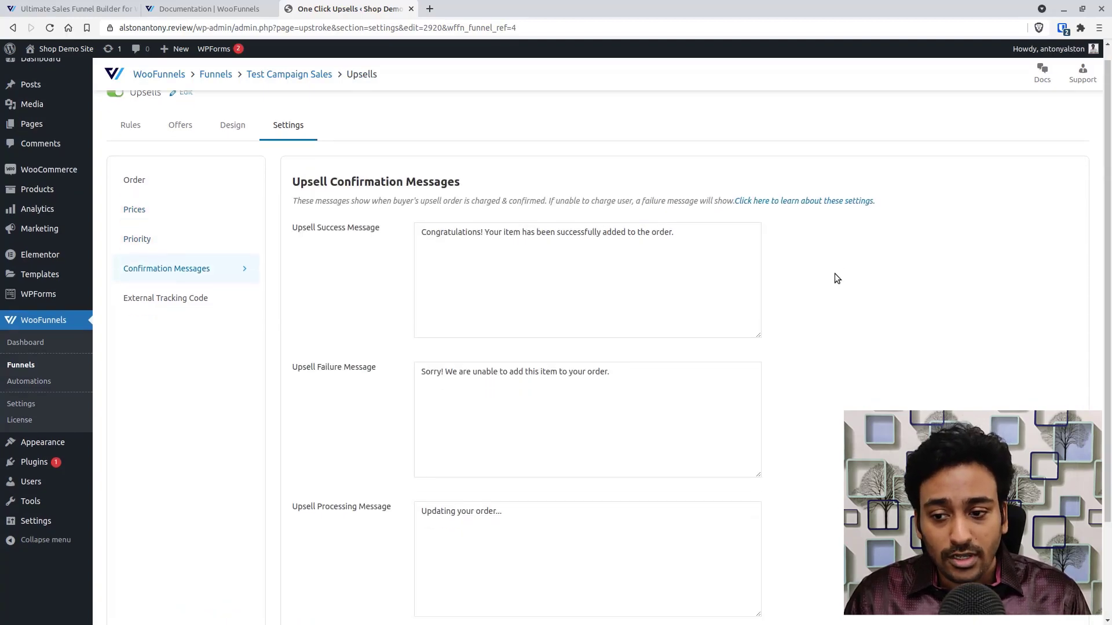
{"action": "scroll", "coordinate": [749, 263], "scroll_direction": "up", "scroll_amount": 2}
{"action": "left_click", "coordinate": [195, 270]}
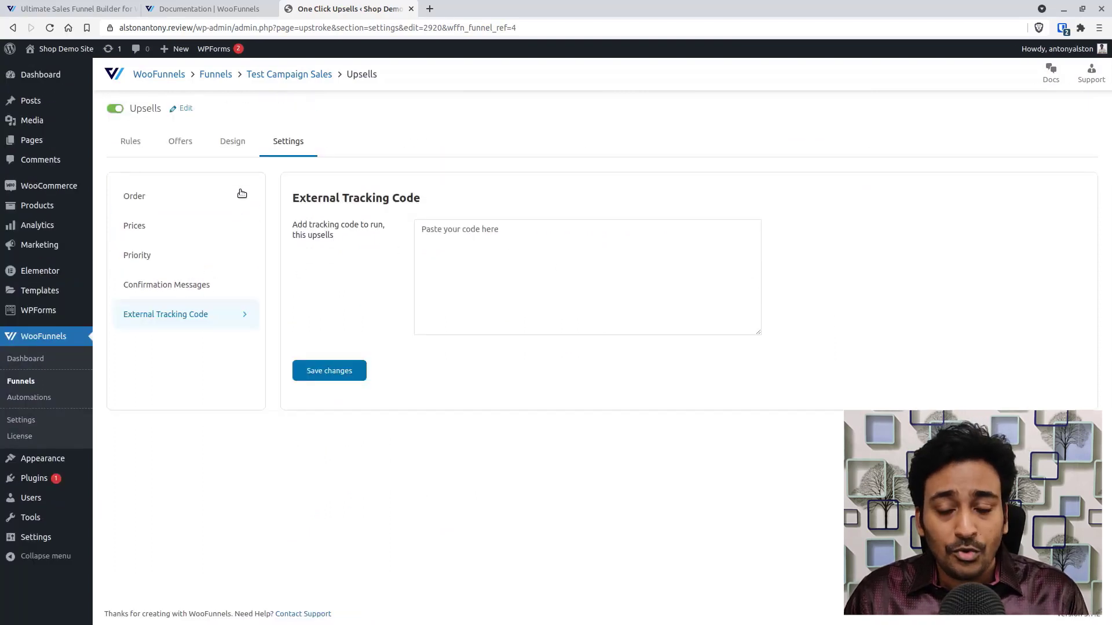
{"action": "left_click", "coordinate": [280, 79]}
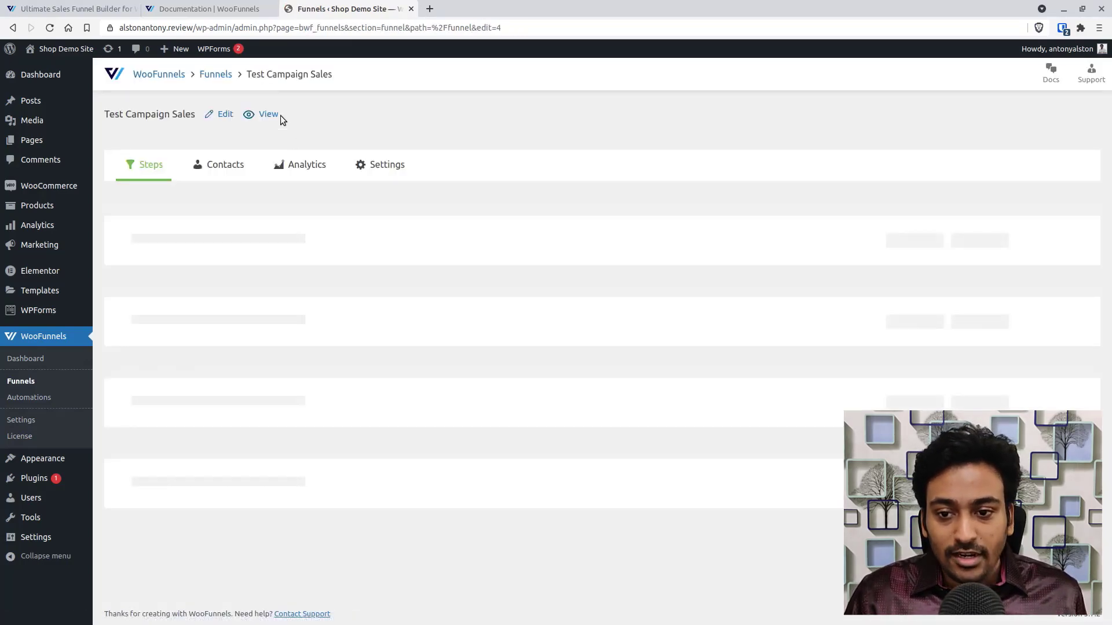
On the Thank you Page Rules tab, start a rule but leave it at No Rules
{"action": "scroll", "coordinate": [320, 200], "scroll_direction": "down", "scroll_amount": 1}
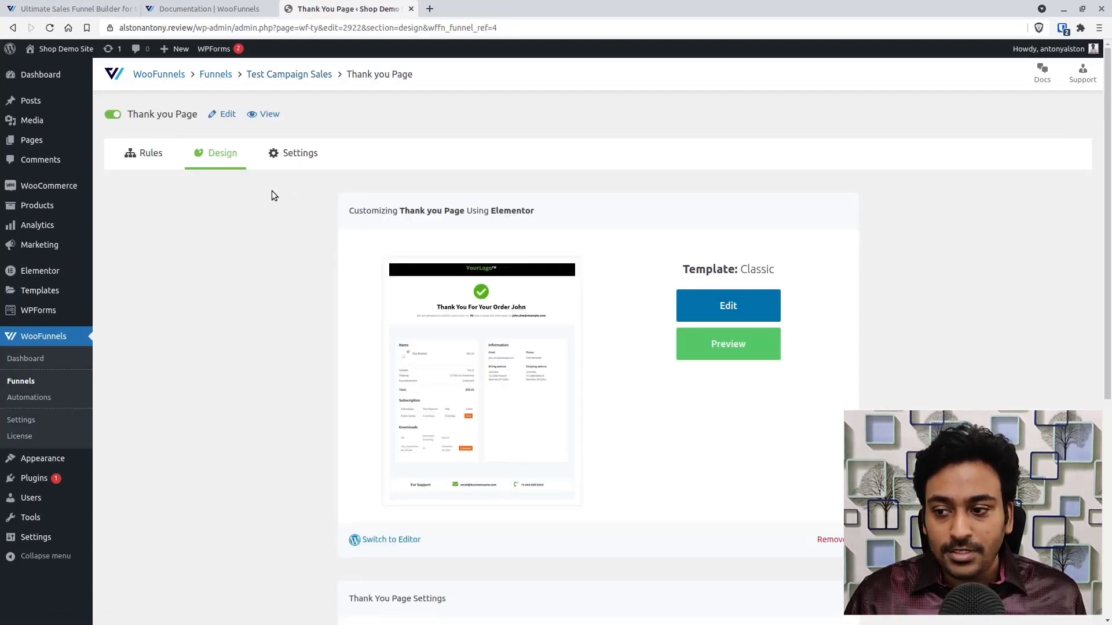
{"action": "scroll", "coordinate": [272, 190], "scroll_direction": "down", "scroll_amount": 2}
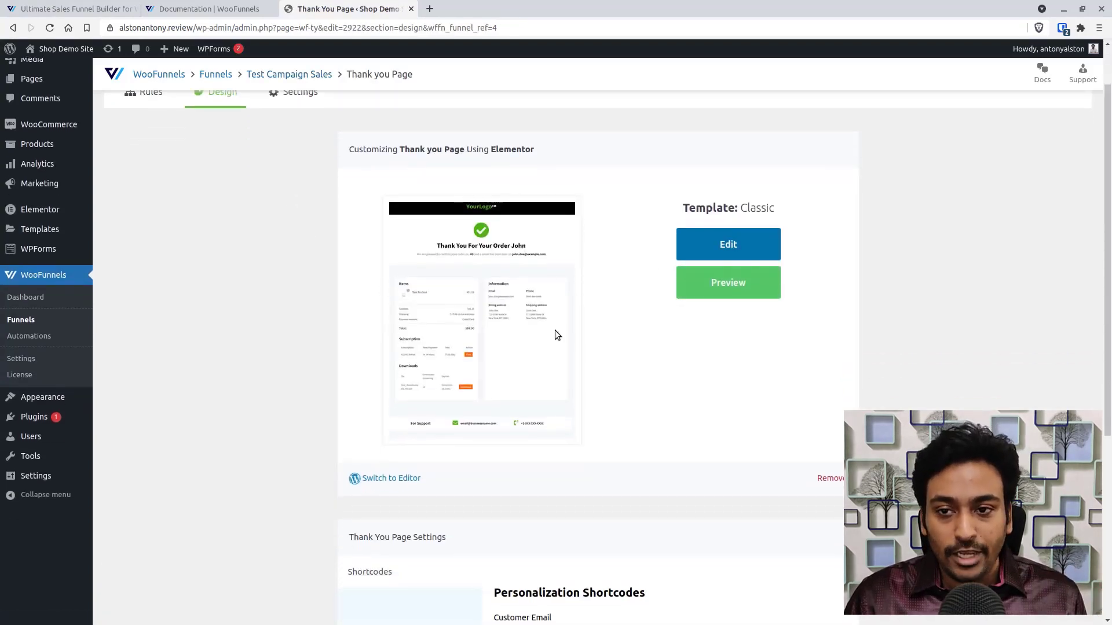
{"action": "scroll", "coordinate": [518, 315], "scroll_direction": "up", "scroll_amount": 2}
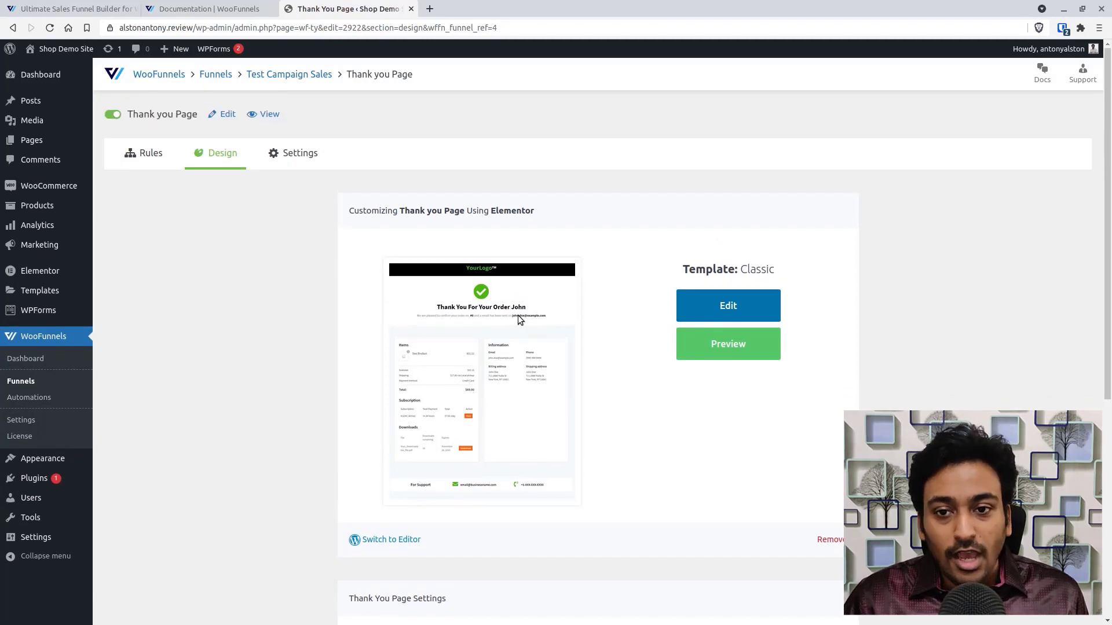
{"action": "left_click", "coordinate": [148, 162]}
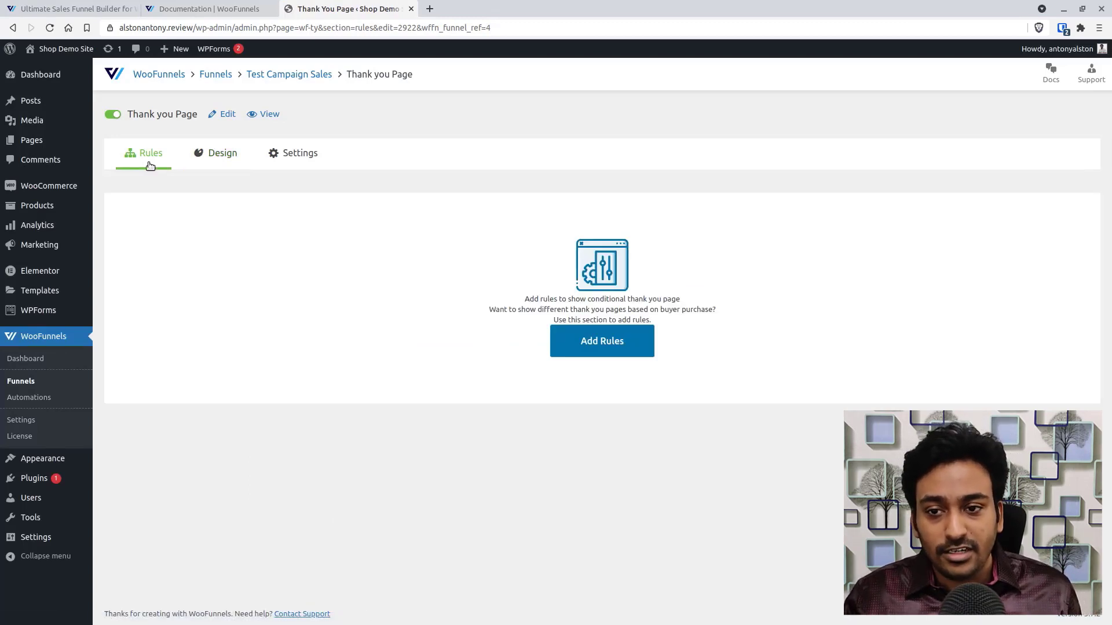
{"action": "left_click", "coordinate": [606, 347]}
{"action": "left_click", "coordinate": [283, 267]}
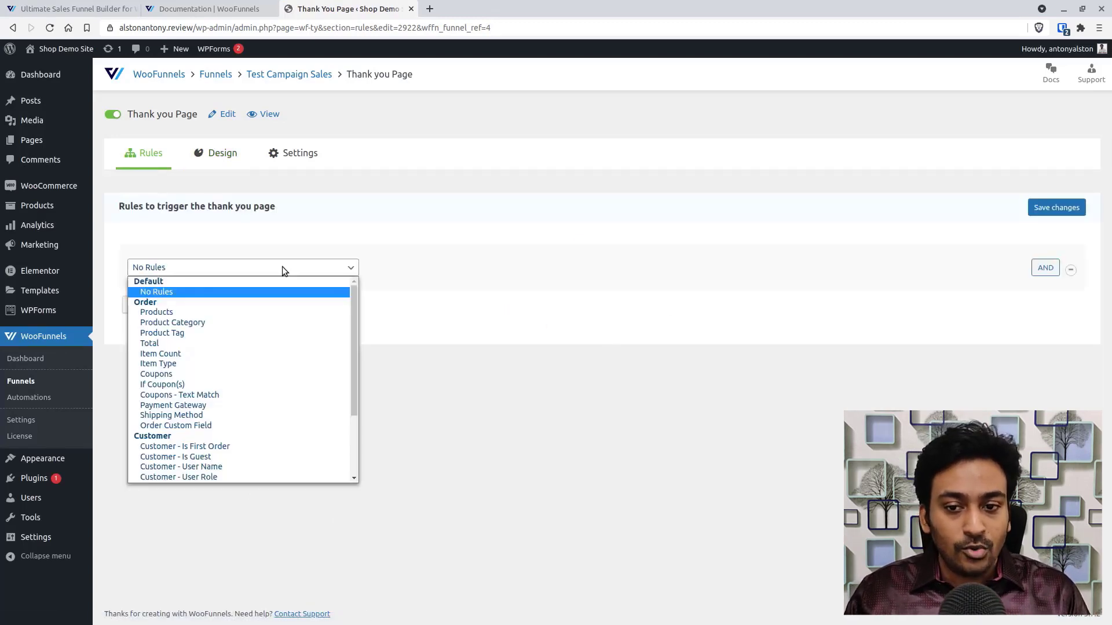
{"action": "mouse_move", "coordinate": [355, 321]}
{"action": "left_mouse_down"}
{"action": "mouse_move", "coordinate": [363, 399]}
{"action": "mouse_move", "coordinate": [349, 310]}
{"action": "left_mouse_up"}
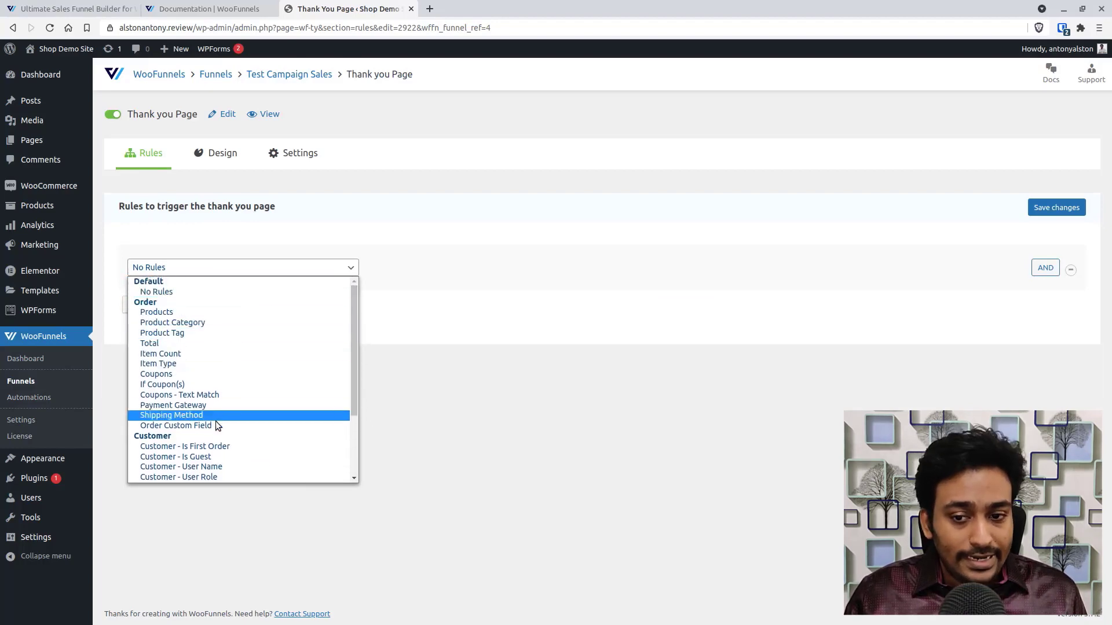
{"action": "left_click", "coordinate": [413, 372]}
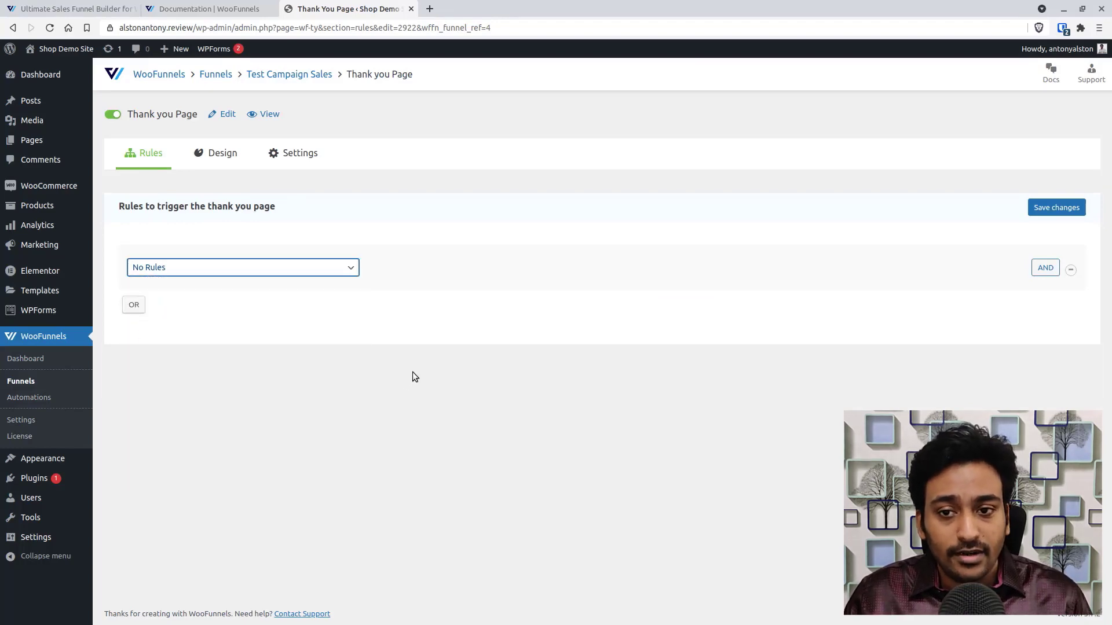
{"action": "left_click", "coordinate": [197, 161]}
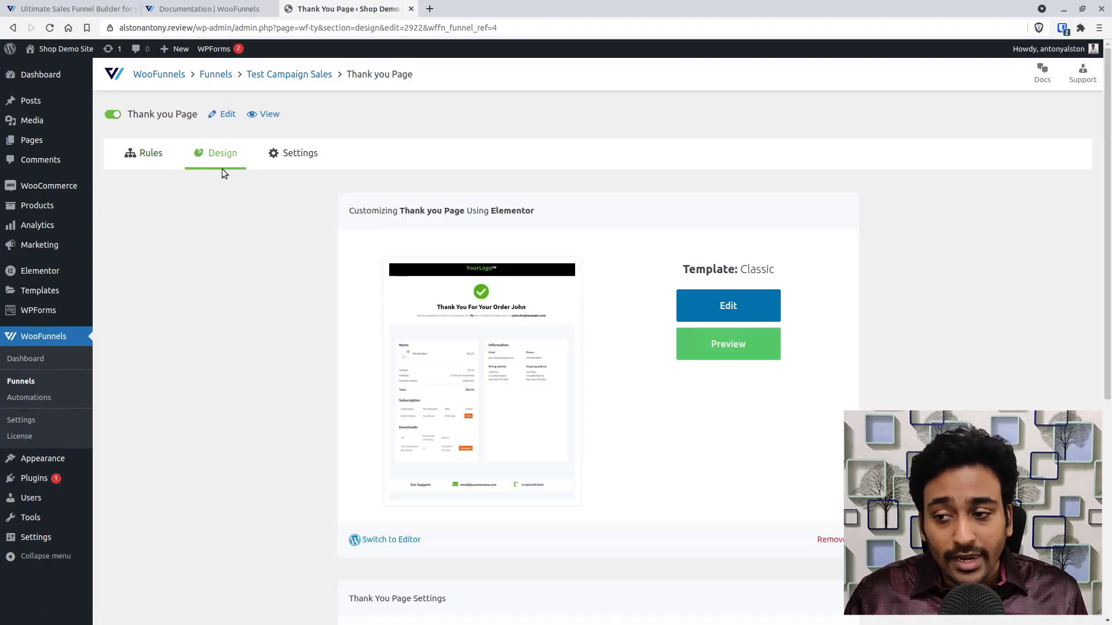
Remove the thank-you page's Classic template and confirm the removal
{"action": "scroll", "coordinate": [485, 311], "scroll_direction": "down", "scroll_amount": 2}
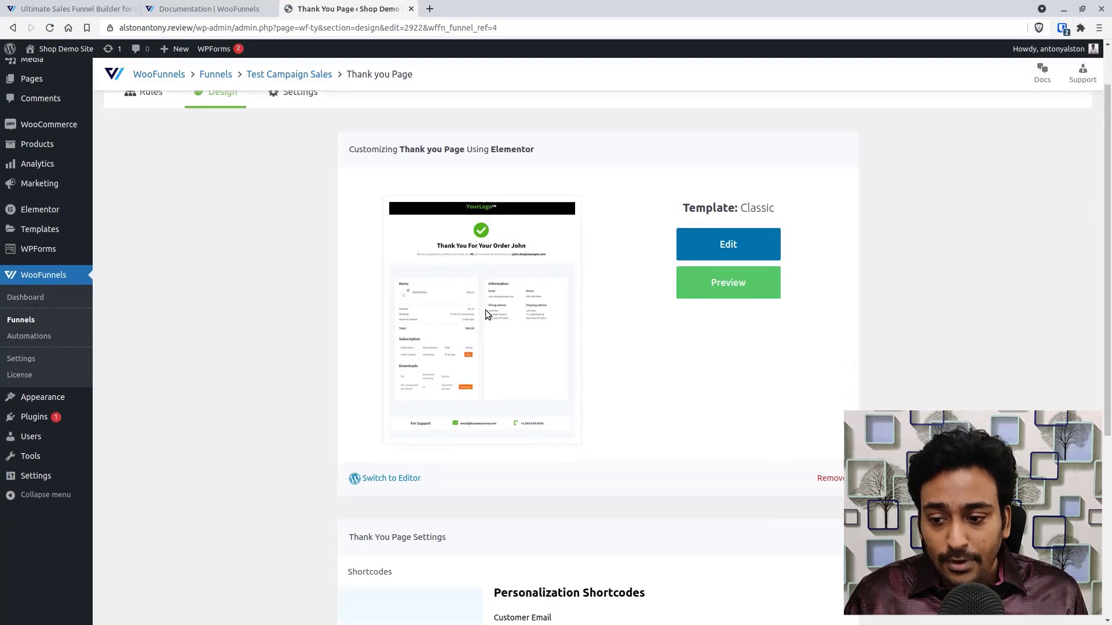
{"action": "scroll", "coordinate": [495, 319], "scroll_direction": "down", "scroll_amount": 5}
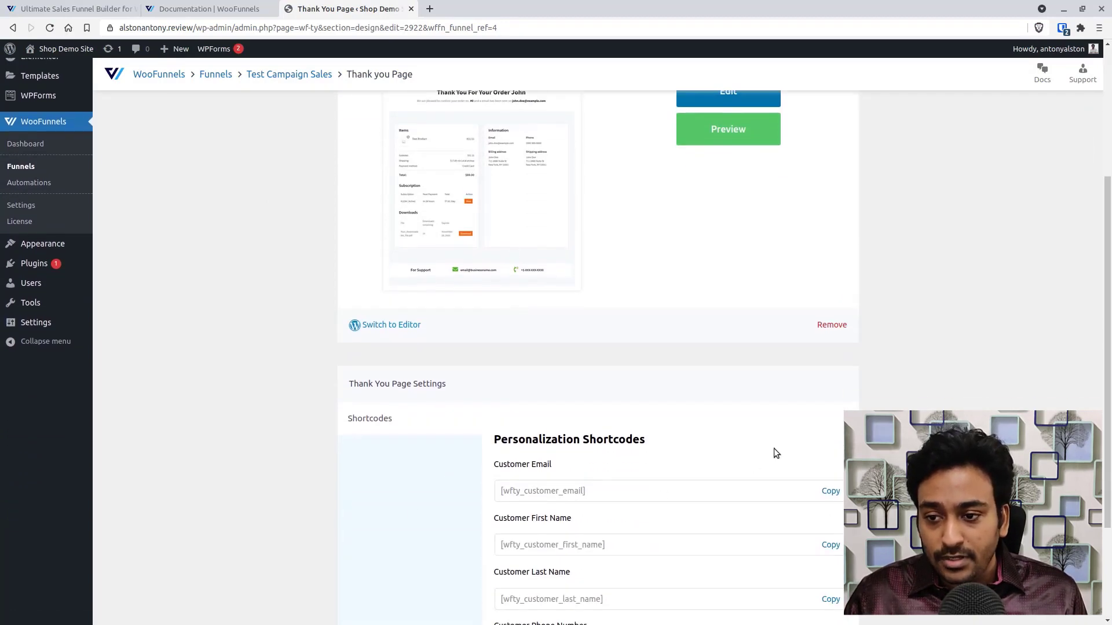
{"action": "left_click", "coordinate": [831, 325]}
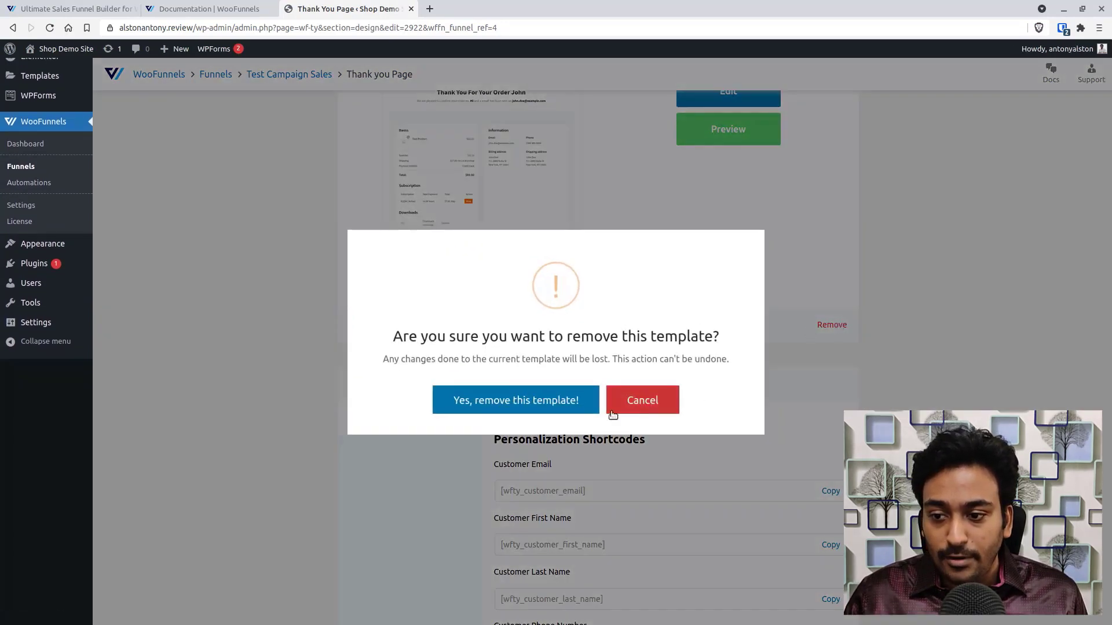
{"action": "left_click", "coordinate": [579, 398]}
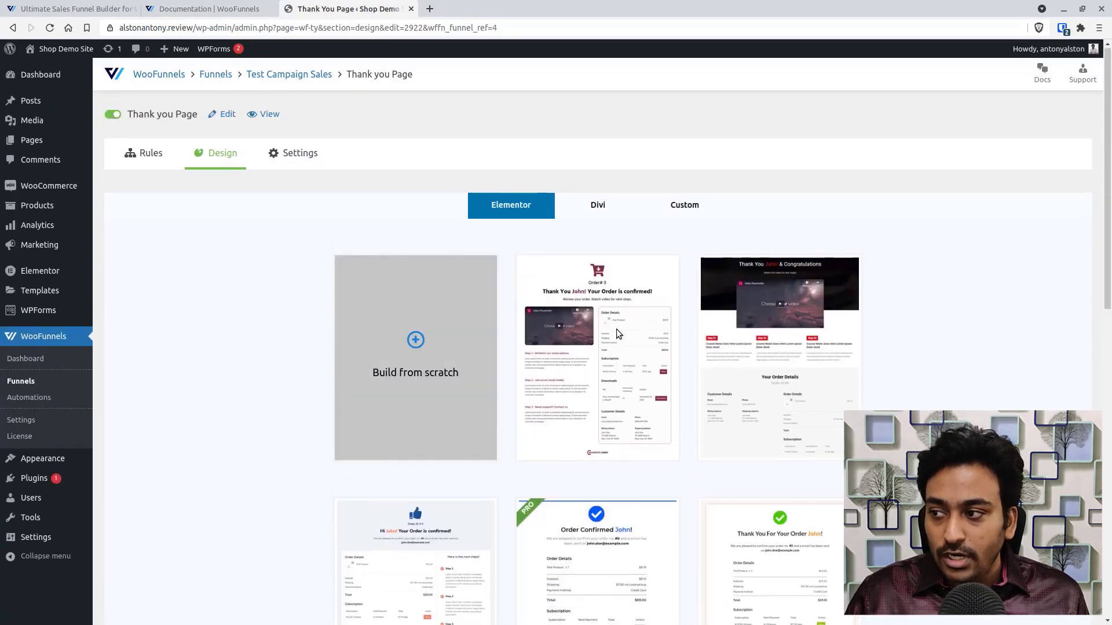
Preview the Booster thank-you template, close the preview, and import Booster
{"action": "scroll", "coordinate": [1109, 305], "scroll_direction": "down", "scroll_amount": 5}
{"action": "scroll", "coordinate": [1110, 305], "scroll_direction": "down", "scroll_amount": 6}
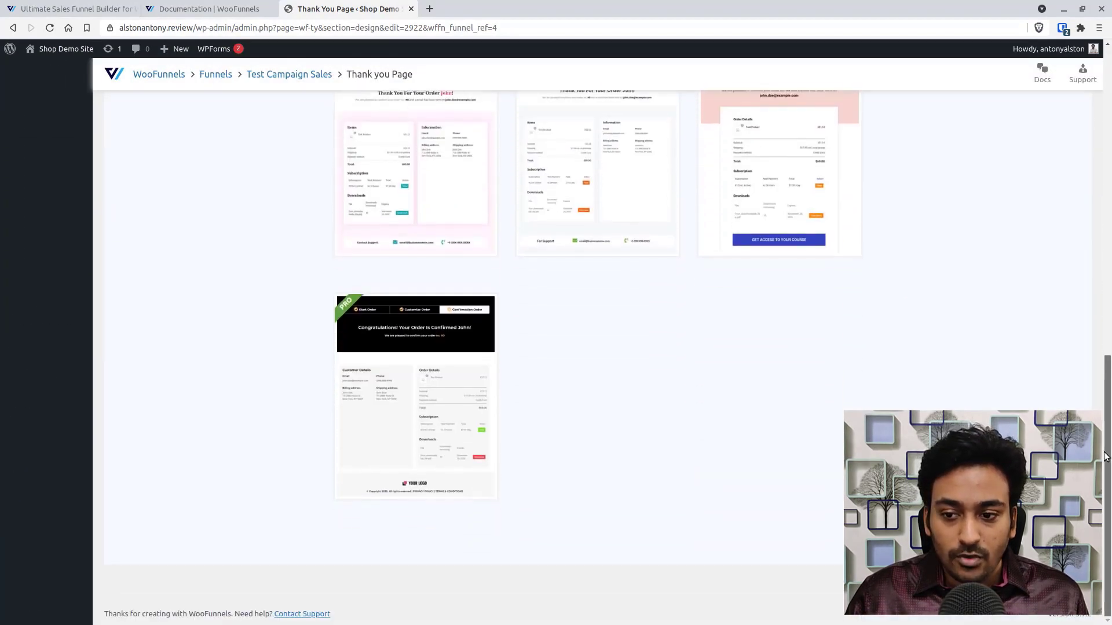
{"action": "mouse_move", "coordinate": [432, 427]}
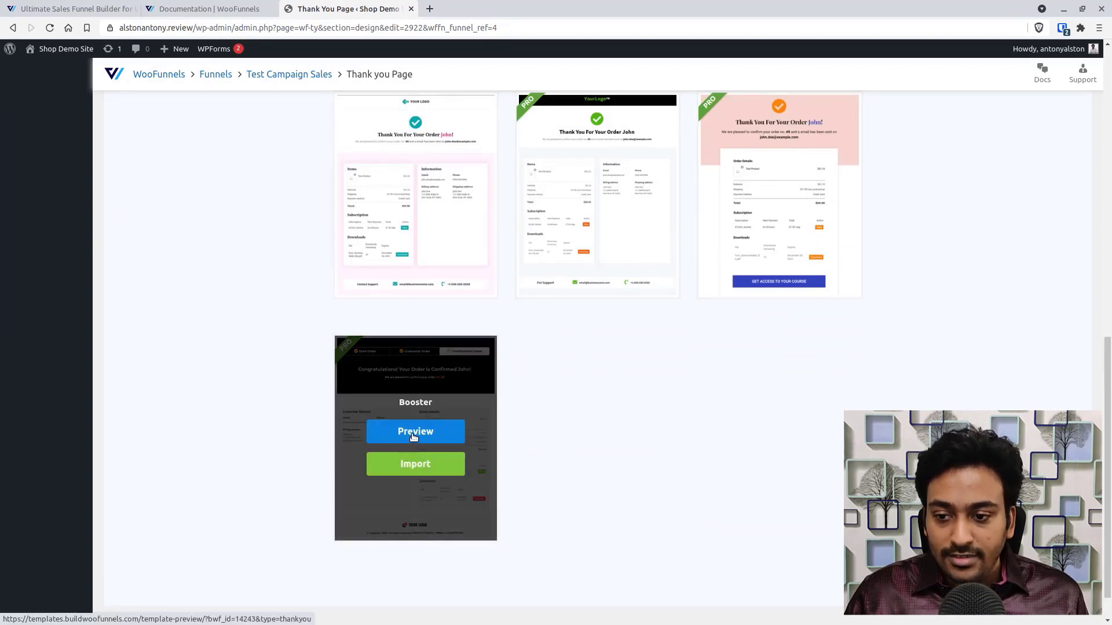
{"action": "left_click", "coordinate": [424, 427]}
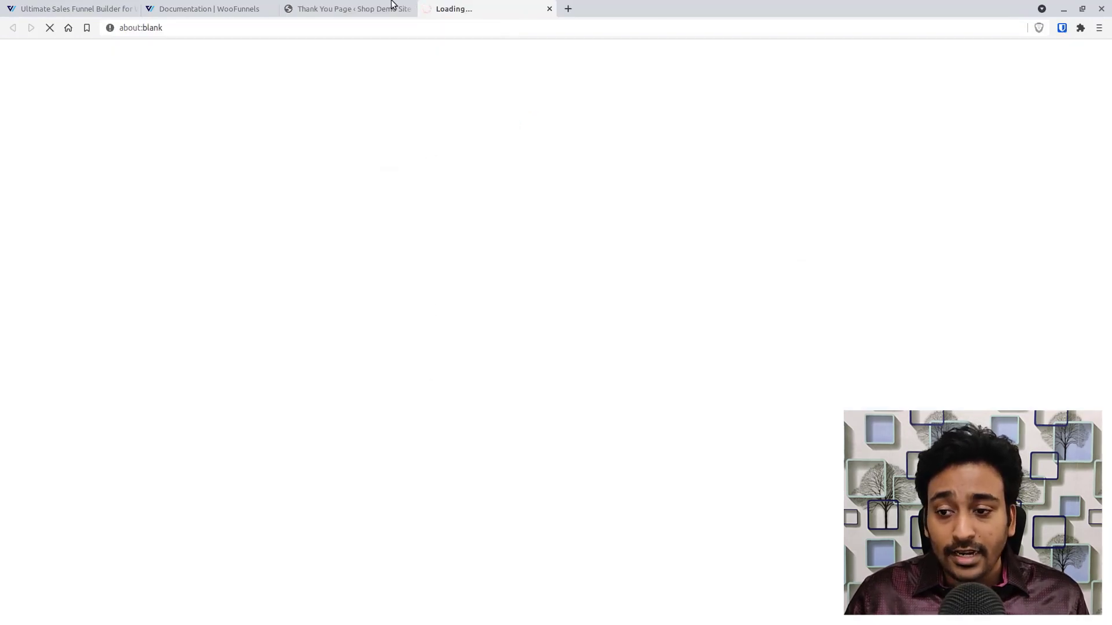
{"action": "left_click", "coordinate": [392, 4]}
{"action": "scroll", "coordinate": [465, 264], "scroll_direction": "up", "scroll_amount": 8}
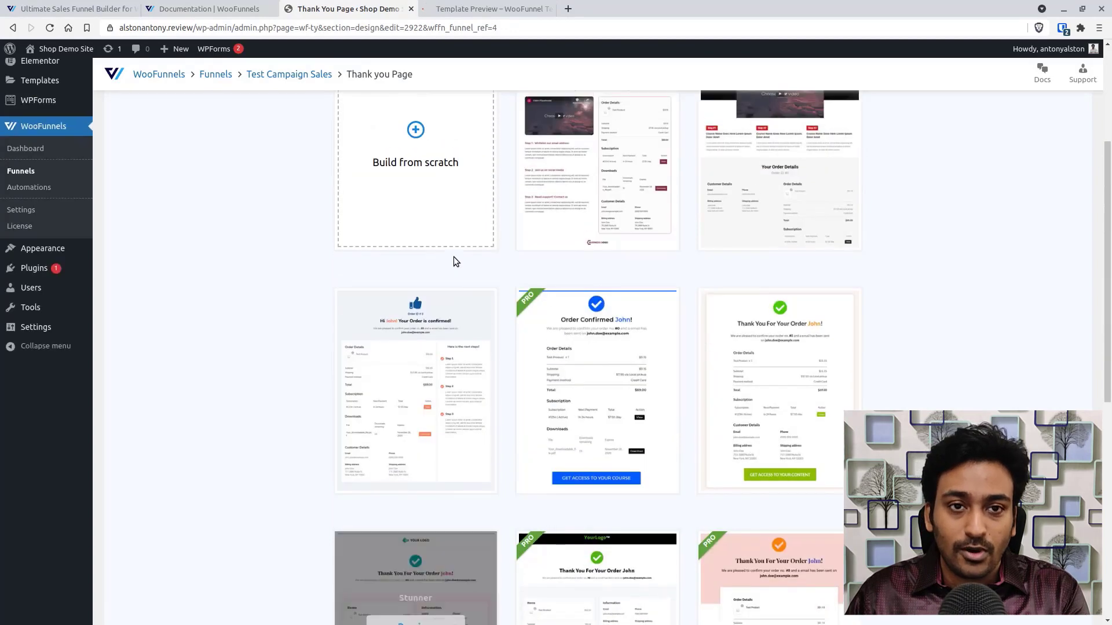
{"action": "scroll", "coordinate": [454, 258], "scroll_direction": "up", "scroll_amount": 3}
{"action": "left_click", "coordinate": [476, 4]}
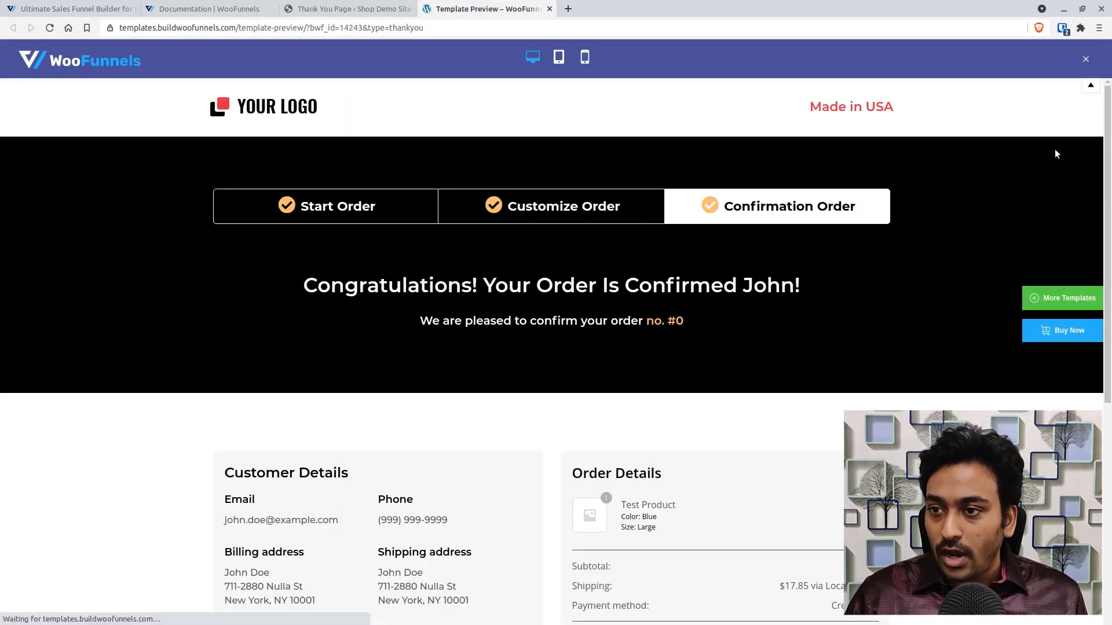
{"action": "left_click", "coordinate": [549, 9]}
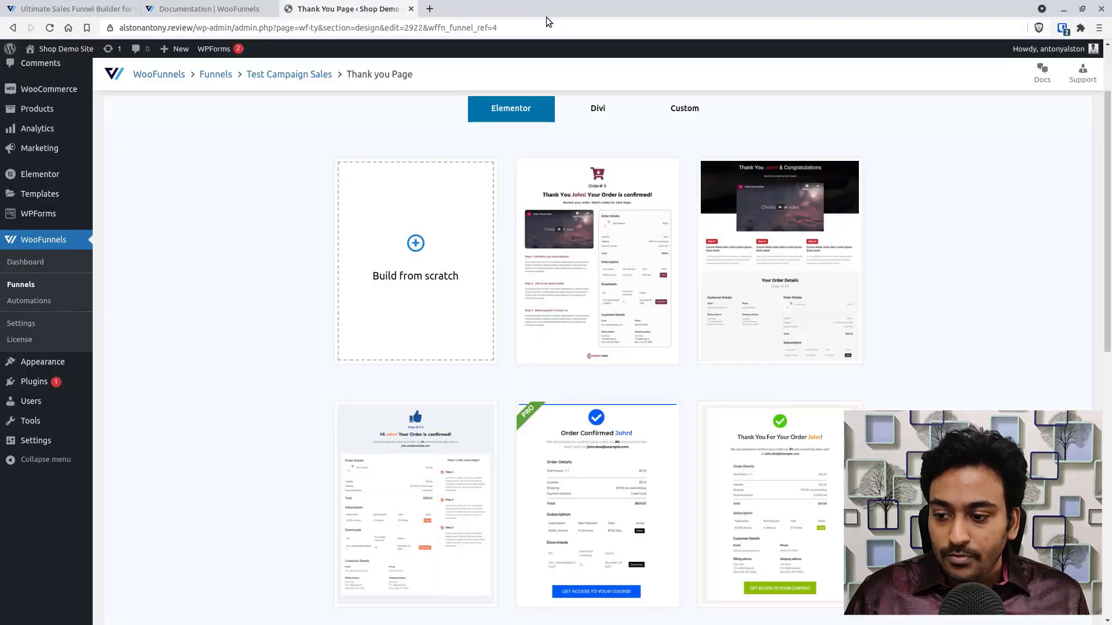
{"action": "scroll", "coordinate": [547, 365], "scroll_direction": "down", "scroll_amount": 10}
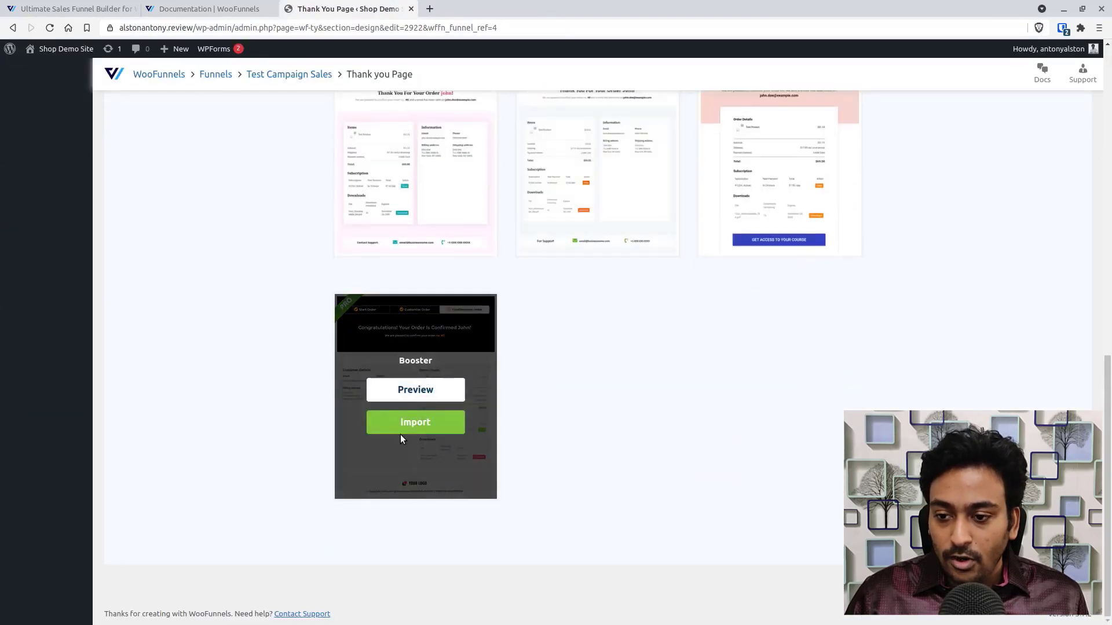
{"action": "left_click", "coordinate": [405, 428]}
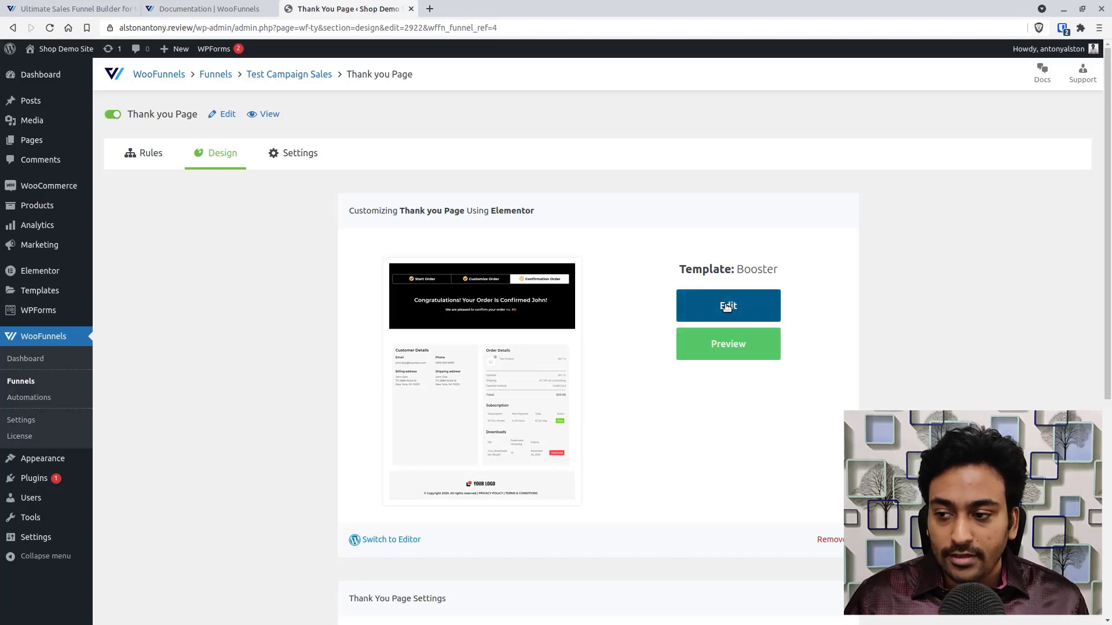
Open the Booster thank-you page editor in a new browser tab
{"action": "right_click", "coordinate": [728, 307]}
{"action": "left_click", "coordinate": [747, 315]}
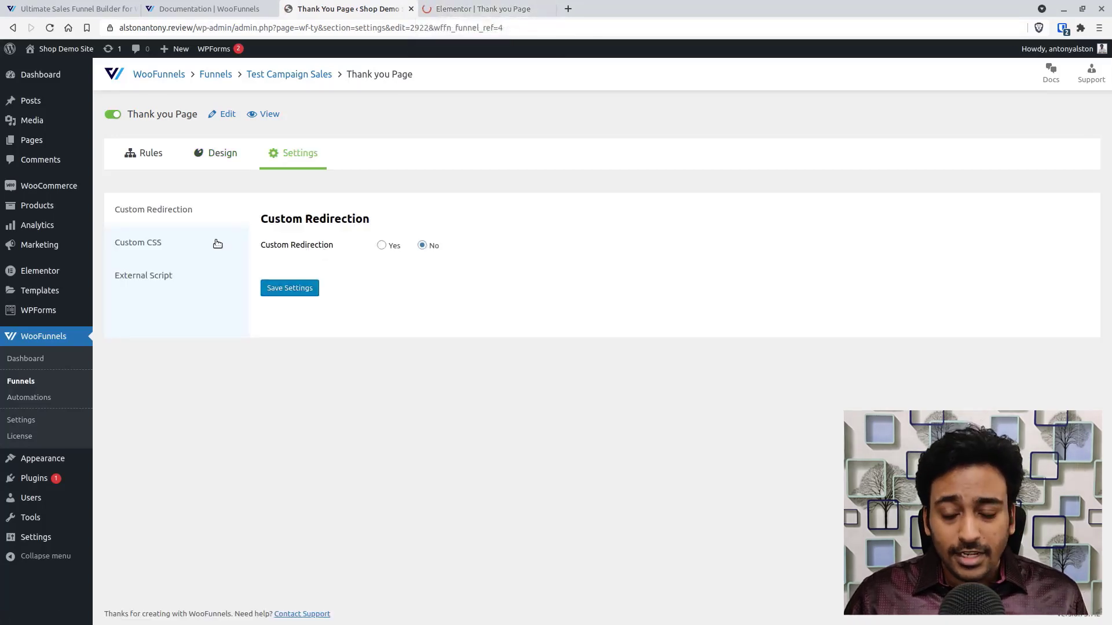
Scroll through the Booster thank-you page in Elementor, then close its editor tab
{"action": "left_click", "coordinate": [446, 8]}
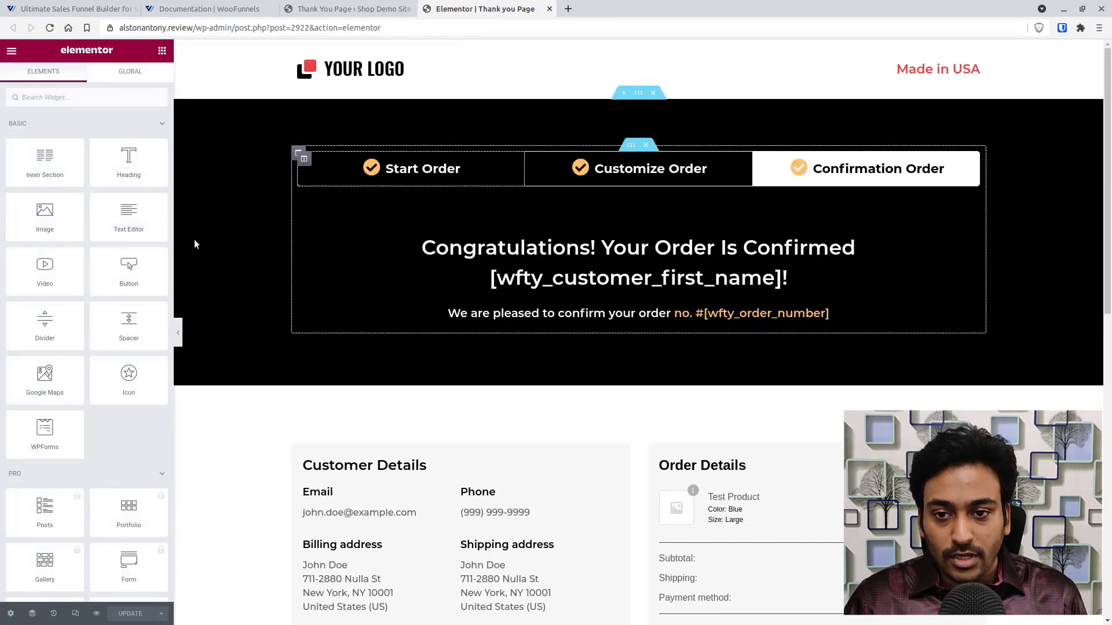
{"action": "scroll", "coordinate": [167, 232], "scroll_direction": "down", "scroll_amount": 10}
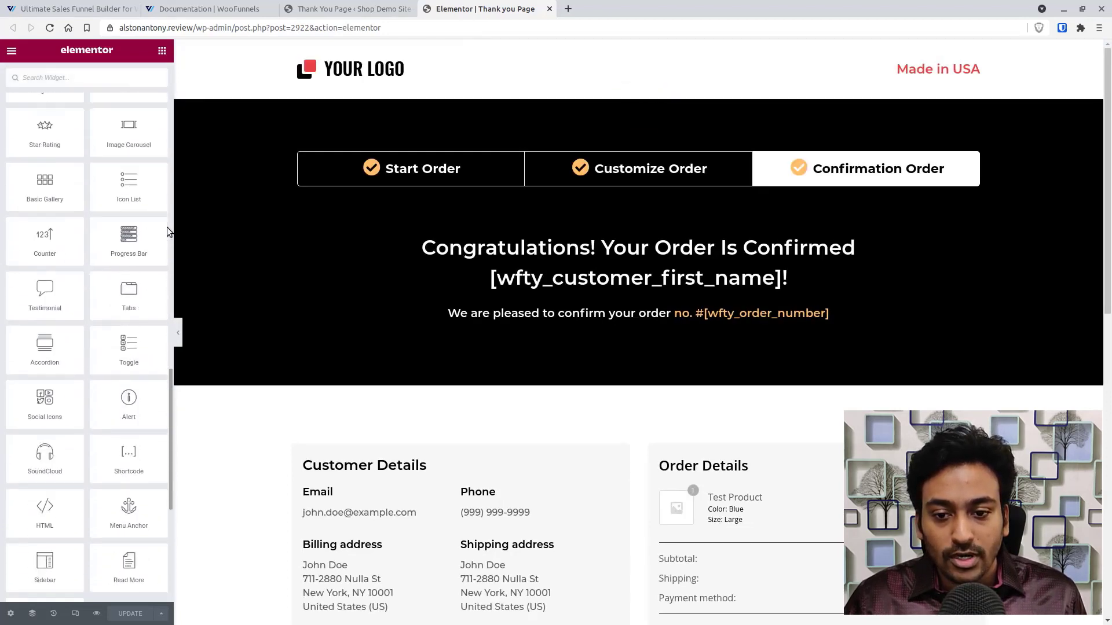
{"action": "scroll", "coordinate": [167, 228], "scroll_direction": "down", "scroll_amount": 6}
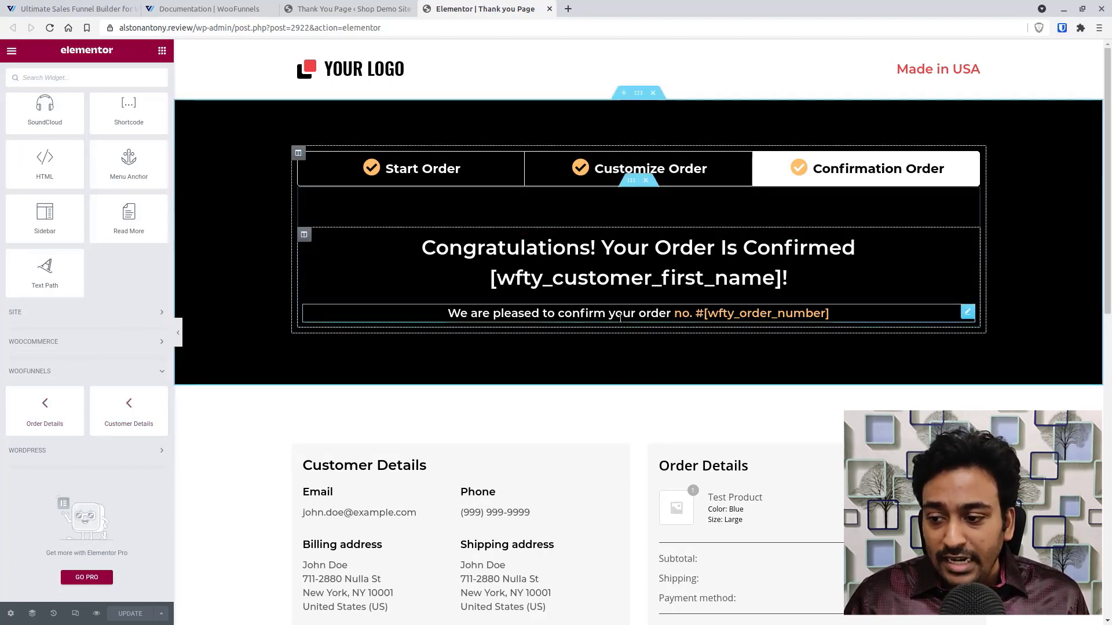
{"action": "scroll", "coordinate": [626, 388], "scroll_direction": "down", "scroll_amount": 1}
{"action": "scroll", "coordinate": [626, 388], "scroll_direction": "down", "scroll_amount": 9}
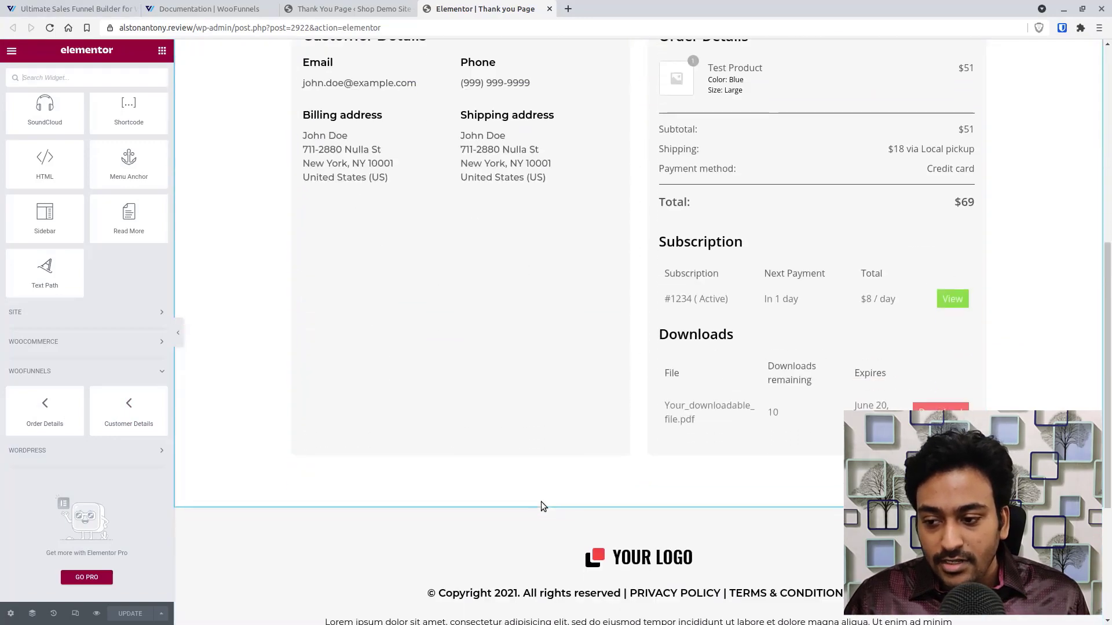
{"action": "scroll", "coordinate": [541, 502], "scroll_direction": "up", "scroll_amount": 10}
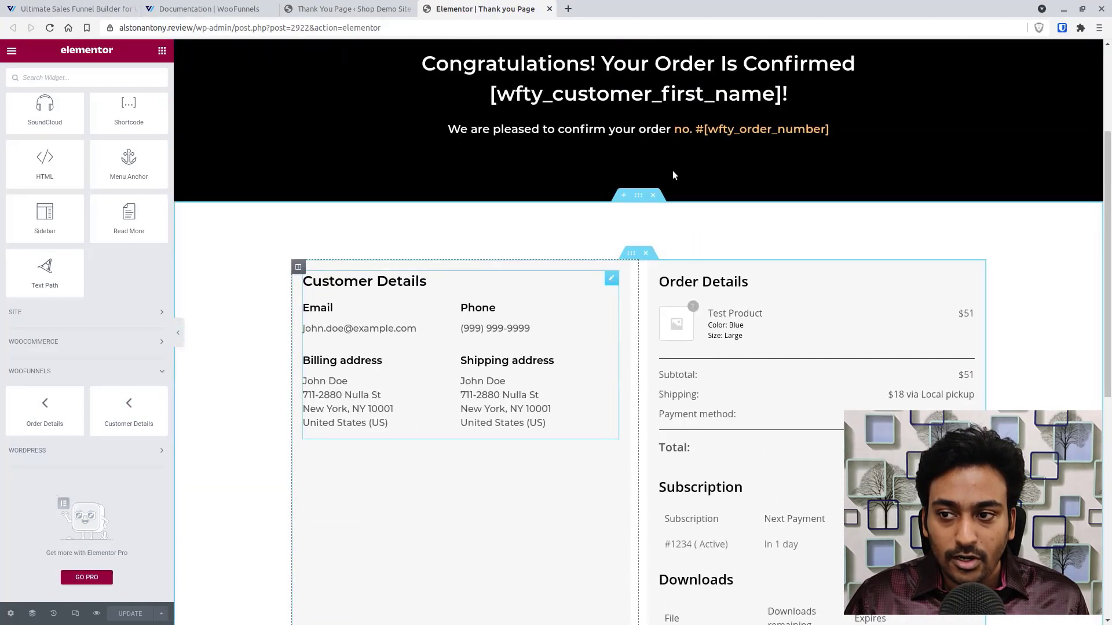
{"action": "scroll", "coordinate": [699, 175], "scroll_direction": "up", "scroll_amount": 3}
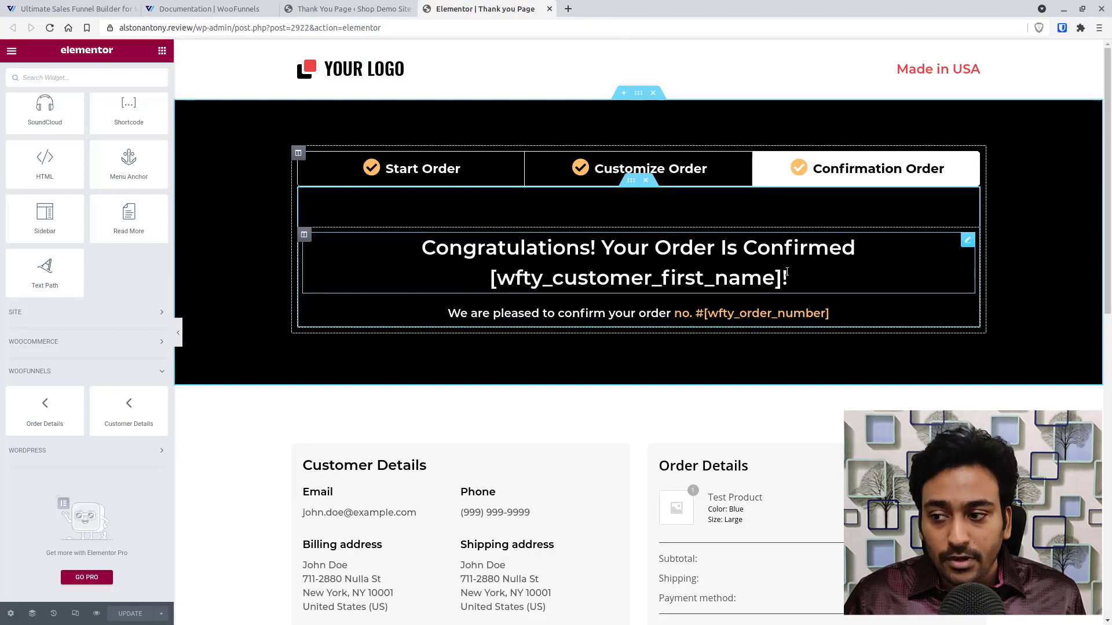
{"action": "left_click", "coordinate": [549, 8]}
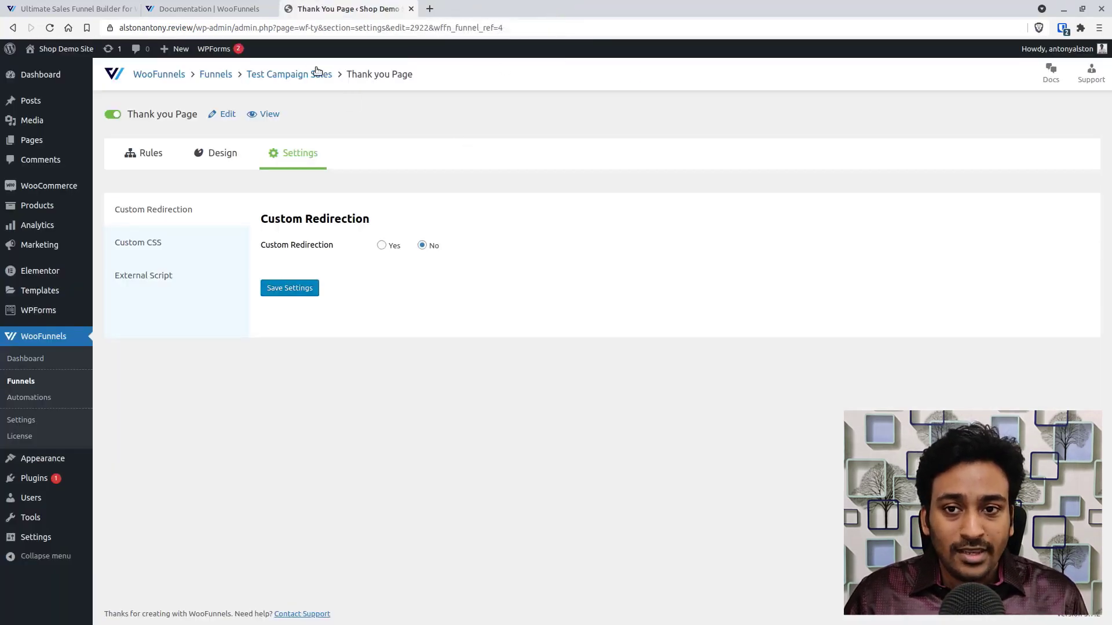
Return to the Test Campaign Sales steps and open the live landing page in a new tab
{"action": "left_click", "coordinate": [228, 8]}
{"action": "left_click", "coordinate": [293, 9]}
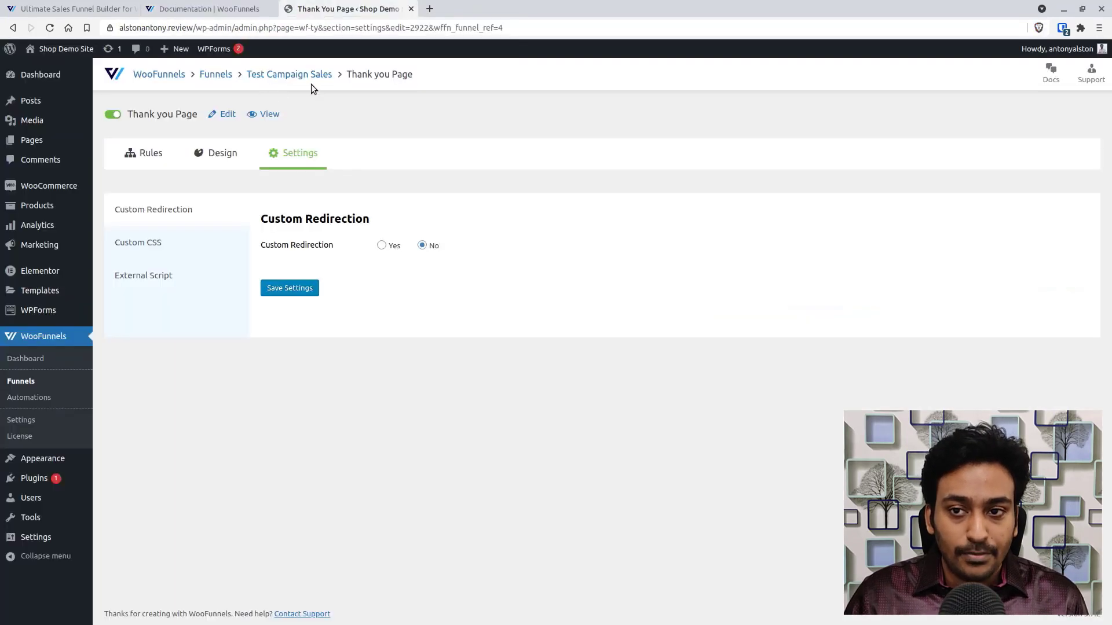
{"action": "left_click", "coordinate": [324, 77]}
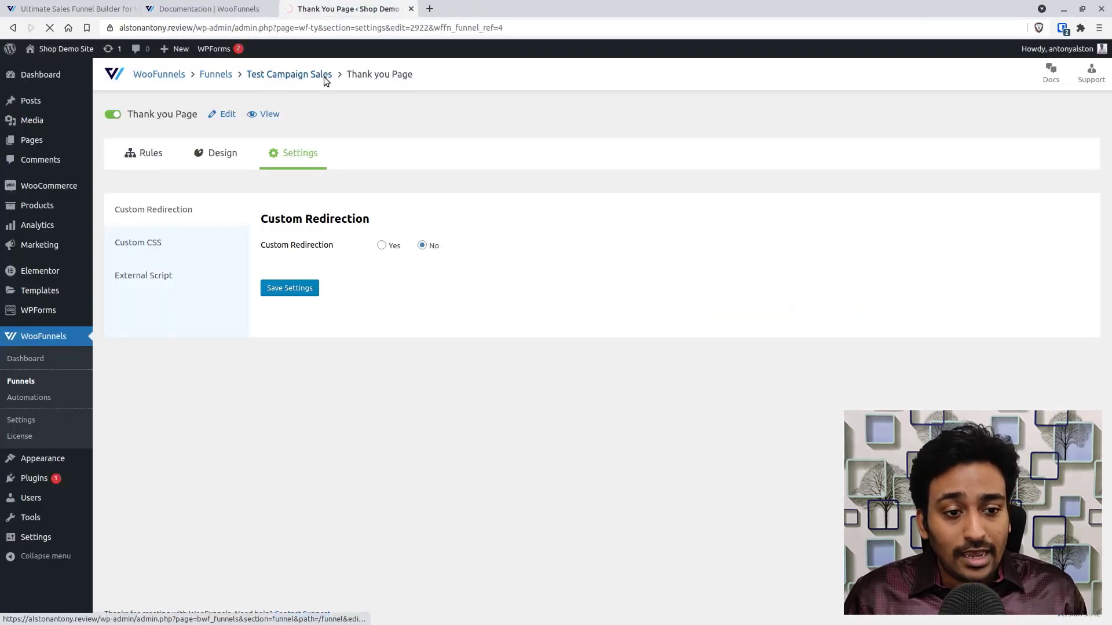
{"action": "right_click", "coordinate": [272, 113]}
{"action": "left_click", "coordinate": [307, 119]}
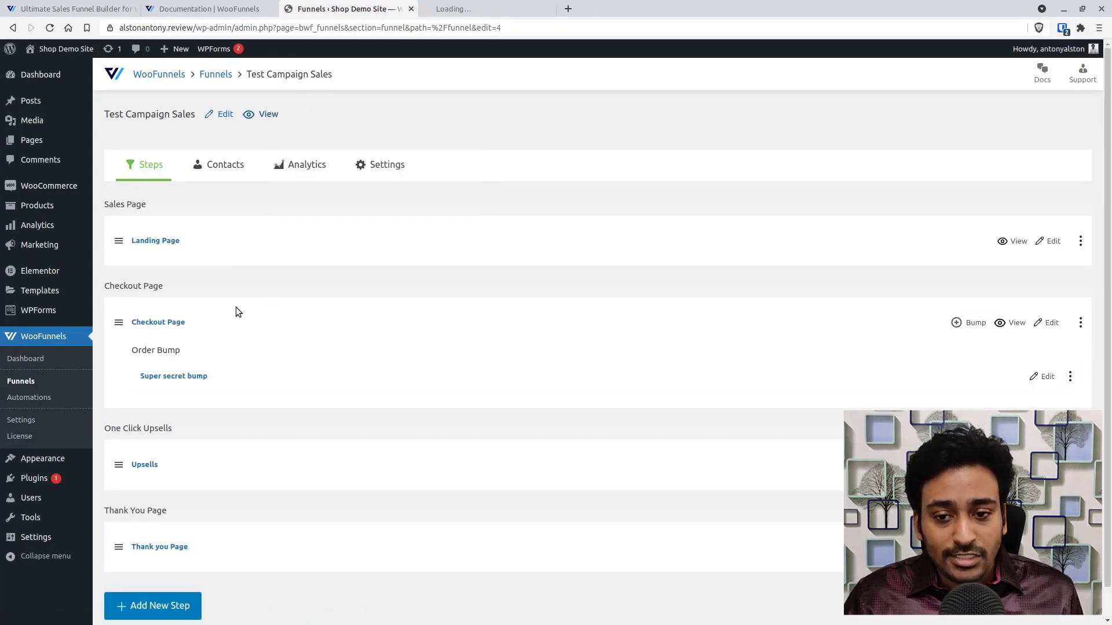
{"action": "scroll", "coordinate": [231, 310], "scroll_direction": "down", "scroll_amount": 1}
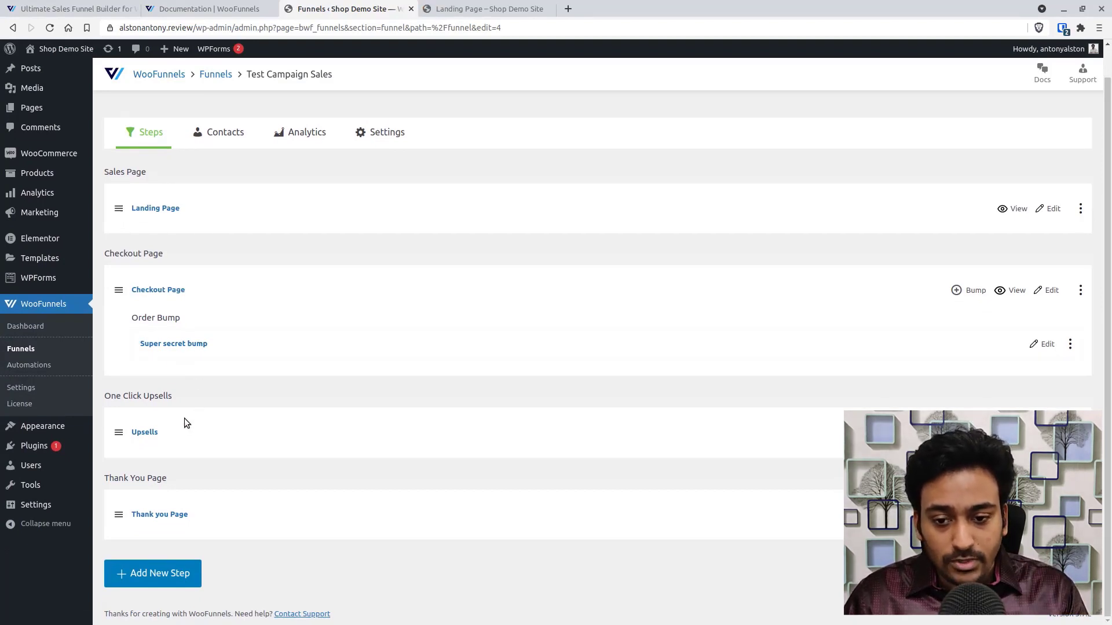
Go from the landing page offer to the checkout via the orange buy button
{"action": "left_click", "coordinate": [468, 7]}
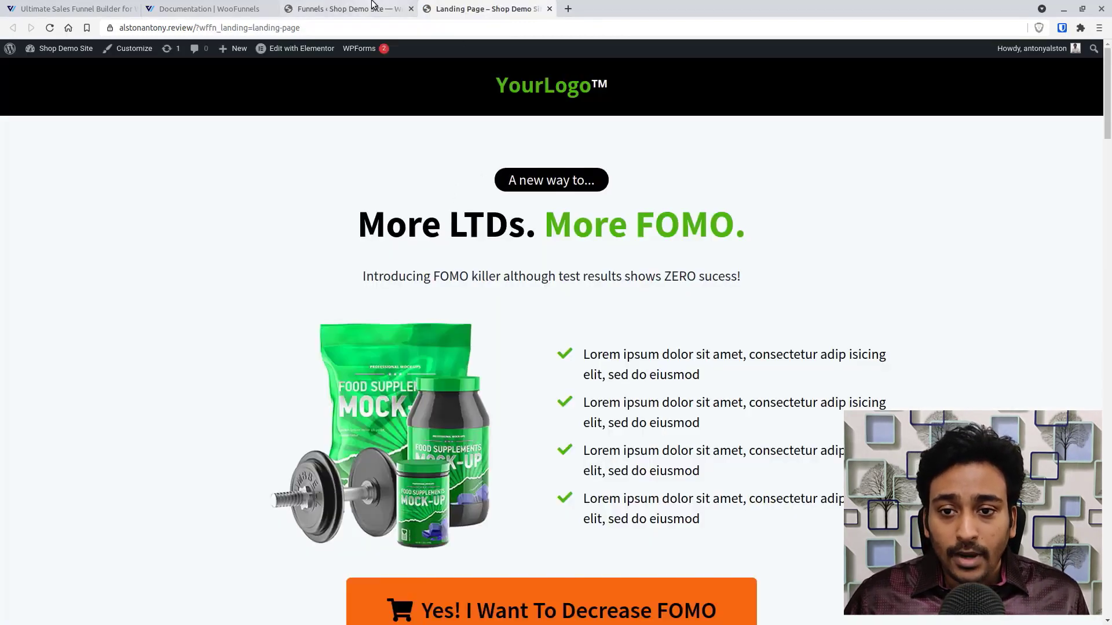
{"action": "left_click", "coordinate": [349, 9]}
{"action": "left_click", "coordinate": [467, 8]}
{"action": "scroll", "coordinate": [568, 324], "scroll_direction": "down", "scroll_amount": 2}
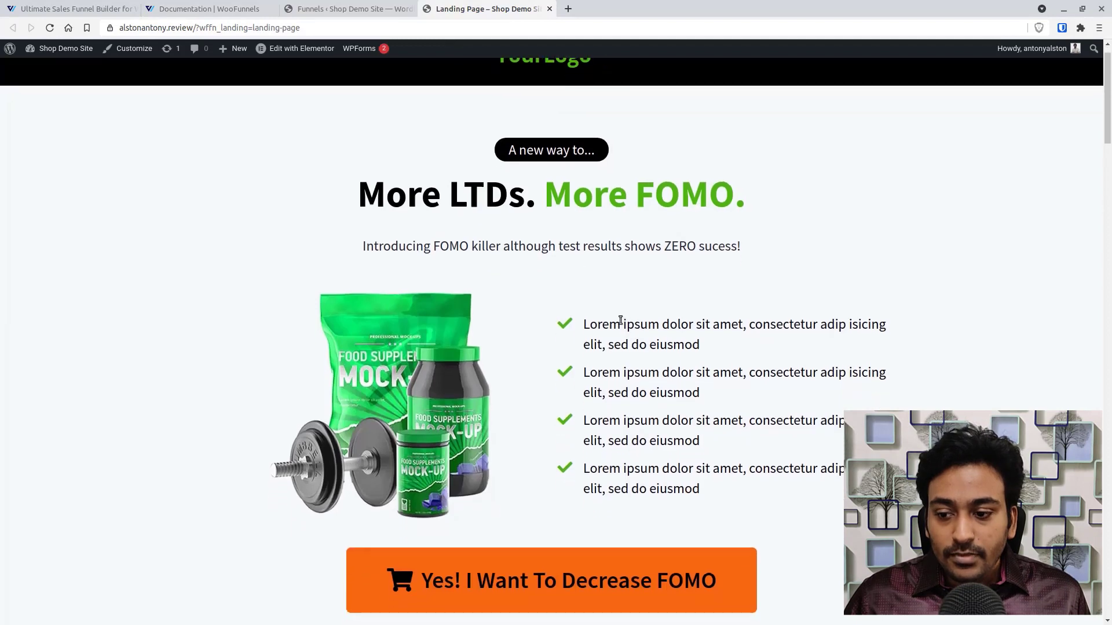
{"action": "left_click", "coordinate": [583, 494]}
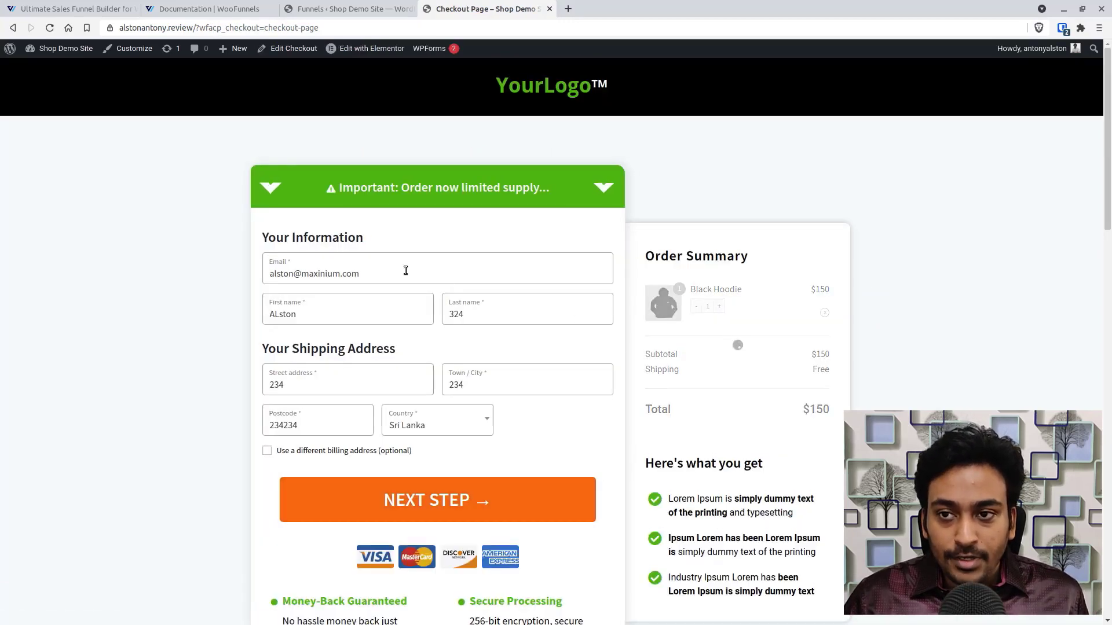
Submit the contact and shipping details with NEXT STEP to reach the product choices
{"action": "left_click", "coordinate": [350, 9]}
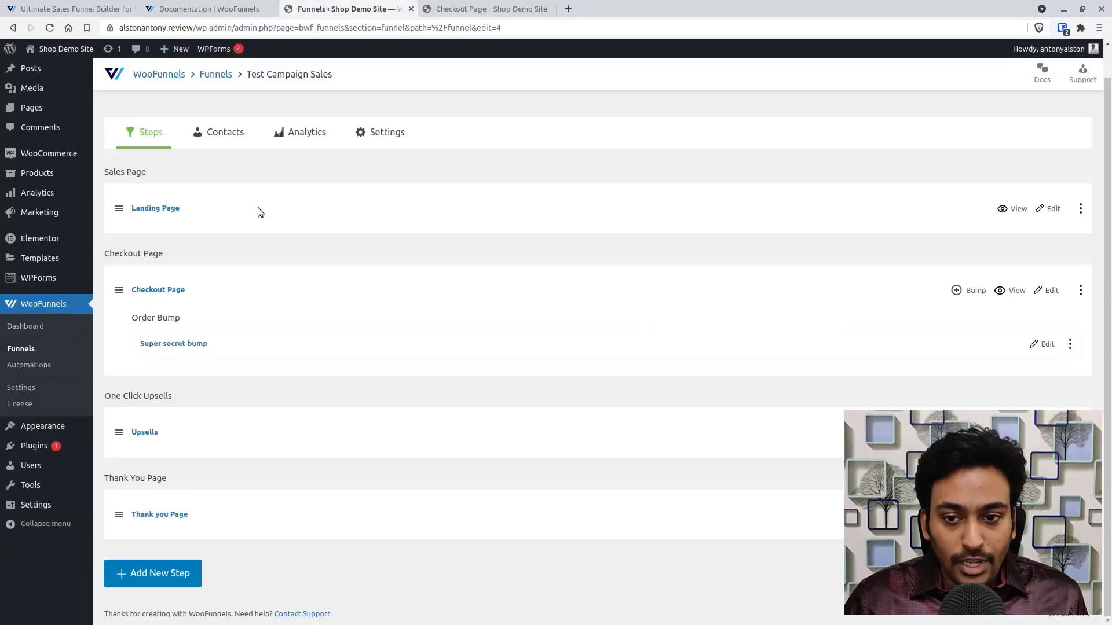
{"action": "left_click", "coordinate": [446, 9]}
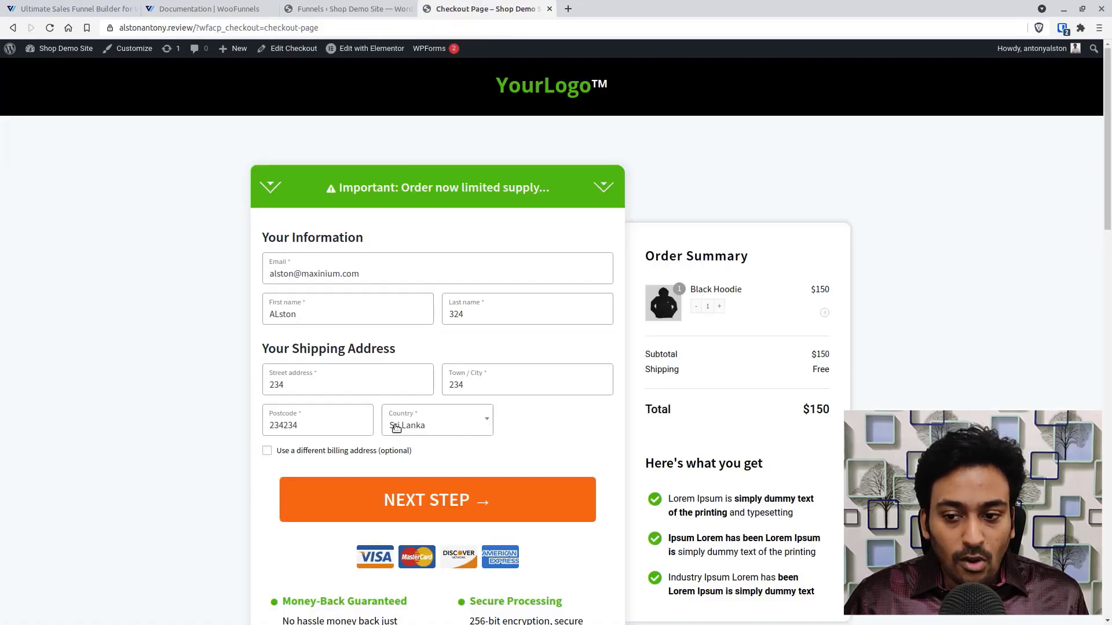
{"action": "scroll", "coordinate": [464, 457], "scroll_direction": "down", "scroll_amount": 2}
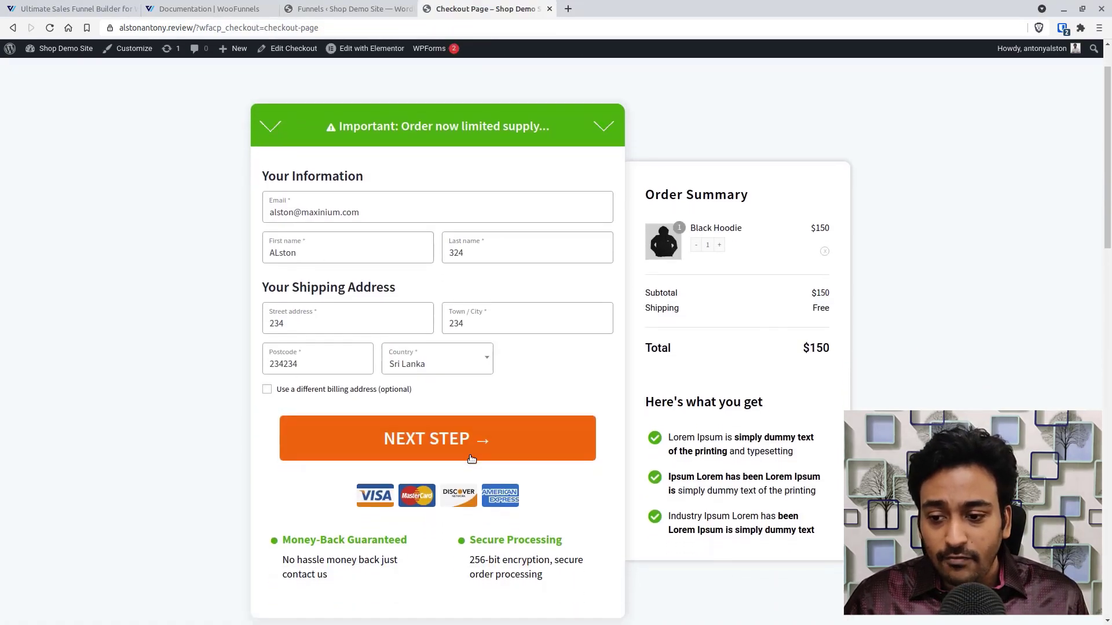
{"action": "scroll", "coordinate": [472, 459], "scroll_direction": "down", "scroll_amount": 1}
{"action": "left_click", "coordinate": [534, 411]}
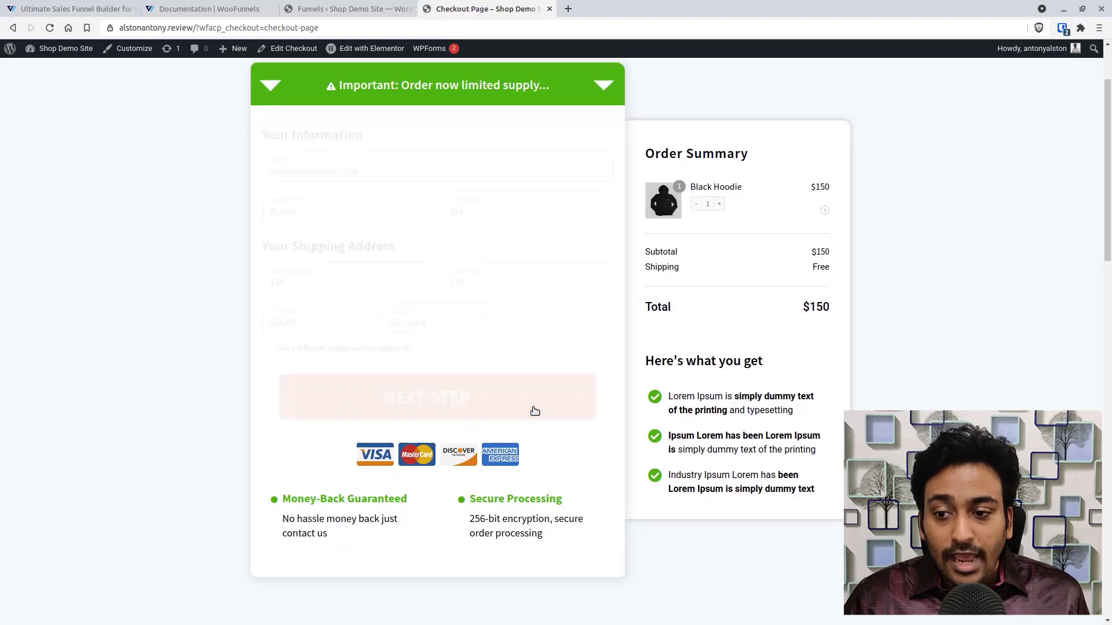
Open the Checkout Page step's Products settings in admin, then return to the live checkout
{"action": "left_click", "coordinate": [347, 9]}
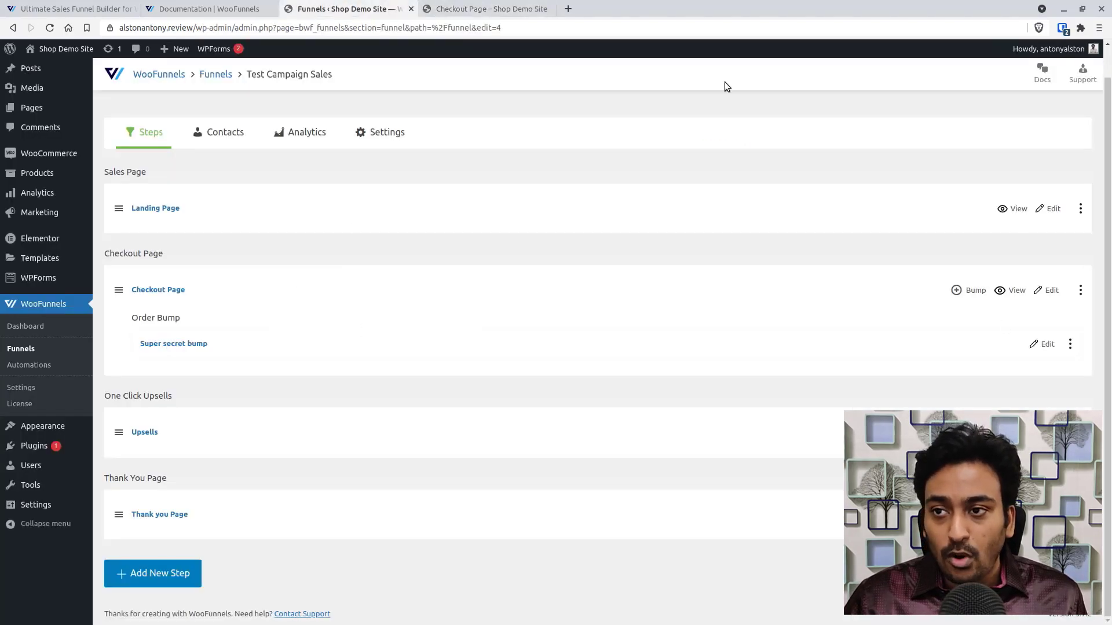
{"action": "left_click", "coordinate": [490, 8]}
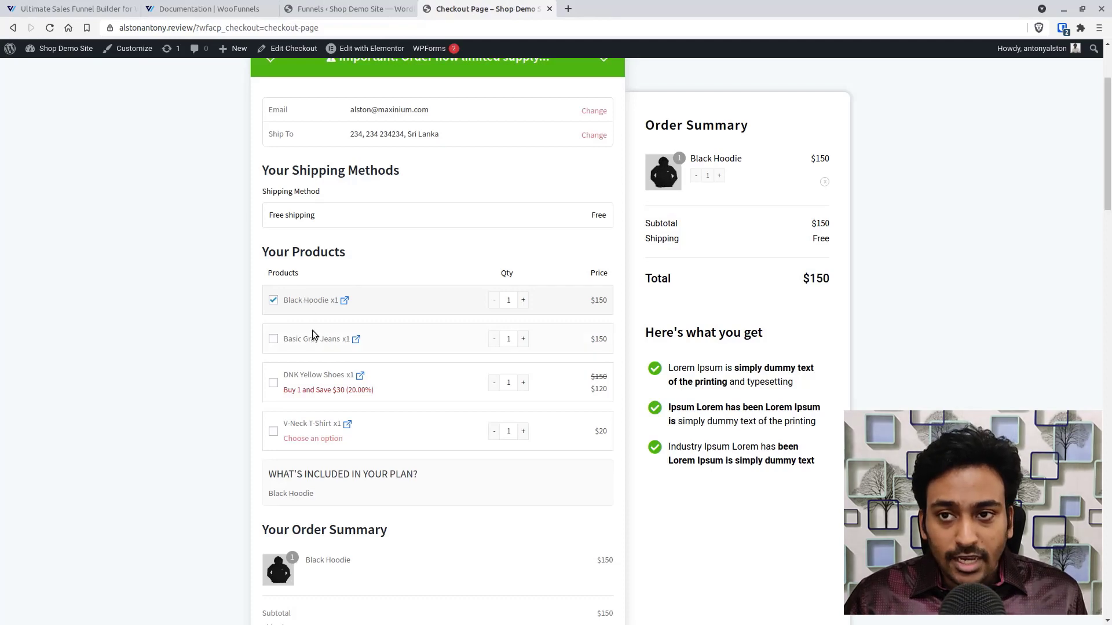
{"action": "left_click", "coordinate": [347, 9]}
{"action": "left_click", "coordinate": [1012, 294]}
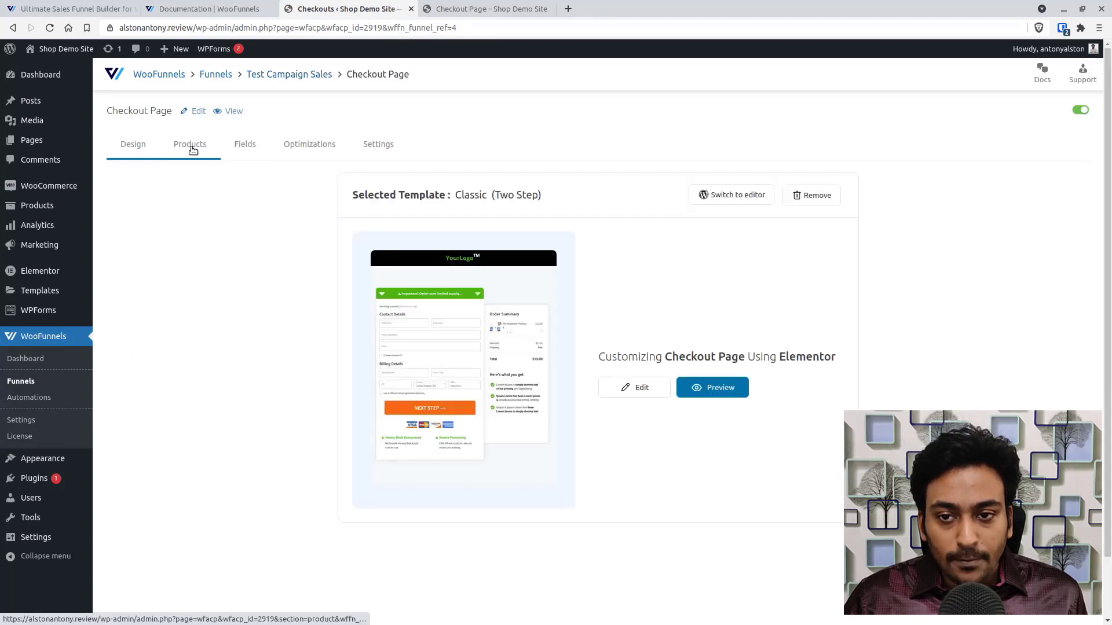
{"action": "left_click", "coordinate": [193, 150]}
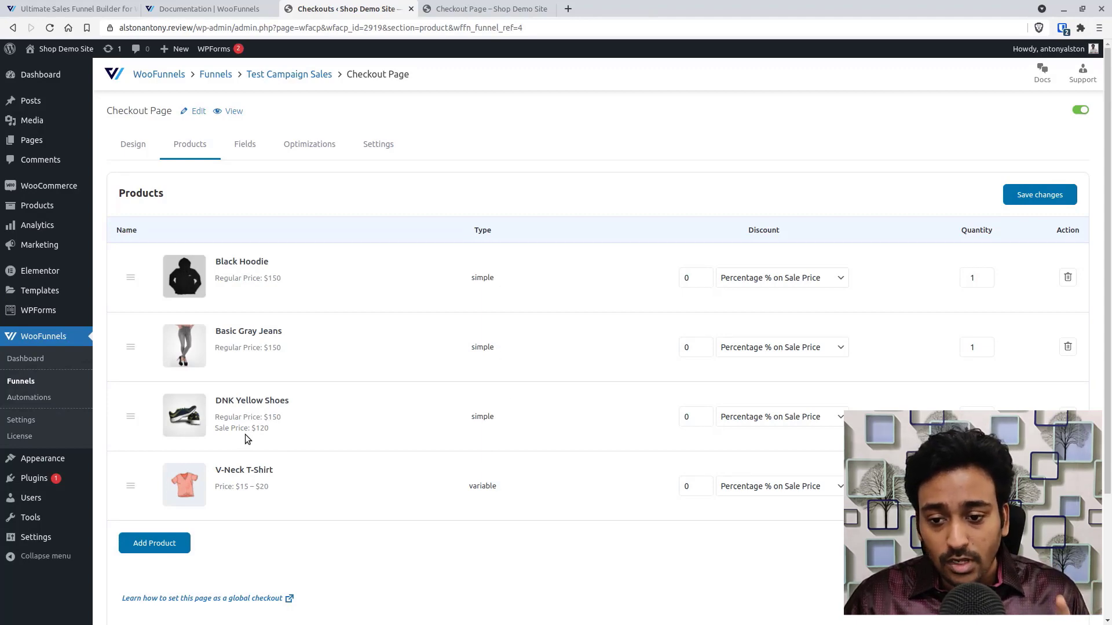
{"action": "left_click", "coordinate": [446, 9]}
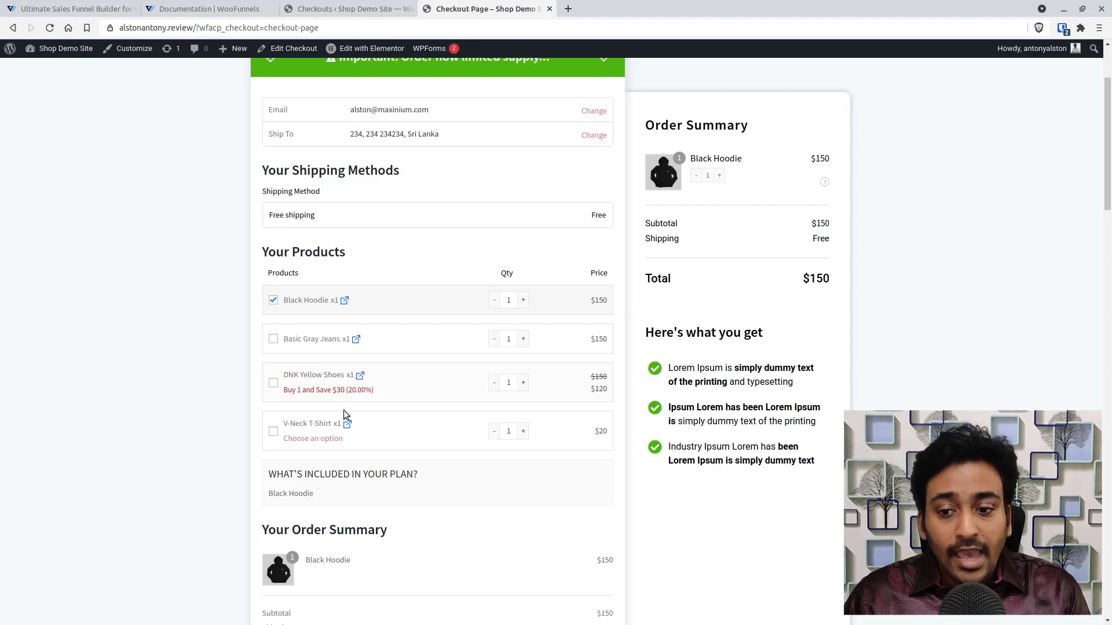
{"action": "scroll", "coordinate": [443, 376], "scroll_direction": "down", "scroll_amount": 2}
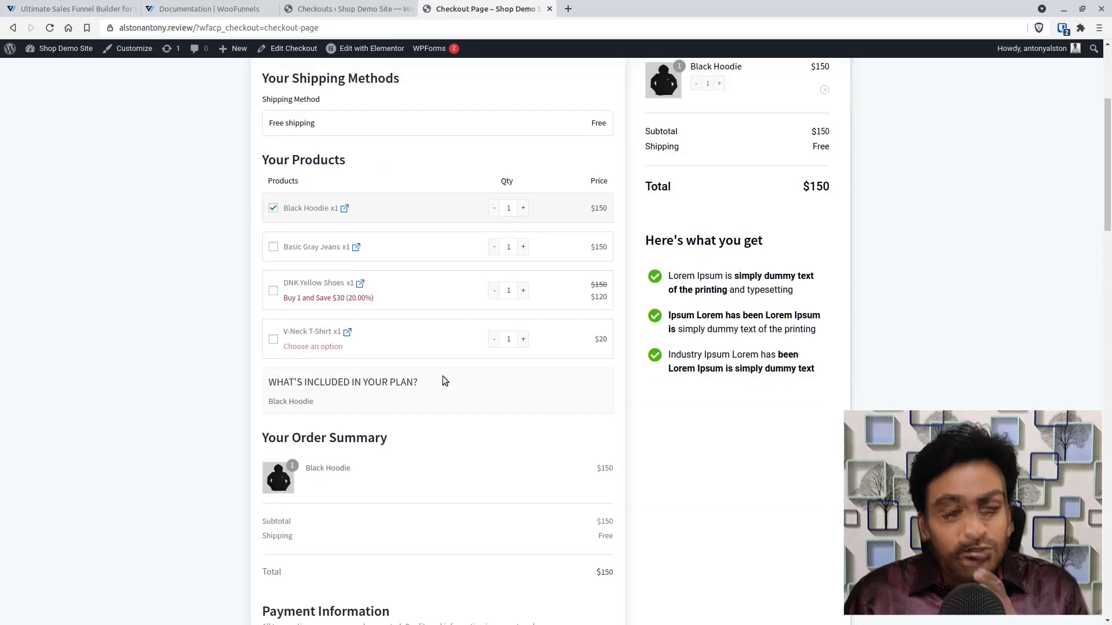
Add a Blue, Large V-Neck T-Shirt to the checkout order
{"action": "left_click", "coordinate": [302, 348]}
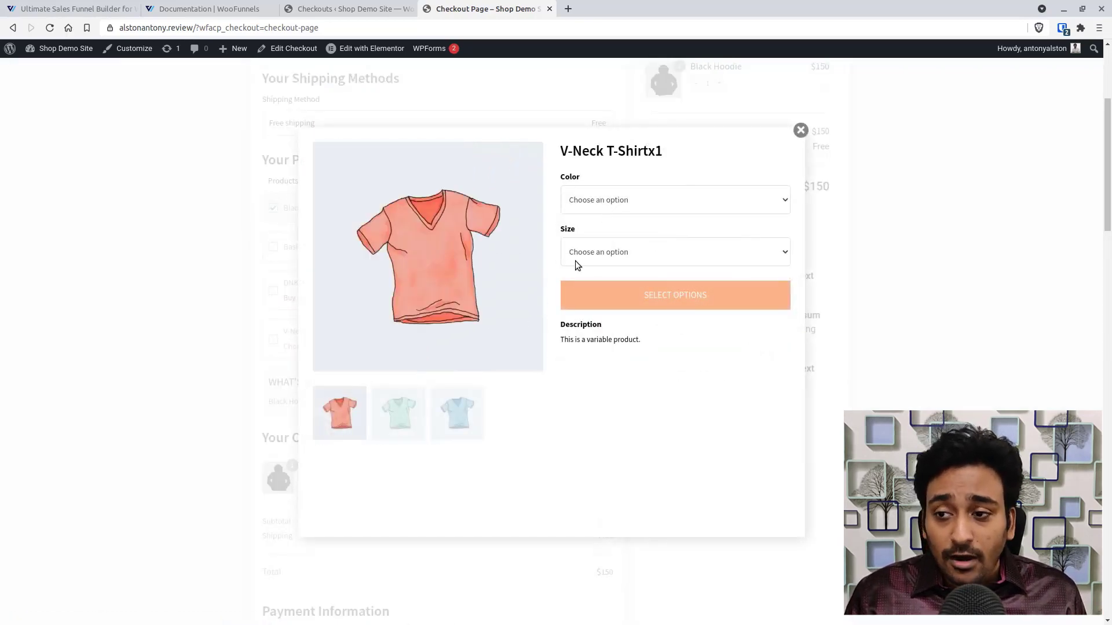
{"action": "left_click", "coordinate": [609, 206]}
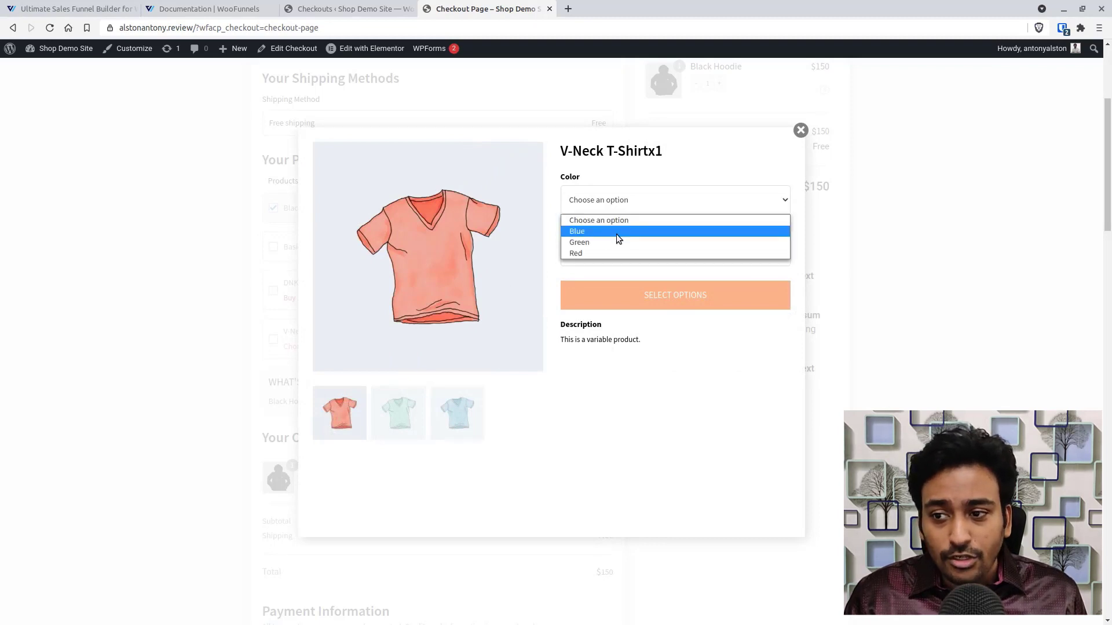
{"action": "left_click", "coordinate": [616, 232]}
{"action": "left_click", "coordinate": [611, 248]}
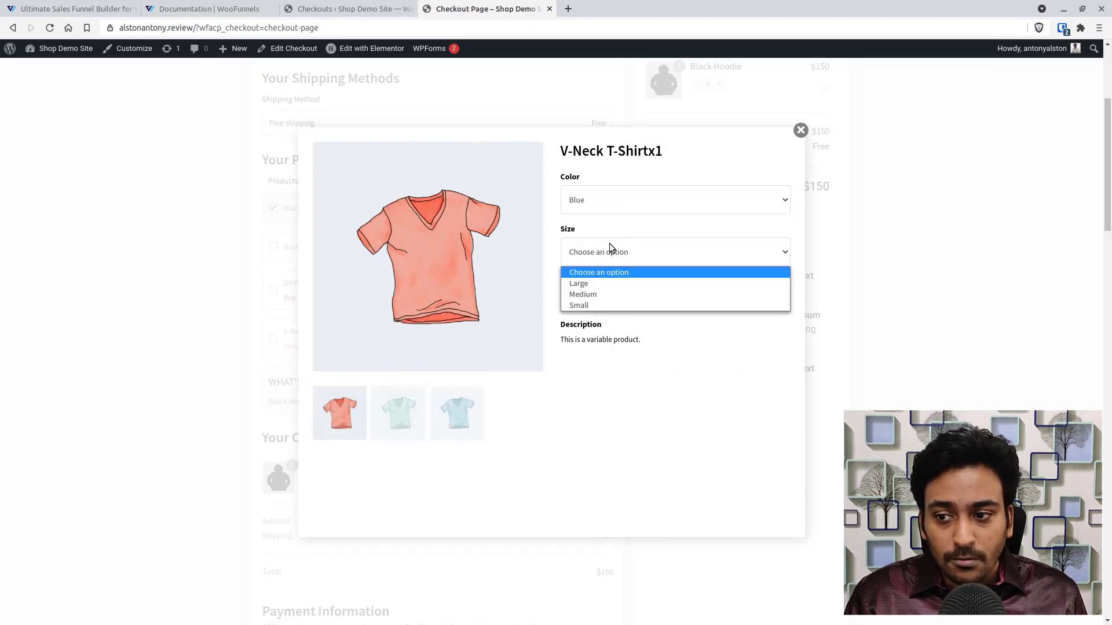
{"action": "left_click", "coordinate": [603, 284]}
{"action": "left_click", "coordinate": [667, 431]}
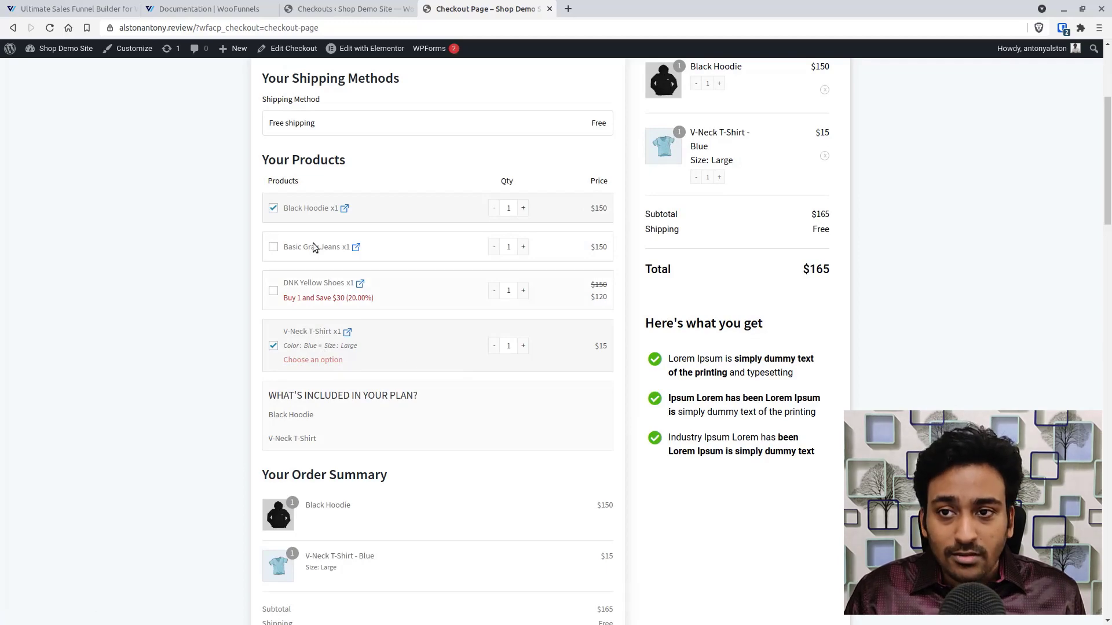
Cross-check the checkout's product settings and funnel steps against the live checkout page
{"action": "left_click", "coordinate": [384, 10]}
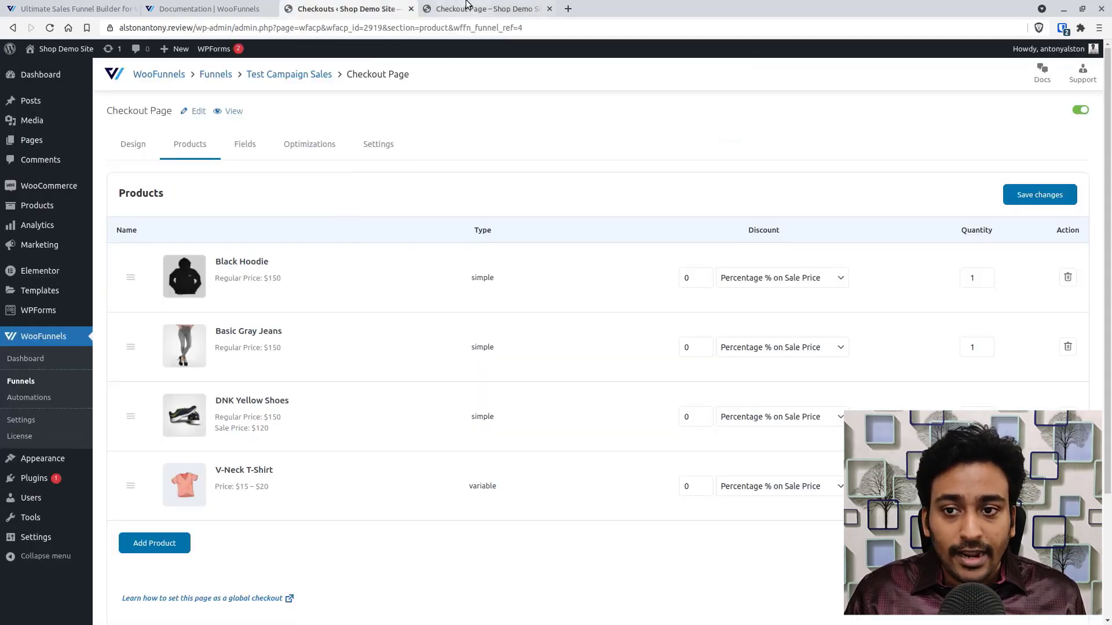
{"action": "left_click", "coordinate": [306, 80]}
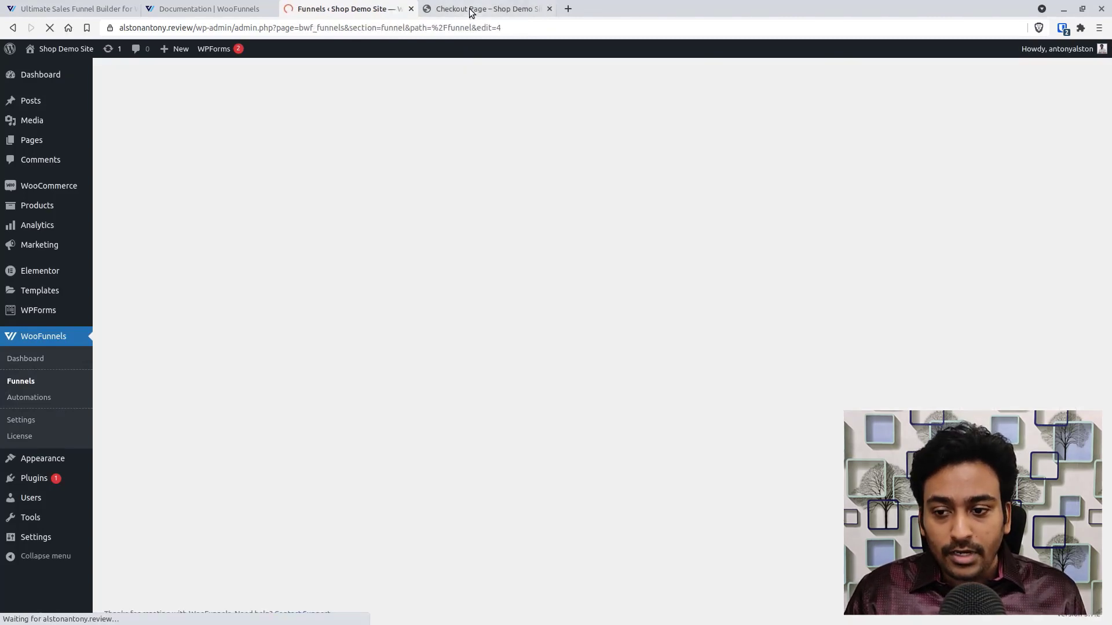
{"action": "left_click", "coordinate": [472, 12]}
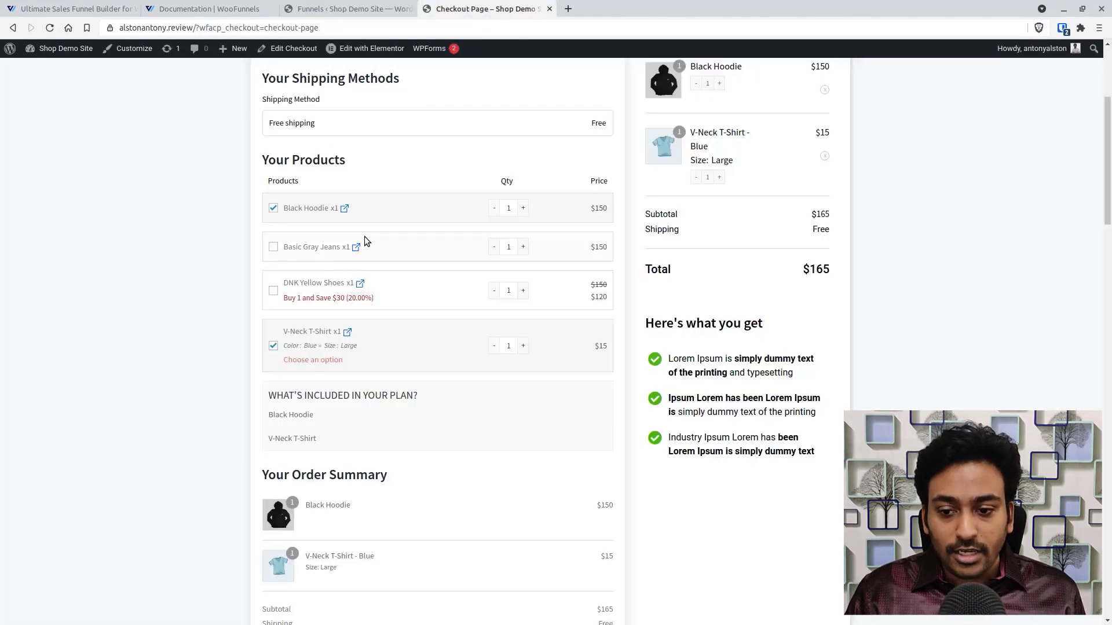
{"action": "scroll", "coordinate": [367, 241], "scroll_direction": "down", "scroll_amount": 1}
{"action": "scroll", "coordinate": [367, 241], "scroll_direction": "down", "scroll_amount": 2}
{"action": "left_click", "coordinate": [347, 9]}
{"action": "scroll", "coordinate": [339, 267], "scroll_direction": "down", "scroll_amount": 1}
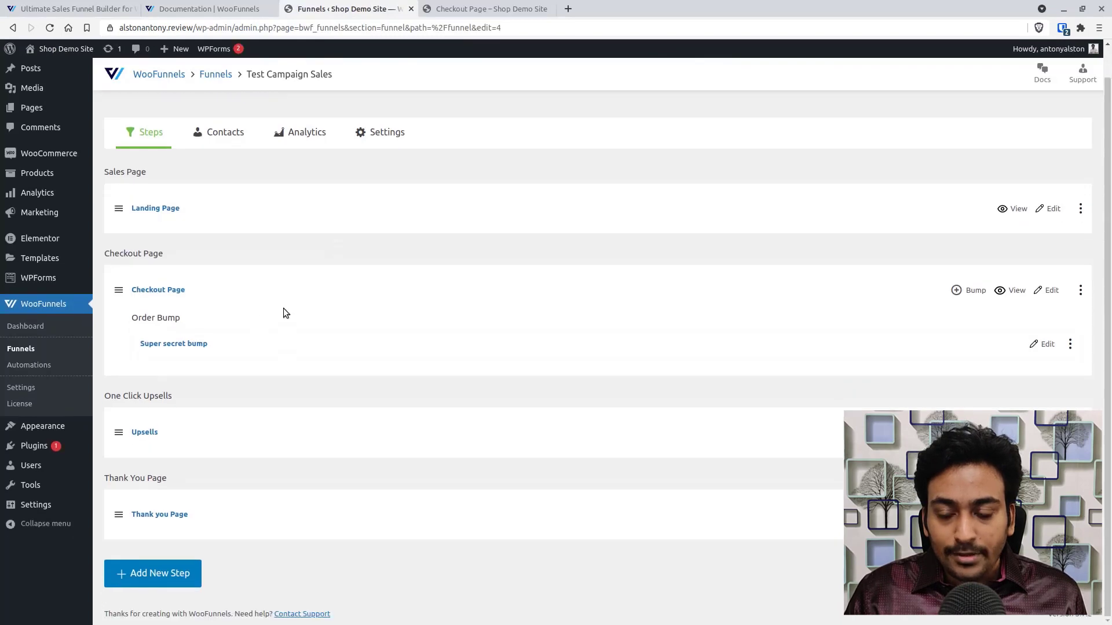
{"action": "left_click", "coordinate": [501, 5]}
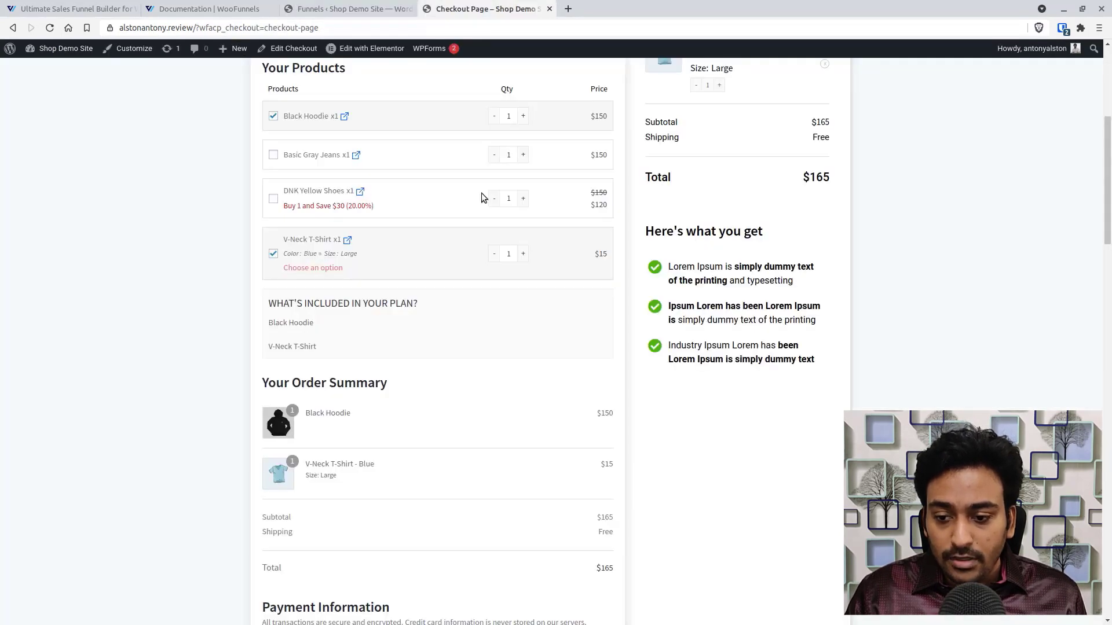
{"action": "scroll", "coordinate": [475, 235], "scroll_direction": "down", "scroll_amount": 3}
{"action": "scroll", "coordinate": [475, 235], "scroll_direction": "down", "scroll_amount": 3}
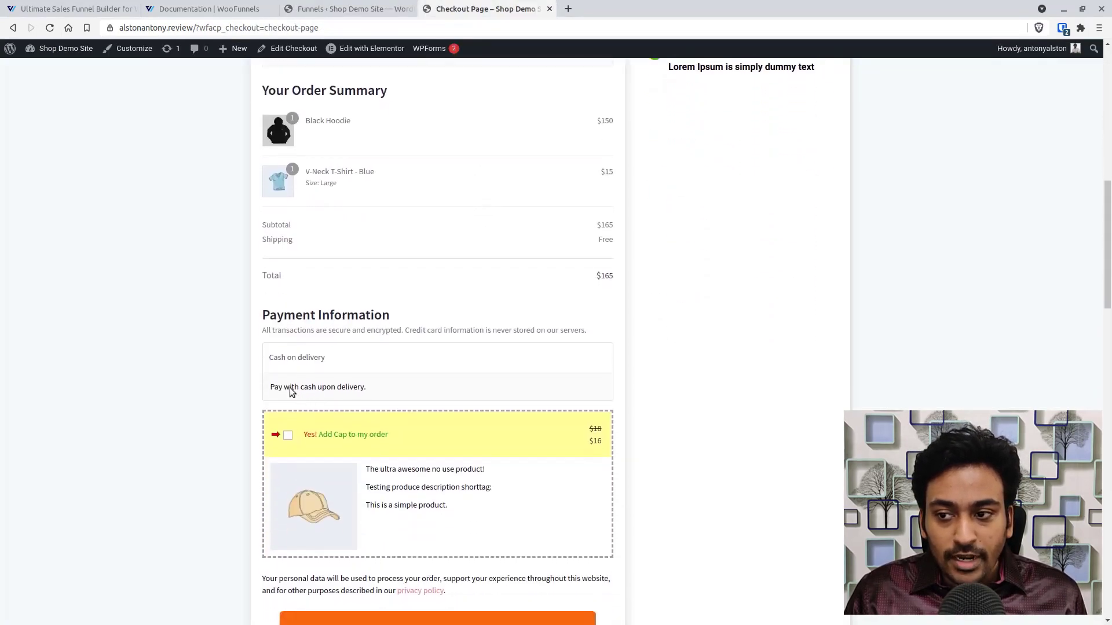
{"action": "scroll", "coordinate": [289, 387], "scroll_direction": "down", "scroll_amount": 1}
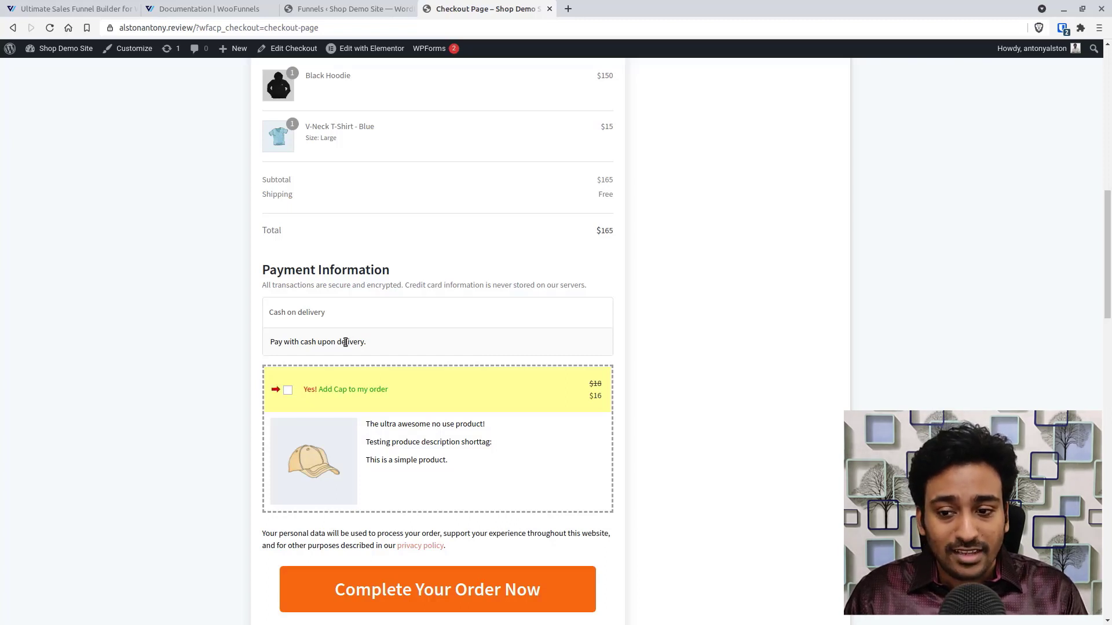
Tick 'Yes! Add Cap to my order' for the $181 total and place the order
{"action": "left_click", "coordinate": [289, 391]}
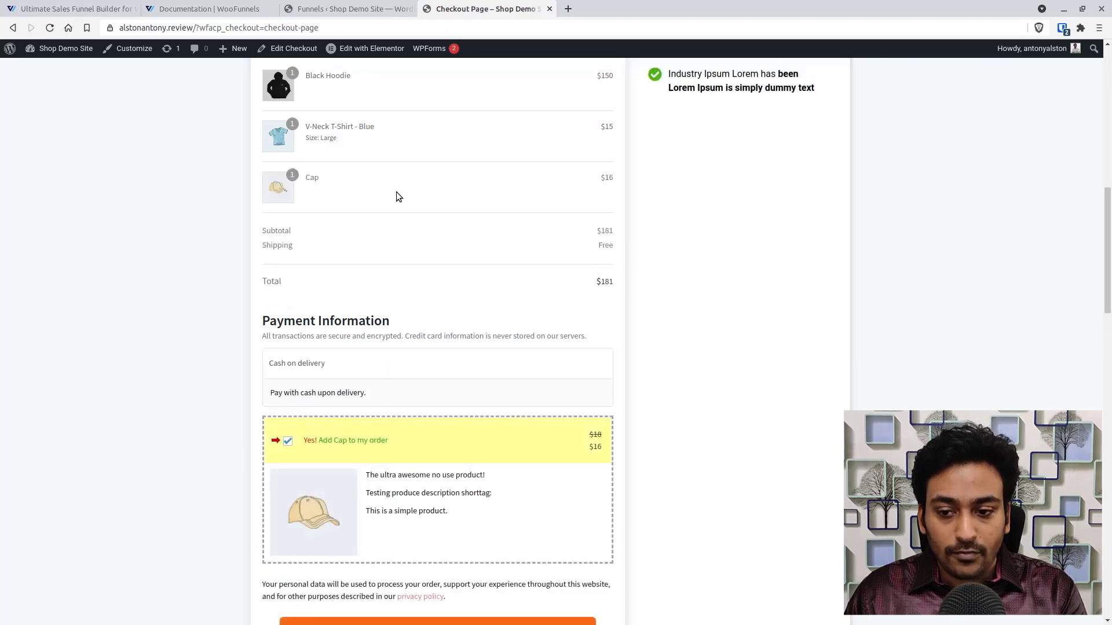
{"action": "scroll", "coordinate": [396, 192], "scroll_direction": "down", "scroll_amount": 5}
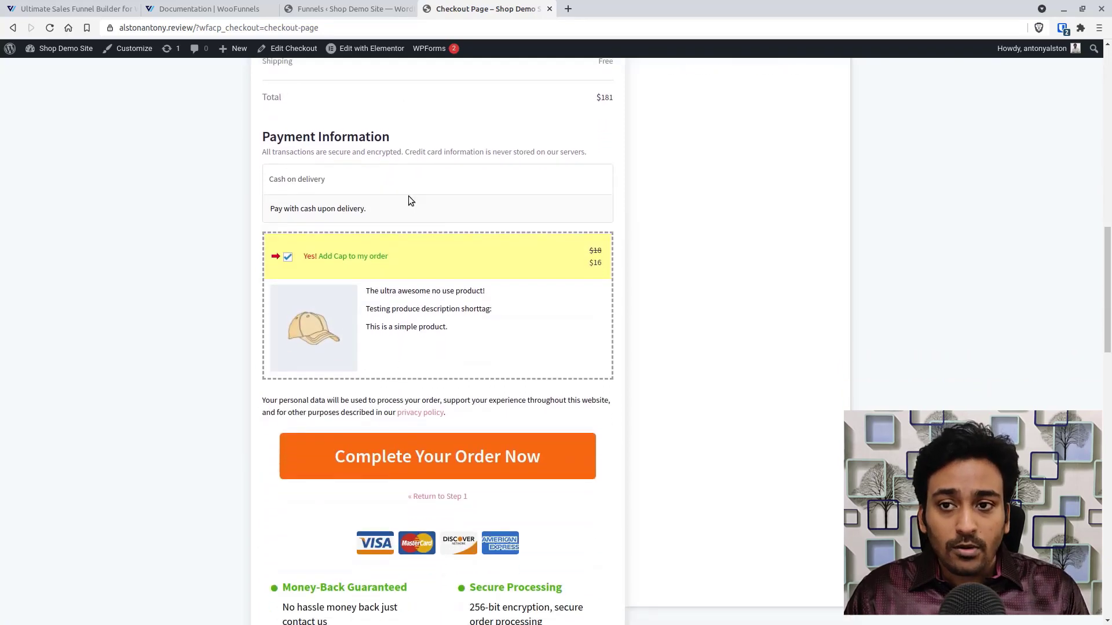
{"action": "left_click", "coordinate": [346, 9]}
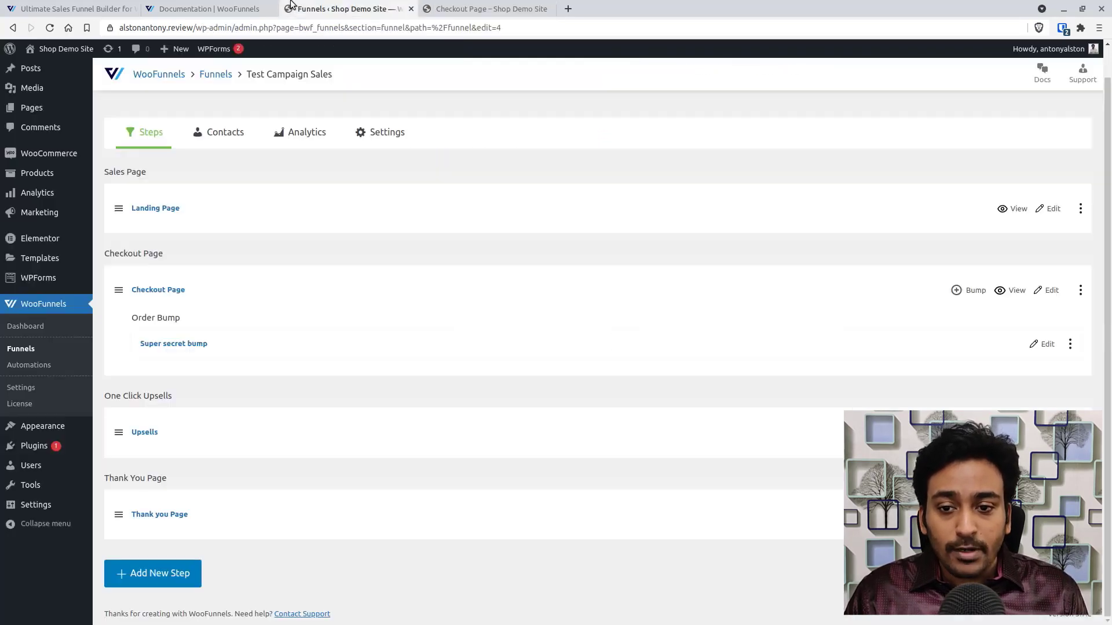
{"action": "left_click", "coordinate": [145, 433]}
{"action": "left_click", "coordinate": [487, 9]}
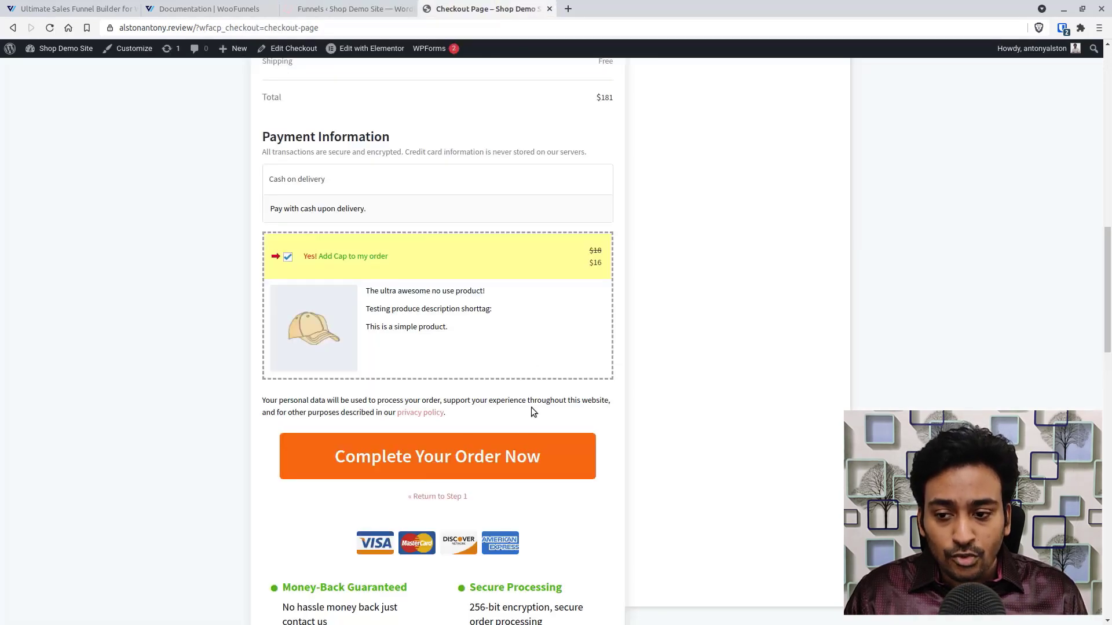
{"action": "left_click", "coordinate": [517, 446]}
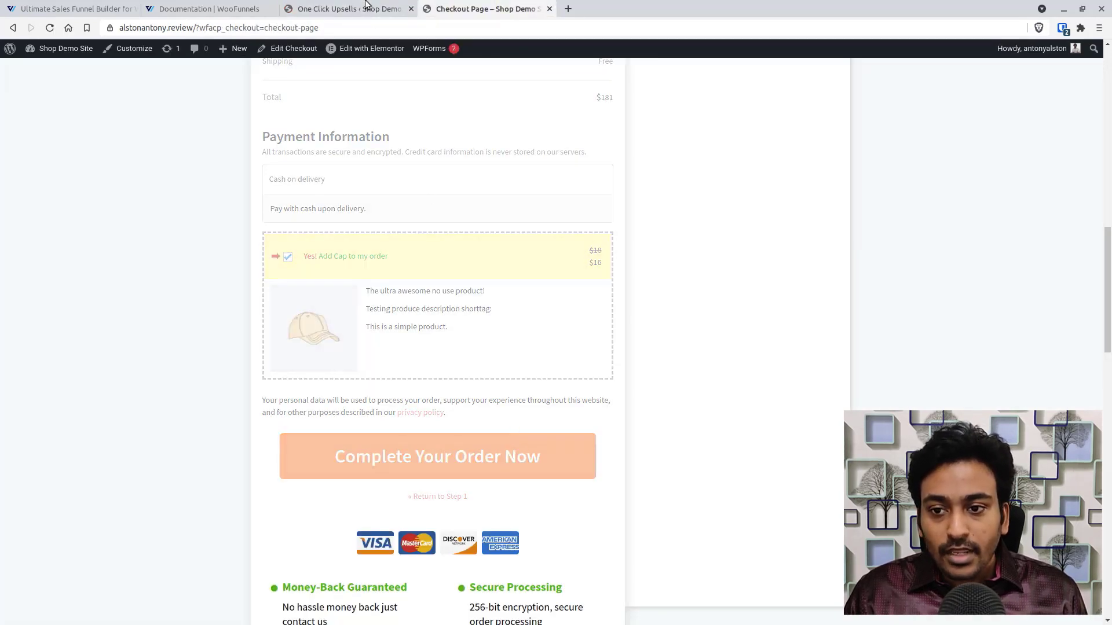
Accept Upsell Offer 1 with 'Yes, Add This To My Order'
{"action": "left_click", "coordinate": [365, 7]}
{"action": "left_click", "coordinate": [449, 13]}
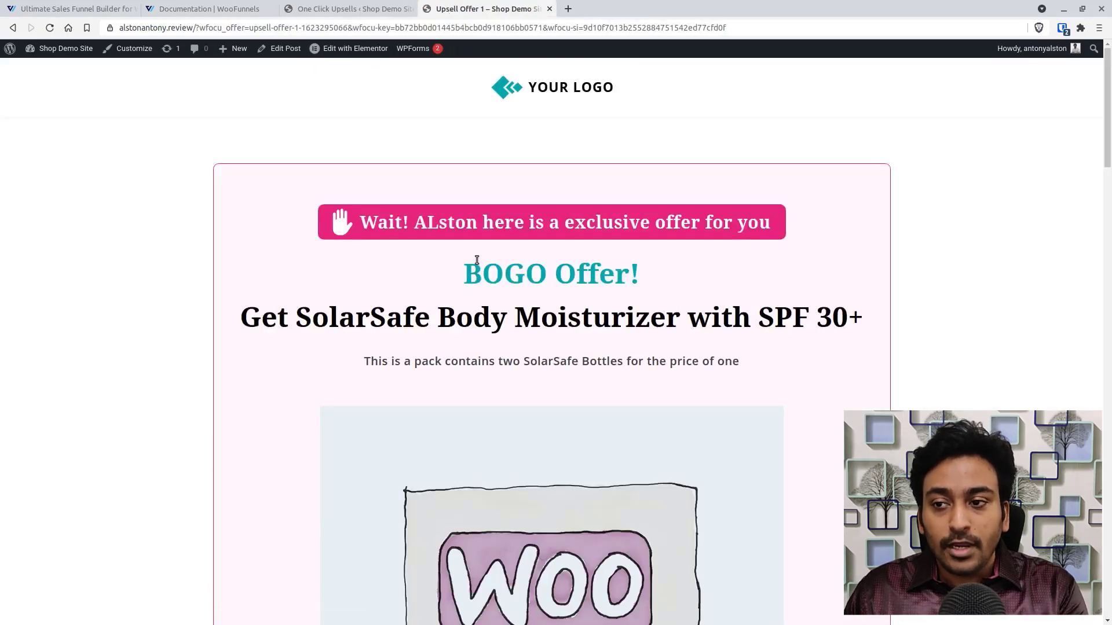
{"action": "scroll", "coordinate": [477, 260], "scroll_direction": "down", "scroll_amount": 10}
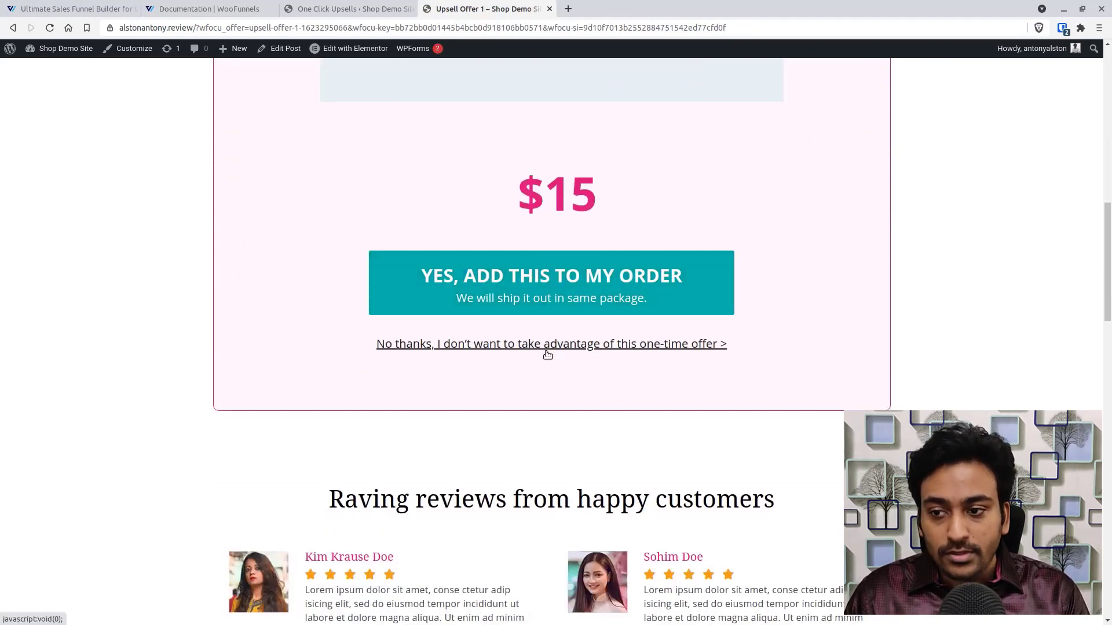
{"action": "left_click", "coordinate": [536, 297]}
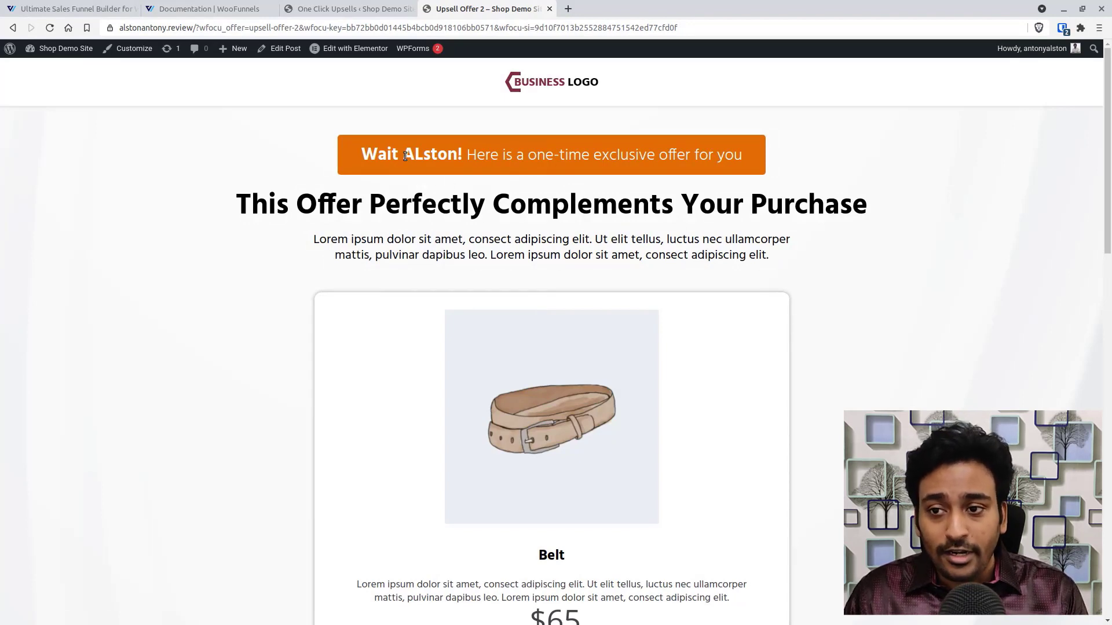
Decline the $65 Belt upsell via 'No thanks' to reach the thank-you page
{"action": "left_click_drag", "start_coordinate": [405, 157], "coordinate": [459, 154]}
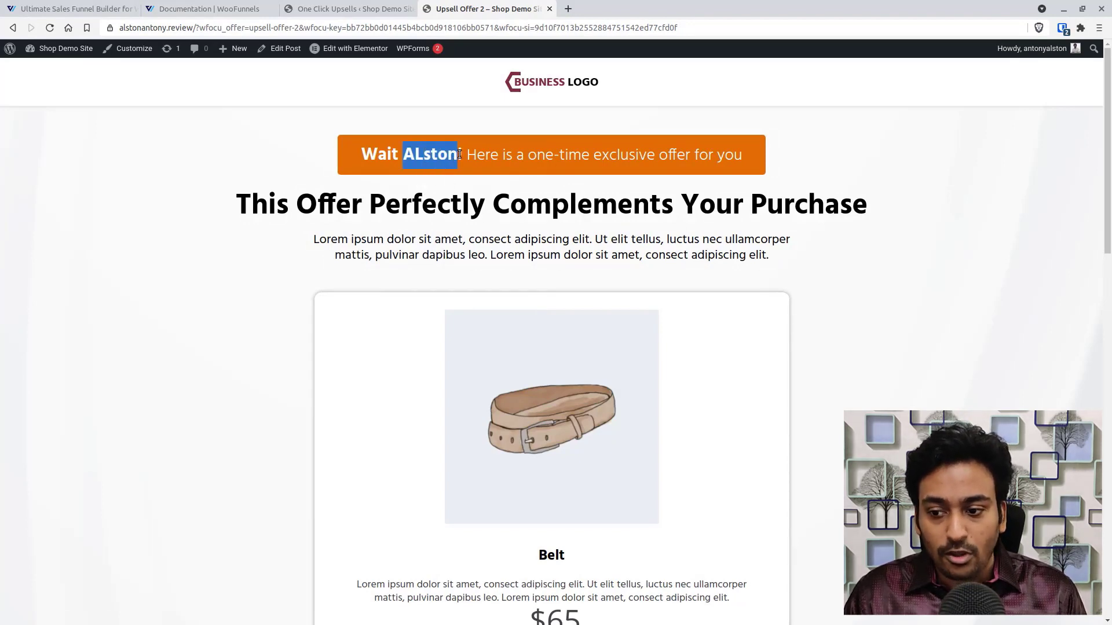
{"action": "scroll", "coordinate": [461, 346], "scroll_direction": "down", "scroll_amount": 5}
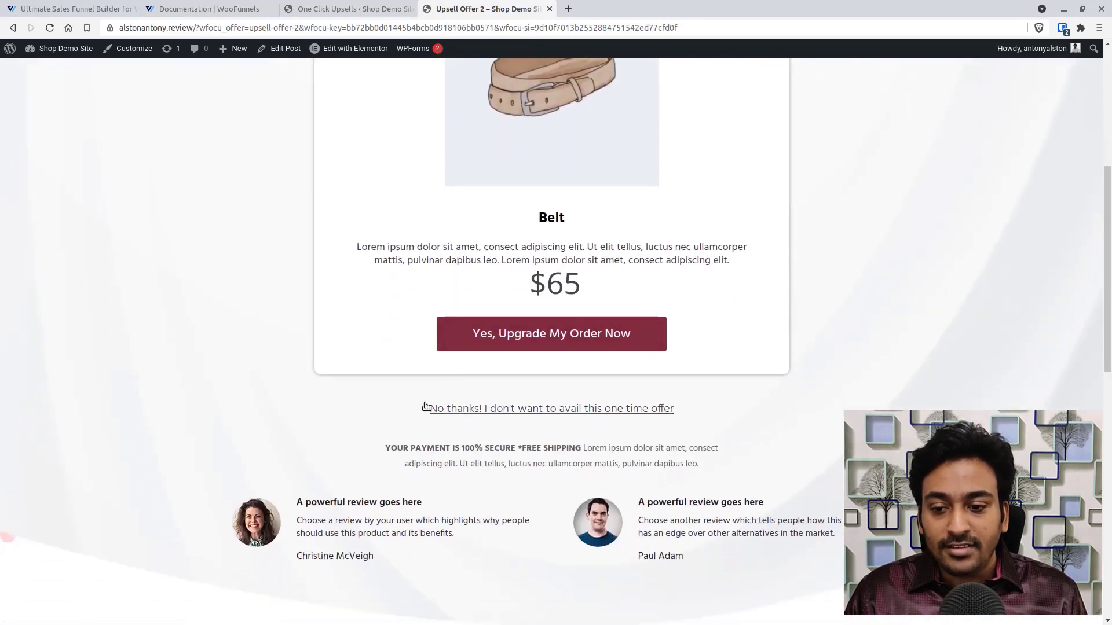
{"action": "left_click", "coordinate": [469, 411]}
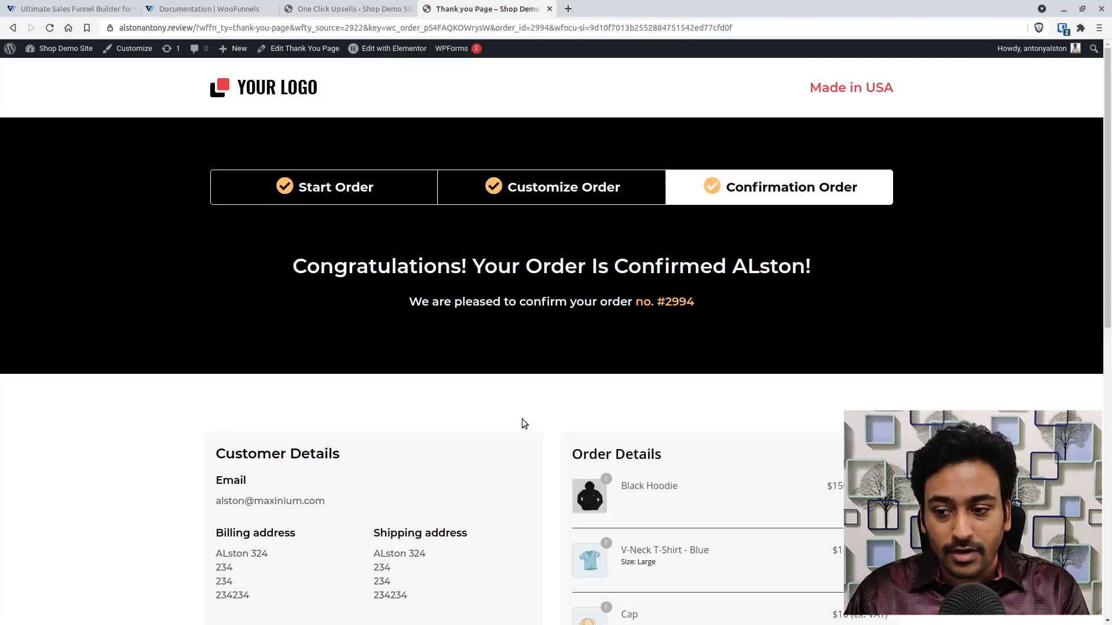
Check Order Details and Downloads show the Cap and Album totalling $196, then return to Upsells Offers
{"action": "left_click", "coordinate": [335, 14]}
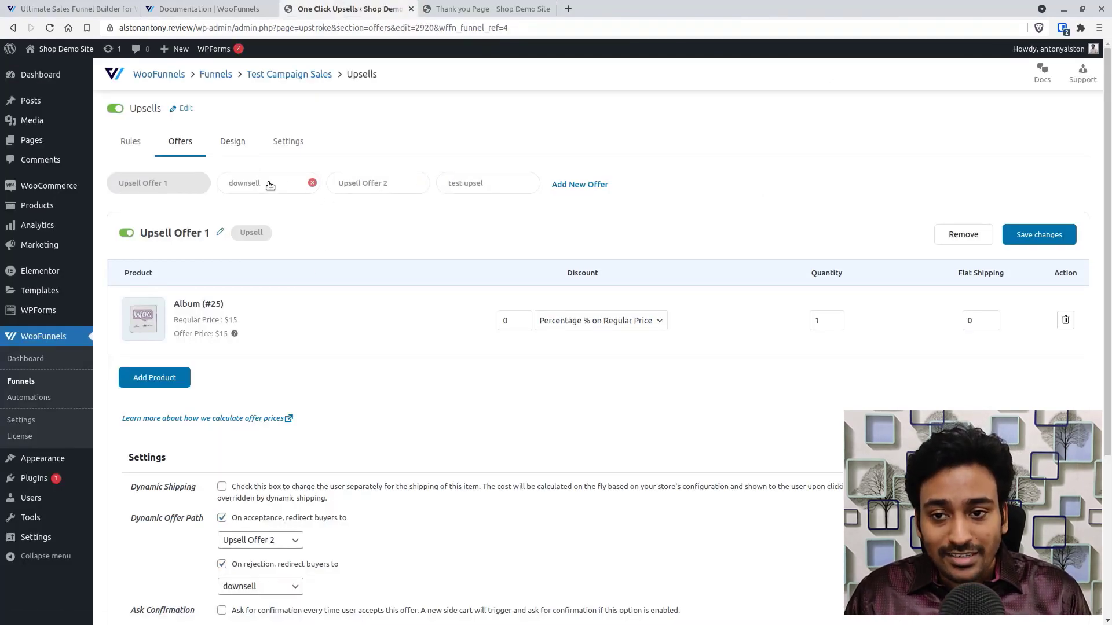
{"action": "left_click", "coordinate": [461, 7]}
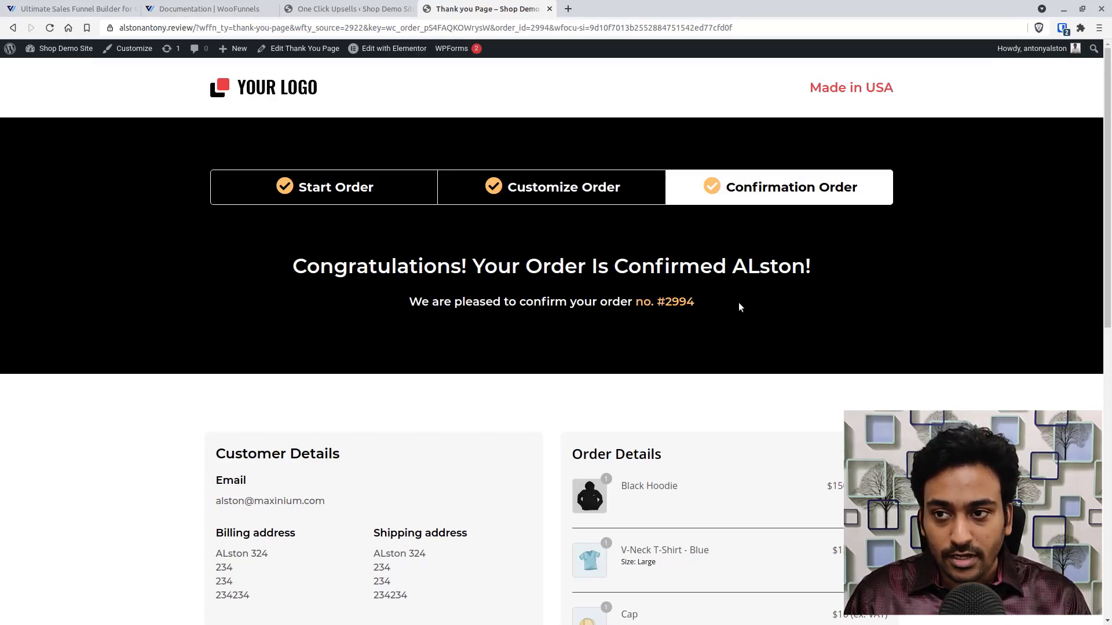
{"action": "scroll", "coordinate": [738, 303], "scroll_direction": "down", "scroll_amount": 3}
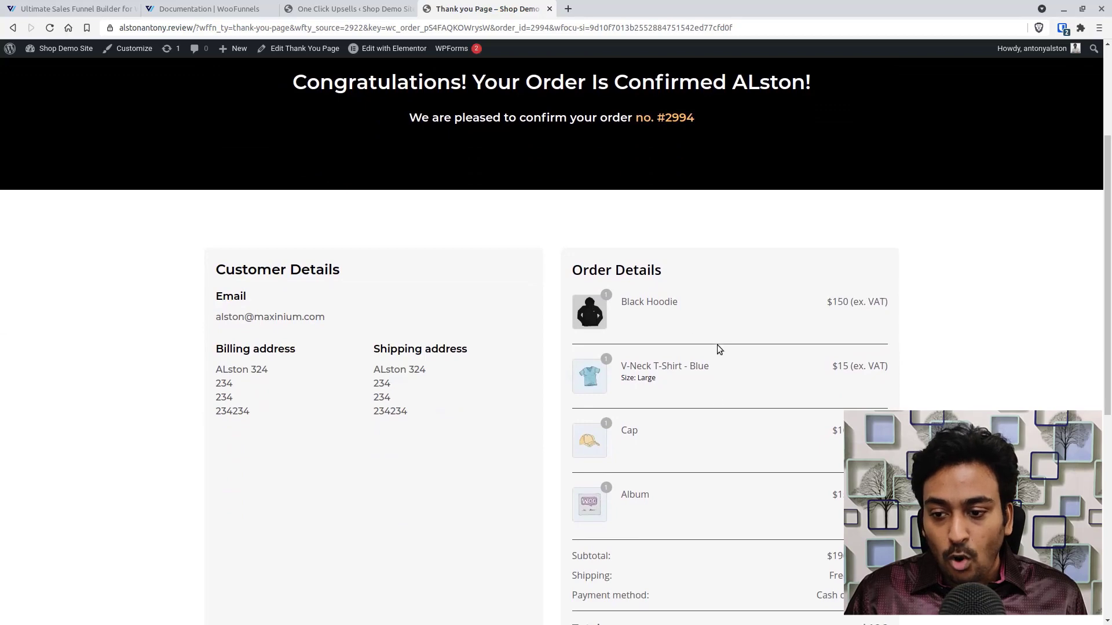
{"action": "scroll", "coordinate": [707, 468], "scroll_direction": "down", "scroll_amount": 5}
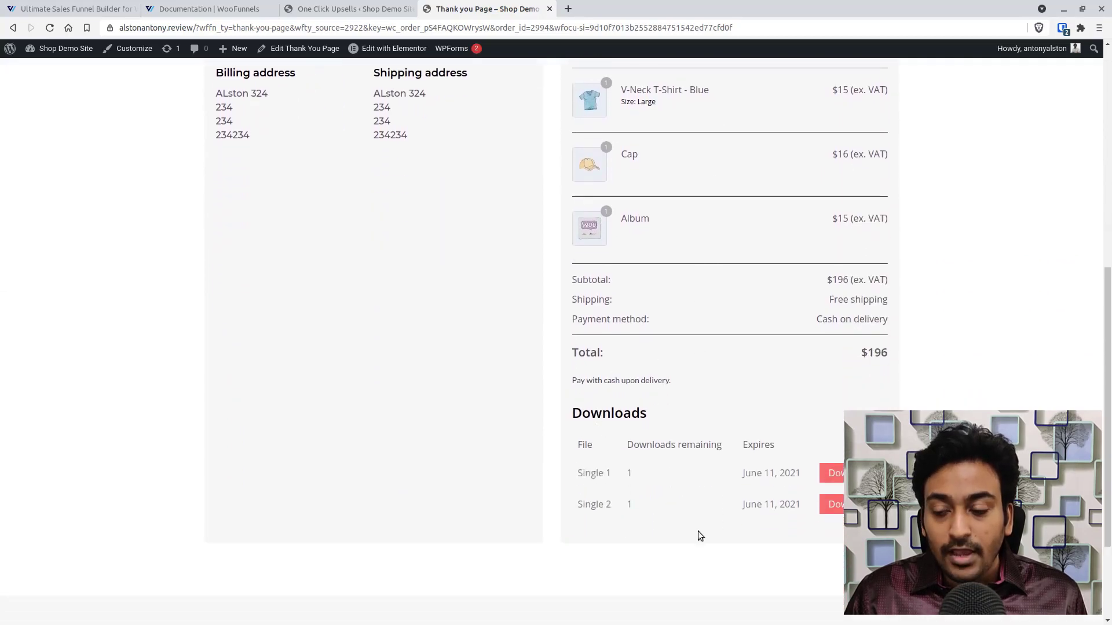
{"action": "scroll", "coordinate": [568, 440], "scroll_direction": "up", "scroll_amount": 6}
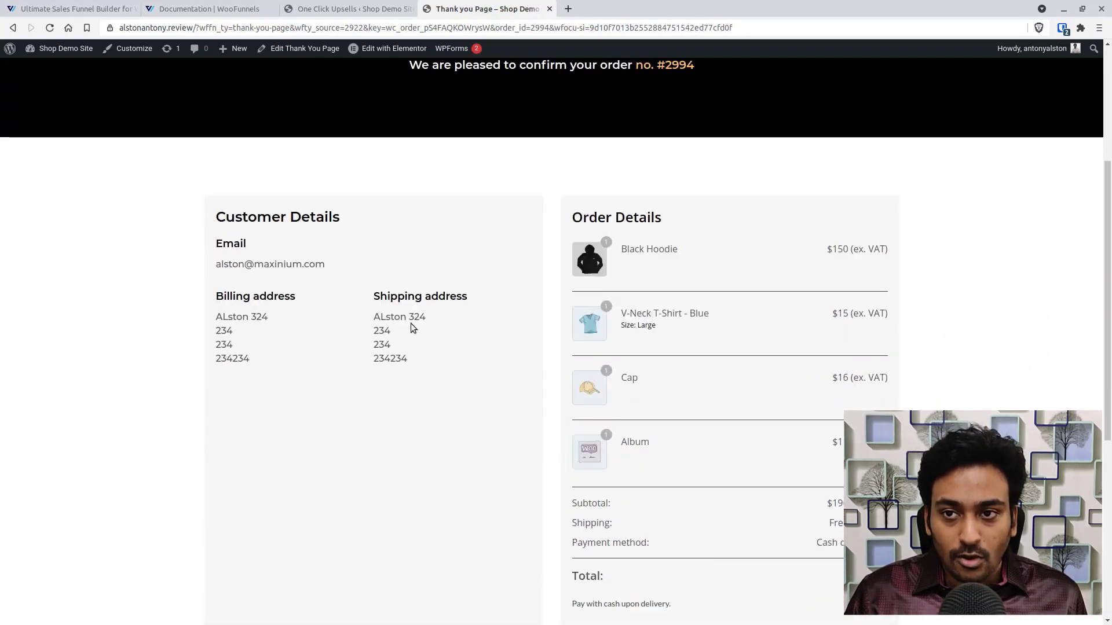
{"action": "left_click", "coordinate": [375, 4]}
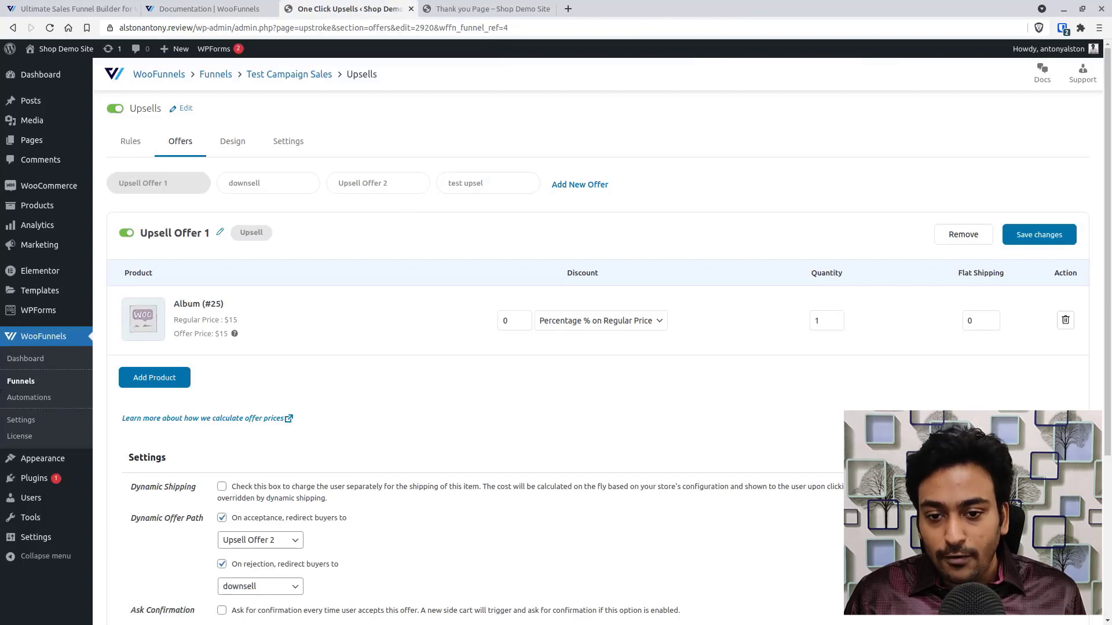
View details of the newest contact in Test Campaign Sales' Contacts list
{"action": "left_click", "coordinate": [29, 381]}
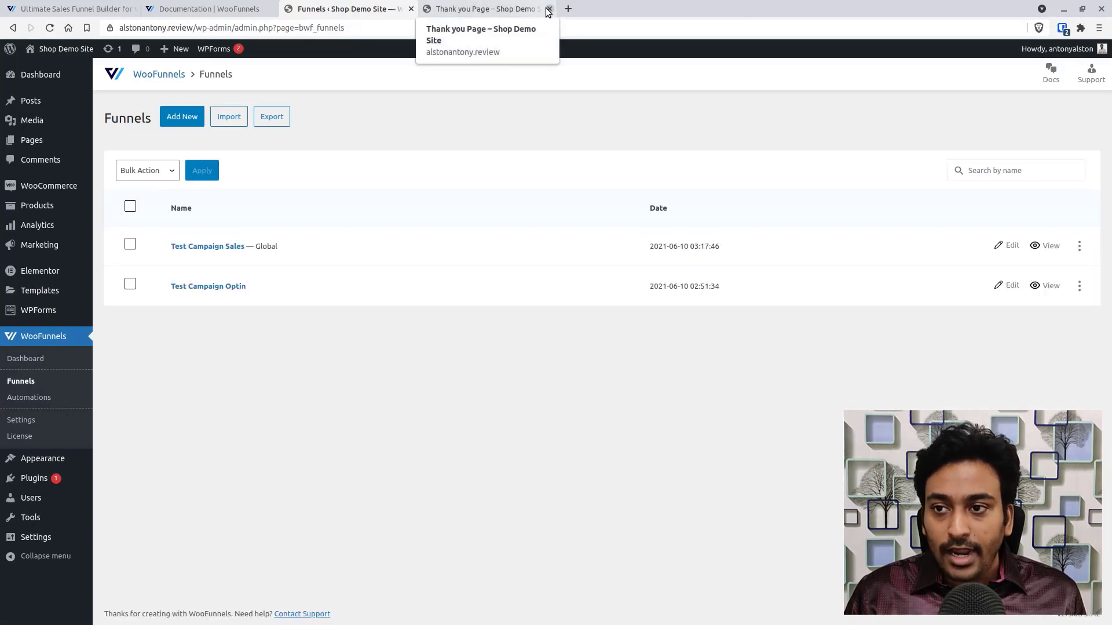
{"action": "left_click", "coordinate": [548, 9]}
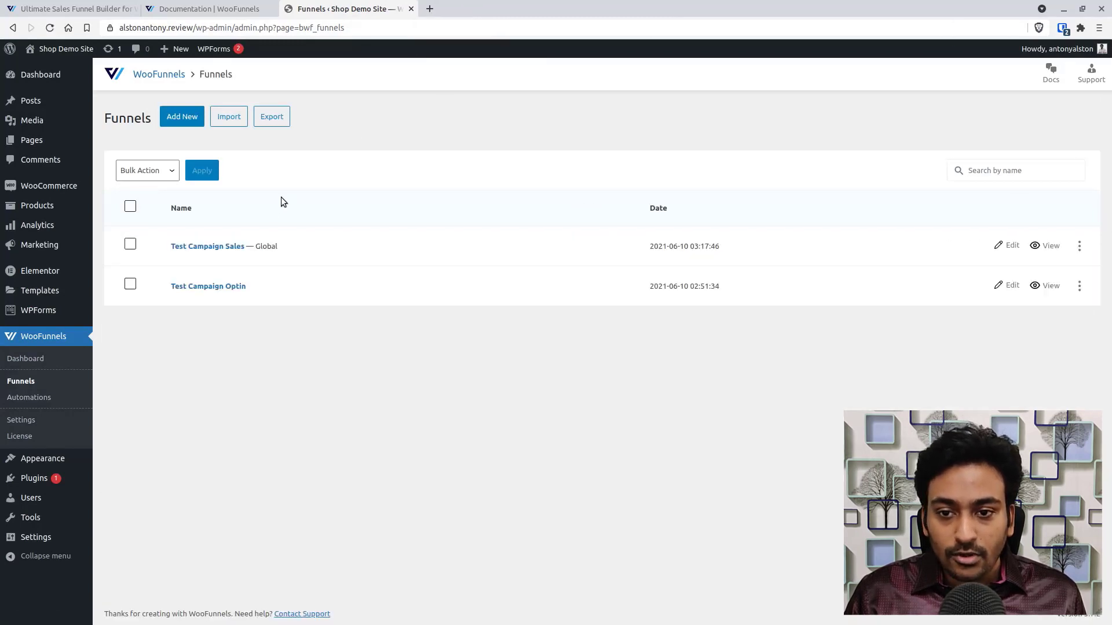
{"action": "left_click", "coordinate": [183, 248]}
{"action": "left_click", "coordinate": [221, 166]}
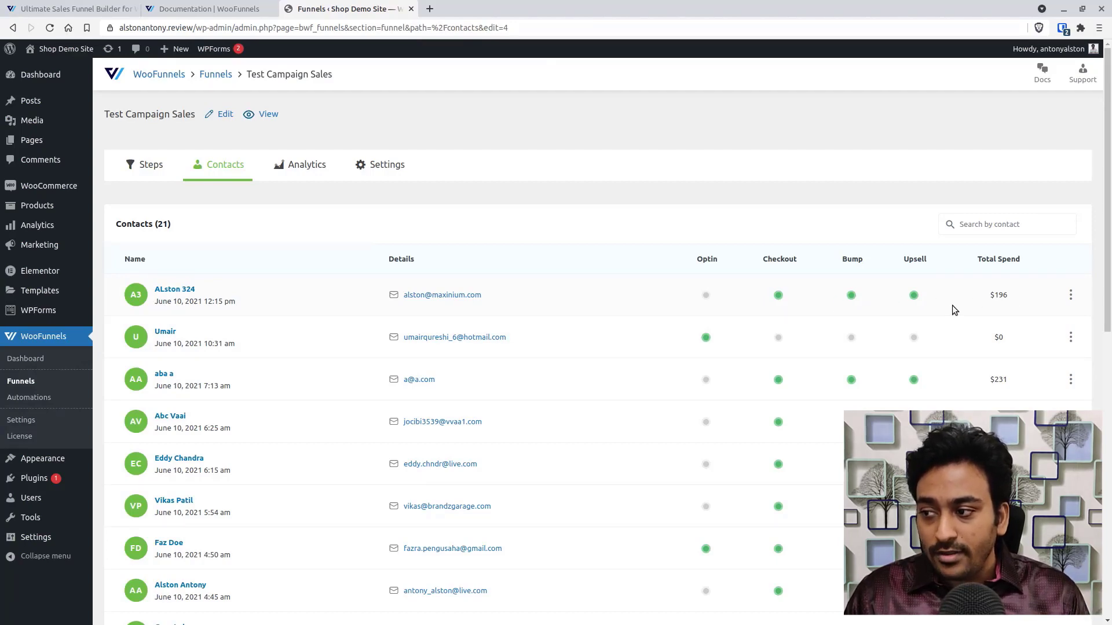
{"action": "left_click", "coordinate": [1071, 295]}
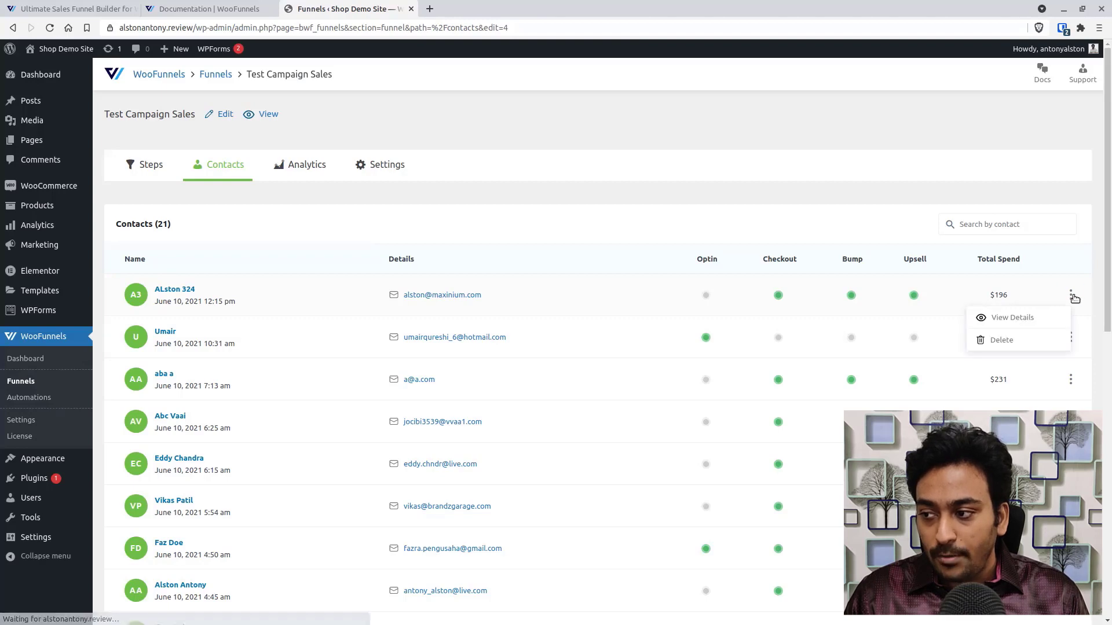
{"action": "left_click", "coordinate": [1035, 318]}
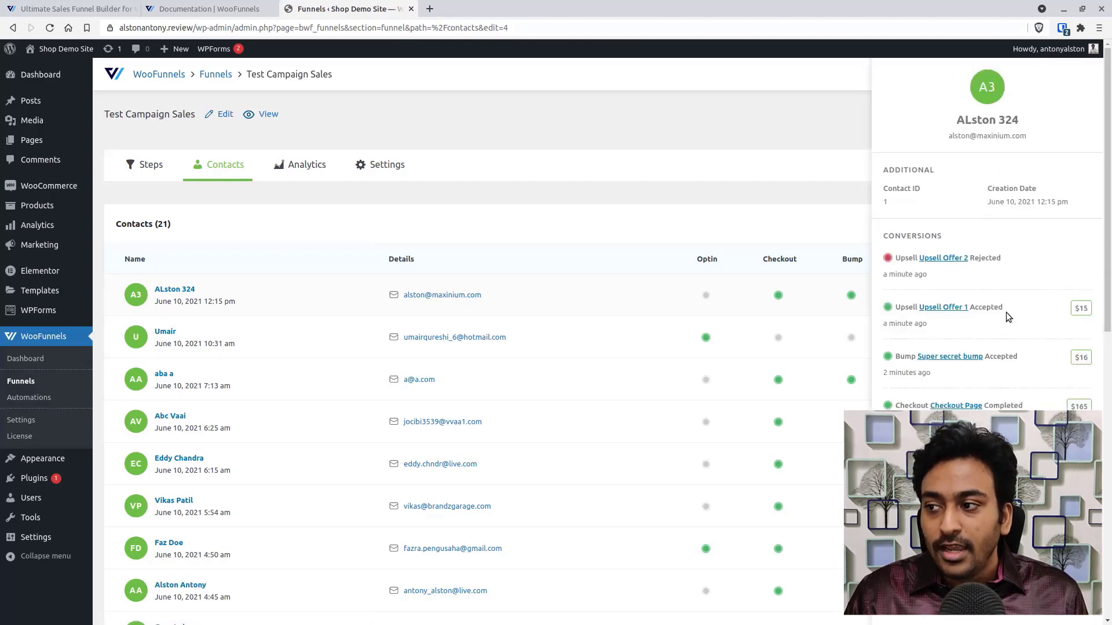